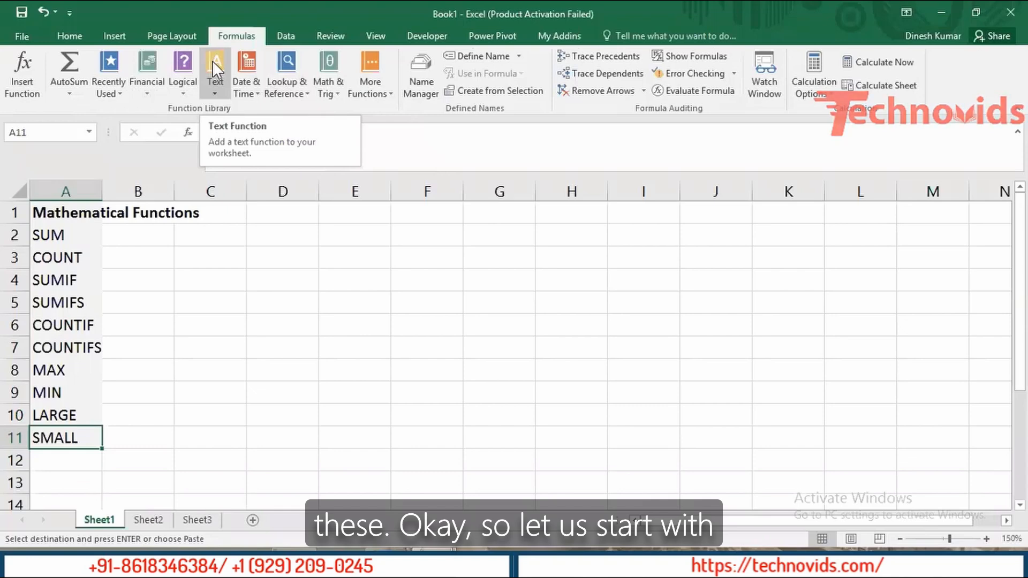
Fill the range E2:H7 with random whole numbers using =RANDBETWEEN(20,99).
{"action": "left_click", "coordinate": [76, 214]}
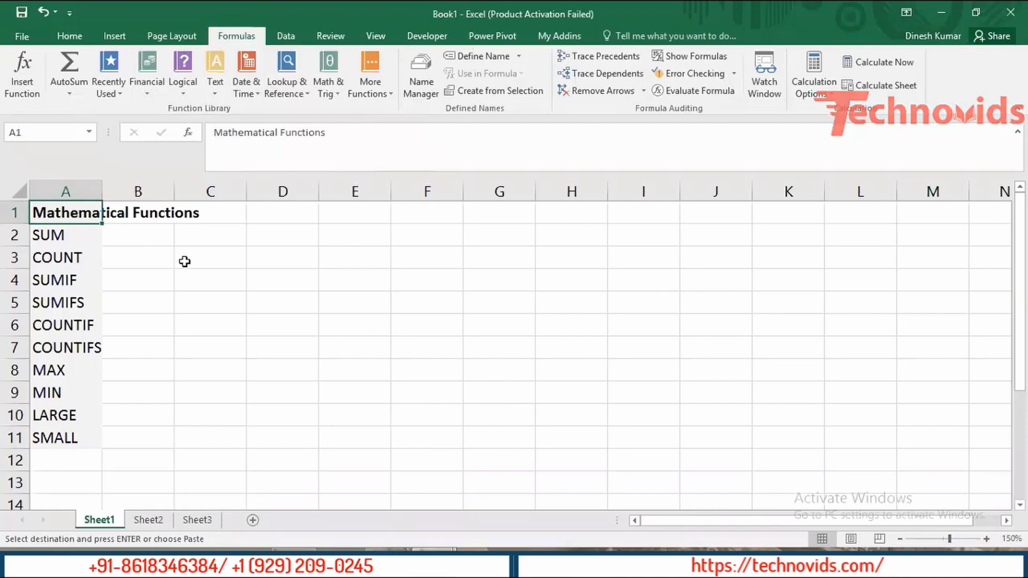
{"action": "left_click", "coordinate": [360, 228]}
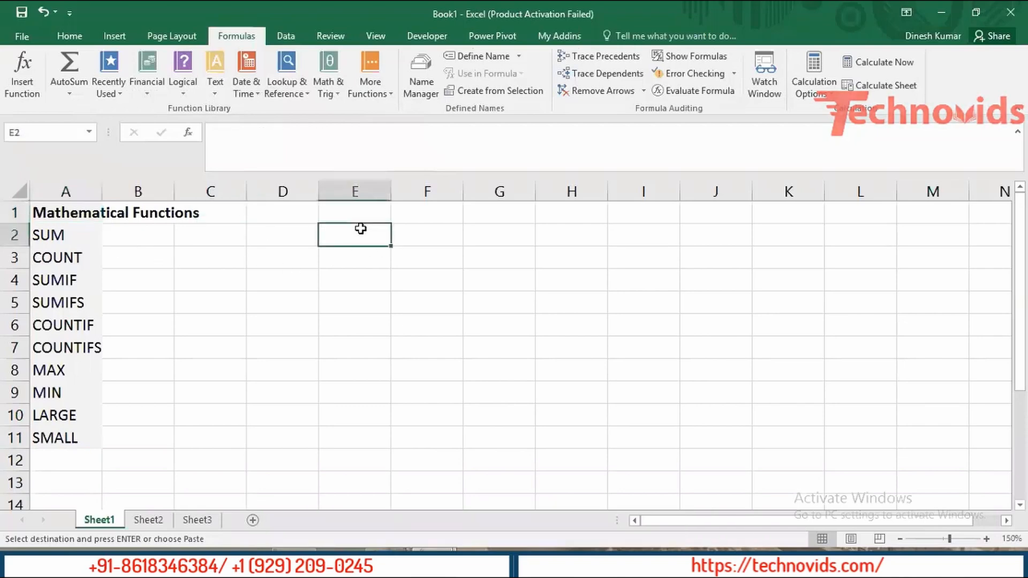
{"action": "key", "text": "shift+Right"}
{"action": "key", "text": "shift+Right"}
{"action": "key", "text": "shift+Right"}
{"action": "key", "text": "shift+Down"}
{"action": "key", "text": "shift+Down"}
{"action": "key", "text": "shift+Down"}
{"action": "key", "text": "shift+Down"}
{"action": "key", "text": "shift+Down"}
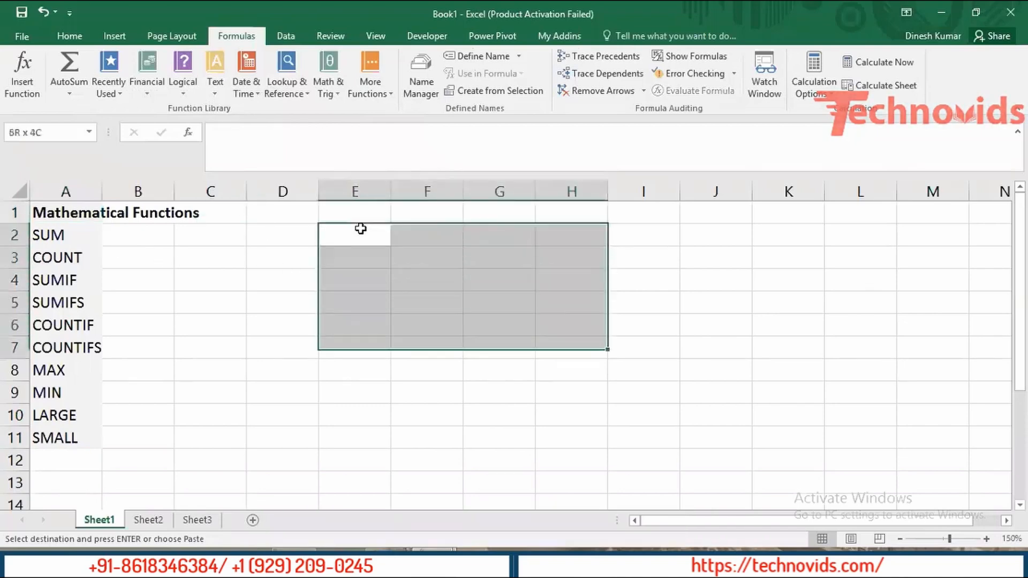
{"action": "type", "text": "="}
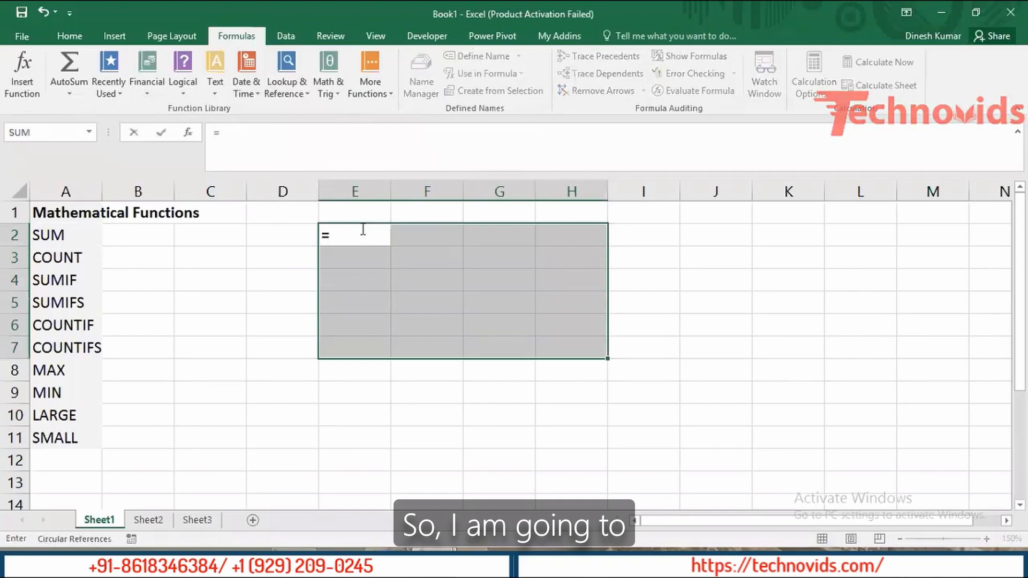
{"action": "type", "text": "s"}
{"action": "key", "text": "BackSpace"}
{"action": "type", "text": "ra"}
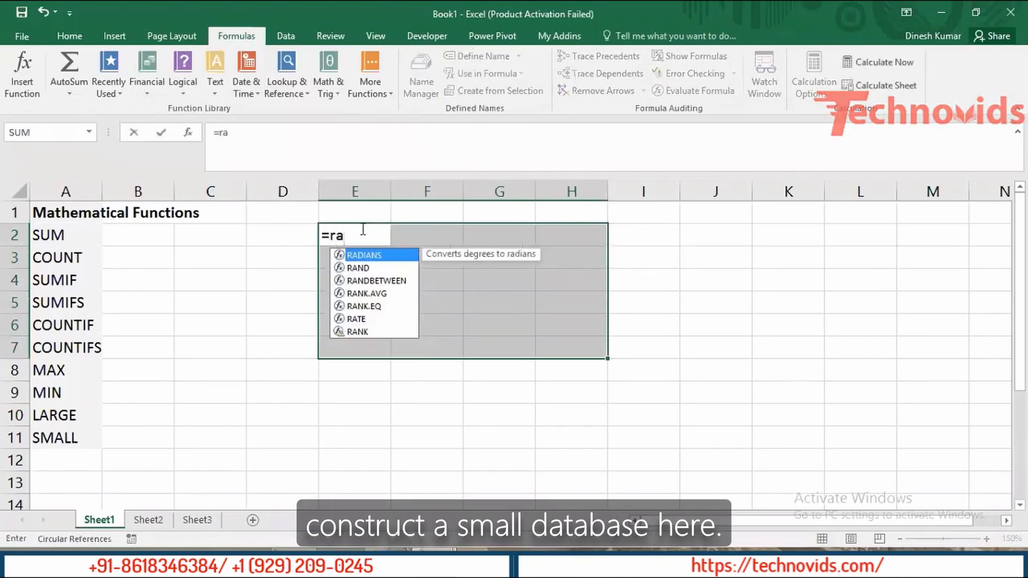
{"action": "key", "text": "Down"}
{"action": "key", "text": "Down"}
{"action": "key", "text": "Tab"}
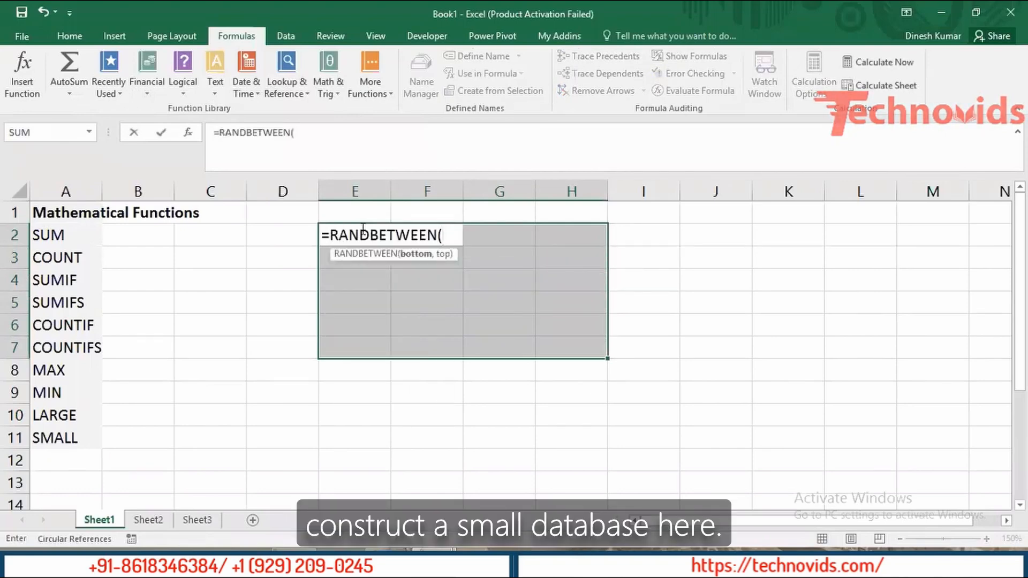
{"action": "type", "text": "20,90"}
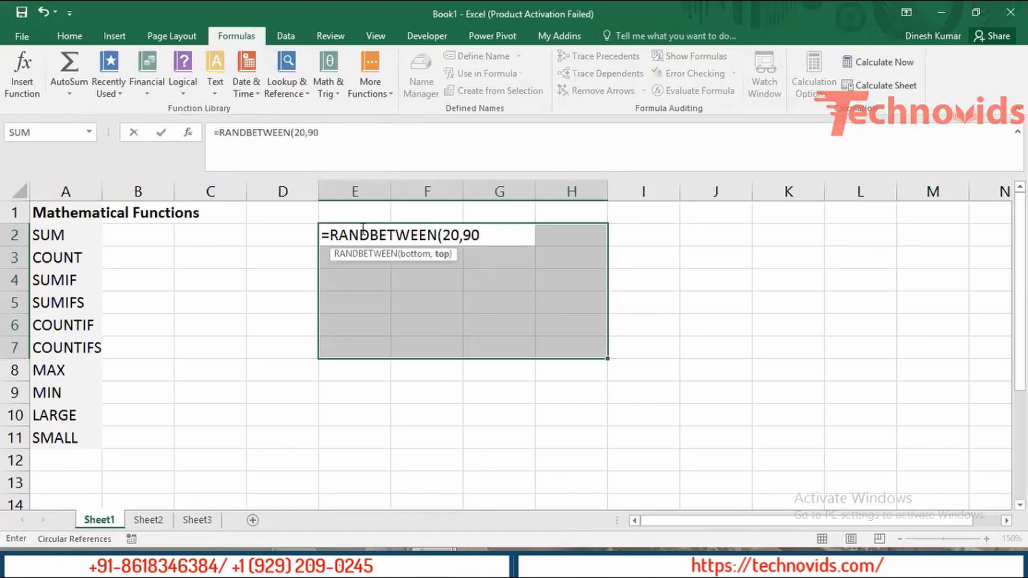
{"action": "key", "text": "BackSpace"}
{"action": "type", "text": "9)"}
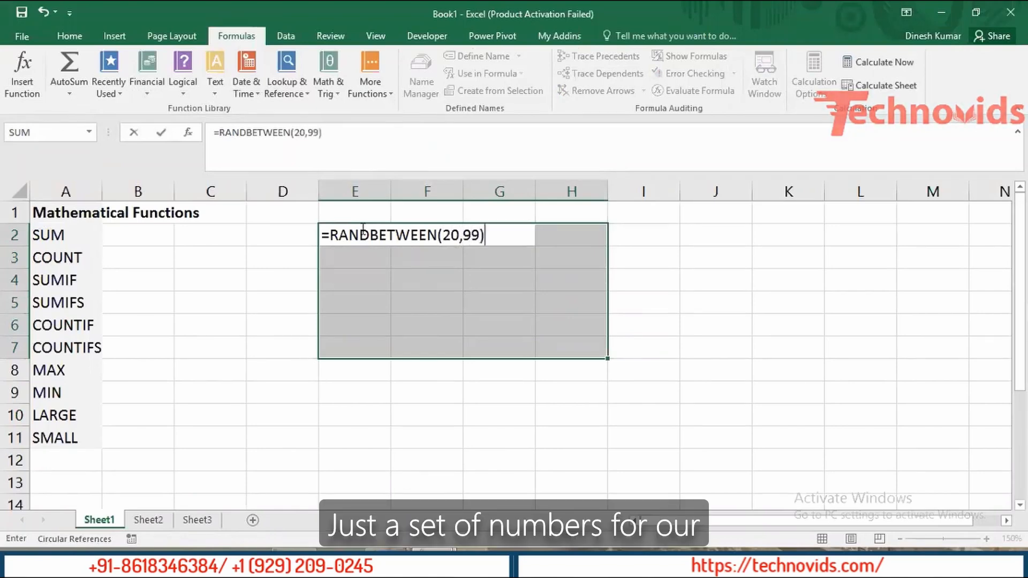
{"action": "key", "text": "ctrl+Return"}
Replace the random-number formulas in E2:H7 with their static values by copying the range and pasting values over it.
{"action": "key", "text": "ctrl+c"}
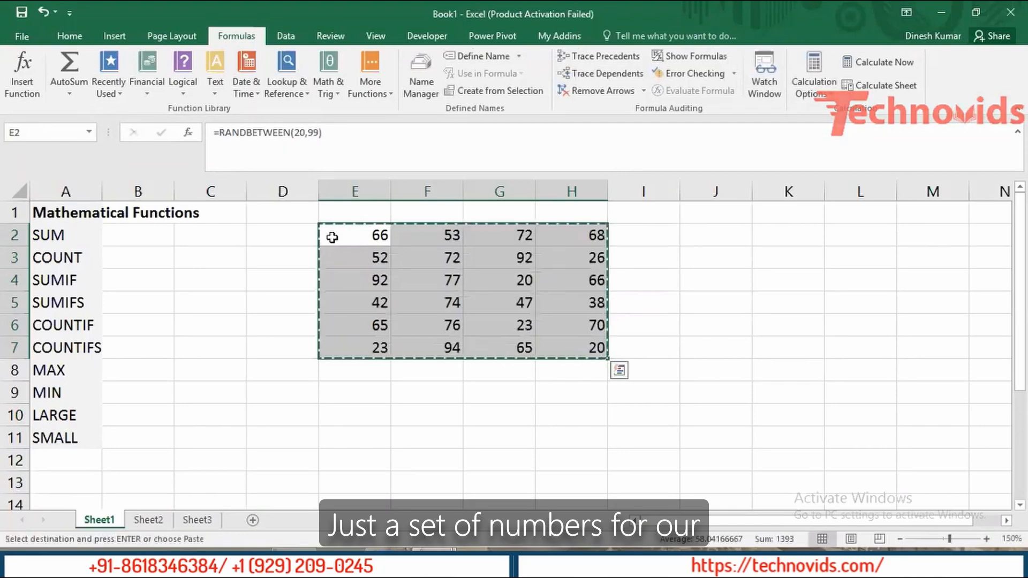
{"action": "right_click", "coordinate": [405, 287]}
{"action": "key", "text": "v"}
{"action": "key", "text": "Down"}
{"action": "key", "text": "Up"}
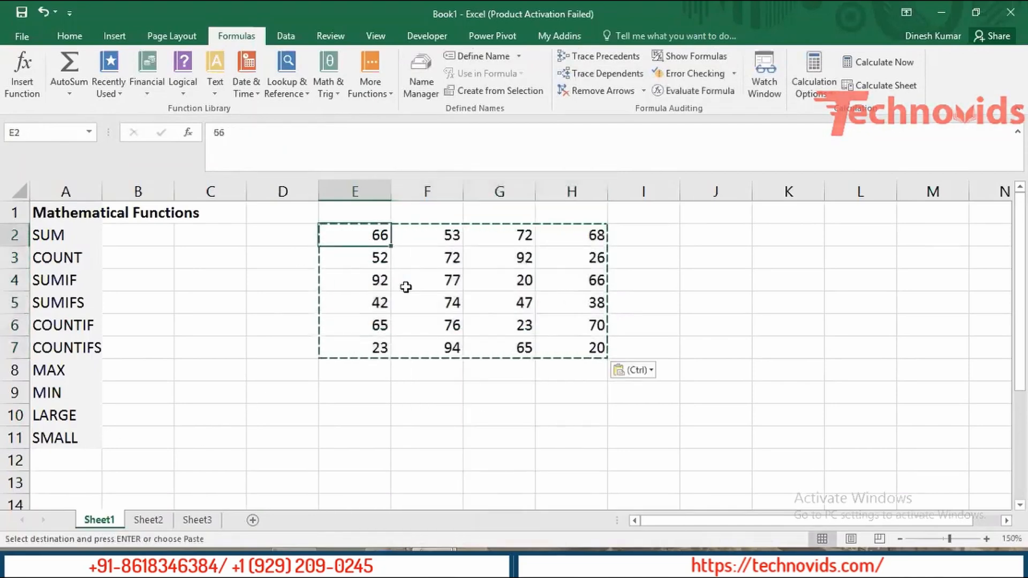
{"action": "key", "text": "ctrl+End"}
{"action": "key", "text": "Escape"}
Enter a SUM formula in E9 that adds the plain numbers 10, 20 and 30.
{"action": "key", "text": "Home"}
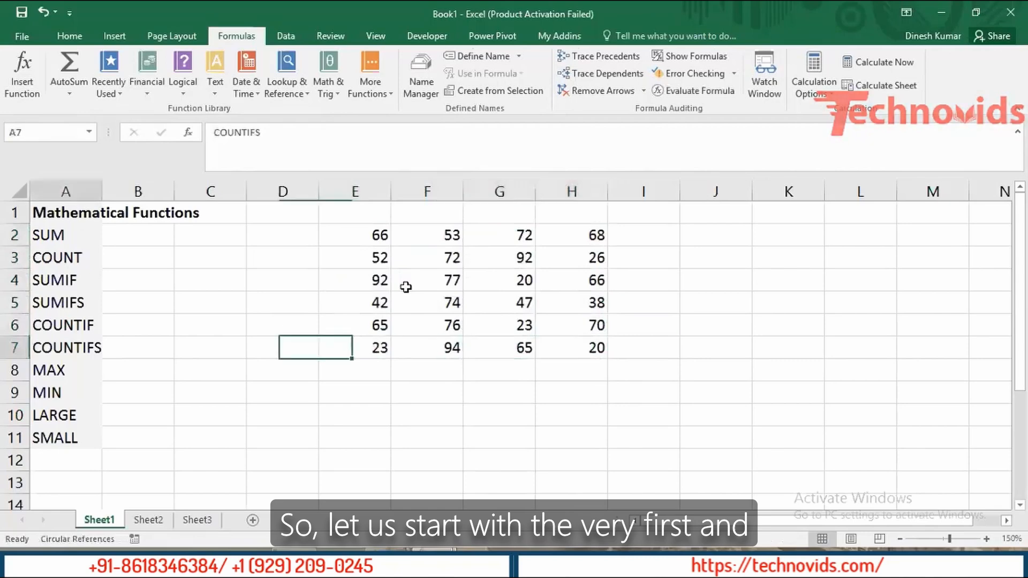
{"action": "key", "text": "ctrl+Up"}
{"action": "key", "text": "Down"}
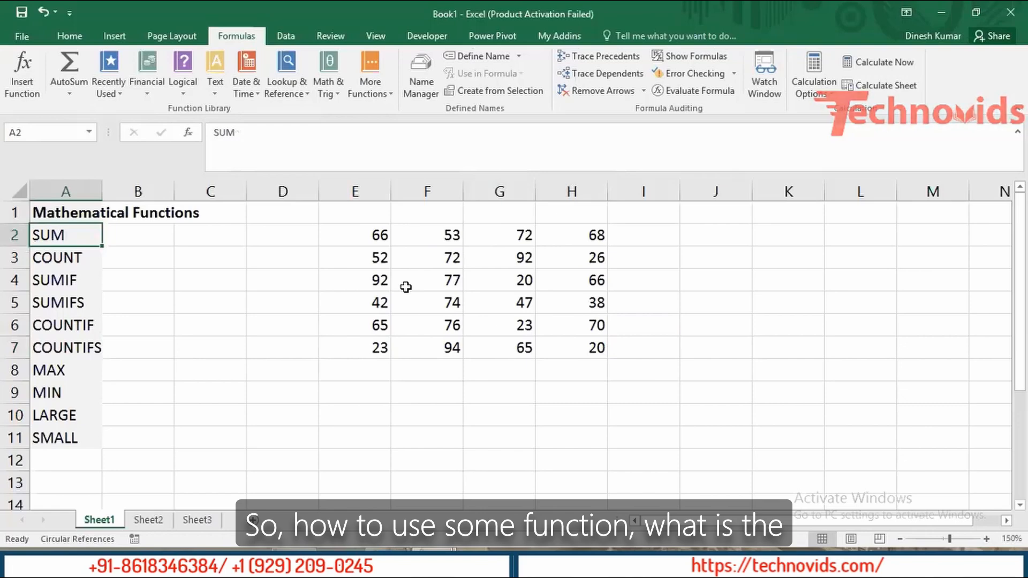
{"action": "key", "text": "ctrl+Right"}
{"action": "key", "text": "ctrl+Down"}
{"action": "key", "text": "Down"}
{"action": "key", "text": "Down"}
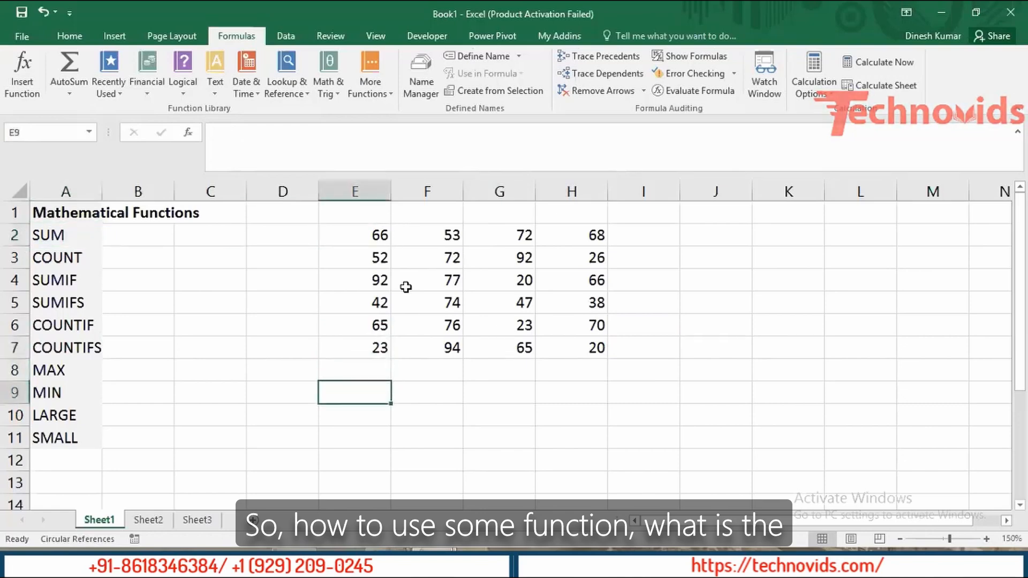
{"action": "type", "text": "="}
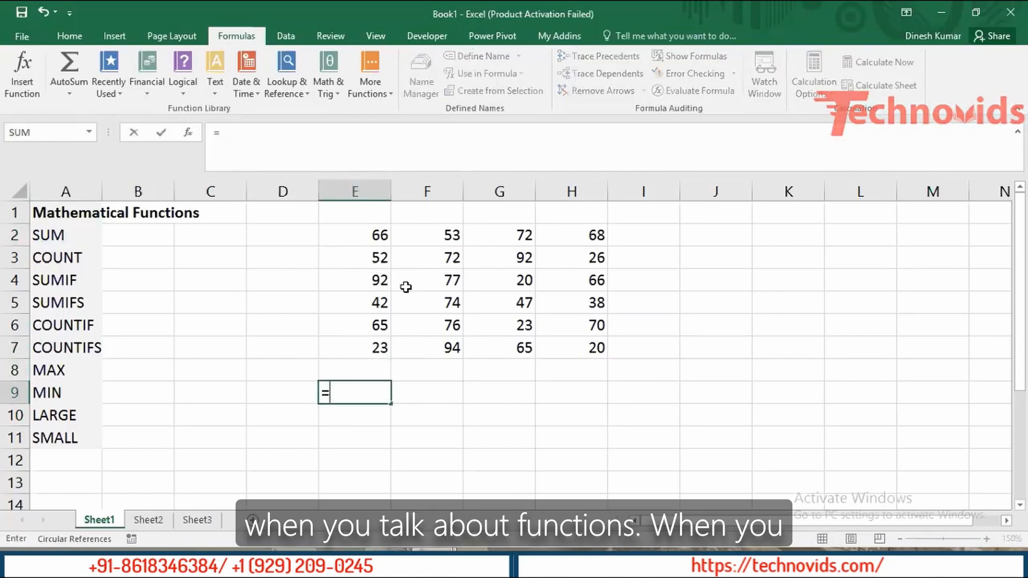
{"action": "type", "text": "sum"}
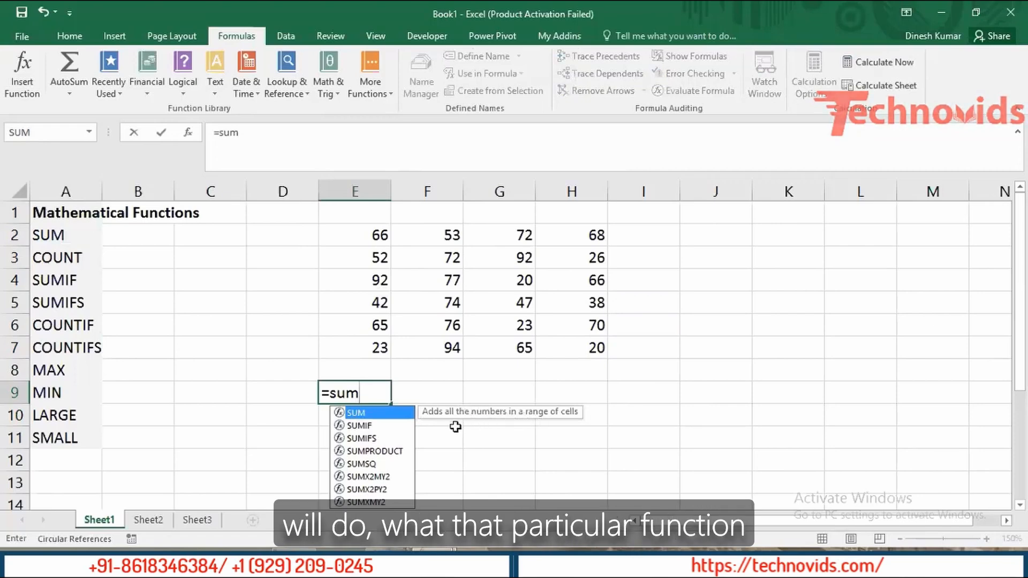
{"action": "key", "text": "Down"}
{"action": "key", "text": "Down"}
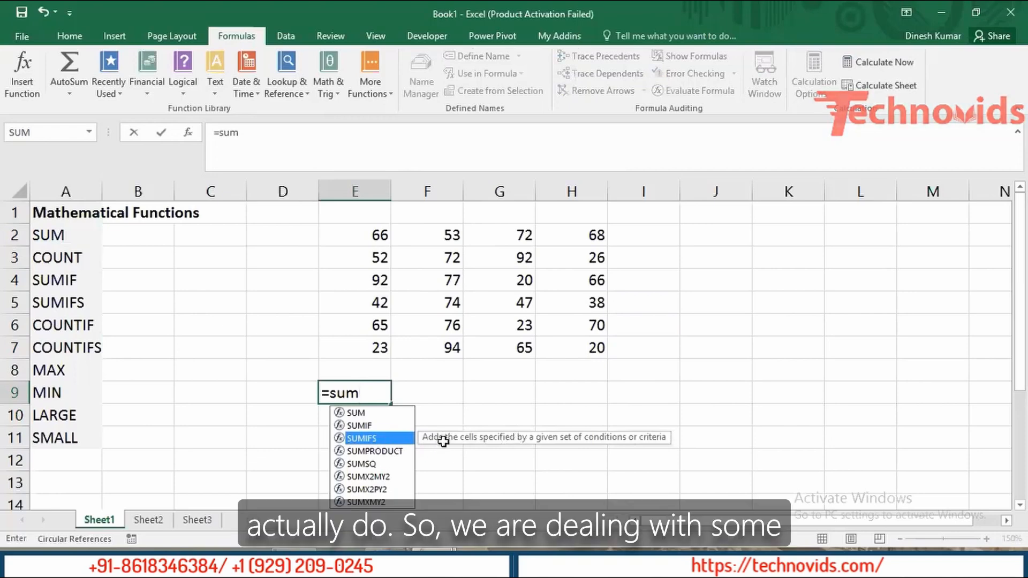
{"action": "key", "text": "Up"}
{"action": "key", "text": "Up"}
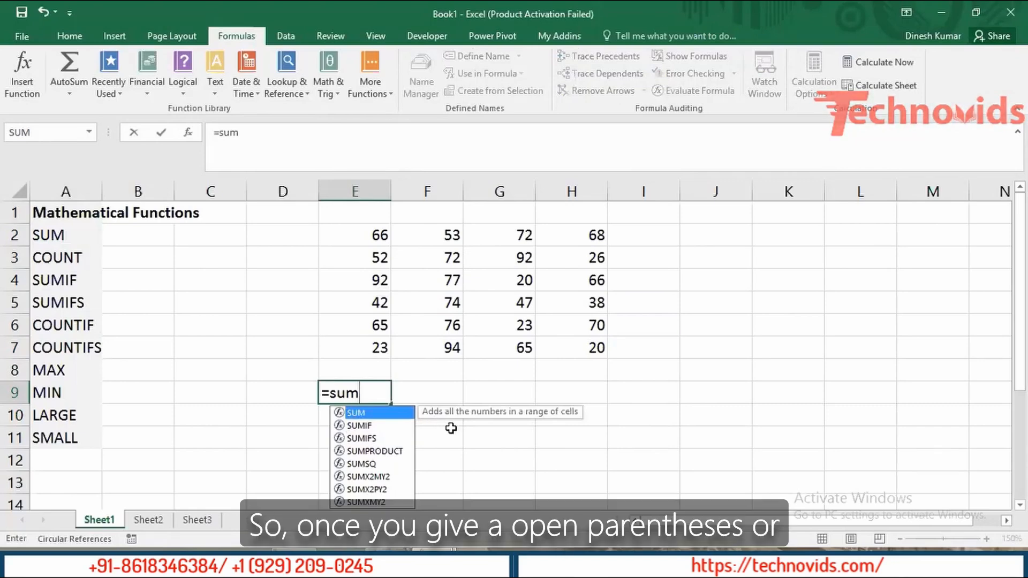
{"action": "key", "text": "Tab"}
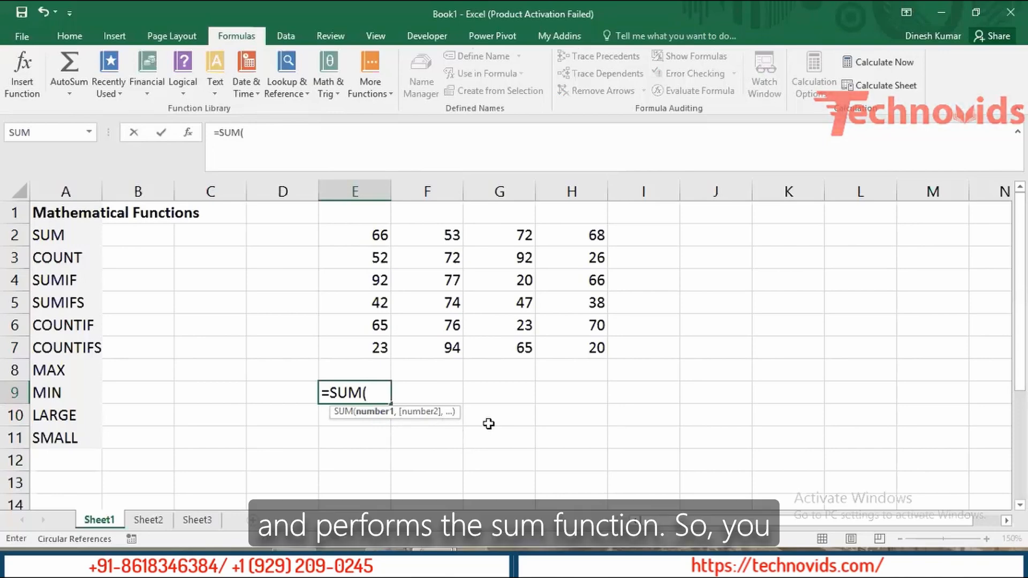
{"action": "type", "text": "10"}
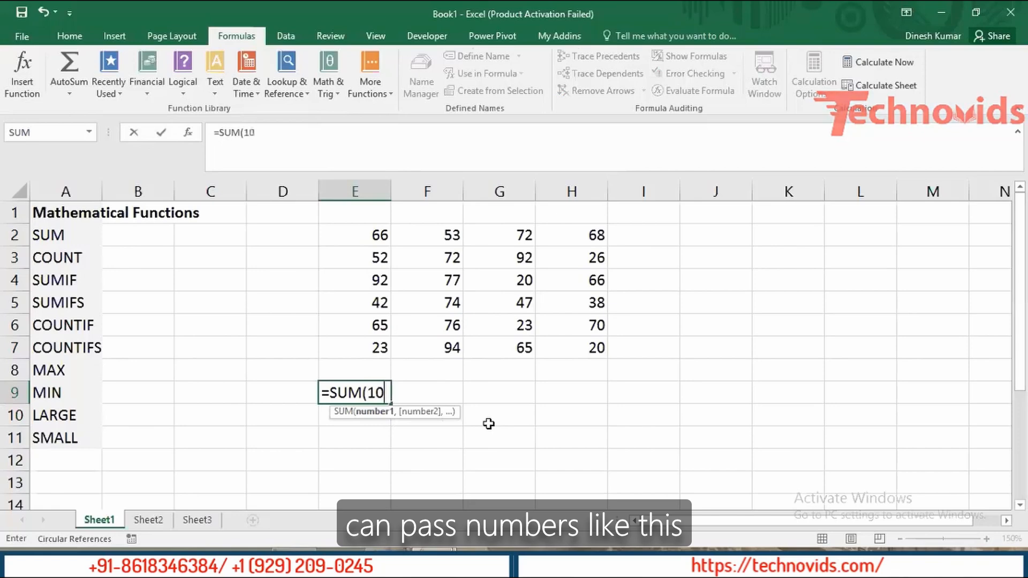
{"action": "type", "text": ",20"}
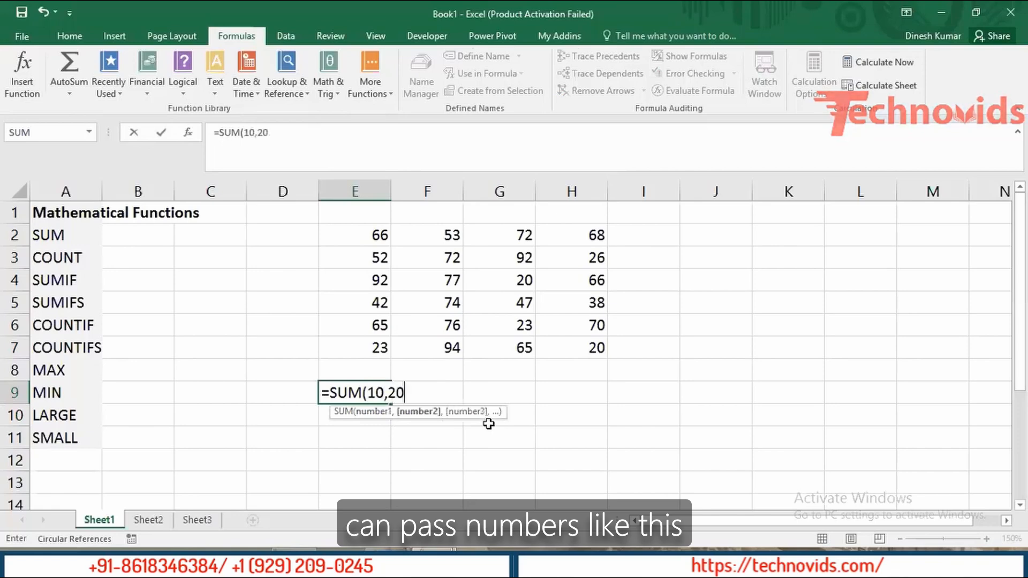
{"action": "type", "text": ",30"}
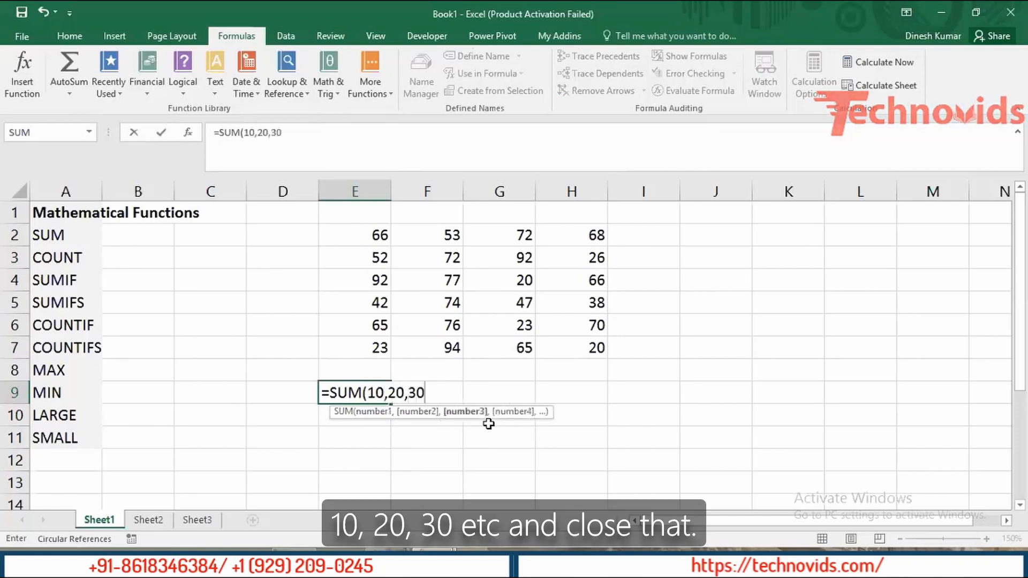
{"action": "key", "text": "Return"}
{"action": "key", "text": "Up"}
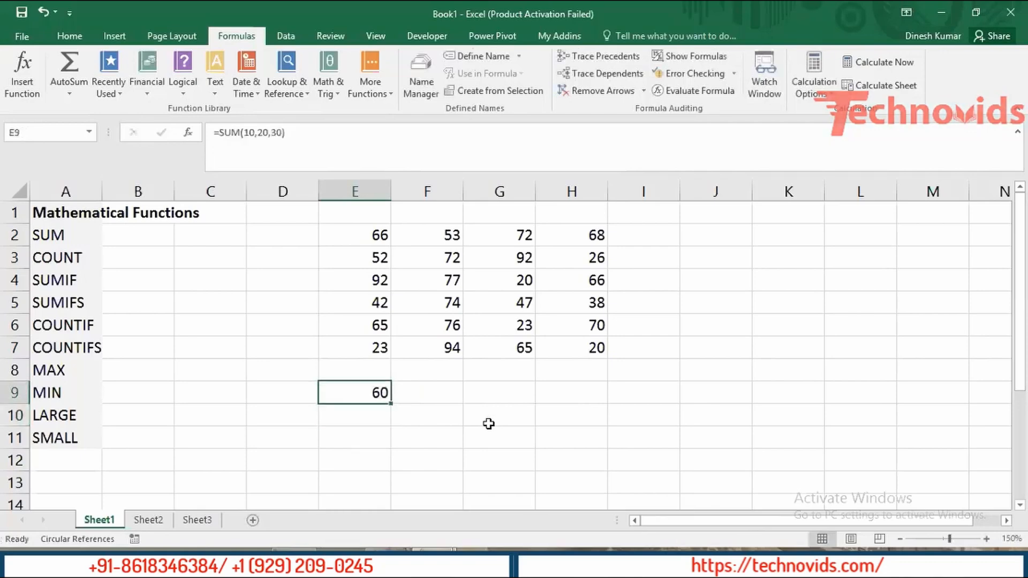
Enter the formula =SUM(E7,F5,G4) in E10 to add individual cell references.
{"action": "key", "text": "Down"}
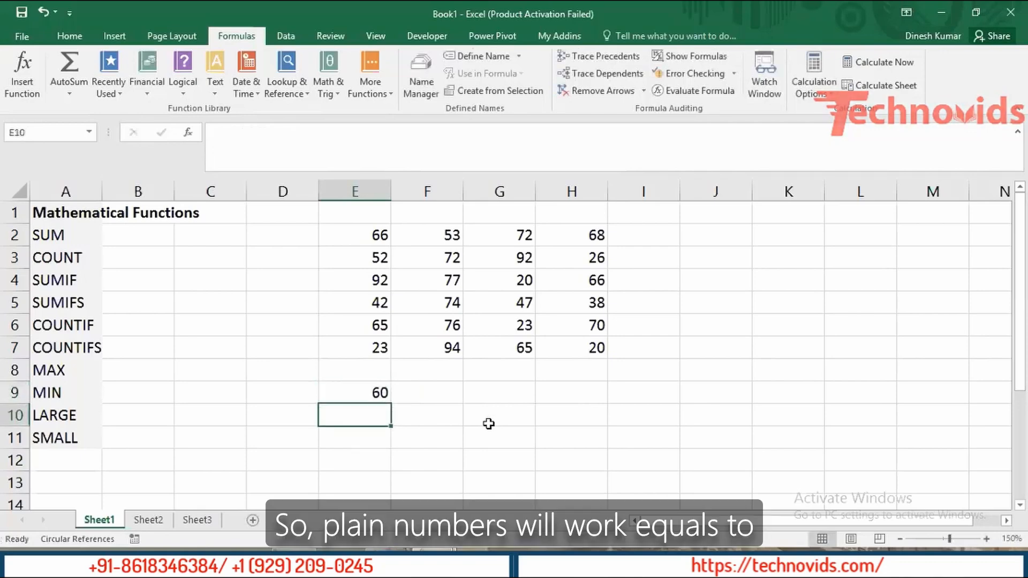
{"action": "type", "text": "=sum("}
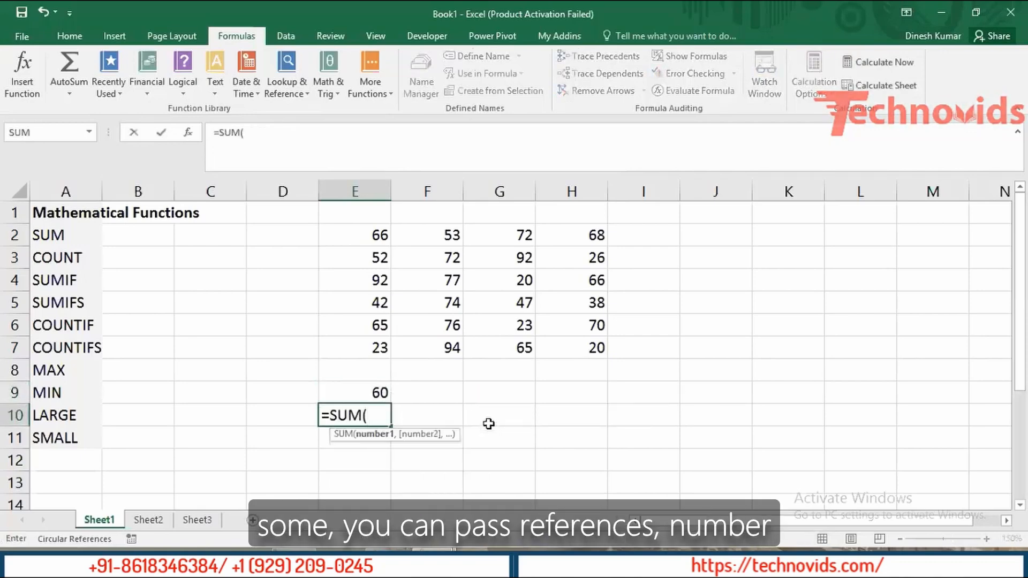
{"action": "left_click", "coordinate": [375, 342]}
{"action": "type", "text": ","}
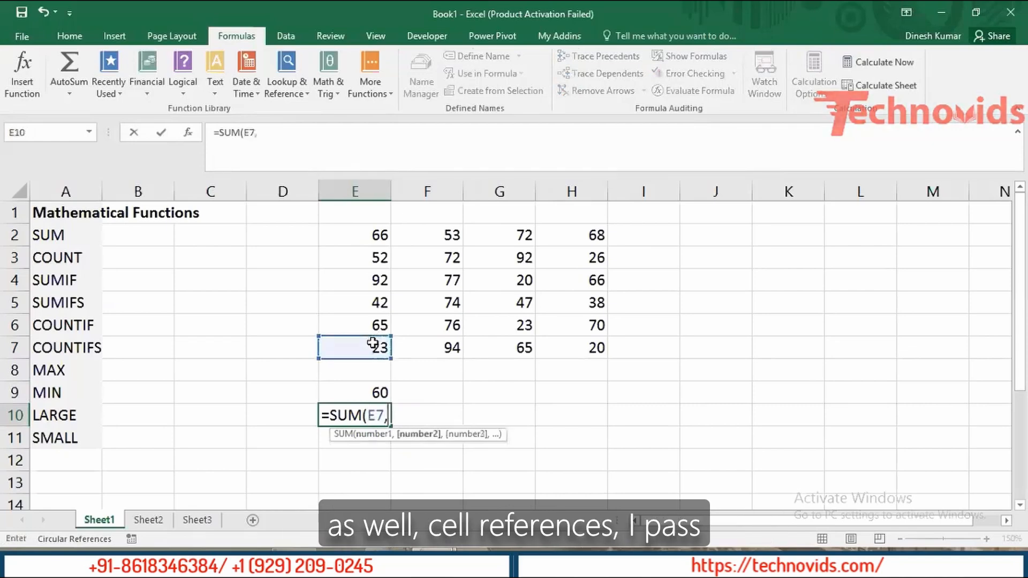
{"action": "left_click", "coordinate": [451, 300]}
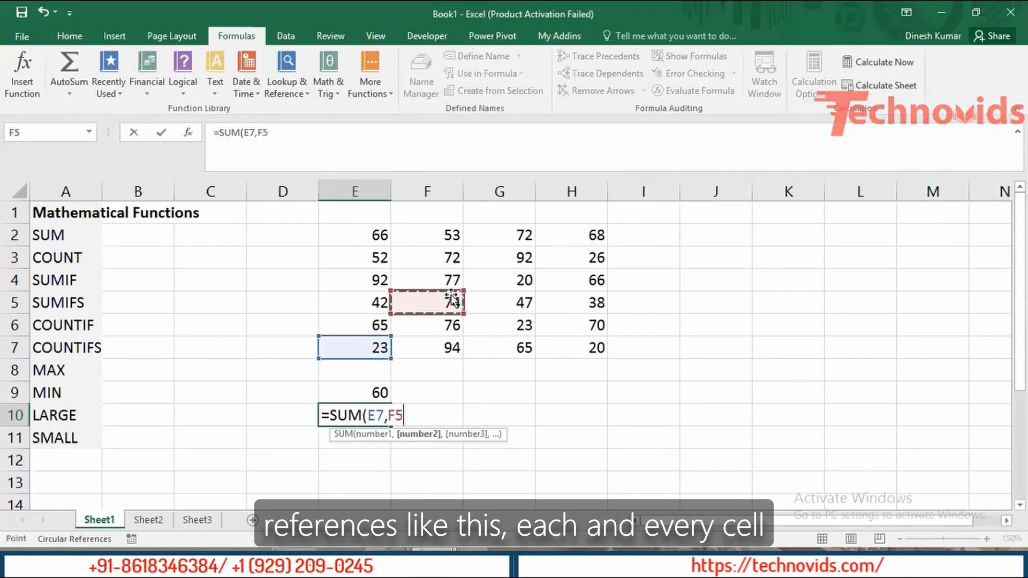
{"action": "type", "text": ","}
{"action": "left_click", "coordinate": [522, 275]}
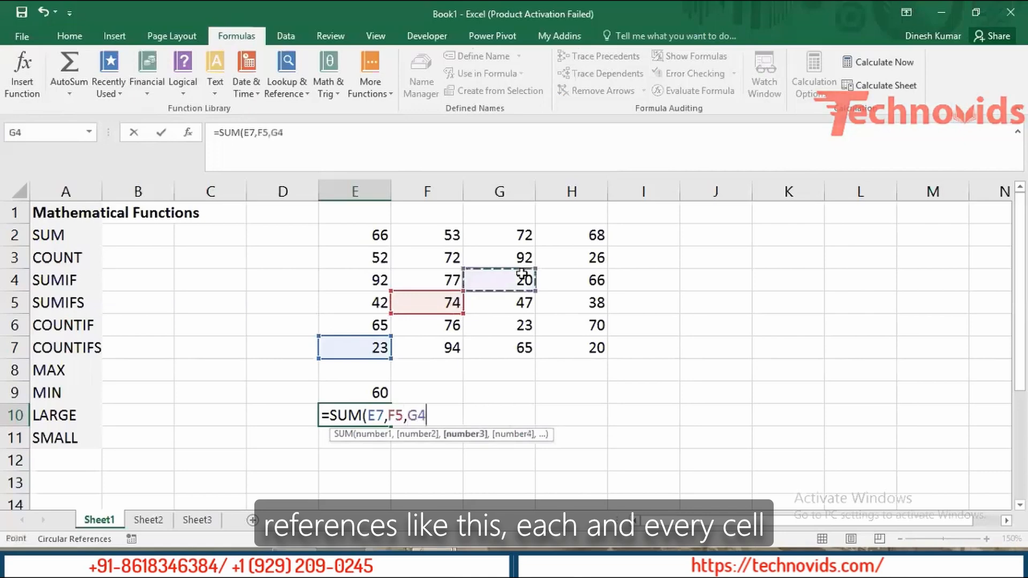
{"action": "type", "text": ")"}
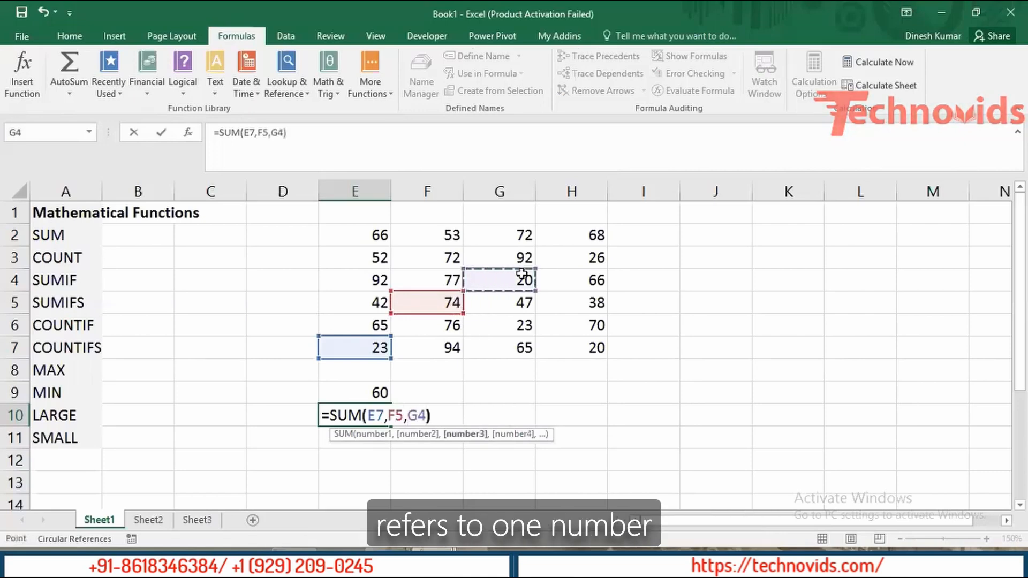
{"action": "key", "text": "Return"}
{"action": "key", "text": "Up"}
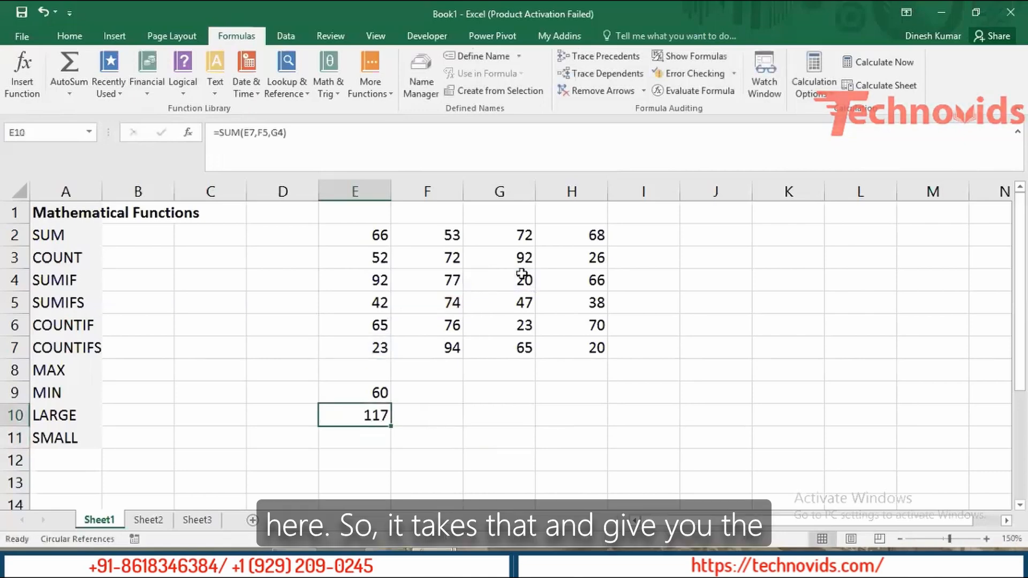
Start a SUM formula in F9 with the range E2:E7 as its first argument.
{"action": "key", "text": "Right"}
{"action": "key", "text": "Up"}
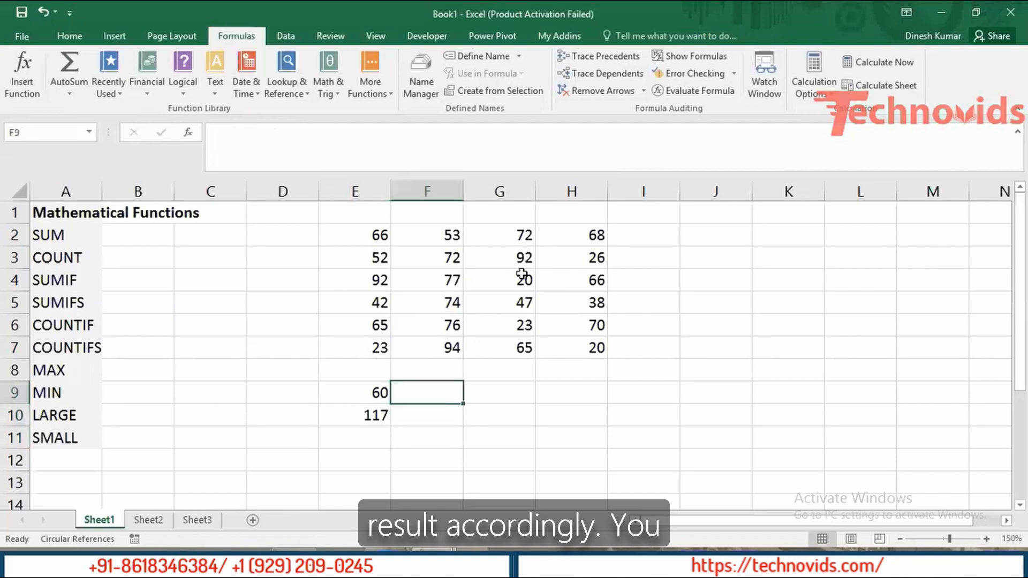
{"action": "type", "text": "="}
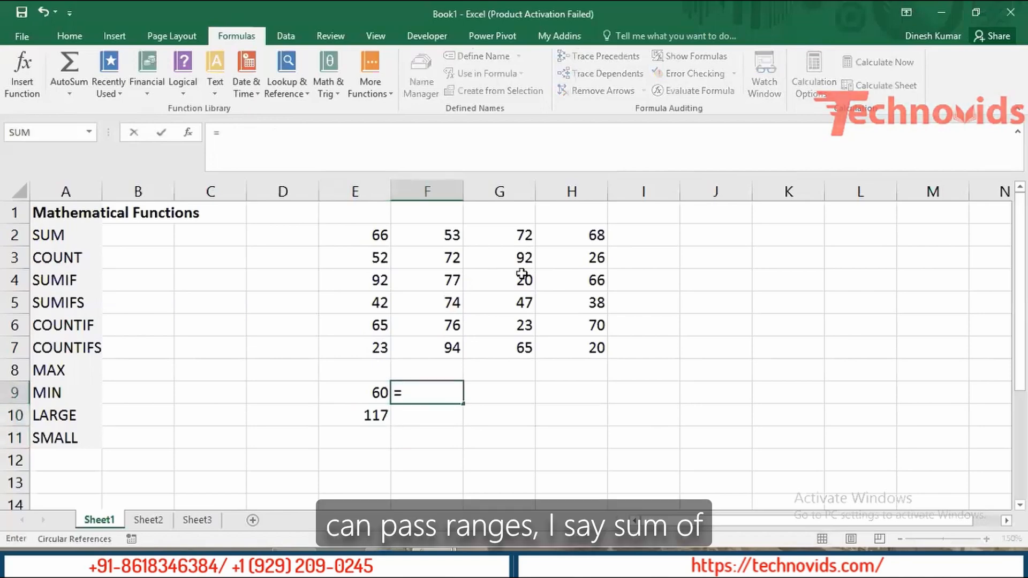
{"action": "type", "text": "sum"}
{"action": "key", "text": "Tab"}
{"action": "key", "text": "Left"}
{"action": "key", "text": "Up"}
{"action": "key", "text": "Up"}
{"action": "key", "text": "Up"}
{"action": "key", "text": "Up"}
{"action": "key", "text": "Up"}
{"action": "key", "text": "Up"}
{"action": "key", "text": "Up"}
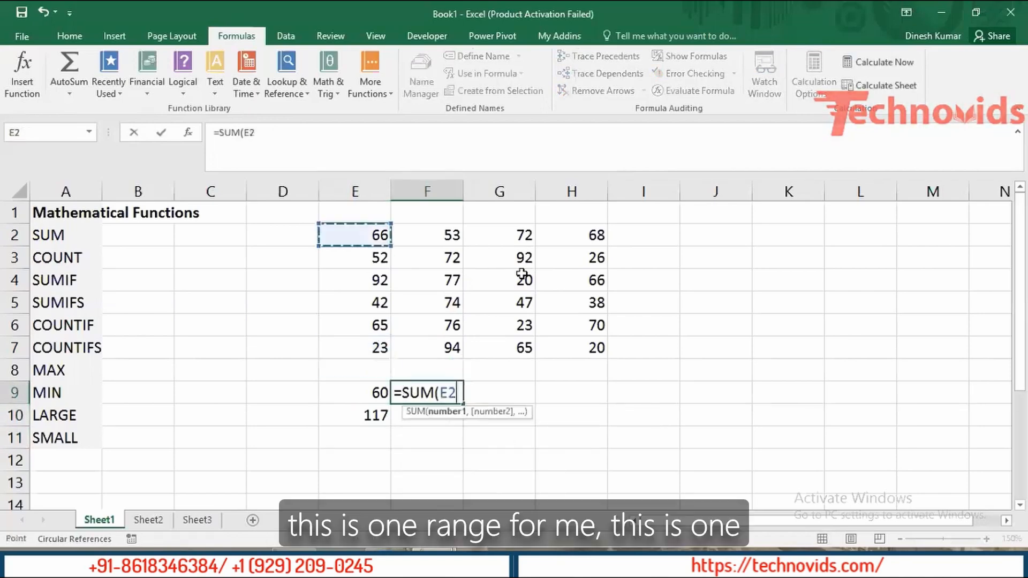
{"action": "key", "text": "shift+Down"}
{"action": "key", "text": "shift+Down"}
{"action": "key", "text": "shift+Down"}
{"action": "key", "text": "shift+Down"}
{"action": "key", "text": "shift+Down"}
Add the range F2:F7 as the second argument of the SUM formula in F9 and complete it.
{"action": "type", "text": ","}
{"action": "key", "text": "Right"}
{"action": "key", "text": "Up"}
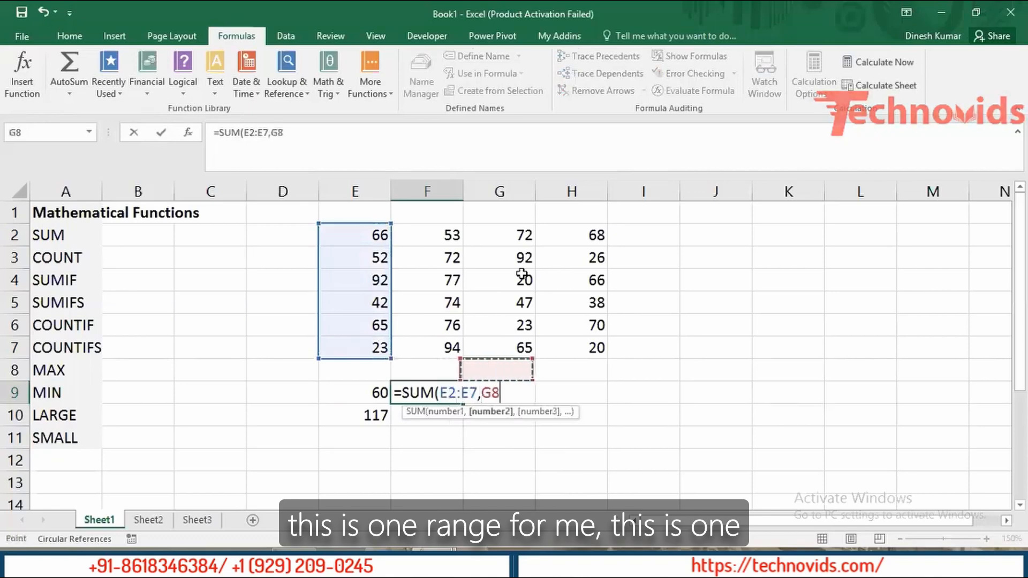
{"action": "key", "text": "Left"}
{"action": "key", "text": "Up"}
{"action": "key", "text": "Up"}
{"action": "key", "text": "Up"}
{"action": "key", "text": "Up"}
{"action": "key", "text": "Up"}
{"action": "key", "text": "Up"}
{"action": "key", "text": "shift+Down"}
{"action": "key", "text": "shift+Down"}
{"action": "key", "text": "shift+Down"}
{"action": "key", "text": "shift+Down"}
{"action": "key", "text": "shift+Down"}
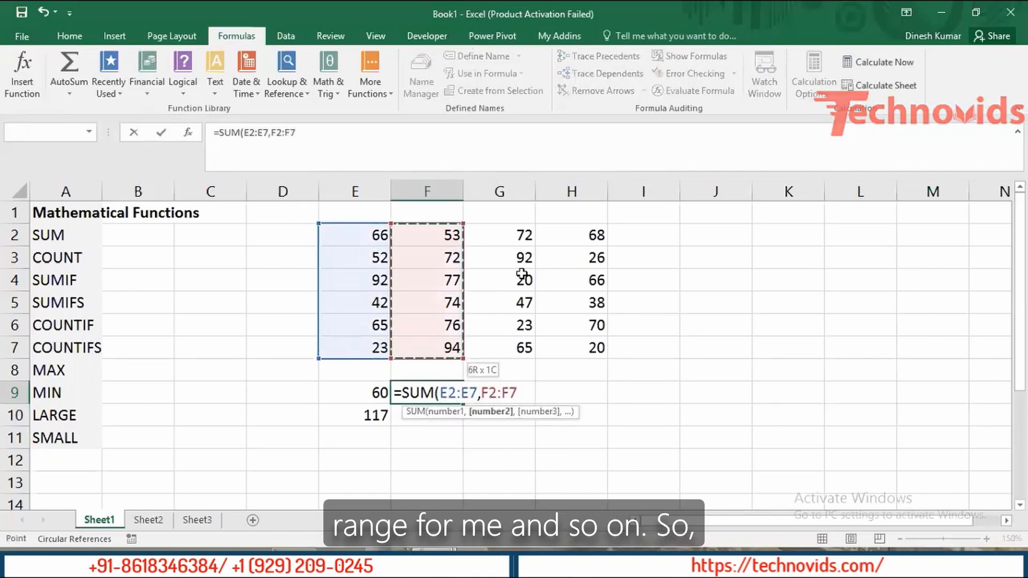
{"action": "key", "text": "Return"}
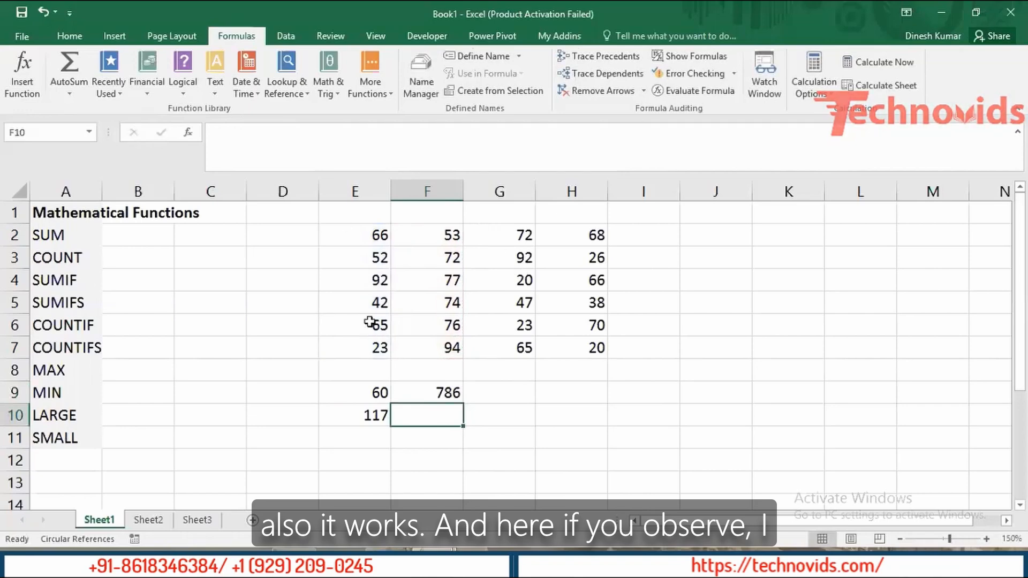
Examine which ranges the SUM formula in F9 refers to, leaving the formula as it is.
{"action": "key", "text": "Up"}
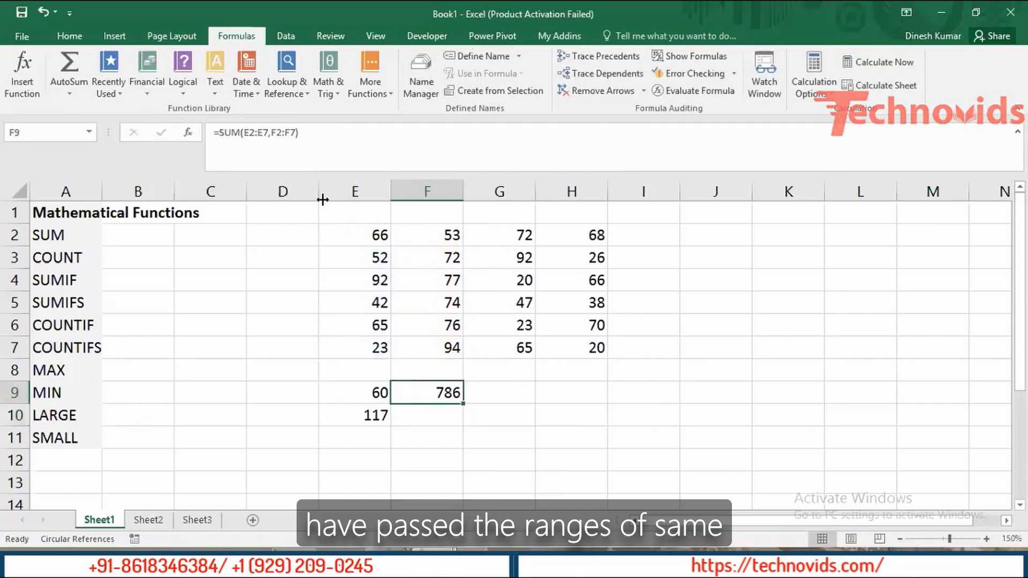
{"action": "double_click", "coordinate": [427, 391]}
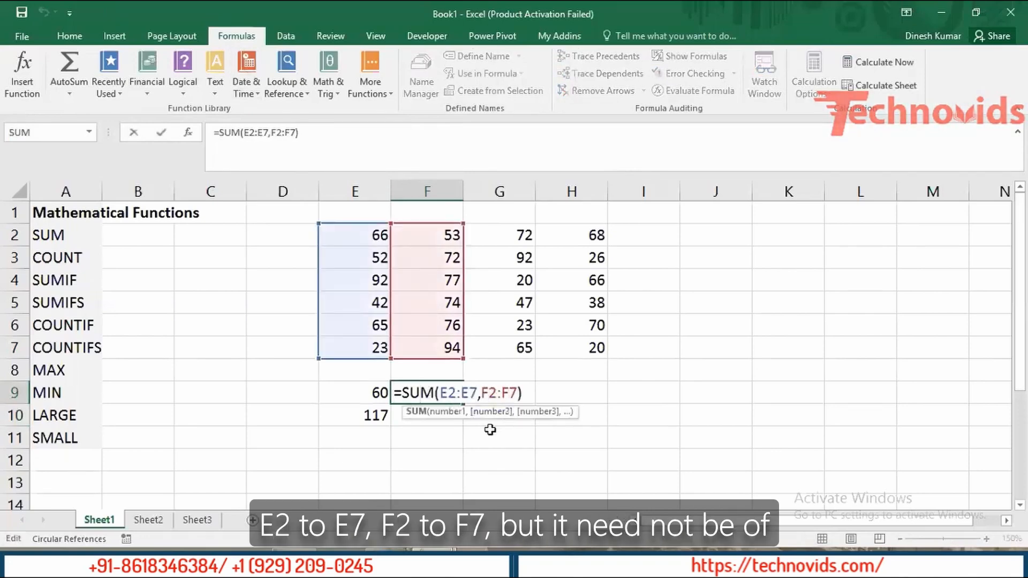
{"action": "key", "text": "Escape"}
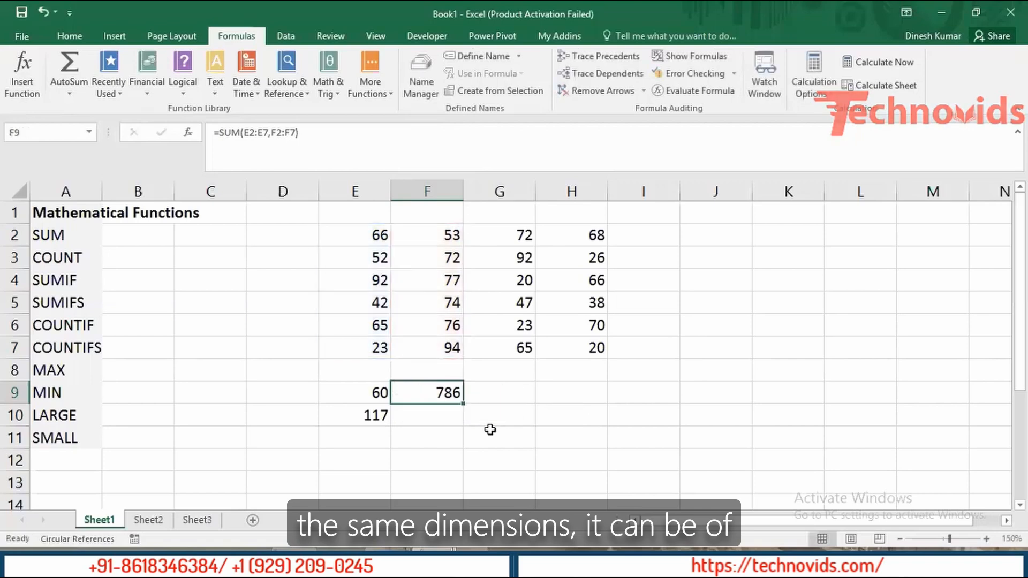
Start a SUM formula in F10 with the range E2:E5 as its first argument.
{"action": "key", "text": "Down"}
{"action": "type", "text": "="}
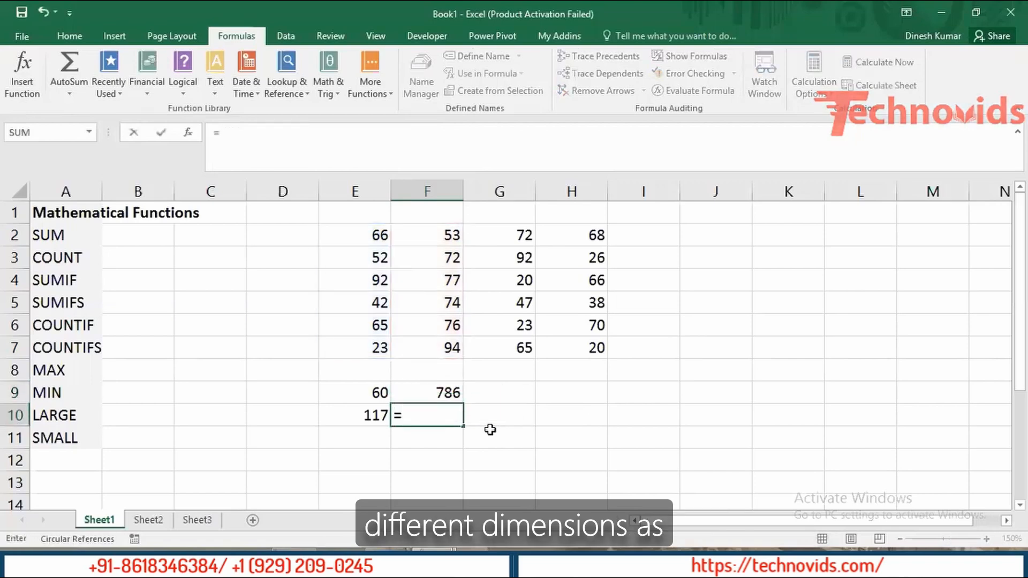
{"action": "type", "text": "sum"}
{"action": "key", "text": "Tab"}
{"action": "key", "text": "Up"}
{"action": "key", "text": "Left"}
{"action": "key", "text": "Up"}
{"action": "key", "text": "Up"}
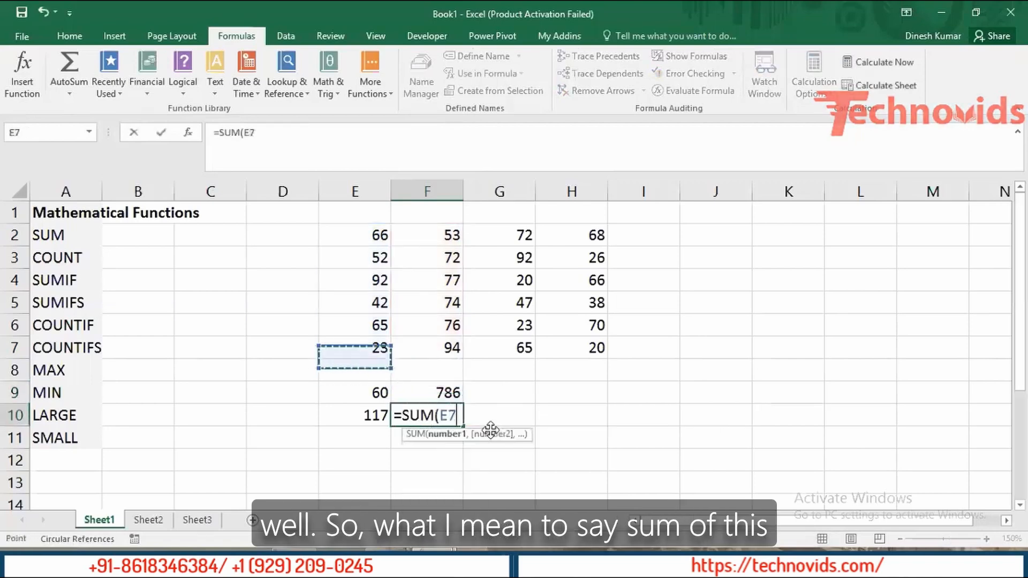
{"action": "key", "text": "Up"}
{"action": "key", "text": "Up"}
{"action": "key", "text": "Up"}
{"action": "key", "text": "Up"}
{"action": "key", "text": "Up"}
{"action": "key", "text": "shift+Down"}
{"action": "key", "text": "shift+Down"}
{"action": "key", "text": "shift+Down"}
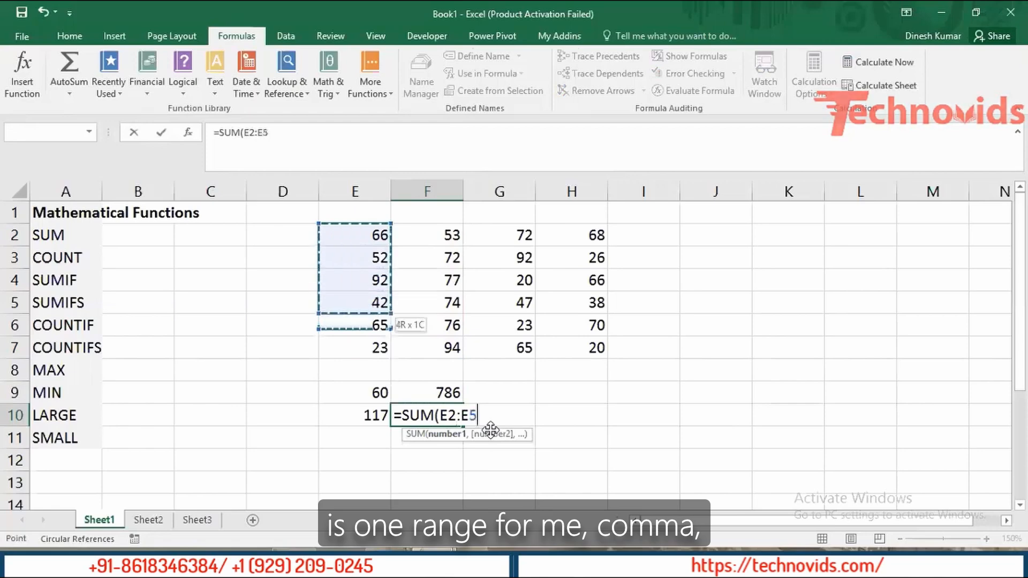
Add the range F4:F6 as the second argument of the SUM formula in F10.
{"action": "type", "text": ","}
{"action": "key", "text": "Up"}
{"action": "key", "text": "Up"}
{"action": "key", "text": "Up"}
{"action": "key", "text": "Right"}
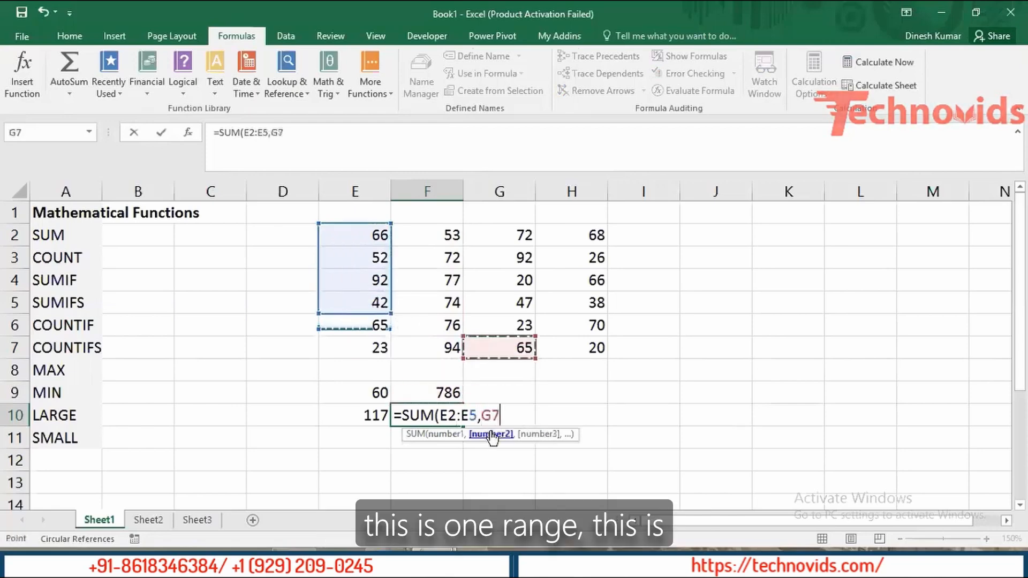
{"action": "key", "text": "Left"}
{"action": "key", "text": "Up"}
{"action": "key", "text": "Up"}
{"action": "key", "text": "Up"}
{"action": "key", "text": "shift+Down"}
{"action": "key", "text": "shift+Down"}
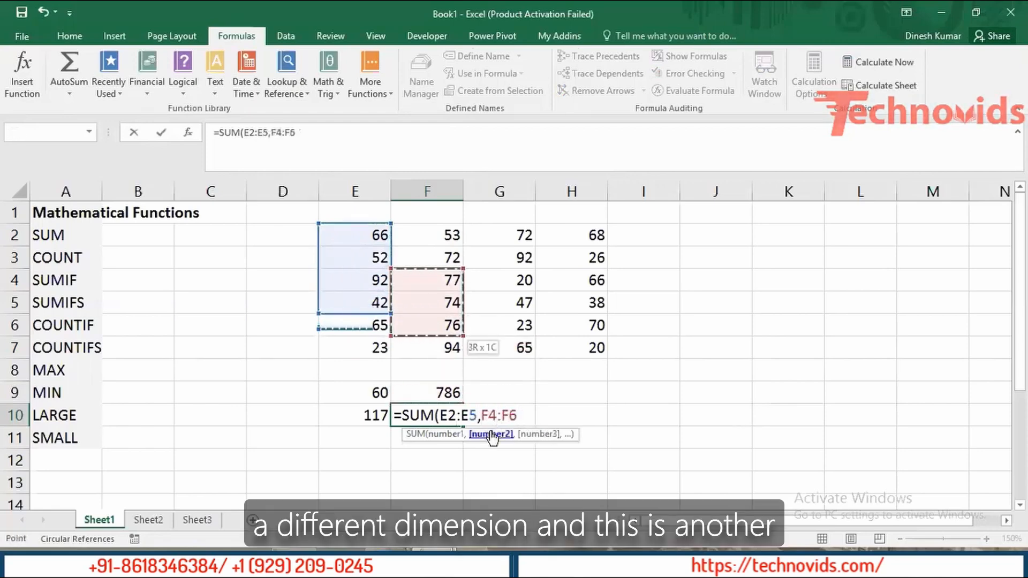
Add the range G2:G7 as the third argument of the SUM formula in F10 and complete it.
{"action": "type", "text": ","}
{"action": "key", "text": "Up"}
{"action": "key", "text": "Up"}
{"action": "key", "text": "Up"}
{"action": "key", "text": "Right"}
{"action": "key", "text": "Up"}
{"action": "key", "text": "Up"}
{"action": "key", "text": "Up"}
{"action": "key", "text": "Up"}
{"action": "key", "text": "Up"}
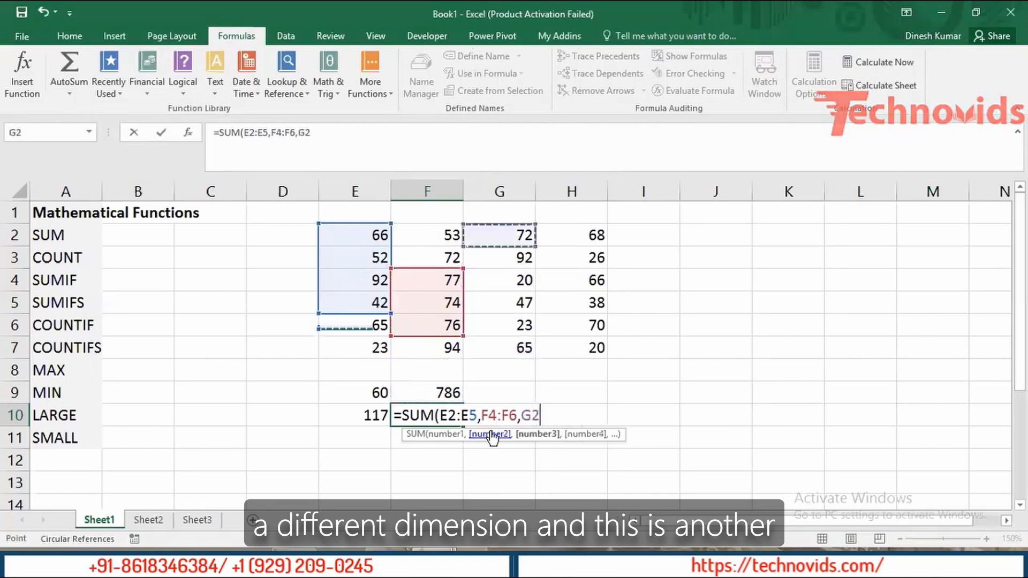
{"action": "key", "text": "shift+Down"}
{"action": "key", "text": "shift+Down"}
{"action": "key", "text": "shift+Down"}
{"action": "key", "text": "shift+Down"}
{"action": "key", "text": "shift+Down"}
{"action": "type", "text": ")"}
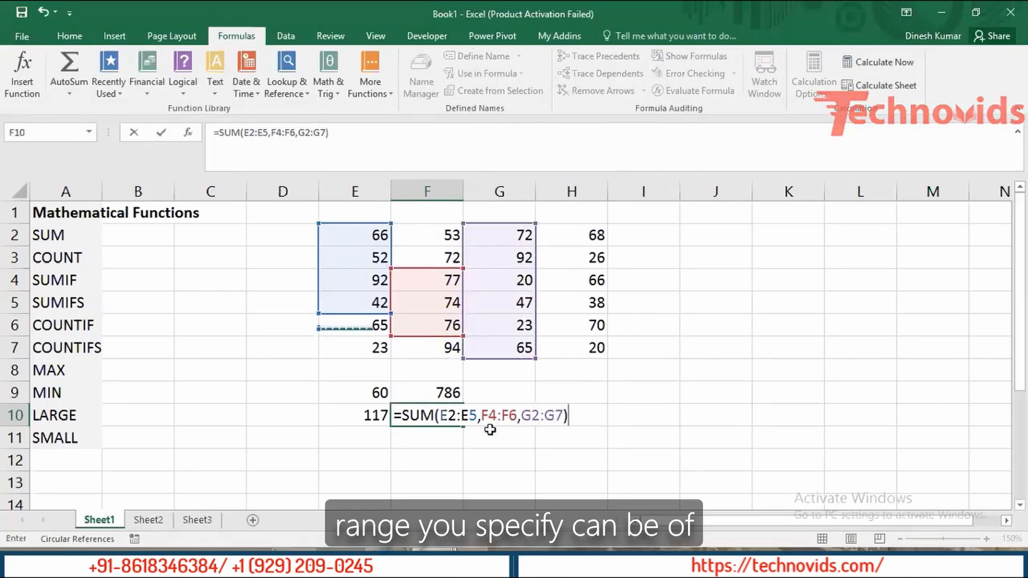
{"action": "key", "text": "Return"}
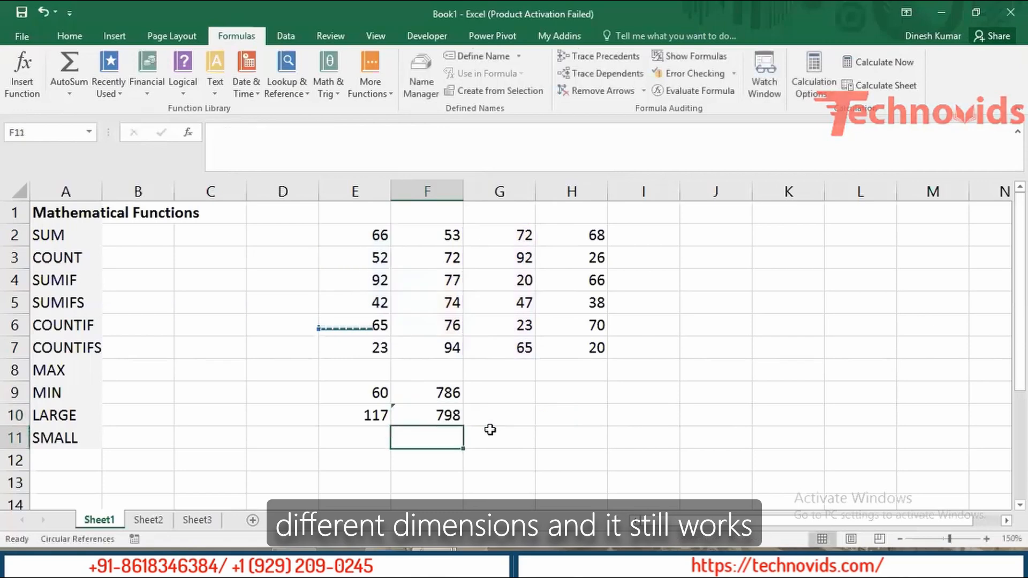
Start a SUM formula in G10 with the number 10 and the cell reference F7 as arguments.
{"action": "key", "text": "Up"}
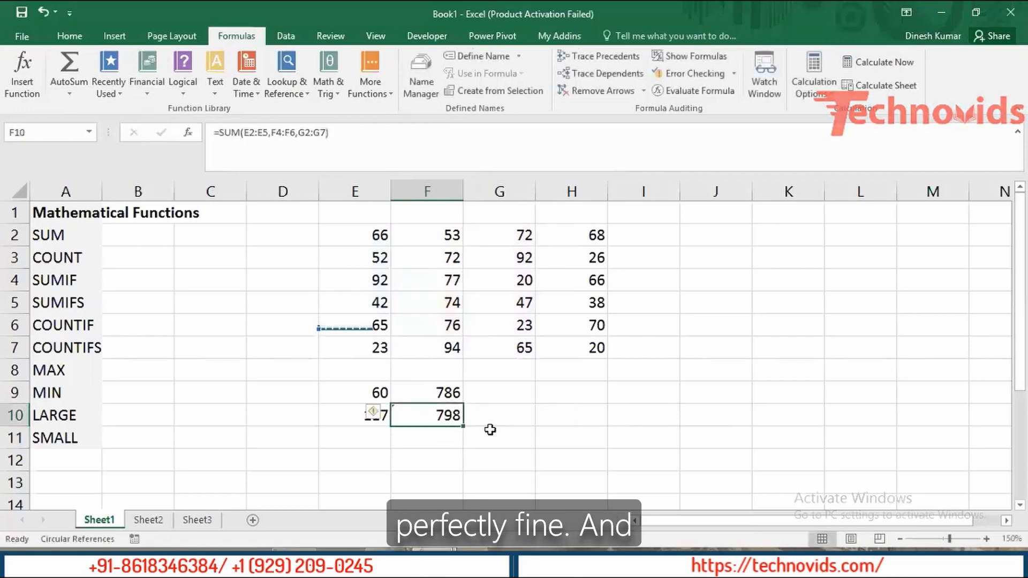
{"action": "key", "text": "Right"}
{"action": "type", "text": "=sum"}
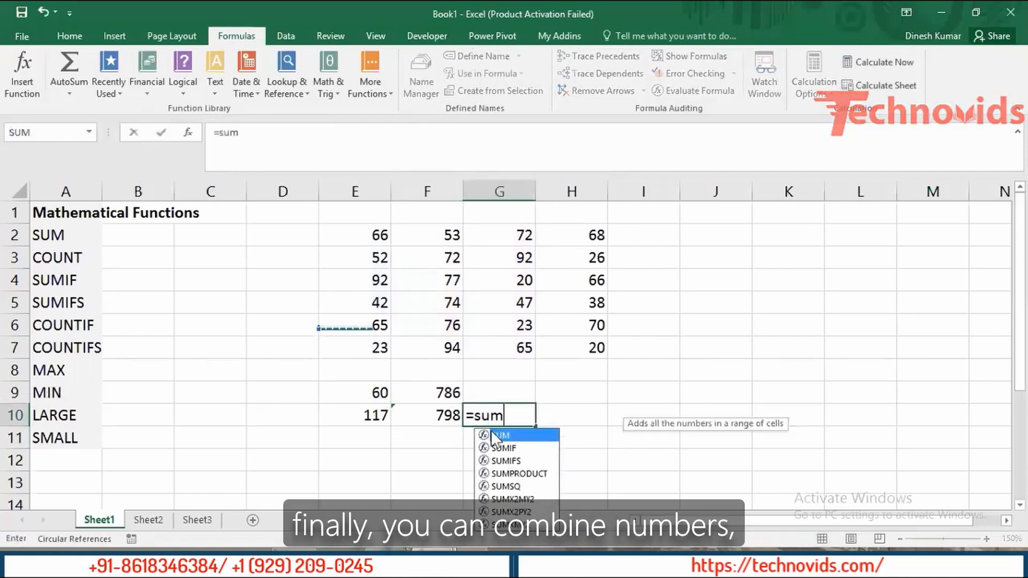
{"action": "key", "text": "Tab"}
{"action": "type", "text": "10"}
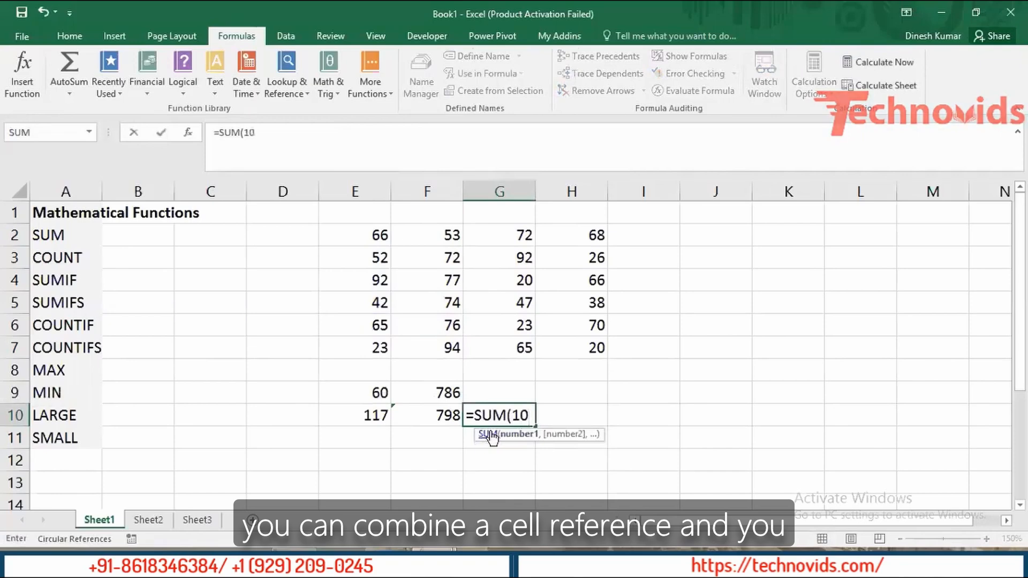
{"action": "type", "text": ","}
{"action": "key", "text": "Left"}
{"action": "key", "text": "Up"}
{"action": "key", "text": "Up"}
{"action": "key", "text": "Up"}
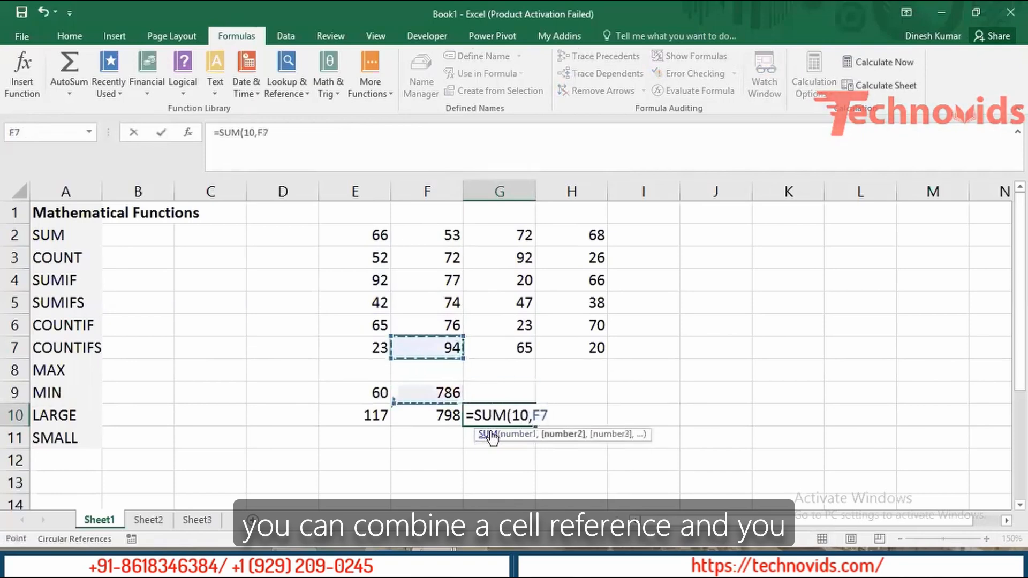
Add the range G2:G7 as the third argument of the SUM formula in G10 and complete it.
{"action": "type", "text": ","}
{"action": "key", "text": "Left"}
{"action": "key", "text": "Up"}
{"action": "key", "text": "Up"}
{"action": "key", "text": "Up"}
{"action": "key", "text": "Up"}
{"action": "key", "text": "Right"}
{"action": "key", "text": "Up"}
{"action": "key", "text": "Up"}
{"action": "key", "text": "Up"}
{"action": "key", "text": "Up"}
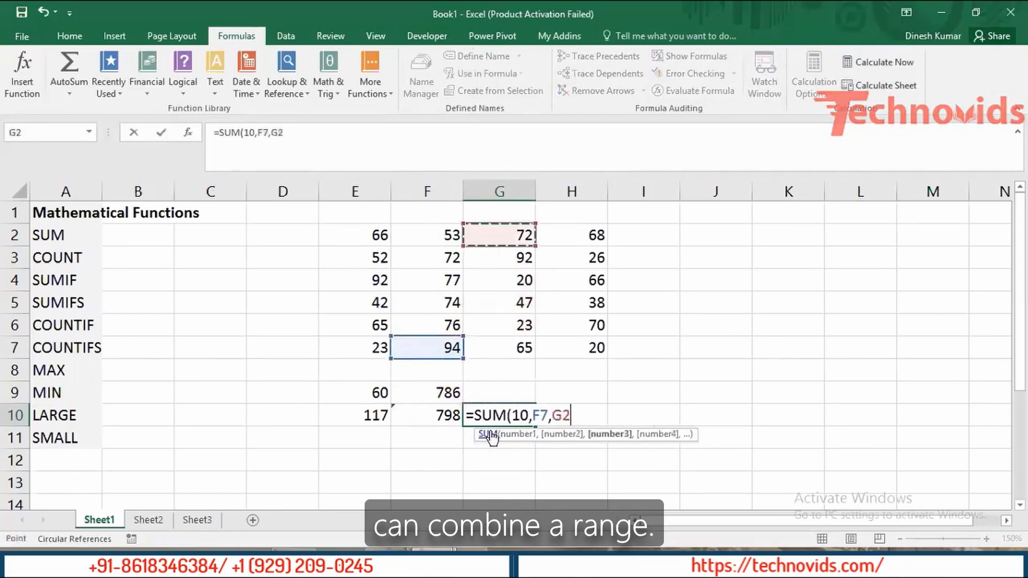
{"action": "key", "text": "shift+Down"}
{"action": "key", "text": "shift+Down"}
{"action": "key", "text": "shift+Down"}
{"action": "key", "text": "shift+Down"}
{"action": "key", "text": "shift+Down"}
{"action": "type", "text": ")"}
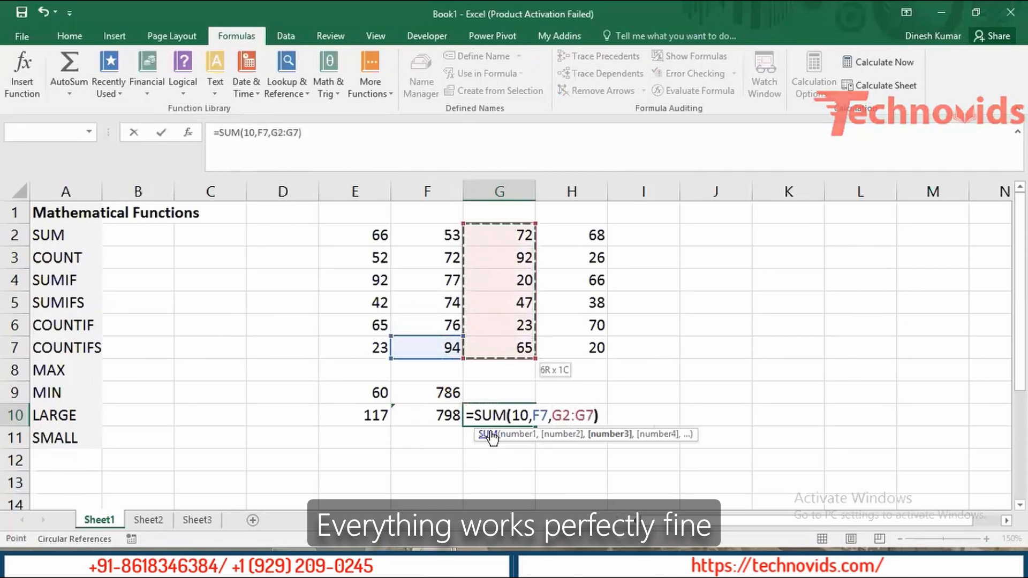
{"action": "key", "text": "Return"}
Review the arguments of the SUM formulas in E9, E10, F9, F10 and G10 one after another without changing them.
{"action": "key", "text": "Up"}
{"action": "key", "text": "Left"}
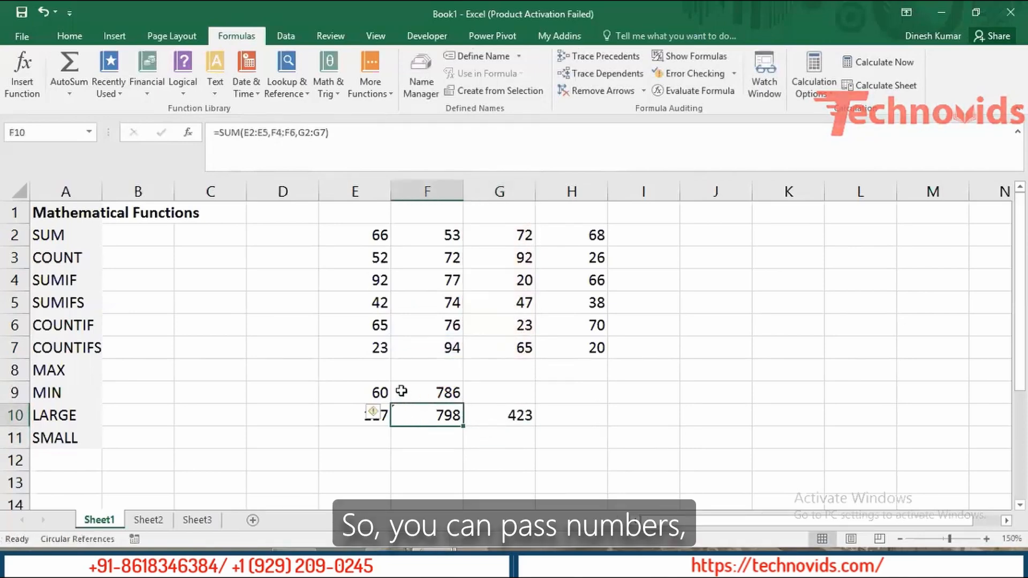
{"action": "double_click", "coordinate": [360, 394]}
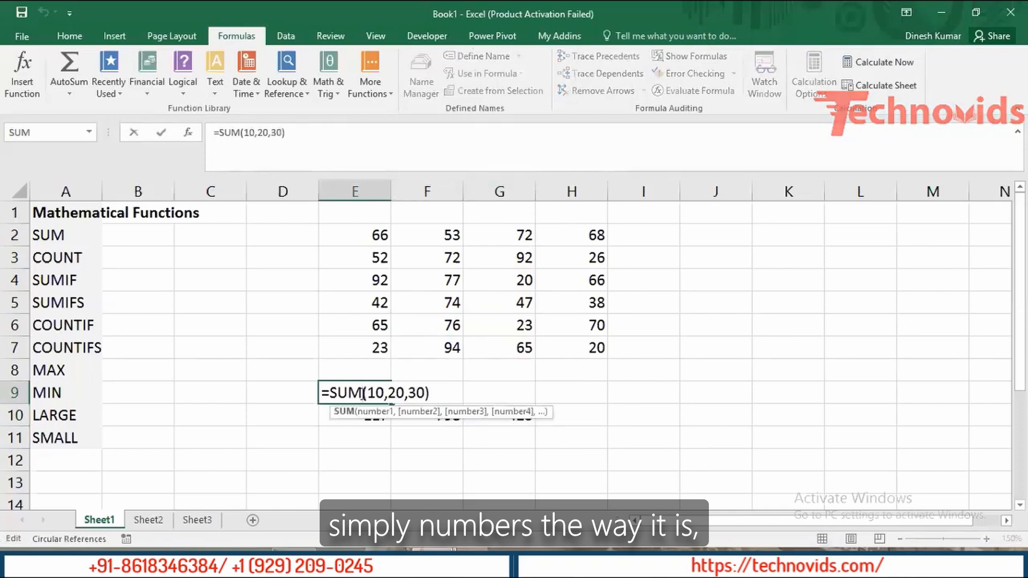
{"action": "key", "text": "Escape"}
{"action": "double_click", "coordinate": [360, 415]}
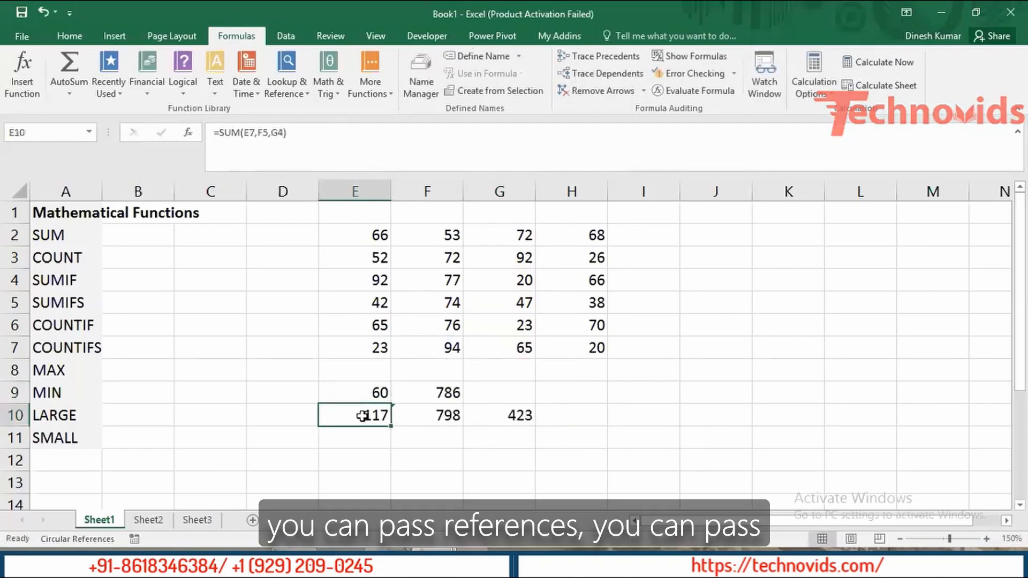
{"action": "key", "text": "Escape"}
{"action": "double_click", "coordinate": [440, 393]}
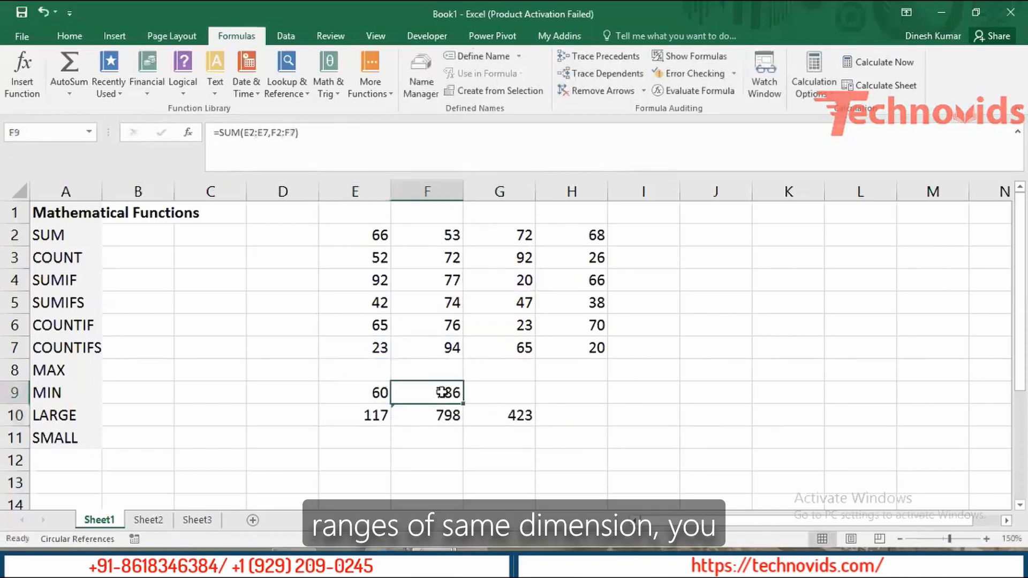
{"action": "key", "text": "Escape"}
{"action": "double_click", "coordinate": [438, 416]}
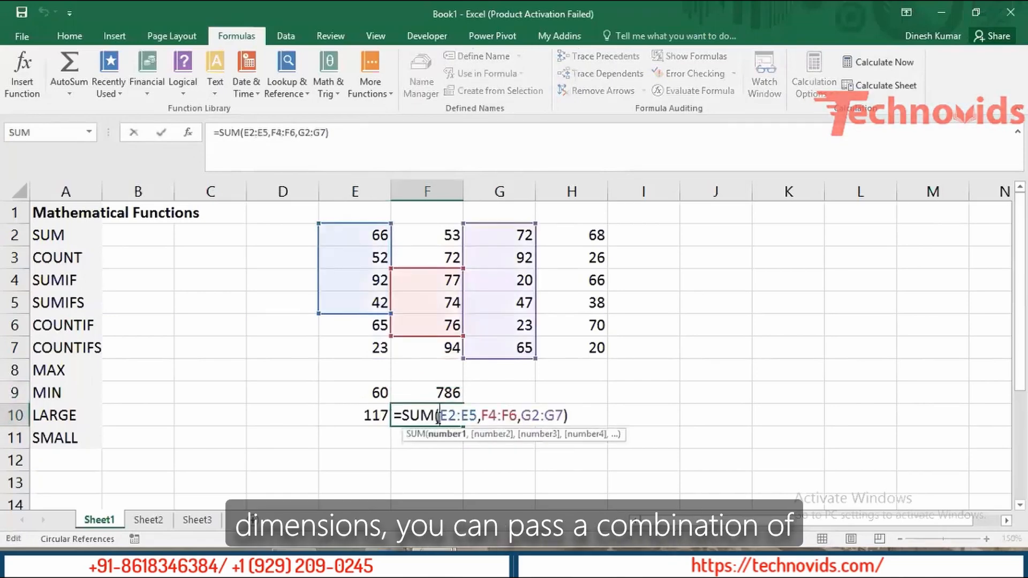
{"action": "key", "text": "Escape"}
{"action": "left_click", "coordinate": [509, 422]}
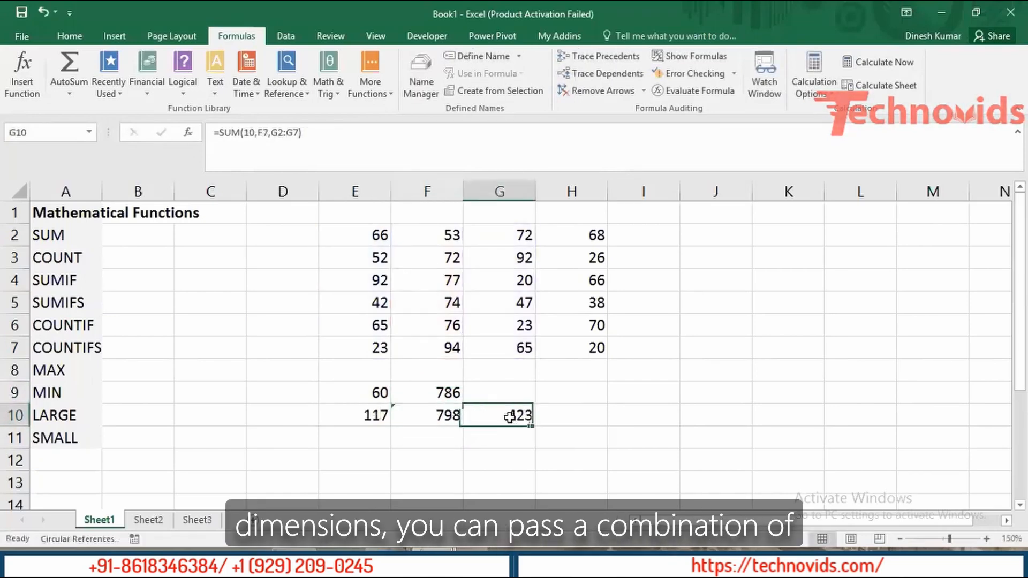
{"action": "double_click", "coordinate": [509, 416]}
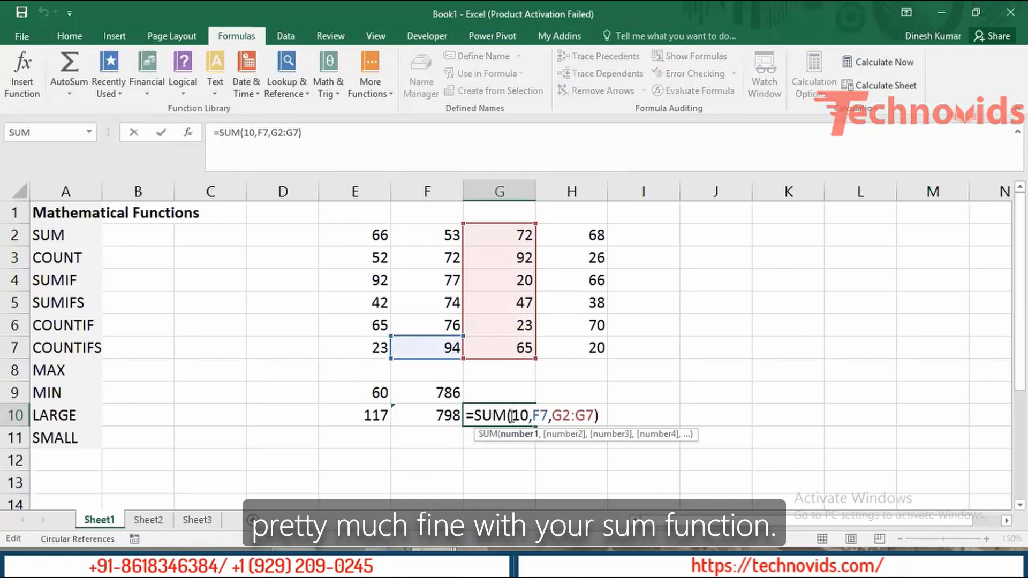
{"action": "key", "text": "Escape"}
Insert an AutoSum formula in E8 that totals the range E2:E7.
{"action": "key", "text": "Left"}
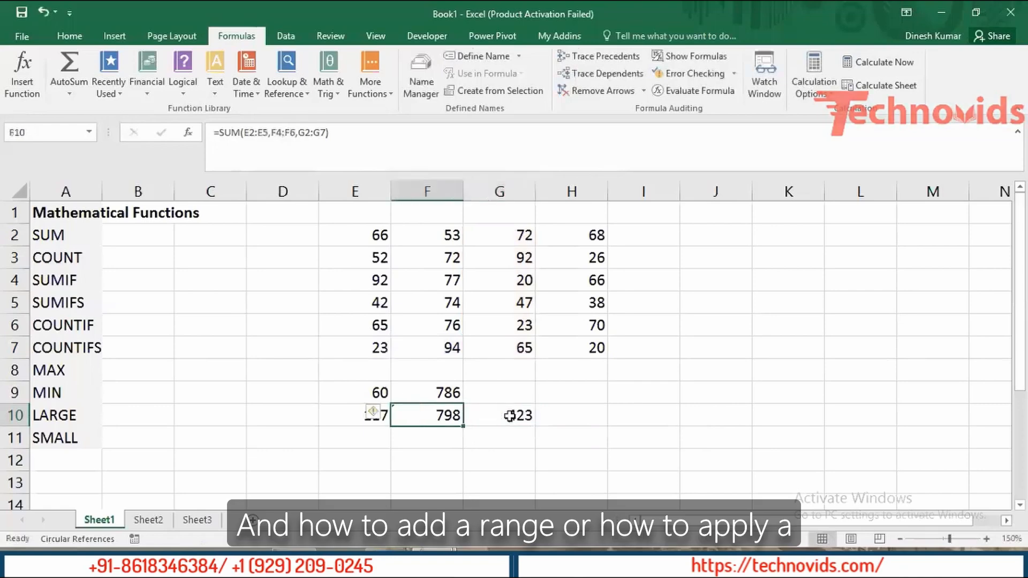
{"action": "key", "text": "Up"}
{"action": "key", "text": "Up"}
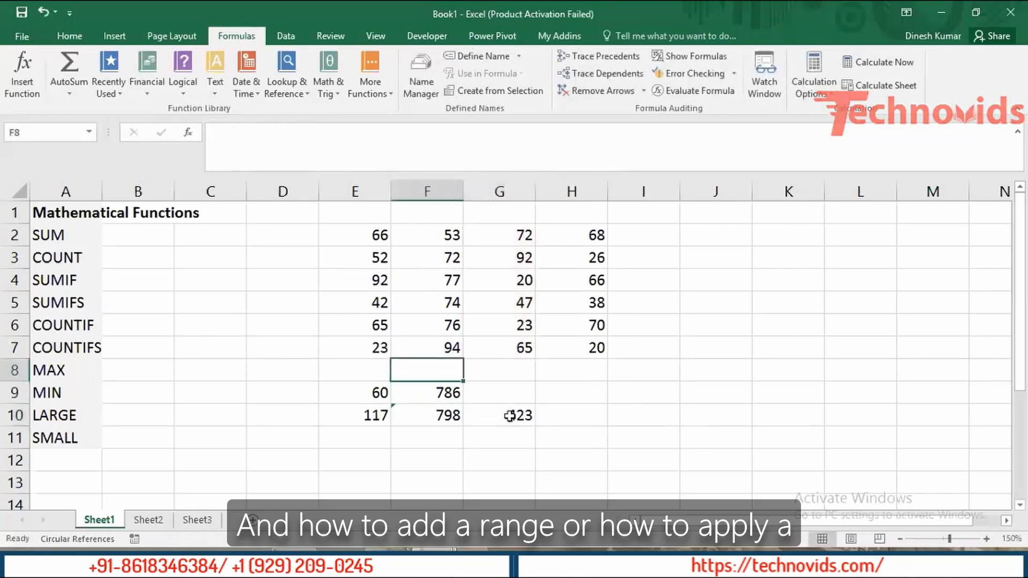
{"action": "key", "text": "Left"}
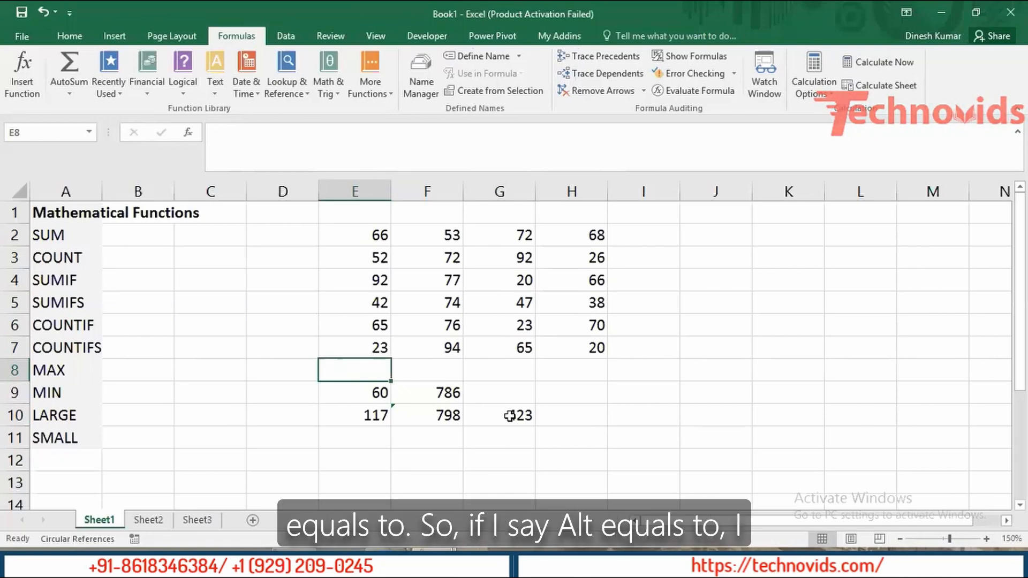
{"action": "key", "text": "alt"}
{"action": "key", "text": "alt+equal"}
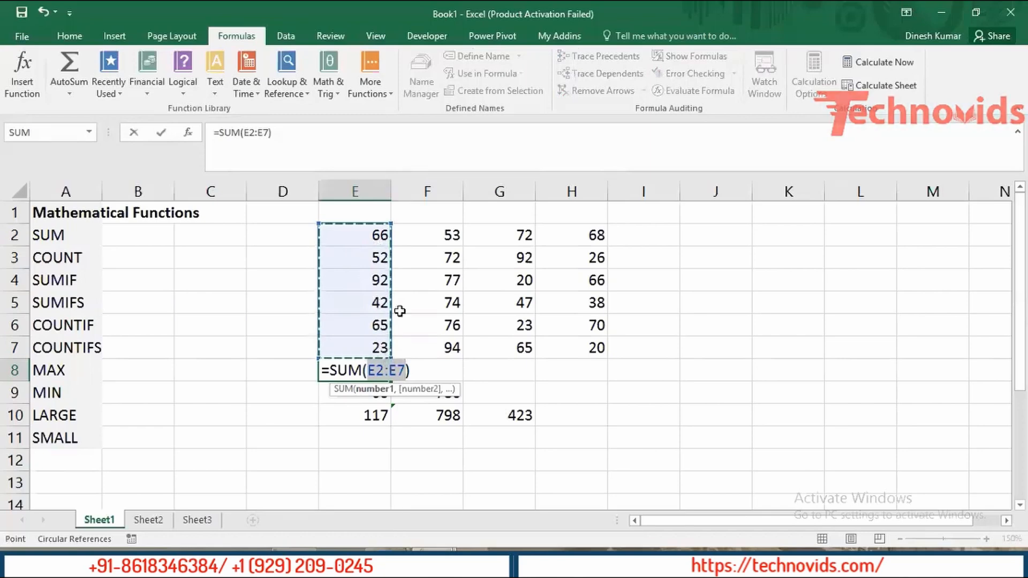
{"action": "key", "text": "Return"}
Fill the SUM formula from E8 across to H8 to total every column of the number table.
{"action": "key", "text": "Up"}
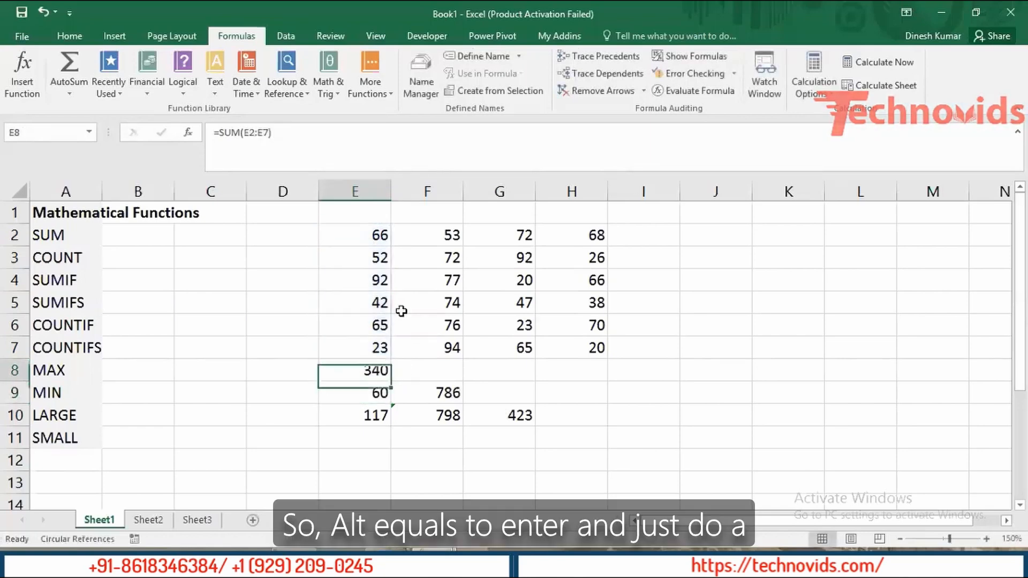
{"action": "key", "text": "shift+Right"}
{"action": "key", "text": "shift+Right"}
{"action": "key", "text": "shift+Right"}
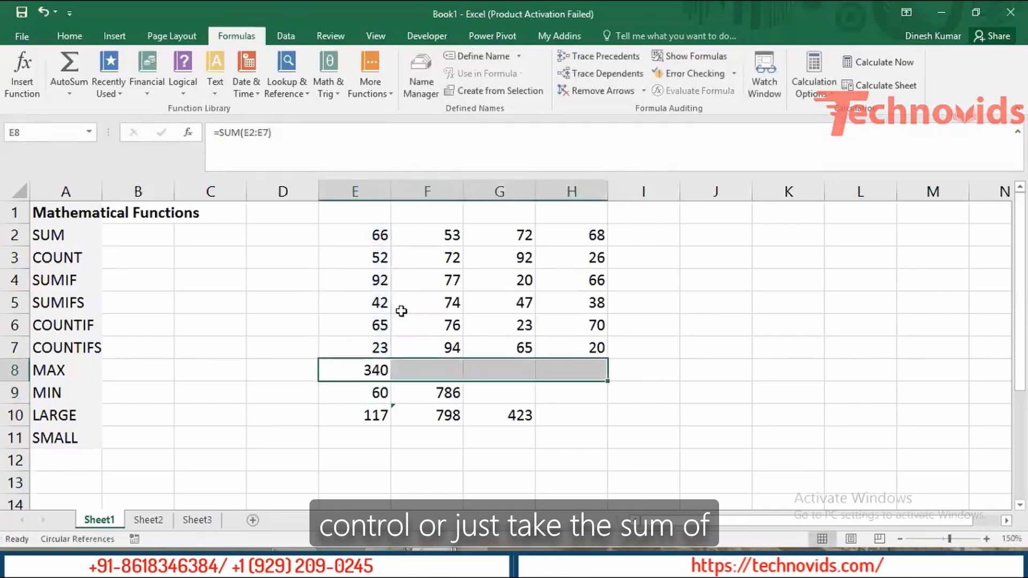
{"action": "key", "text": "ctrl+r"}
{"action": "key", "text": "shift+Left"}
{"action": "key", "text": "shift+Left"}
{"action": "key", "text": "shift+Left"}
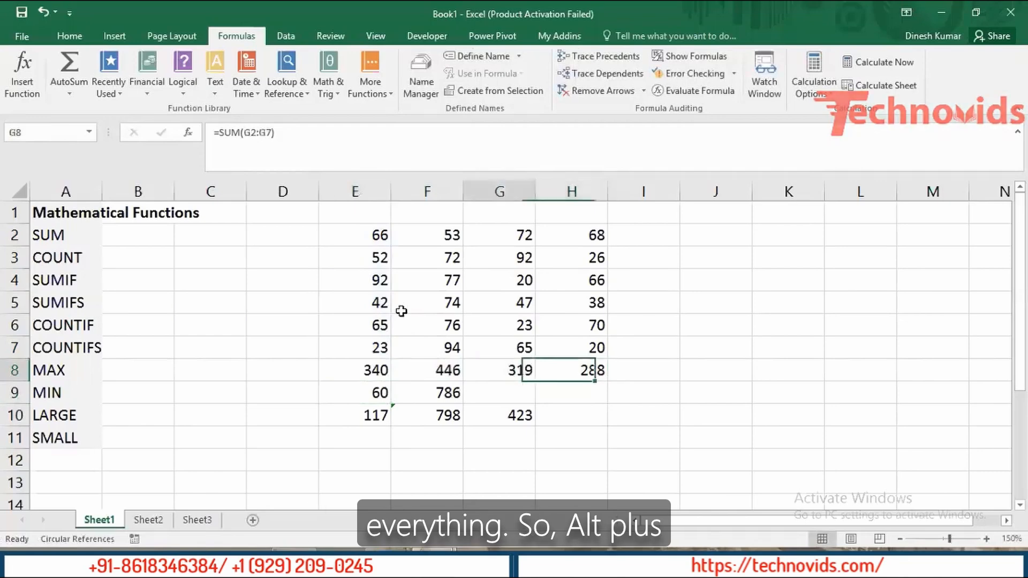
{"action": "key", "text": "shift+Right"}
{"action": "key", "text": "shift+Right"}
{"action": "key", "text": "shift+Right"}
Enter the note "ALT =" in cell J6 beside the number table.
{"action": "key", "text": "Right"}
{"action": "key", "text": "Right"}
{"action": "key", "text": "Right"}
{"action": "key", "text": "Right"}
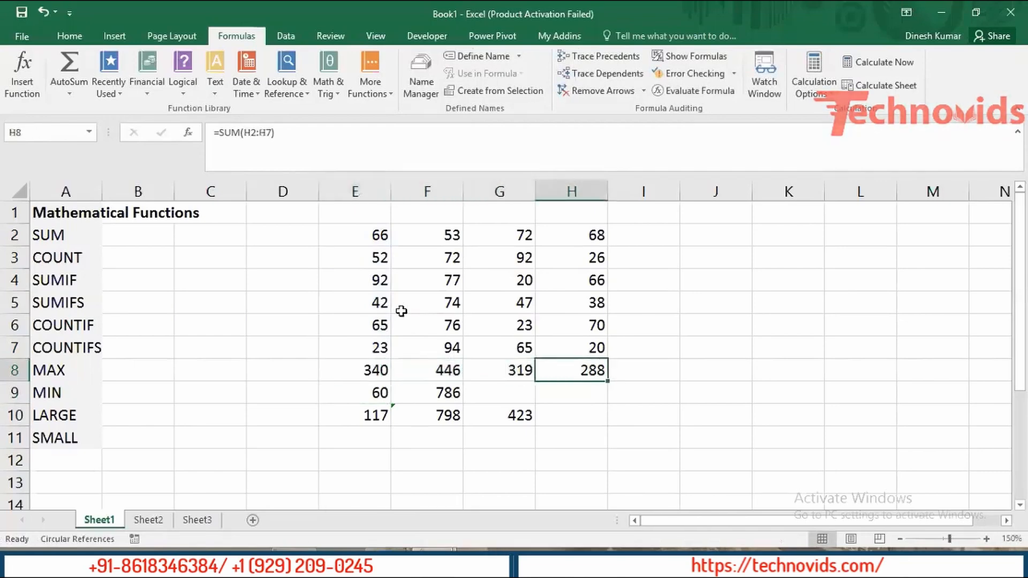
{"action": "key", "text": "Up"}
{"action": "key", "text": "Up"}
{"action": "key", "text": "Right"}
{"action": "type", "text": "ALT"}
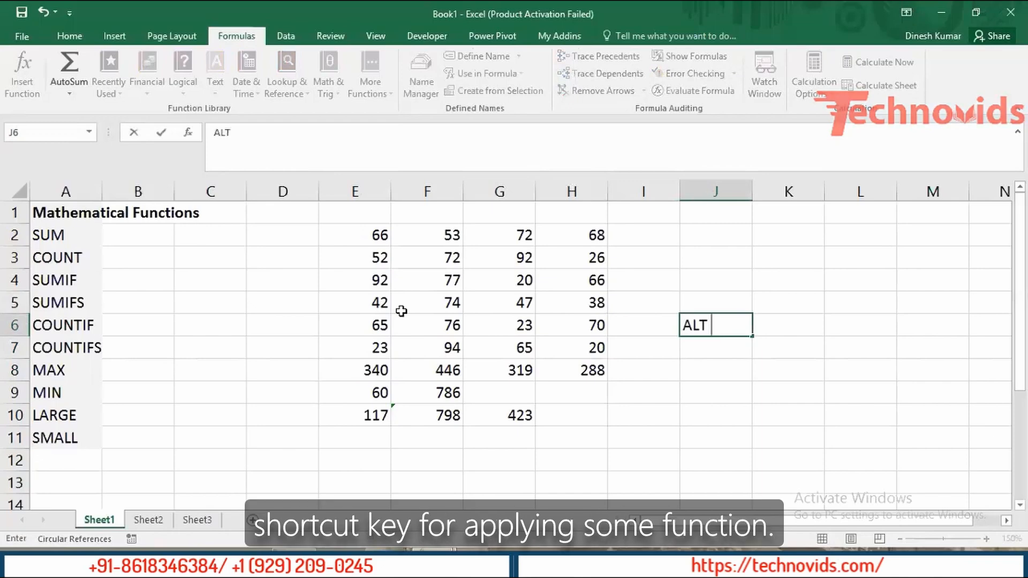
{"action": "type", "text": " +"}
{"action": "type", "text": "="}
{"action": "key", "text": "Return"}
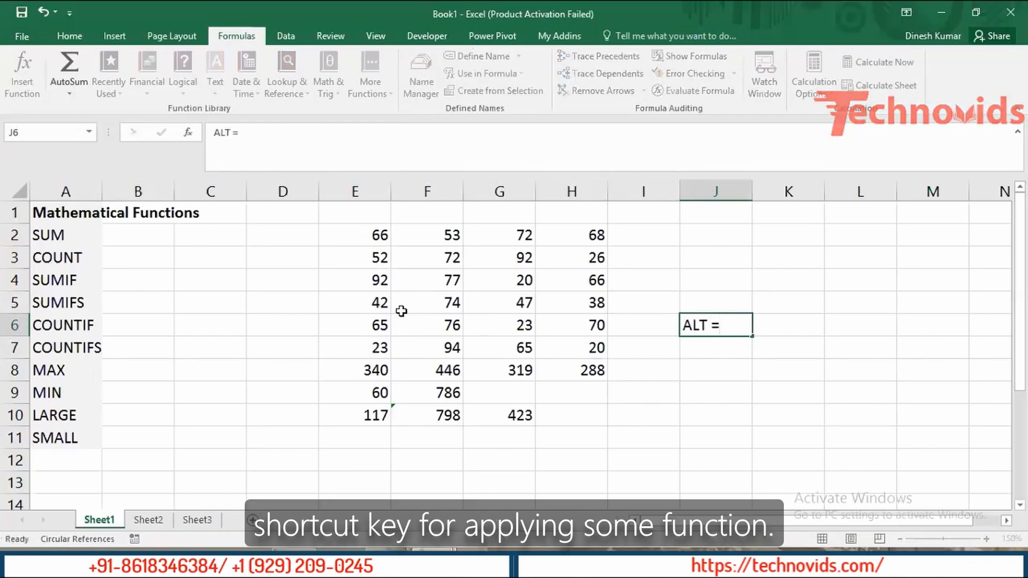
{"action": "key", "text": "Up"}
{"action": "key", "text": "Up"}
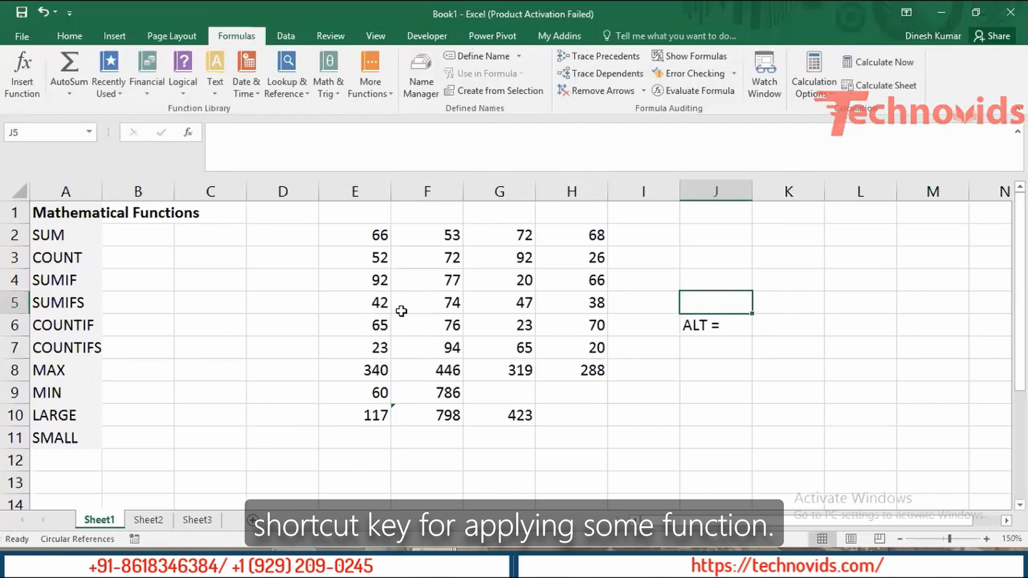
Clear the shortcut note in J6 and delete the column totals in E8:H8.
{"action": "key", "text": "Down"}
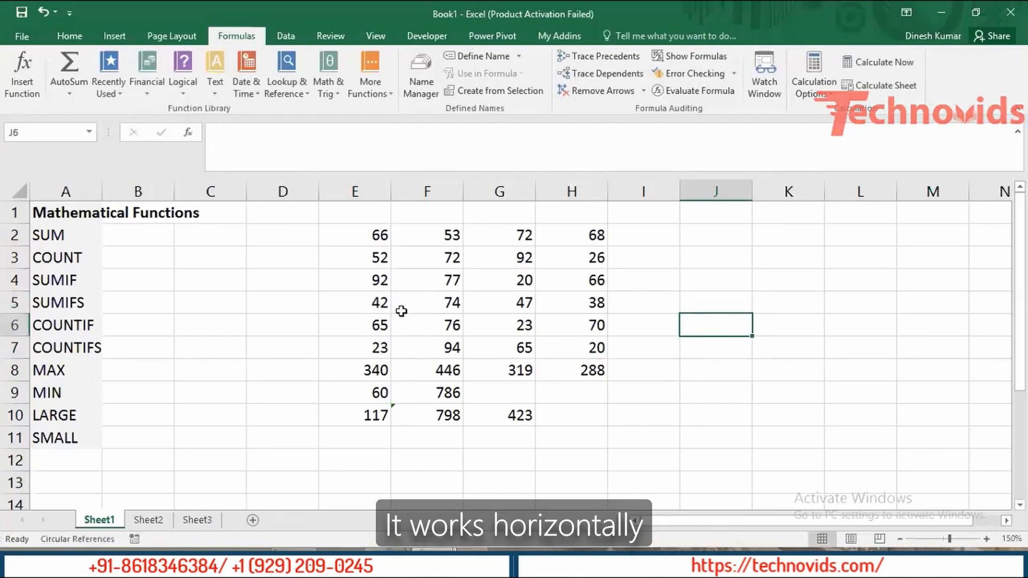
{"action": "key", "text": "Left"}
{"action": "key", "text": "Down"}
{"action": "key", "text": "Left"}
{"action": "key", "text": "Left"}
{"action": "key", "text": "Left"}
{"action": "key", "text": "Left"}
{"action": "key", "text": "Down"}
{"action": "key", "text": "shift+Right"}
{"action": "key", "text": "shift+Right"}
{"action": "key", "text": "shift+Right"}
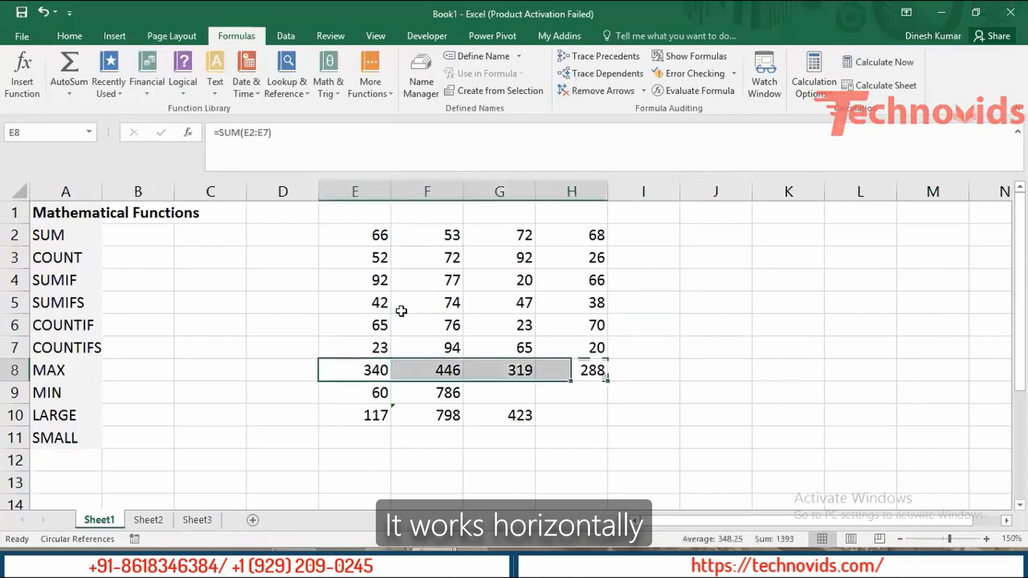
{"action": "key", "text": "Delete"}
Insert an AutoSum formula in I7 that totals the row E7:H7, and clear it again.
{"action": "key", "text": "Up"}
{"action": "key", "text": "Right"}
{"action": "key", "text": "Right"}
{"action": "key", "text": "Right"}
{"action": "key", "text": "Right"}
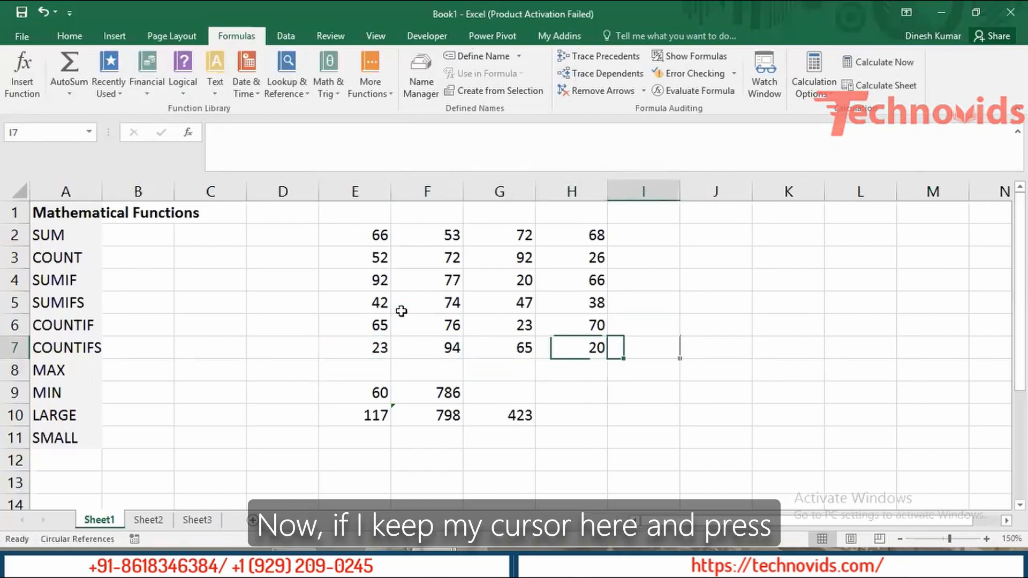
{"action": "key", "text": "alt+equal"}
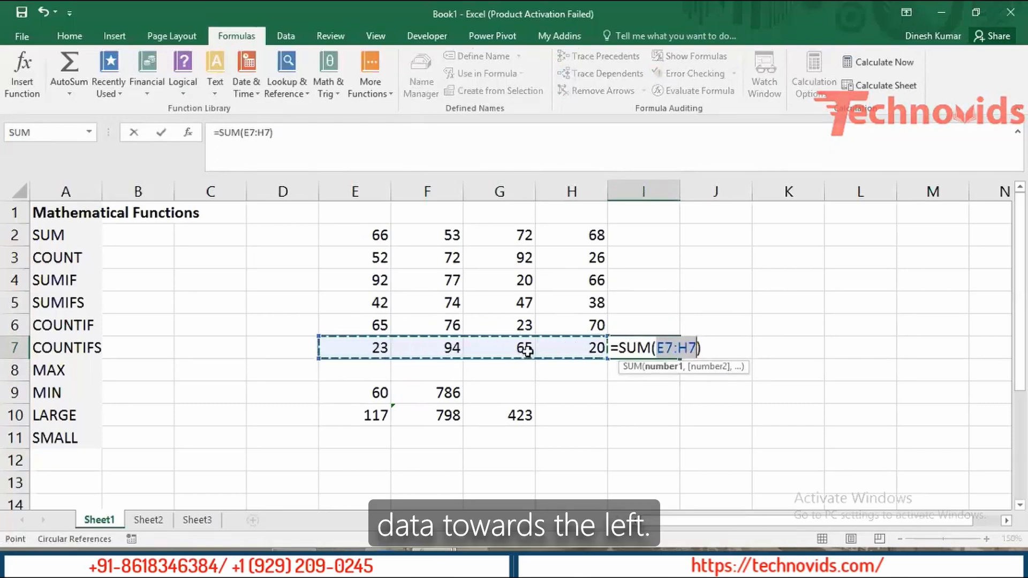
{"action": "key", "text": "Return"}
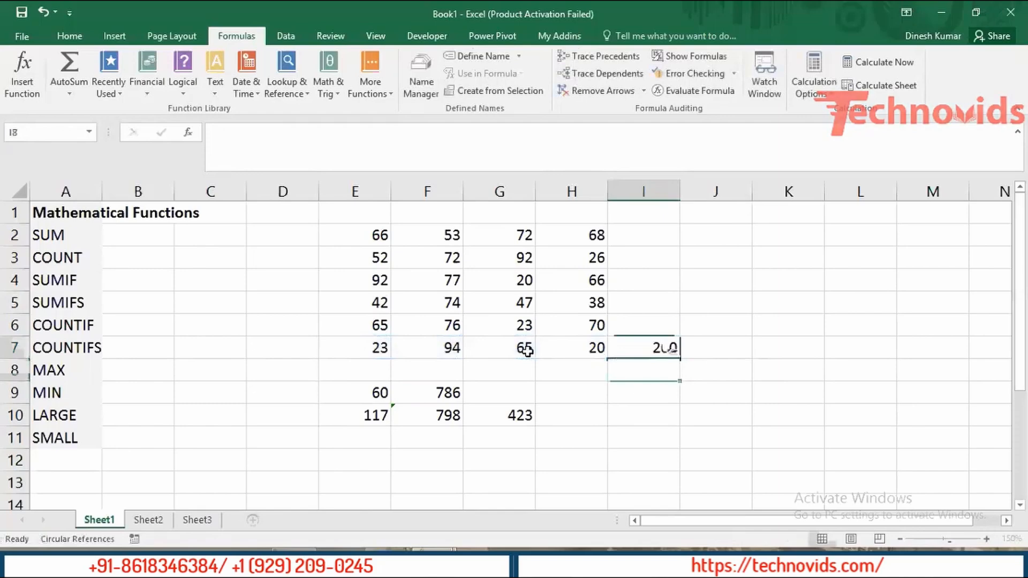
{"action": "key", "text": "Up"}
{"action": "key", "text": "Delete"}
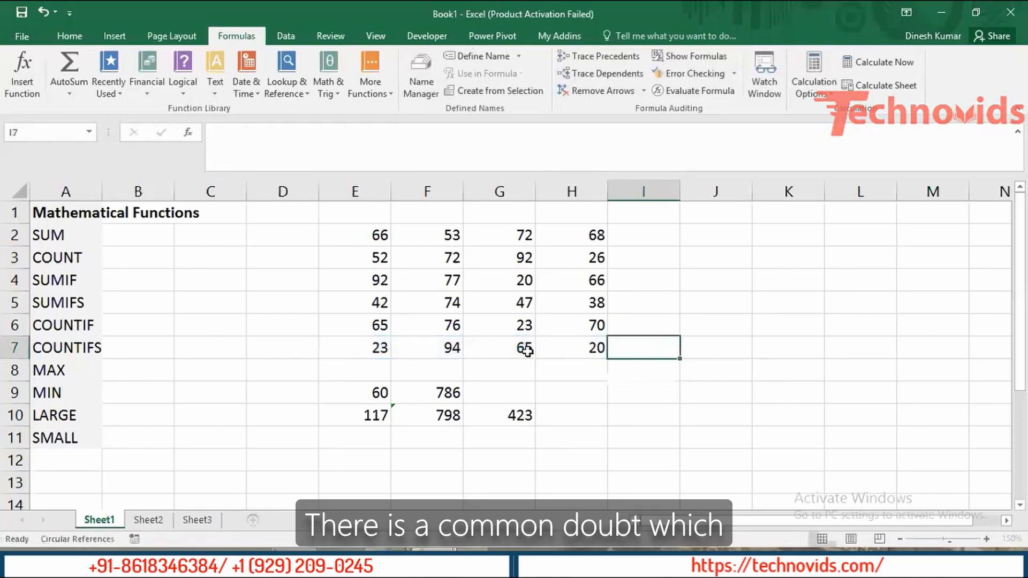
Copy the numbers in E2:E6 to the empty column beside the table, starting at I2.
{"action": "key", "text": "Left"}
{"action": "key", "text": "Left"}
{"action": "key", "text": "Left"}
{"action": "key", "text": "Left"}
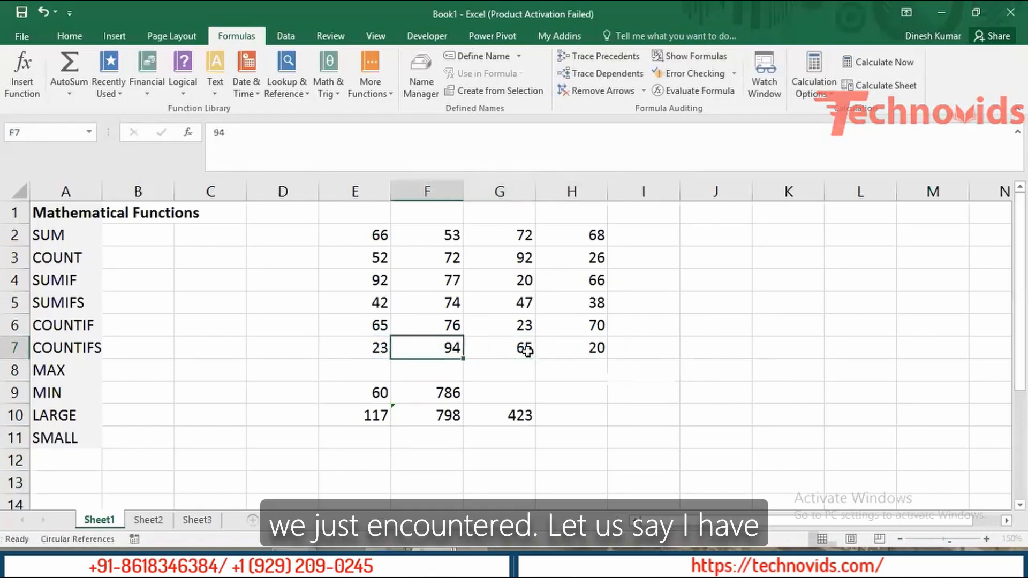
{"action": "key", "text": "shift+Up"}
{"action": "key", "text": "shift+Up"}
{"action": "key", "text": "shift+Up"}
{"action": "key", "text": "shift+Up"}
{"action": "key", "text": "shift+Up"}
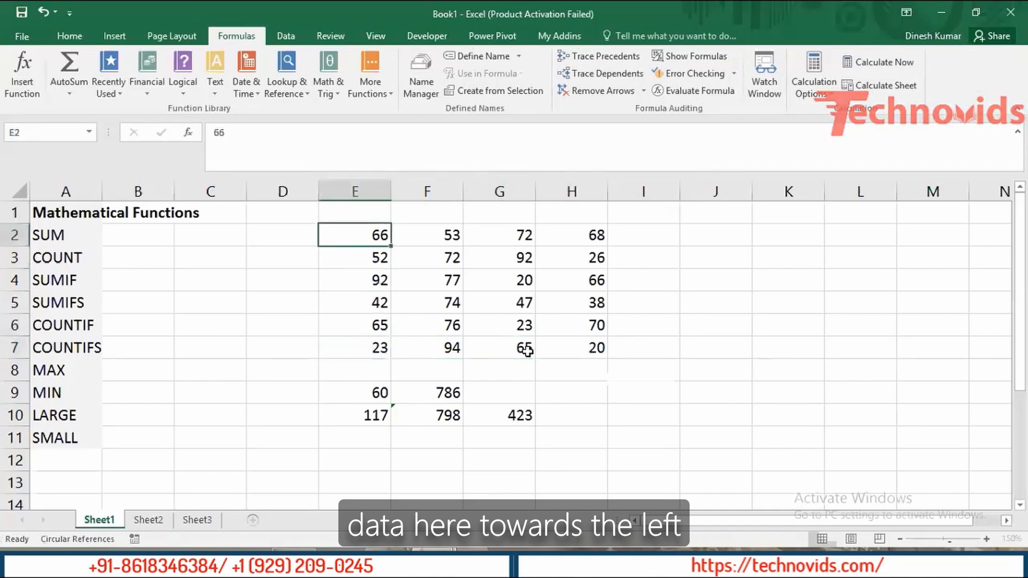
{"action": "key", "text": "shift+Up"}
{"action": "key", "text": "ctrl+c"}
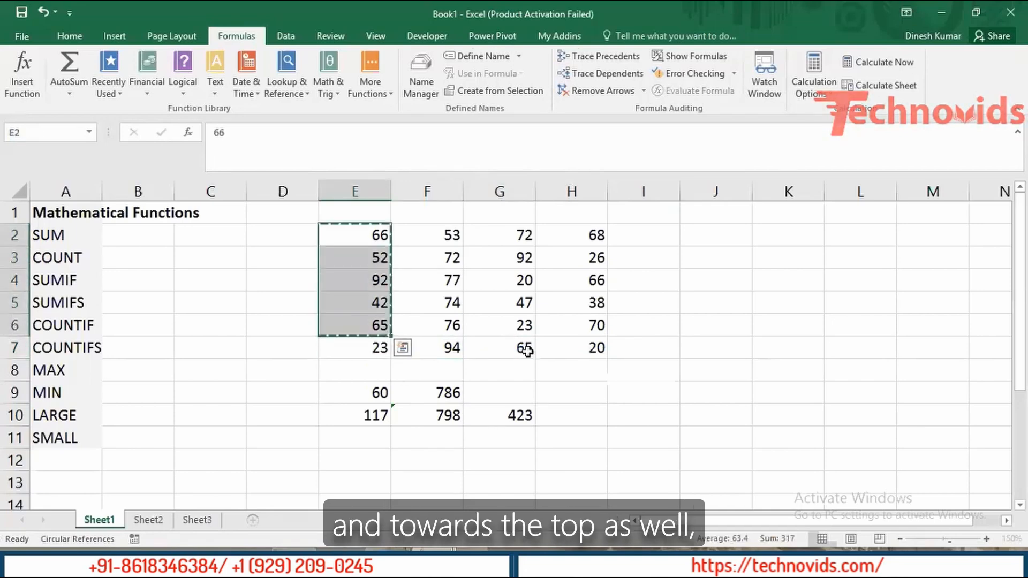
{"action": "key", "text": "Right"}
{"action": "key", "text": "Right"}
{"action": "key", "text": "Right"}
{"action": "key", "text": "Right"}
{"action": "key", "text": "ctrl+v"}
Insert an AutoSum formula in I7 that totals the range I2:I6 above it.
{"action": "key", "text": "Down"}
{"action": "key", "text": "Down"}
{"action": "key", "text": "Down"}
{"action": "key", "text": "Down"}
{"action": "key", "text": "Down"}
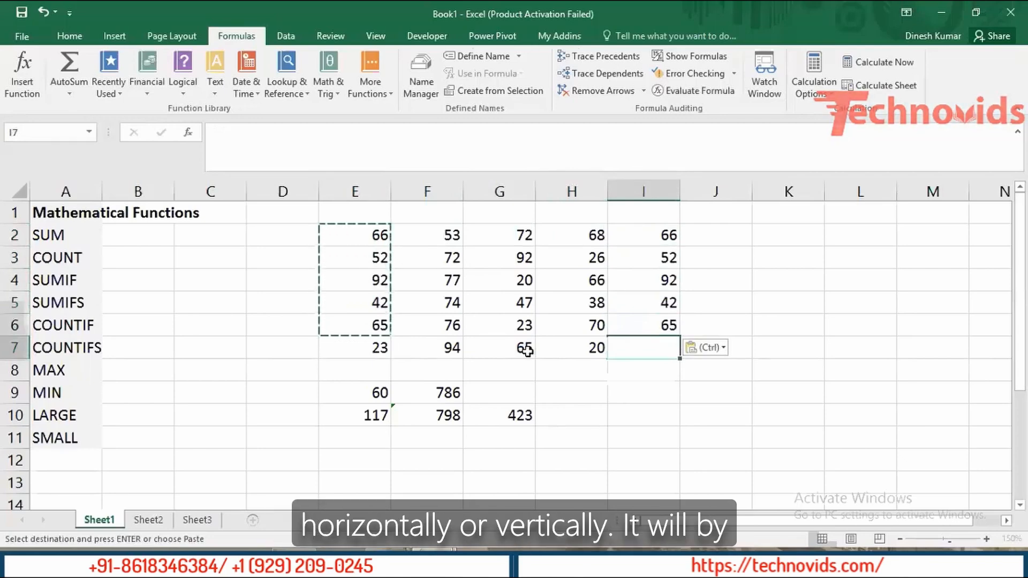
{"action": "key", "text": "alt+equal"}
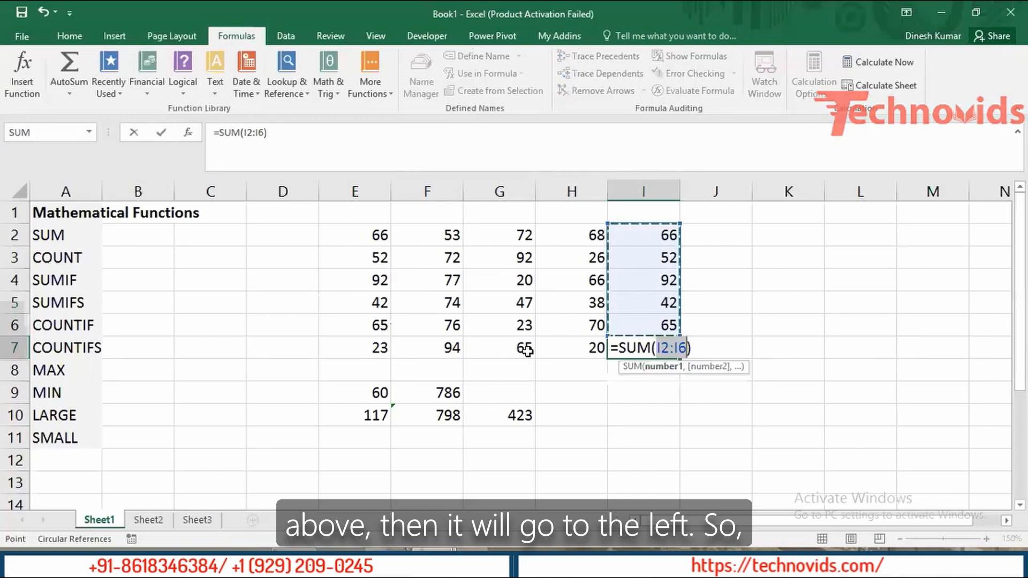
{"action": "key", "text": "Return"}
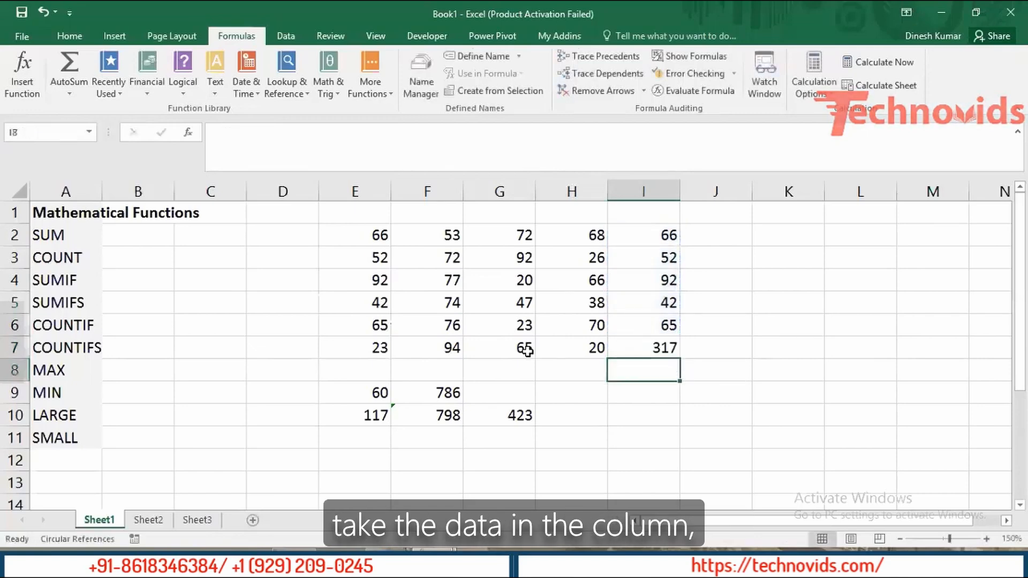
Delete the value in I4 to leave a blank cell within the copied column.
{"action": "key", "text": "Up"}
{"action": "key", "text": "Up"}
{"action": "key", "text": "Up"}
{"action": "key", "text": "Up"}
{"action": "key", "text": "Up"}
{"action": "key", "text": "Up"}
{"action": "key", "text": "ctrl+shift+Down"}
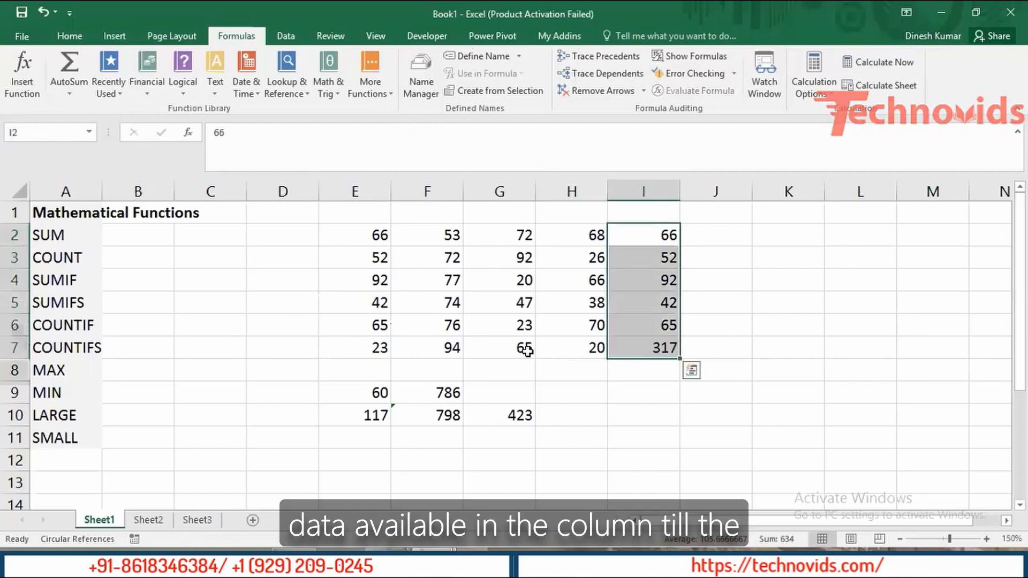
{"action": "key", "text": "Up"}
{"action": "key", "text": "Down"}
{"action": "key", "text": "Down"}
{"action": "key", "text": "Down"}
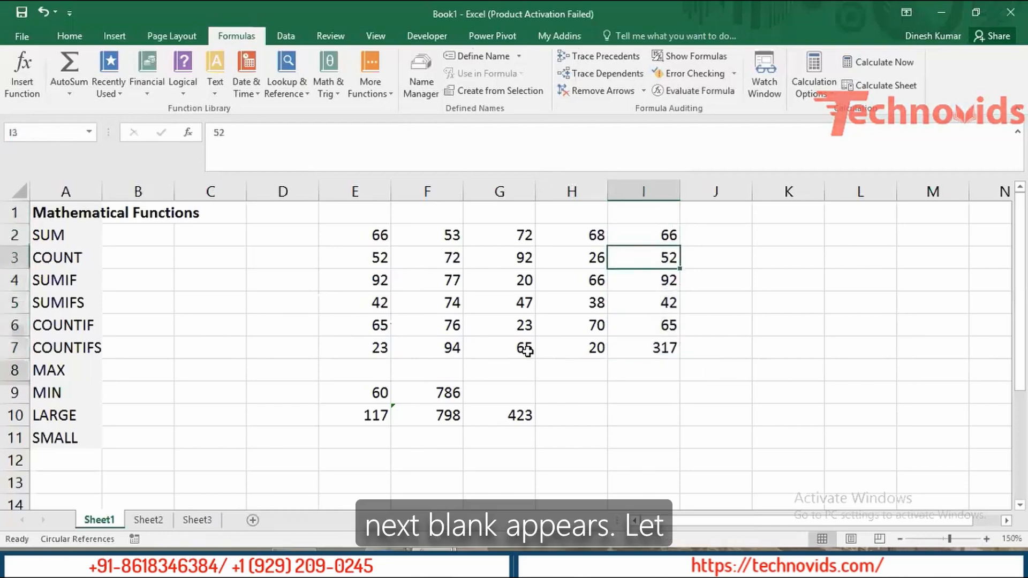
{"action": "key", "text": "Delete"}
Replace the formula in I7 with a new AutoSum that totals only I5:I6 below the blank cell.
{"action": "key", "text": "Down"}
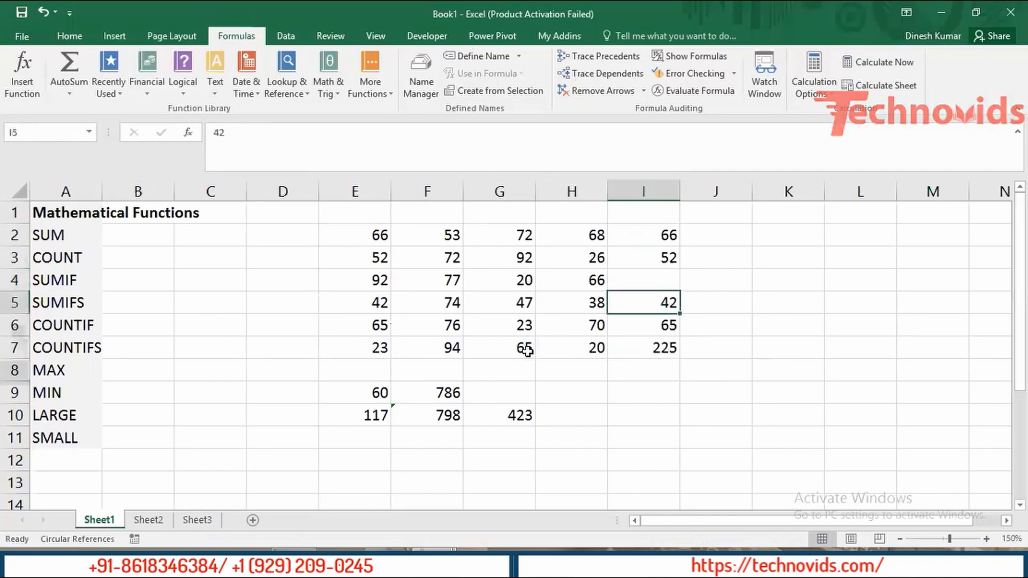
{"action": "key", "text": "Down"}
{"action": "key", "text": "Down"}
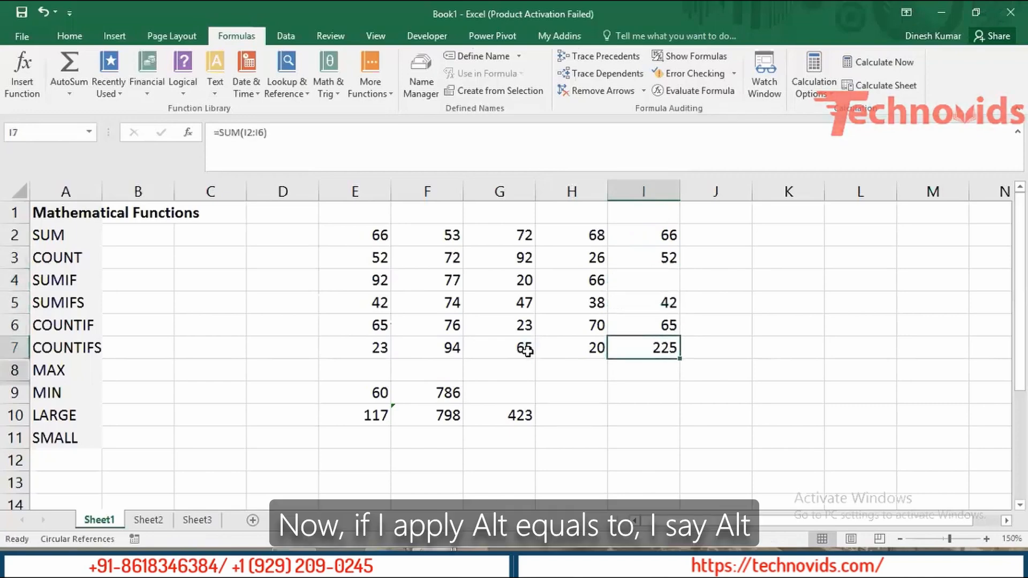
{"action": "key", "text": "Delete"}
{"action": "key", "text": "alt"}
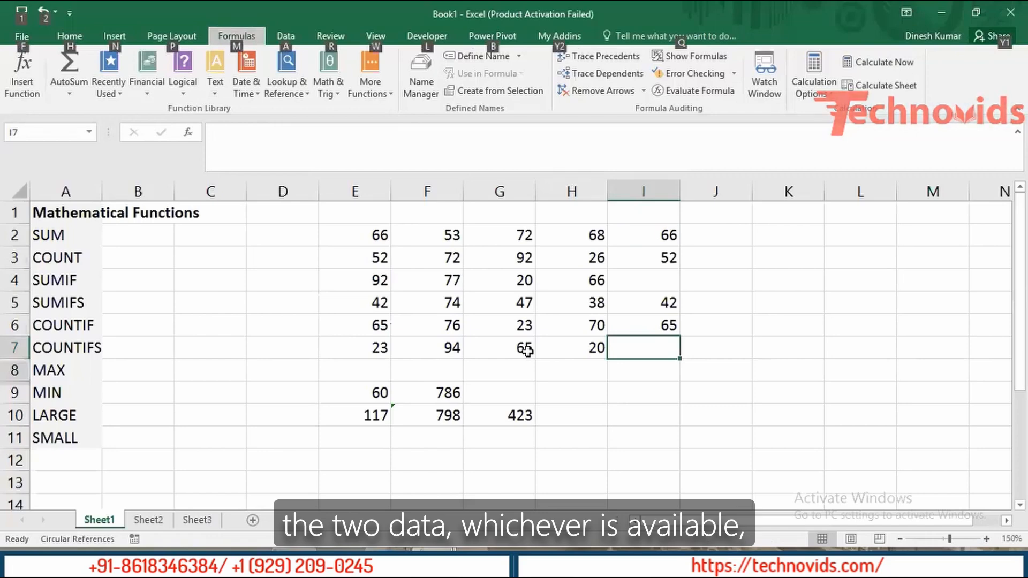
{"action": "key", "text": "Down"}
{"action": "key", "text": "Up"}
{"action": "key", "text": "Down"}
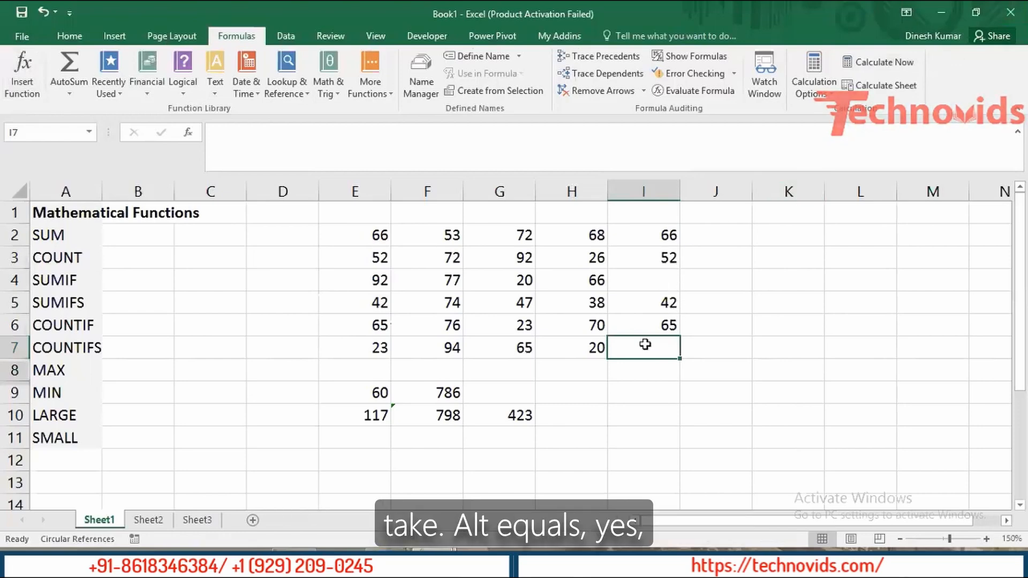
{"action": "key", "text": "alt+equal"}
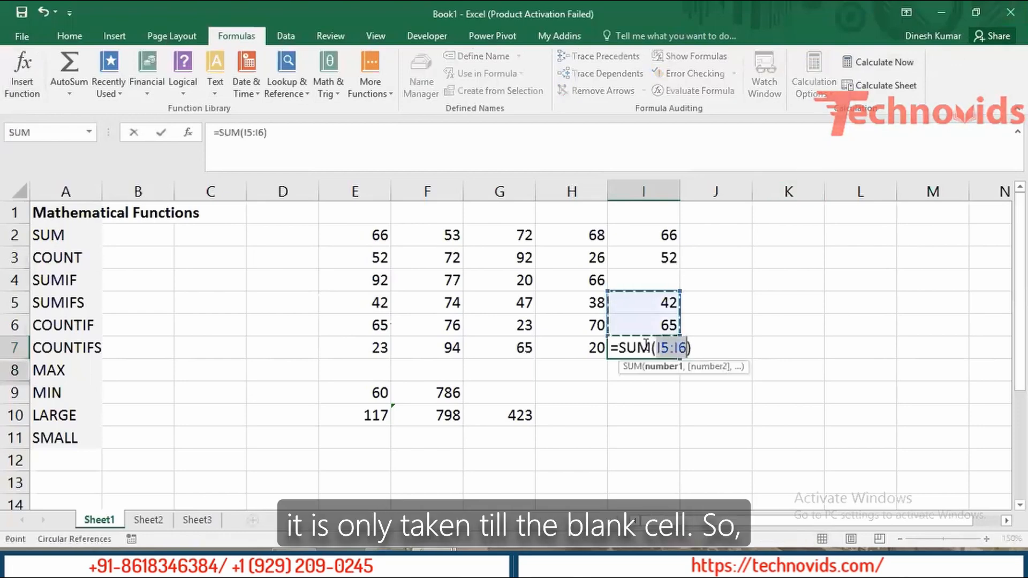
{"action": "key", "text": "Return"}
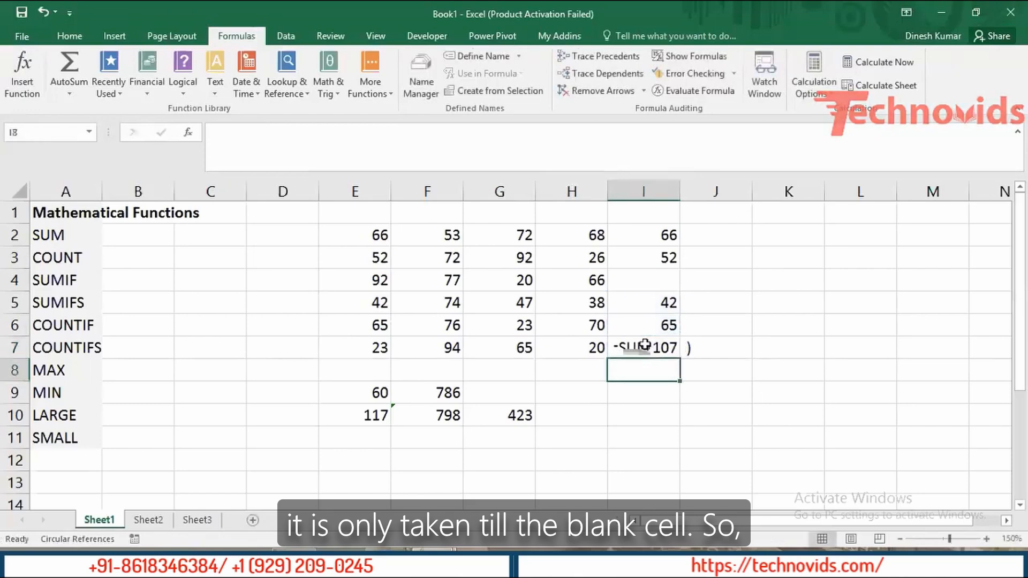
{"action": "left_click", "coordinate": [643, 344]}
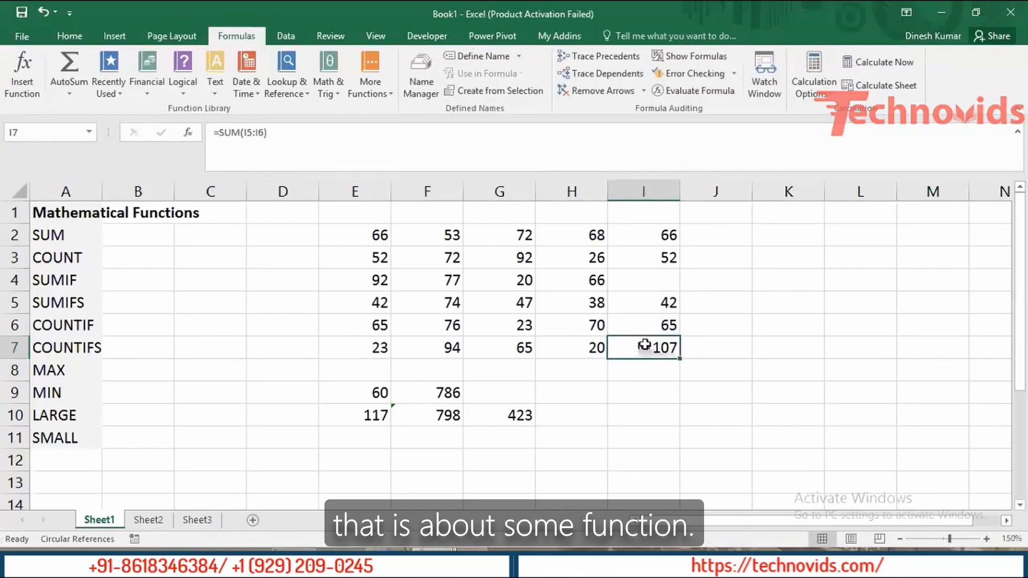
{"action": "key", "text": "Down"}
{"action": "key", "text": "Down"}
{"action": "key", "text": "Down"}
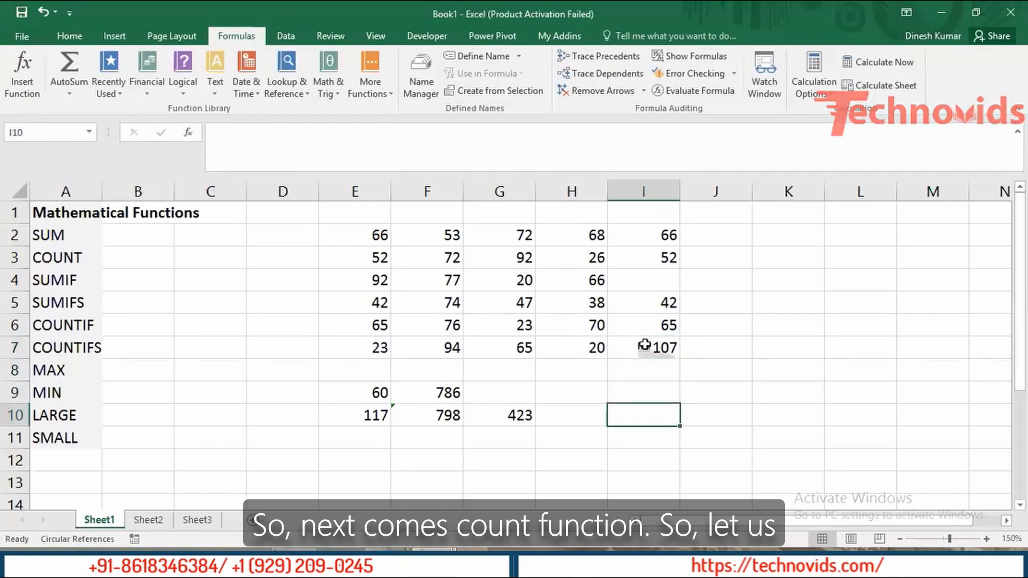
Clear the copied numbers and the sum formula from I2:I7.
{"action": "key", "text": "Up"}
{"action": "key", "text": "Up"}
{"action": "key", "text": "Up"}
{"action": "key", "text": "Up"}
{"action": "key", "text": "Up"}
{"action": "key", "text": "Up"}
{"action": "key", "text": "Up"}
{"action": "key", "text": "Up"}
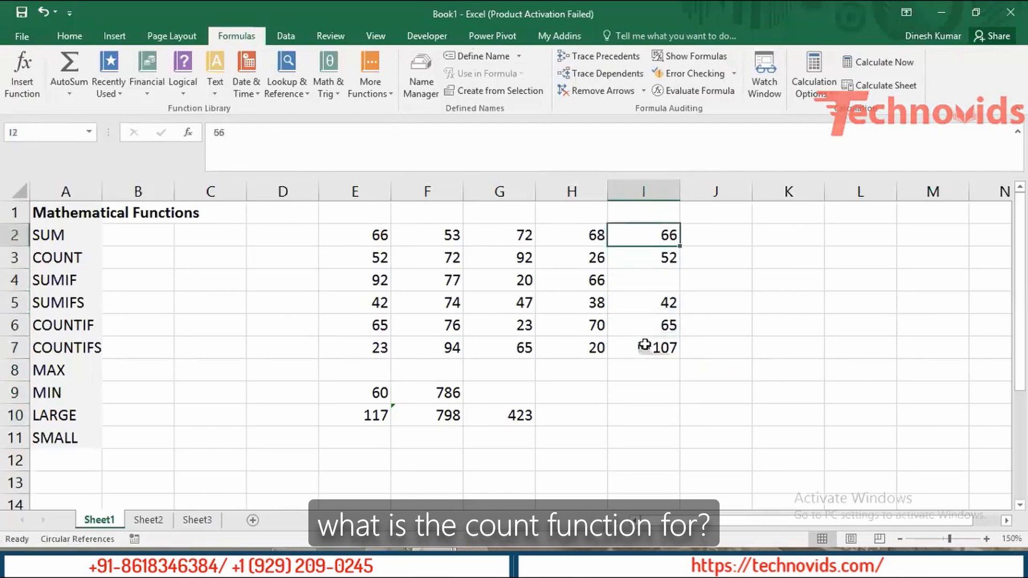
{"action": "key", "text": "shift+Down"}
{"action": "key", "text": "shift+Down"}
{"action": "key", "text": "shift+Down"}
{"action": "key", "text": "shift+Down"}
{"action": "key", "text": "shift+Down"}
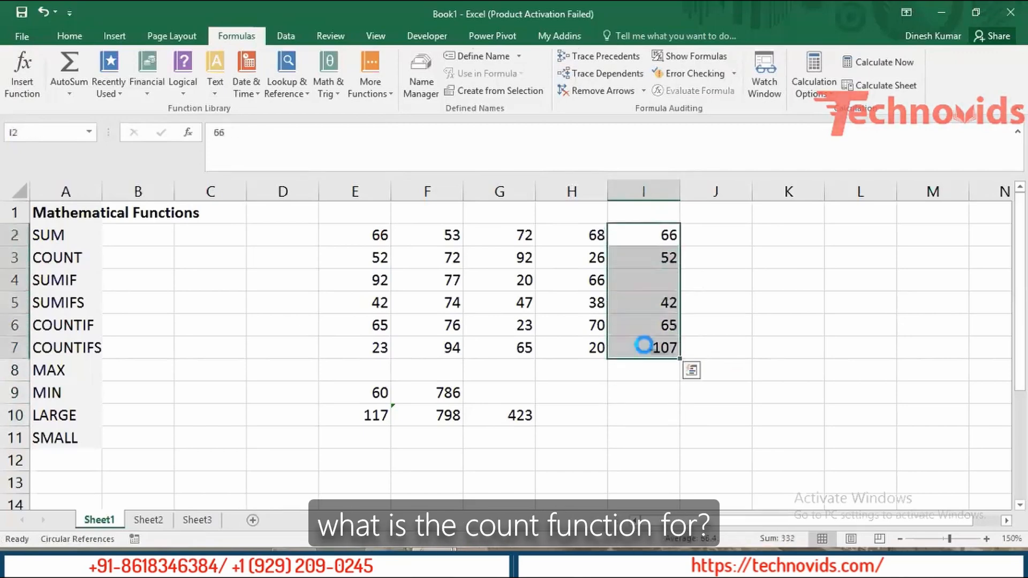
{"action": "key", "text": "Delete"}
{"action": "key", "text": "Left"}
{"action": "key", "text": "Left"}
{"action": "key", "text": "Left"}
{"action": "key", "text": "Left"}
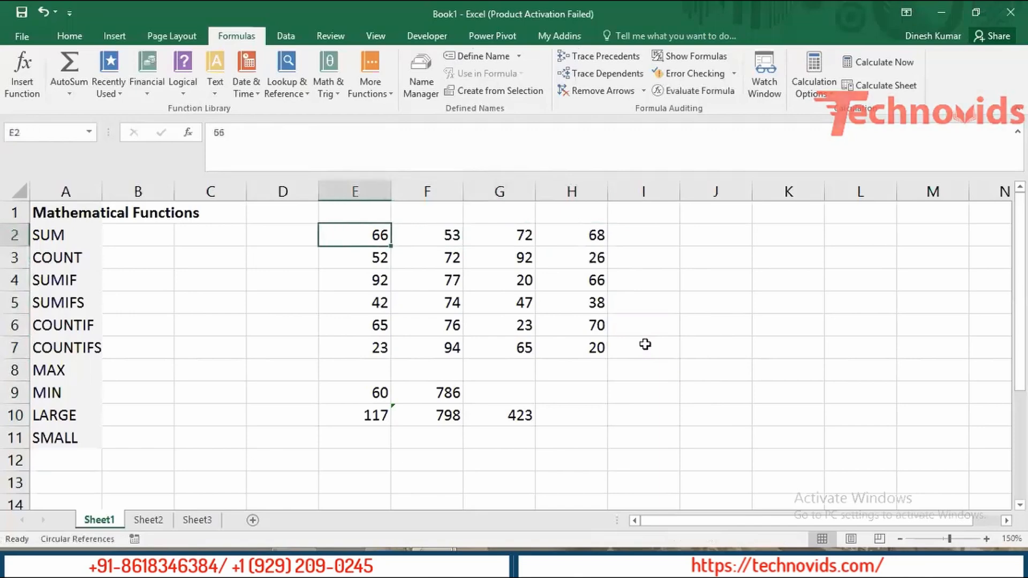
{"action": "key", "text": "Down"}
{"action": "key", "text": "Down"}
{"action": "key", "text": "Down"}
{"action": "key", "text": "Down"}
{"action": "key", "text": "Down"}
{"action": "key", "text": "Down"}
{"action": "key", "text": "Down"}
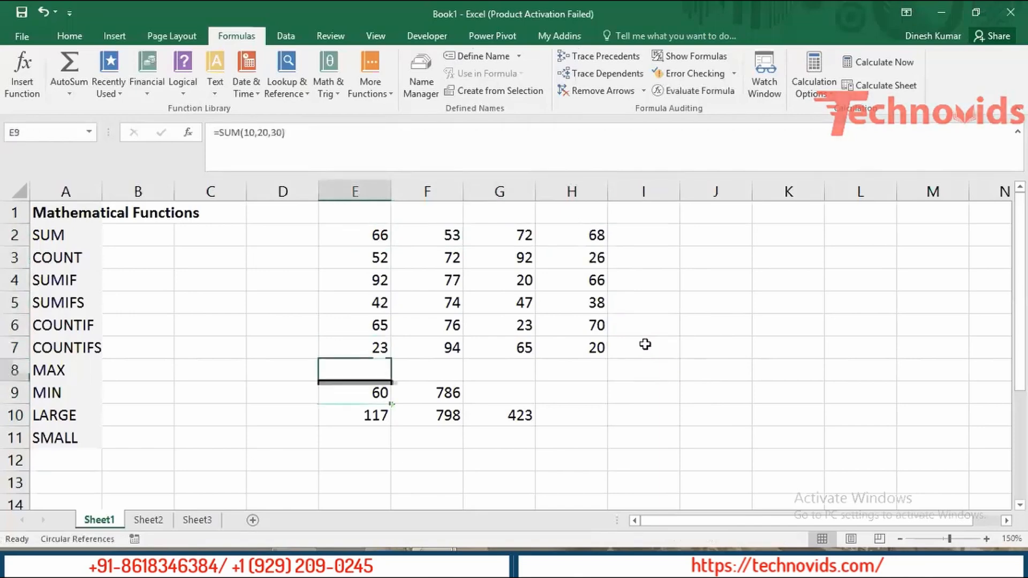
{"action": "key", "text": "shift+Right"}
{"action": "key", "text": "shift+Right"}
{"action": "key", "text": "shift+Down"}
{"action": "key", "text": "Delete"}
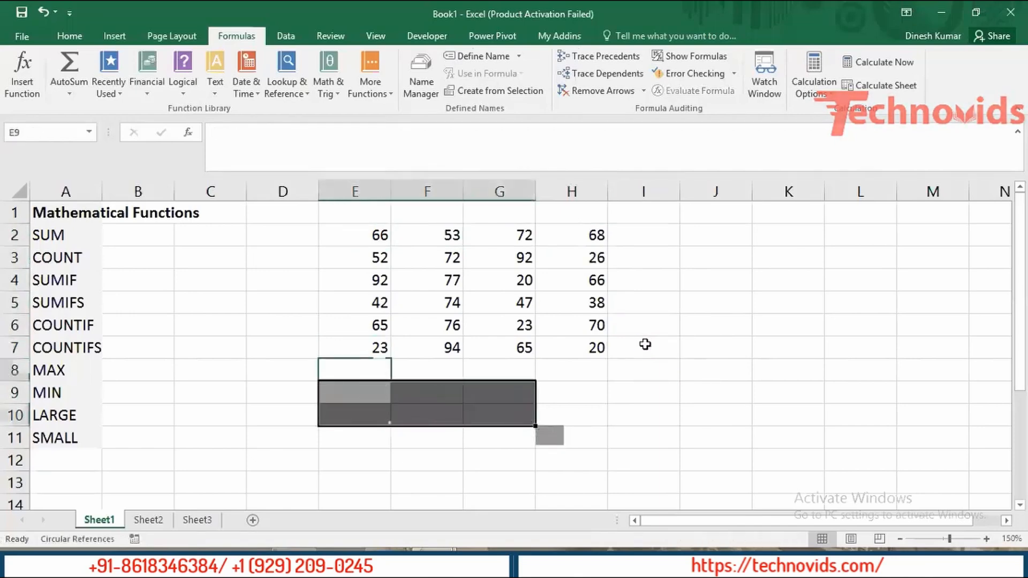
{"action": "key", "text": "ctrl+z"}
Enter the label "SUM" in D9 beside the SUM formula results.
{"action": "key", "text": "Down"}
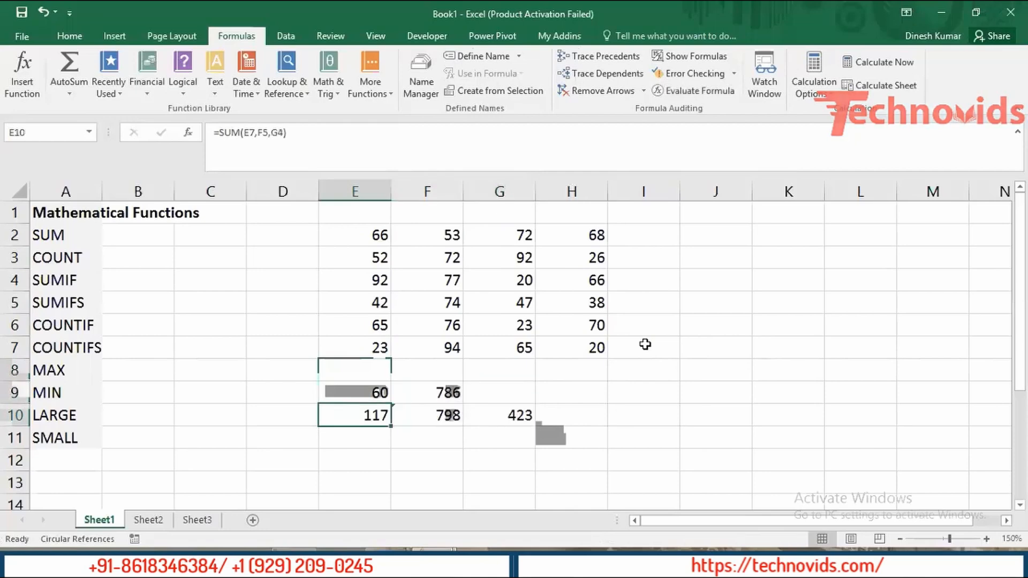
{"action": "key", "text": "Up"}
{"action": "key", "text": "Left"}
{"action": "type", "text": "SUM"}
{"action": "key", "text": "Return"}
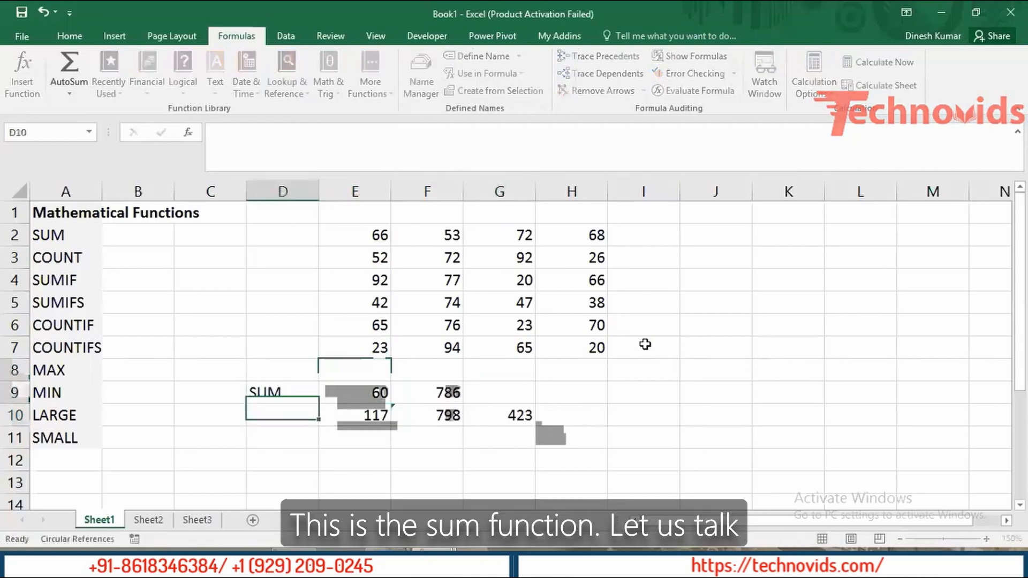
Move the number table from E2:H7 up one row so that it starts in E1.
{"action": "key", "text": "Up"}
{"action": "key", "text": "Up"}
{"action": "key", "text": "Right"}
{"action": "key", "text": "Up"}
{"action": "key", "text": "ctrl+Up"}
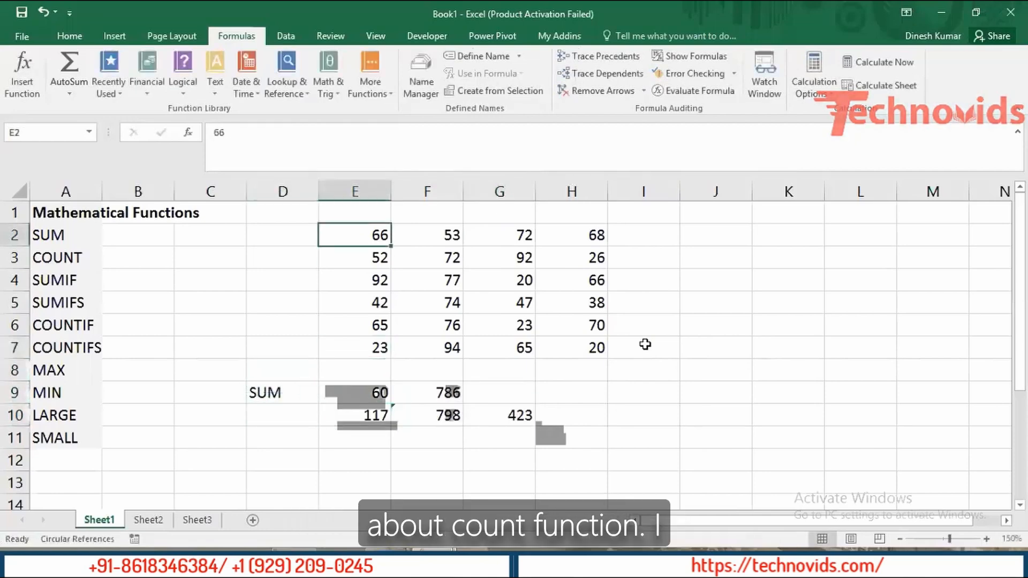
{"action": "key", "text": "ctrl+shift+Right"}
{"action": "key", "text": "ctrl+shift+Down"}
{"action": "key", "text": "ctrl+x"}
{"action": "key", "text": "Up"}
{"action": "key", "text": "ctrl+v"}
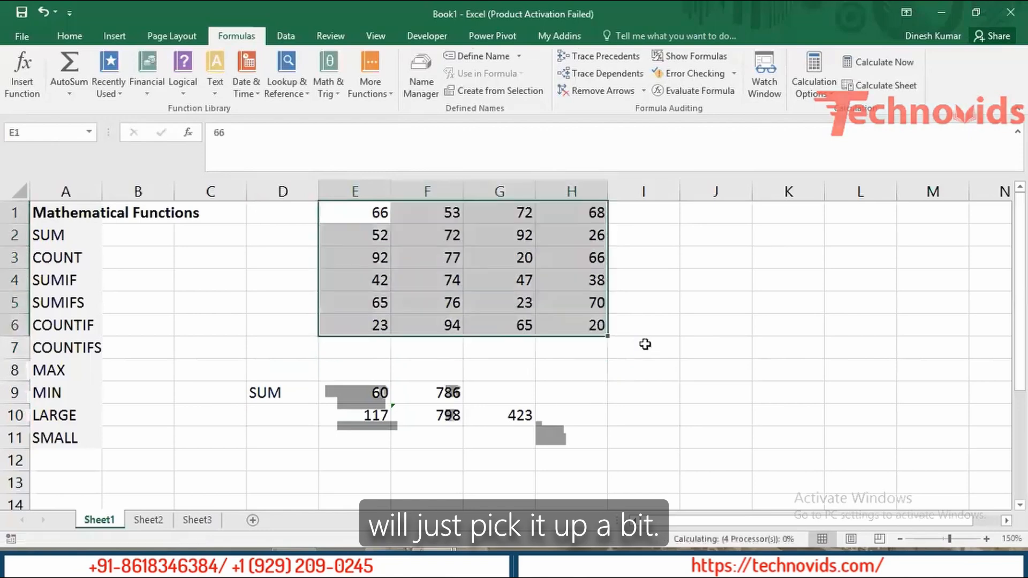
Enter a COUNT formula in E7 that counts the numbers in E1:E6.
{"action": "key", "text": "Down"}
{"action": "key", "text": "Down"}
{"action": "key", "text": "Down"}
{"action": "key", "text": "Down"}
{"action": "key", "text": "Down"}
{"action": "key", "text": "Down"}
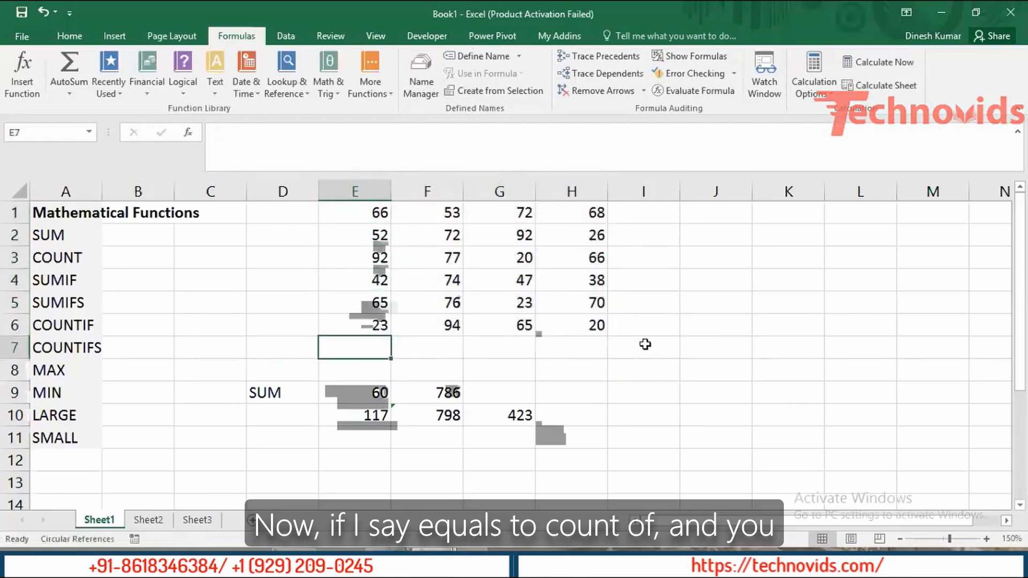
{"action": "type", "text": "=cou"}
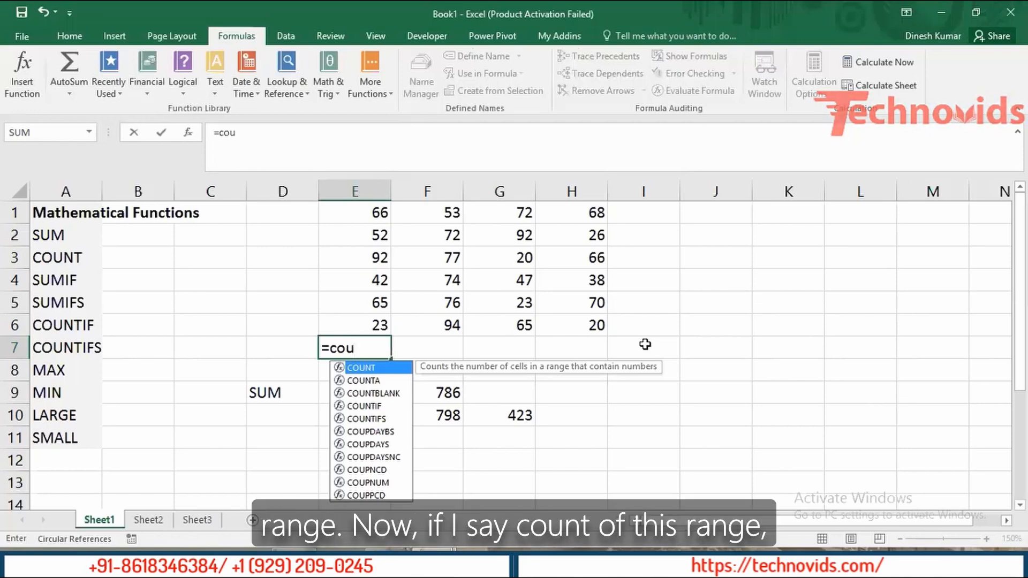
{"action": "key", "text": "Tab"}
{"action": "key", "text": "Up"}
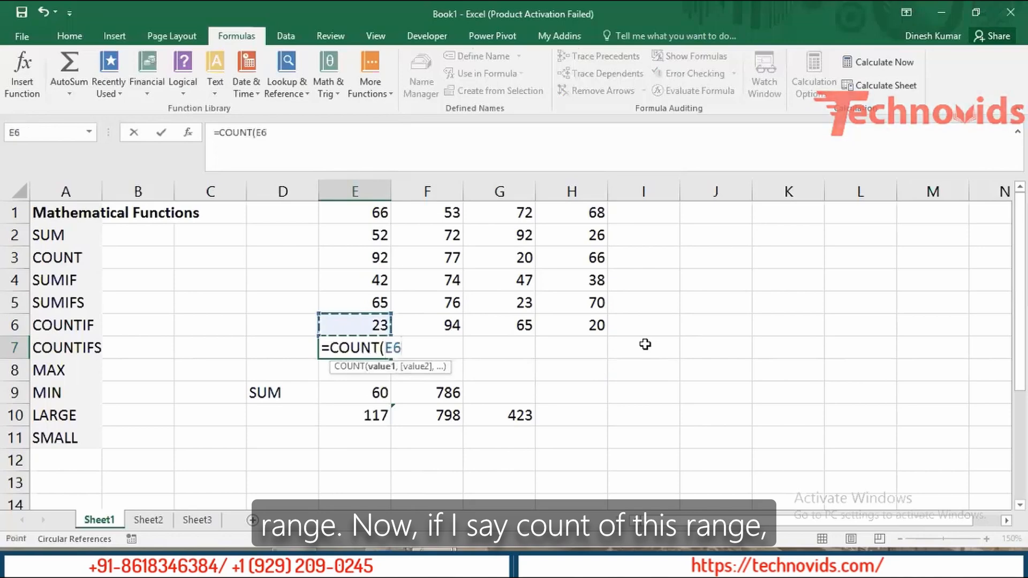
{"action": "key", "text": "shift+Up"}
{"action": "key", "text": "shift+Up"}
{"action": "key", "text": "shift+Up"}
{"action": "key", "text": "shift+Up"}
{"action": "key", "text": "shift+Up"}
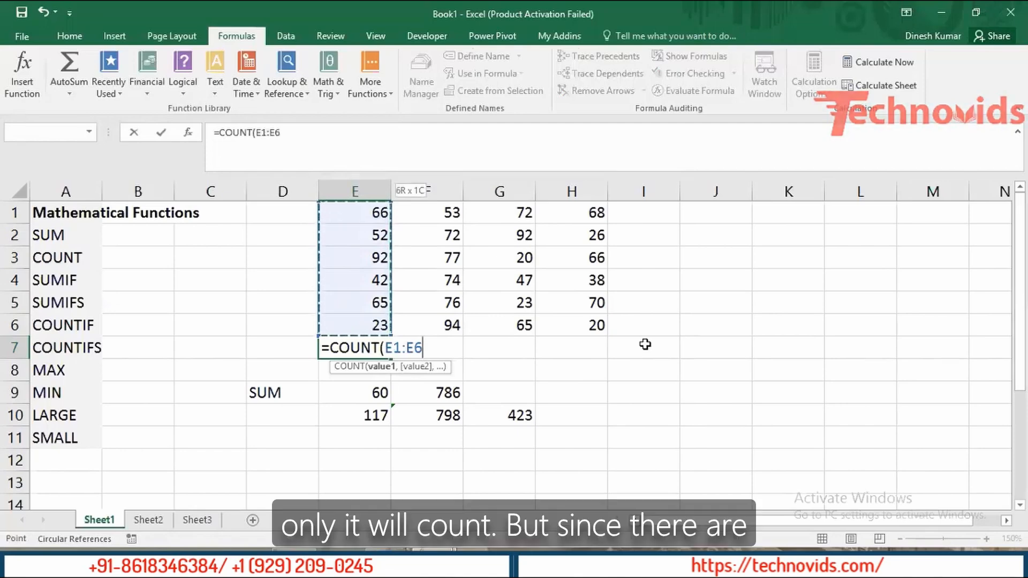
{"action": "key", "text": "Return"}
Check the COUNT formula in E7 against the numbers in E1:E6.
{"action": "key", "text": "Up"}
{"action": "key", "text": "Up"}
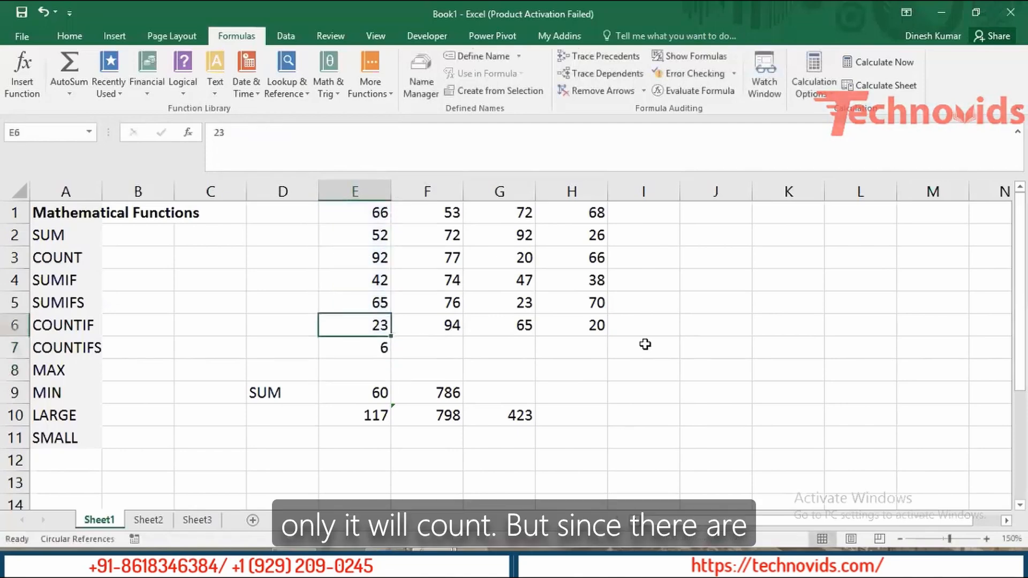
{"action": "key", "text": "ctrl+shift+Up"}
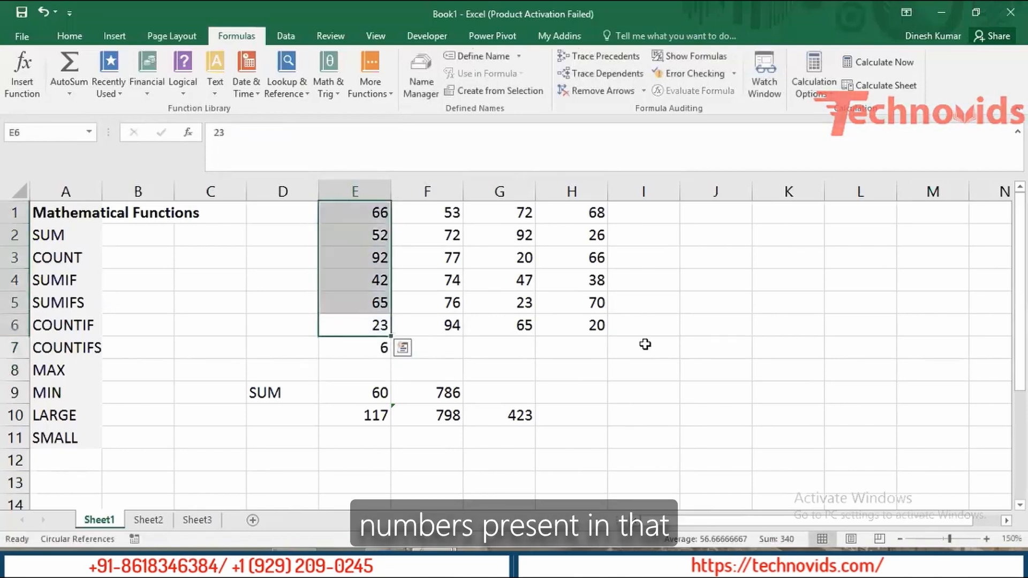
{"action": "key", "text": "Down"}
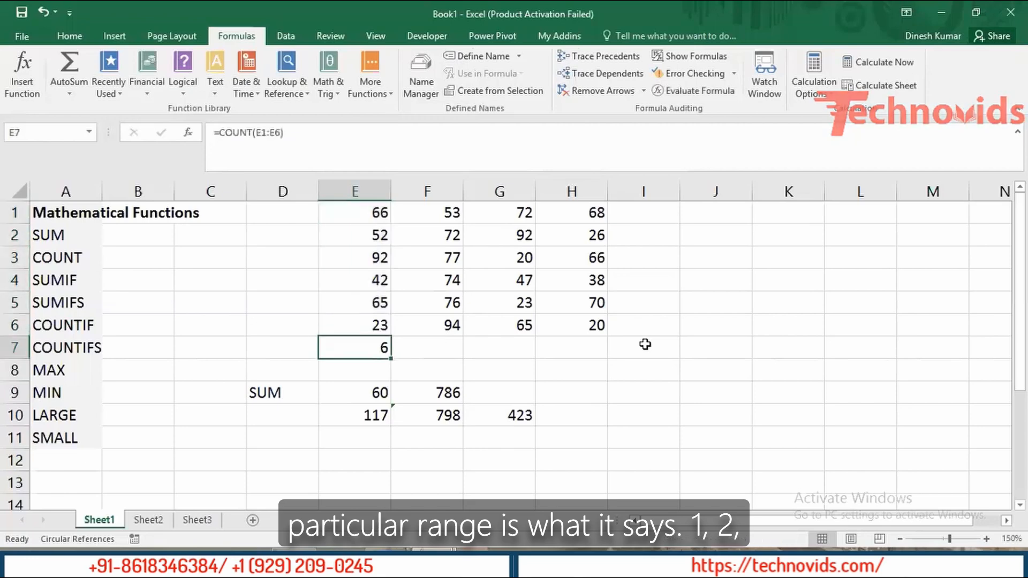
{"action": "key", "text": "Up"}
{"action": "key", "text": "Up"}
{"action": "key", "text": "Up"}
{"action": "key", "text": "Up"}
{"action": "key", "text": "Up"}
{"action": "key", "text": "Up"}
{"action": "key", "text": "Up"}
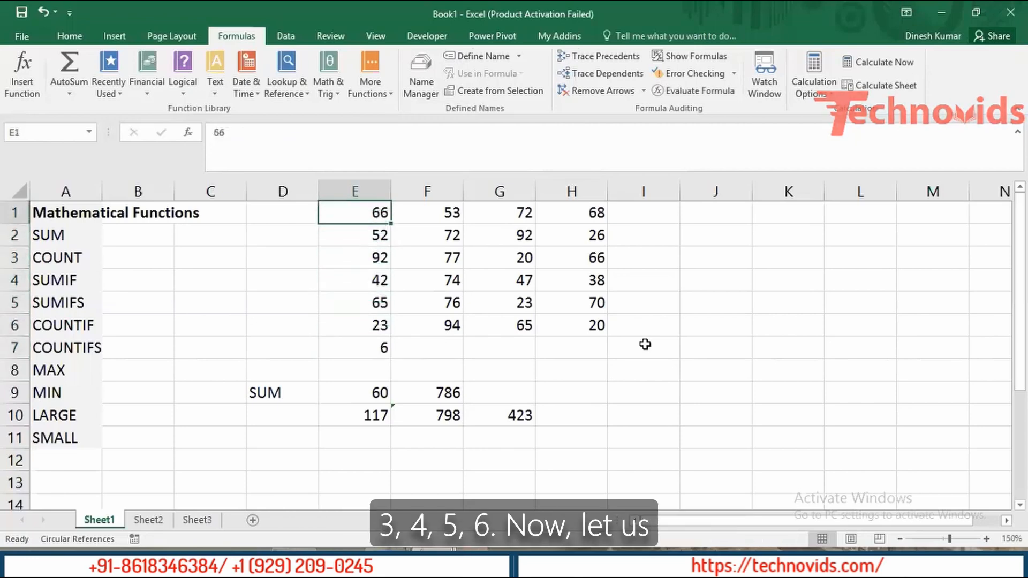
Replace the number in E3 with a person's first name as a text entry inside the counted range.
{"action": "key", "text": "Down"}
{"action": "key", "text": "Down"}
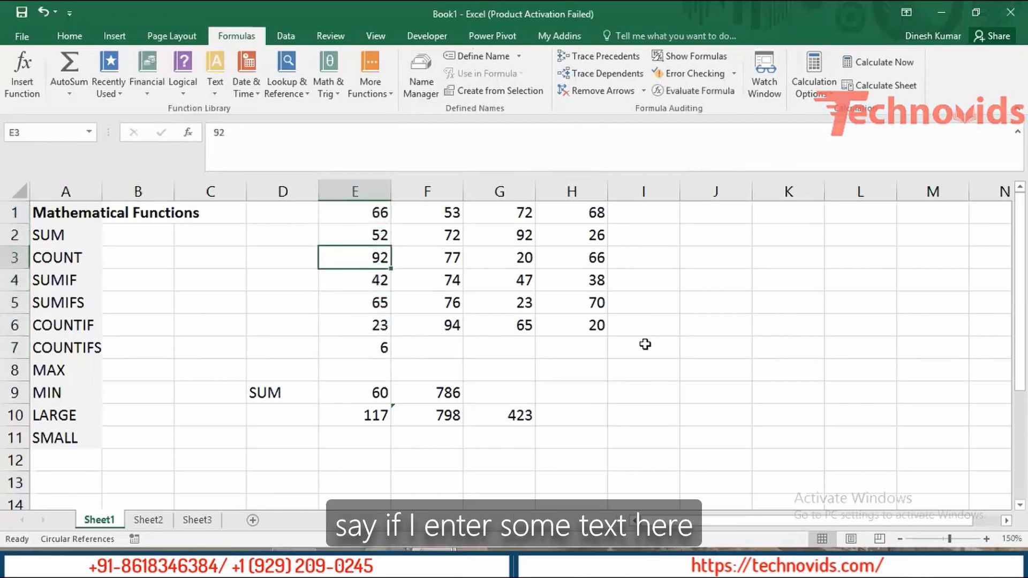
{"action": "type", "text": "dinesh"}
{"action": "key", "text": "Return"}
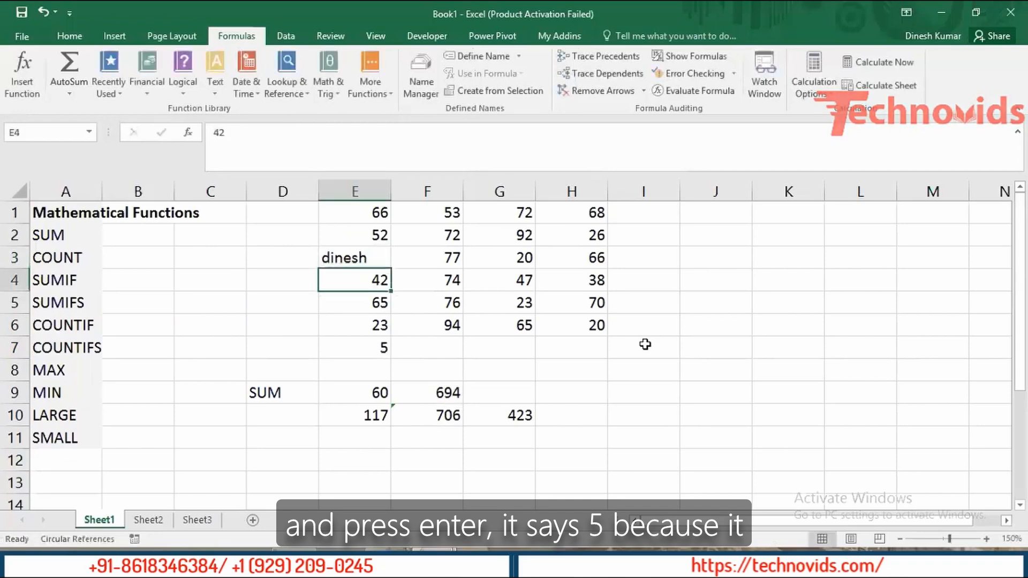
{"action": "key", "text": "Down"}
{"action": "key", "text": "Down"}
{"action": "key", "text": "Down"}
{"action": "key", "text": "Up"}
{"action": "key", "text": "Up"}
{"action": "key", "text": "Up"}
{"action": "key", "text": "Up"}
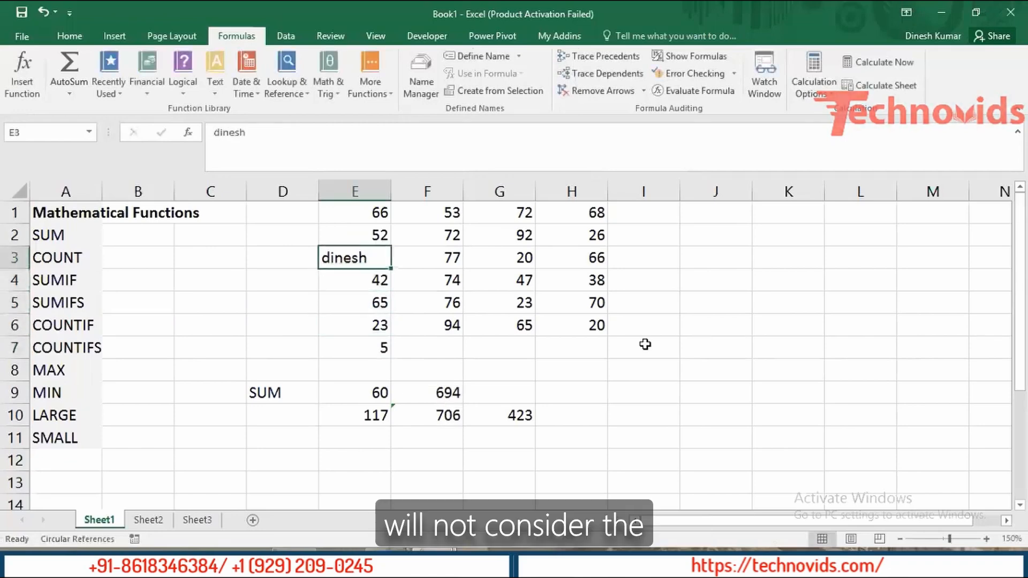
Clear the number in E5 to leave a blank cell inside the counted range.
{"action": "key", "text": "Down"}
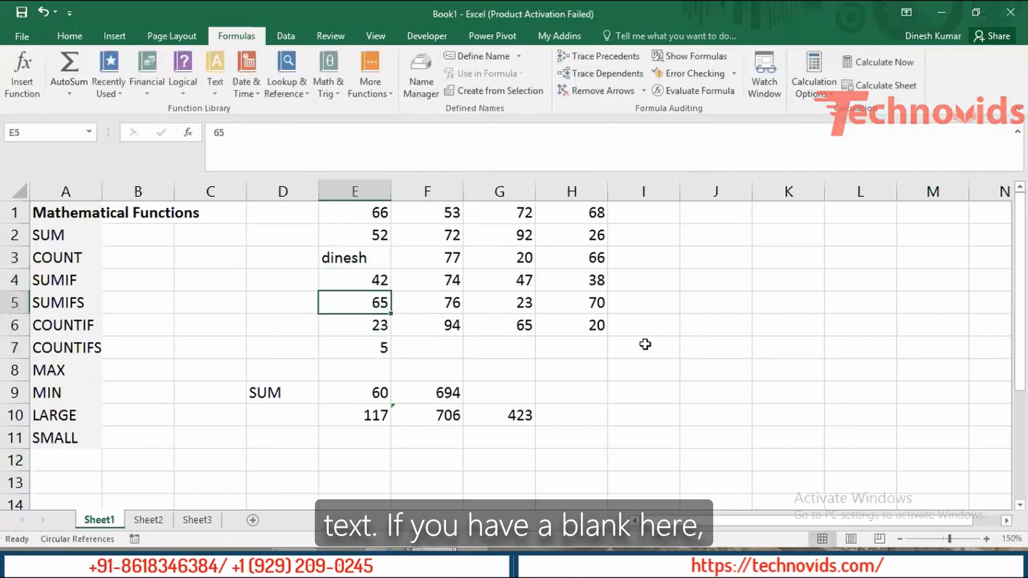
{"action": "key", "text": "Delete"}
{"action": "key", "text": "Down"}
{"action": "key", "text": "Down"}
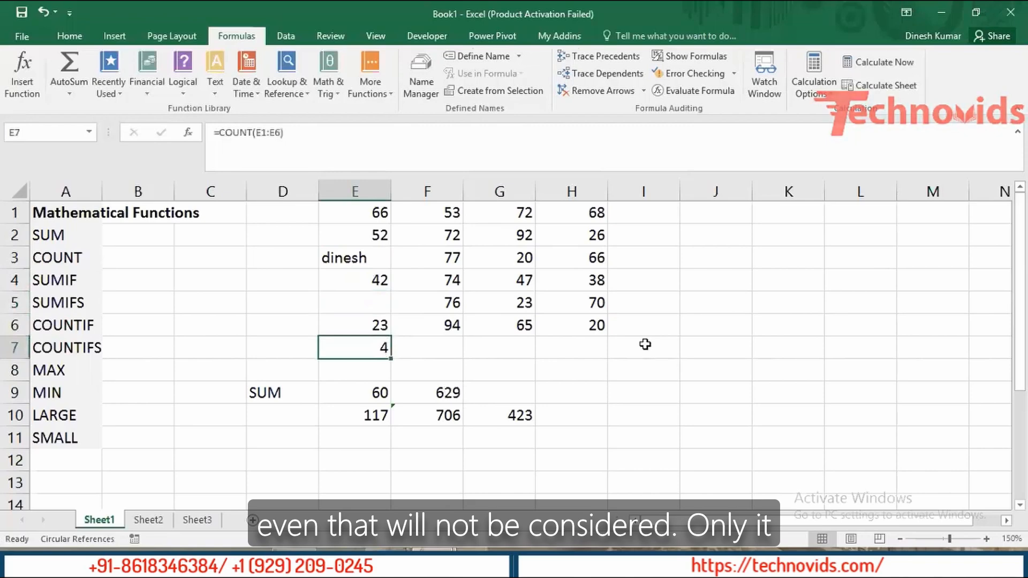
Examine which cells in E1:E6 hold numbers, text or nothing to explain the COUNT result.
{"action": "key", "text": "Up"}
{"action": "key", "text": "Up"}
{"action": "key", "text": "Up"}
{"action": "key", "text": "Up"}
{"action": "key", "text": "Up"}
{"action": "key", "text": "Up"}
{"action": "key", "text": "shift+Down"}
{"action": "key", "text": "shift+Down"}
{"action": "key", "text": "shift+Down"}
{"action": "key", "text": "shift+Down"}
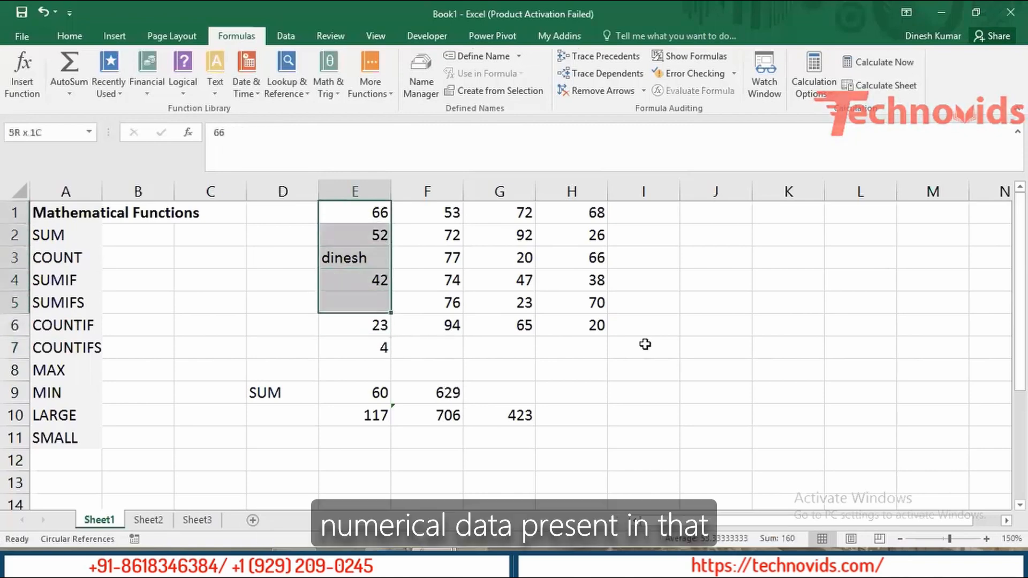
{"action": "key", "text": "shift+Down"}
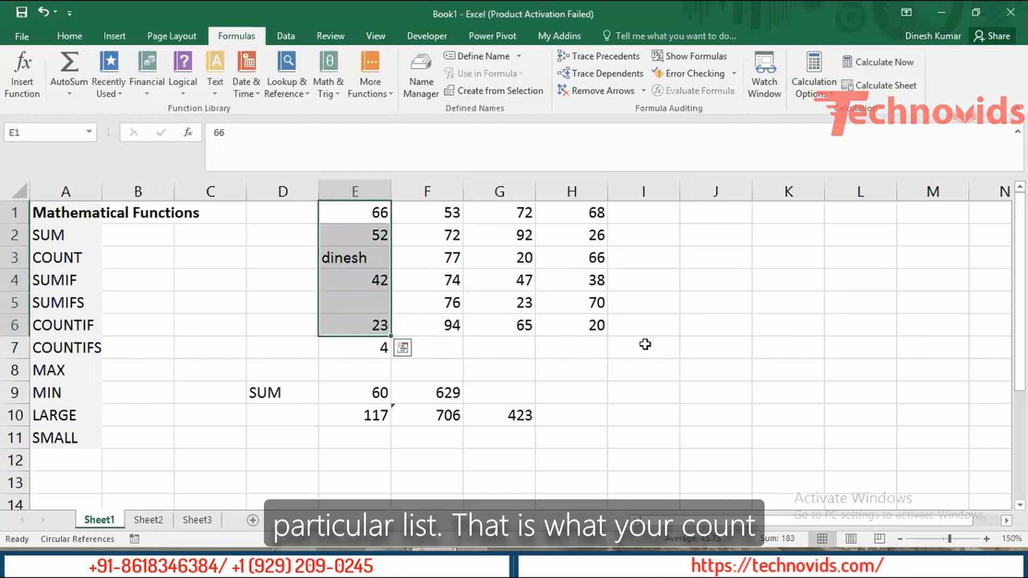
Fill the COUNT formula from E7 right into F7 and G7.
{"action": "key", "text": "Down"}
{"action": "key", "text": "Down"}
{"action": "key", "text": "Down"}
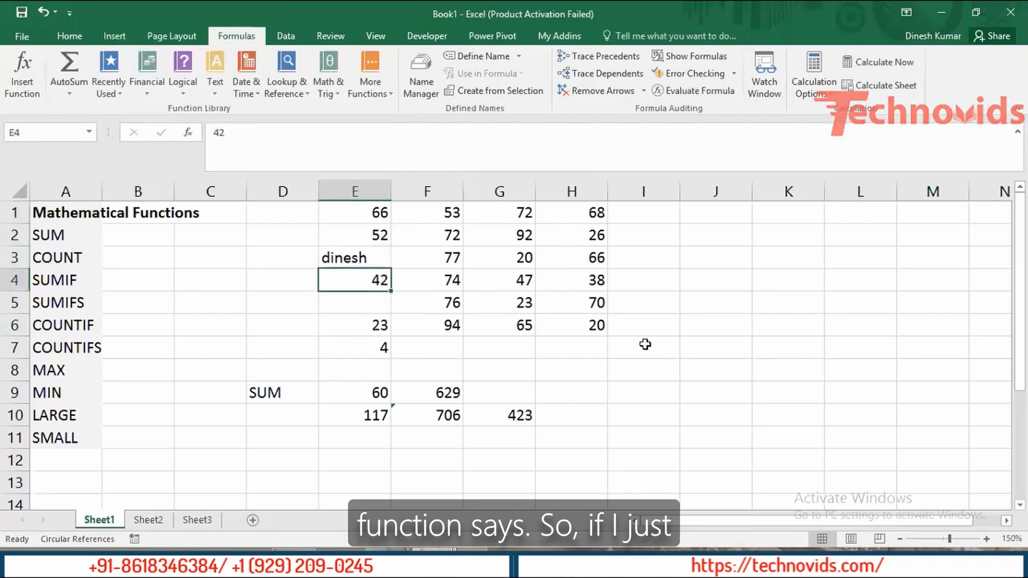
{"action": "key", "text": "Down"}
{"action": "key", "text": "Down"}
{"action": "key", "text": "Down"}
{"action": "key", "text": "shift+Right"}
{"action": "key", "text": "shift+Right"}
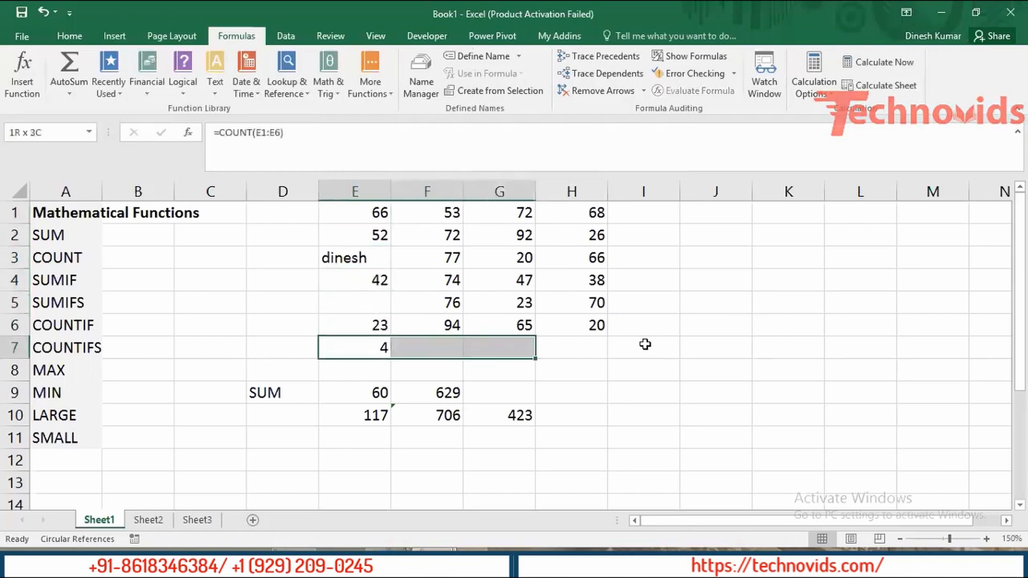
{"action": "key", "text": "ctrl+r"}
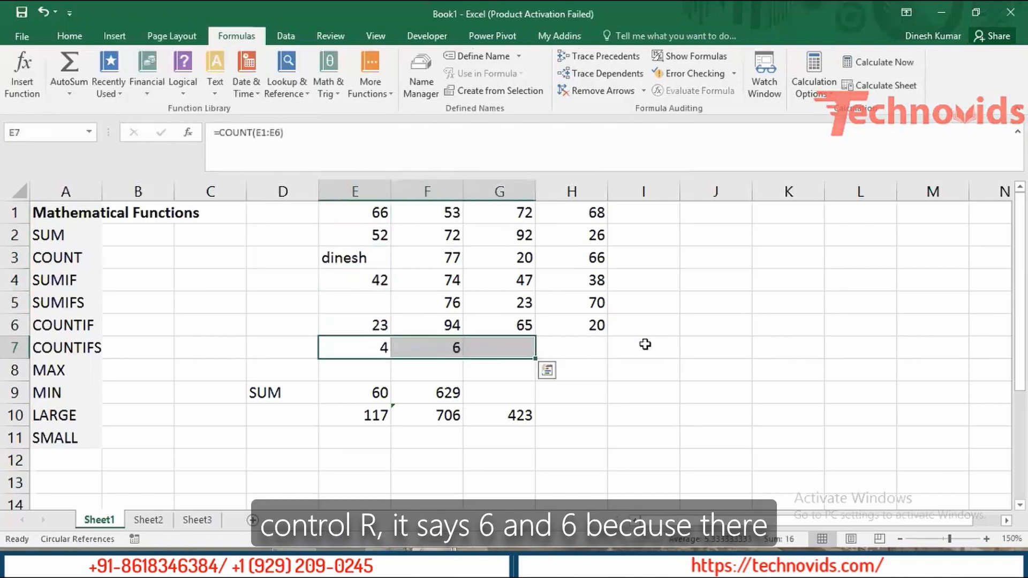
Compare the COUNT results in E7:G7 with the numeric, text and blank entries in the columns above.
{"action": "key", "text": "Right"}
{"action": "key", "text": "Right"}
{"action": "key", "text": "Up"}
{"action": "key", "text": "Up"}
{"action": "key", "text": "Left"}
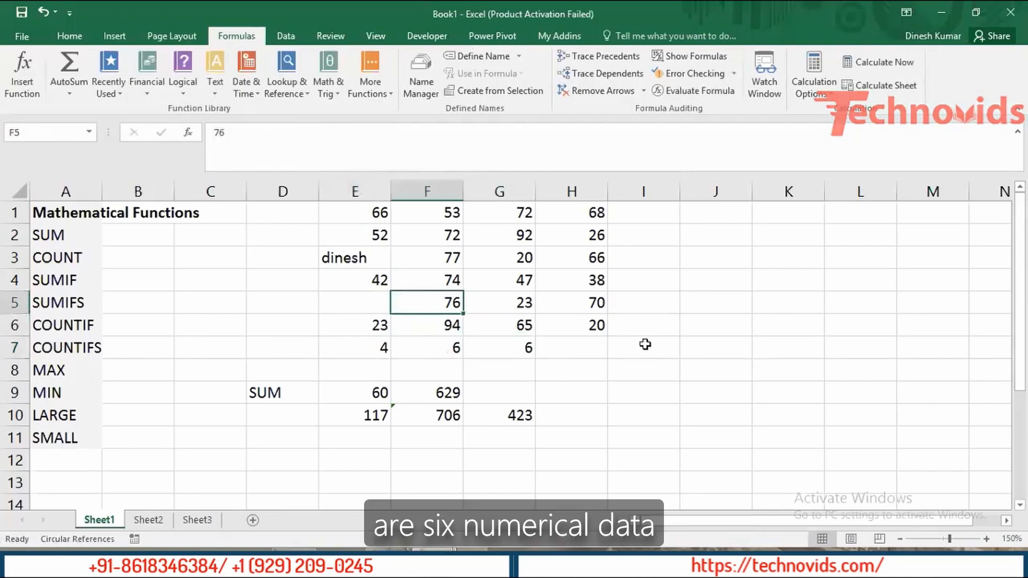
{"action": "key", "text": "ctrl+Up"}
{"action": "key", "text": "shift+Down"}
{"action": "key", "text": "Right"}
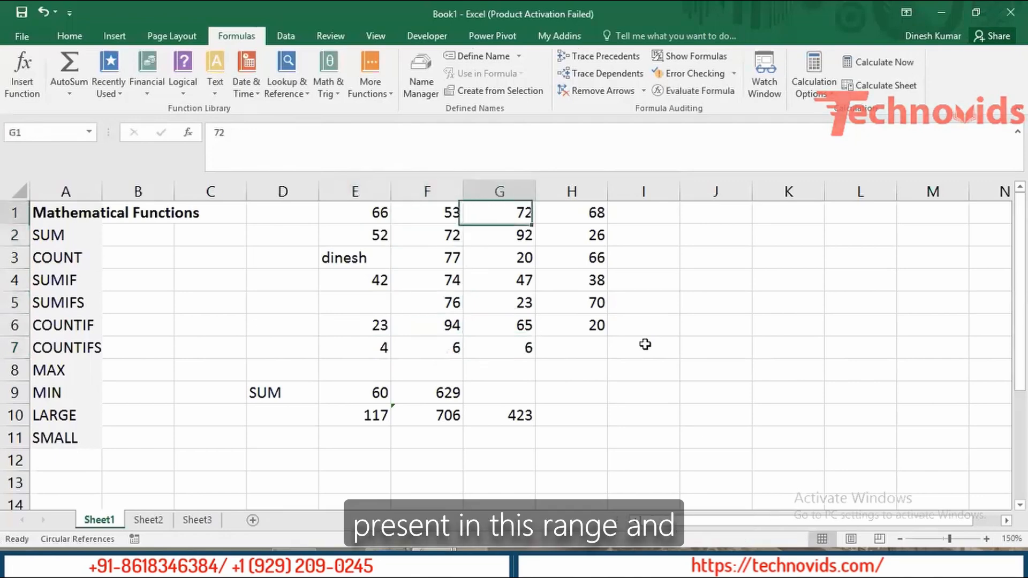
{"action": "key", "text": "Down"}
{"action": "key", "text": "Left"}
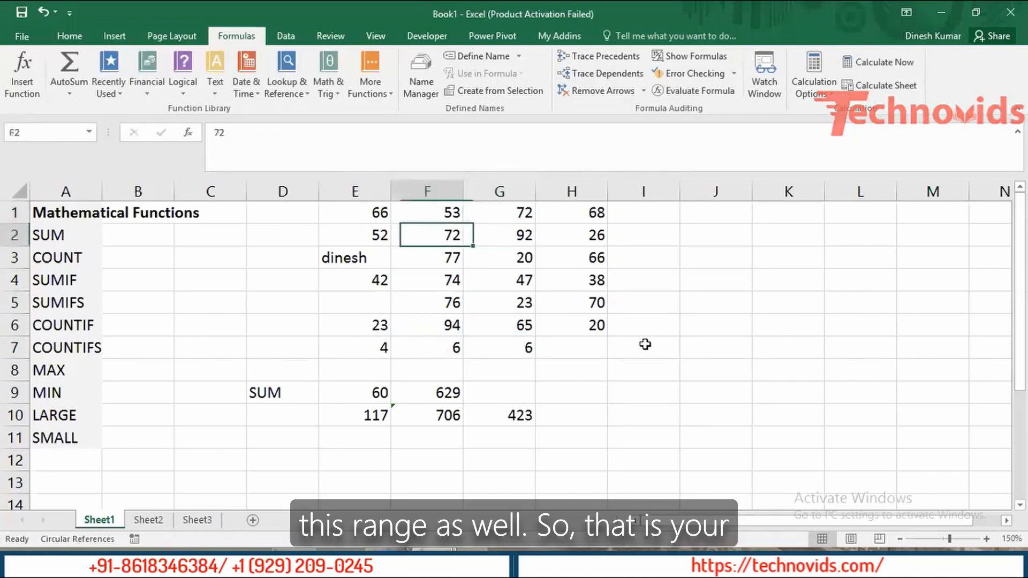
{"action": "key", "text": "Left"}
{"action": "key", "text": "Down"}
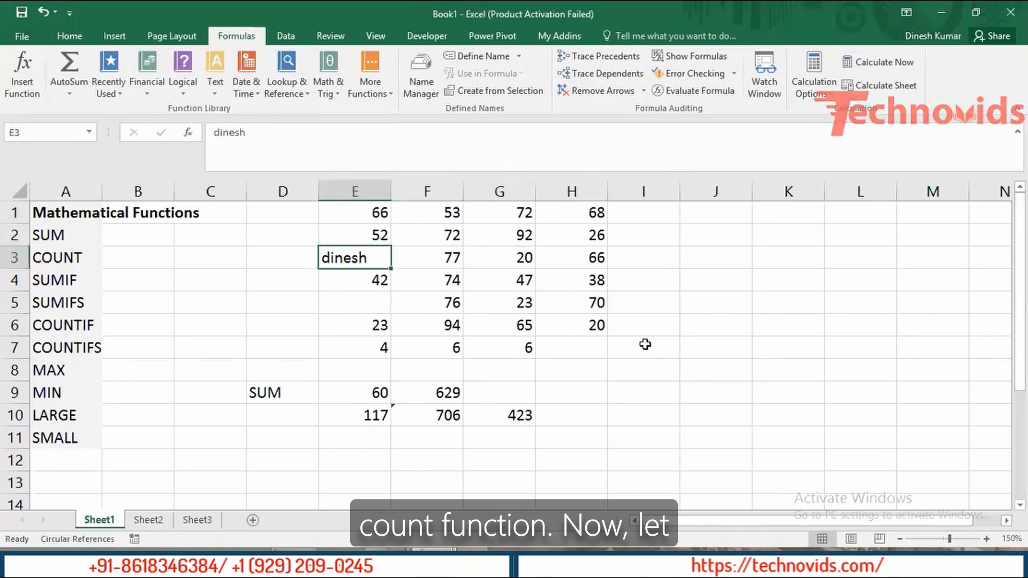
{"action": "key", "text": "Down"}
{"action": "key", "text": "Down"}
{"action": "key", "text": "Down"}
{"action": "key", "text": "Down"}
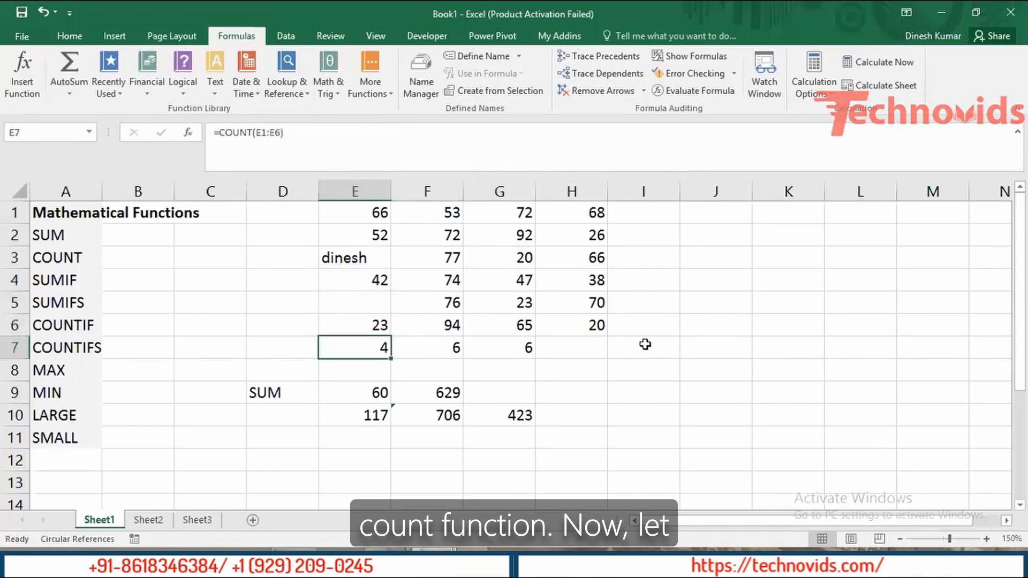
{"action": "key", "text": "Up"}
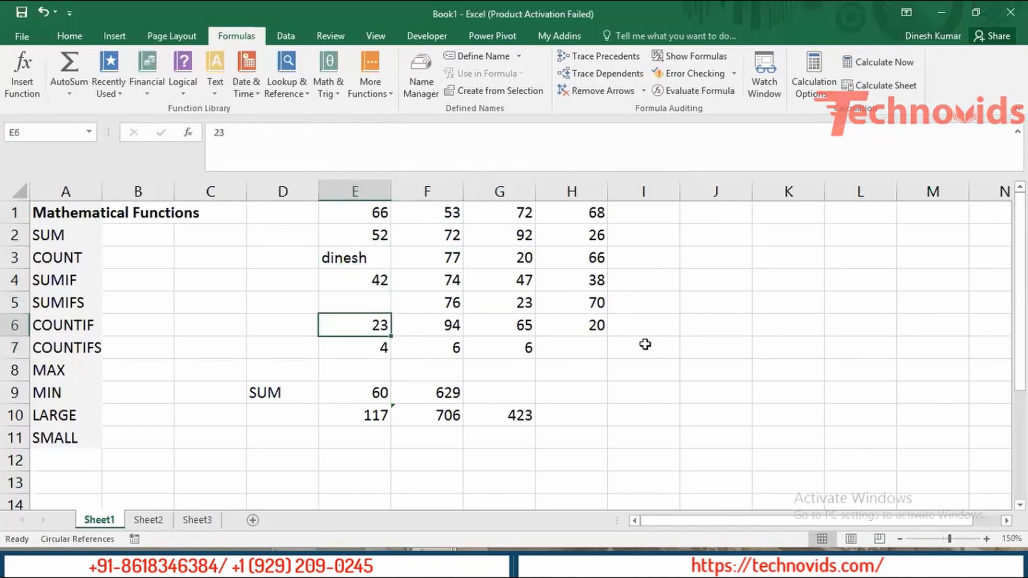
{"action": "key", "text": "Up"}
{"action": "key", "text": "Up"}
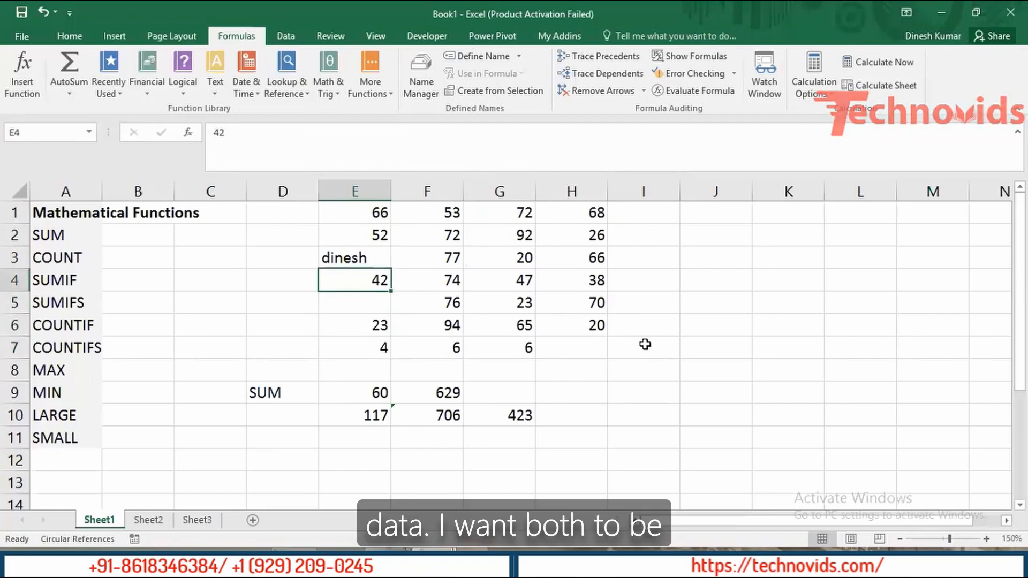
Replace the formula in E7 with COUNTA over E1:E6 and fill it right through G7.
{"action": "key", "text": "Down"}
{"action": "key", "text": "Down"}
{"action": "key", "text": "Down"}
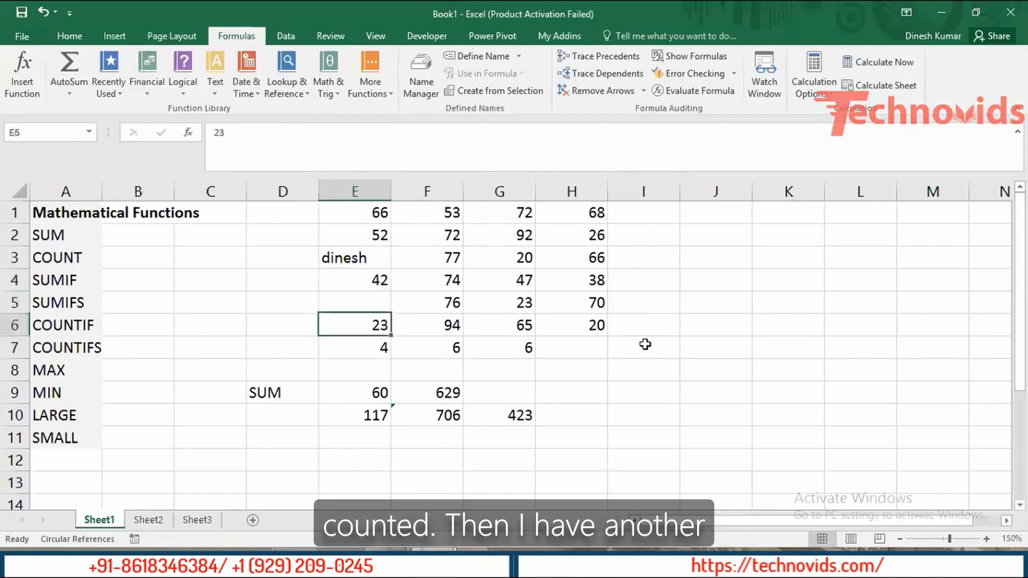
{"action": "type", "text": "=coun"}
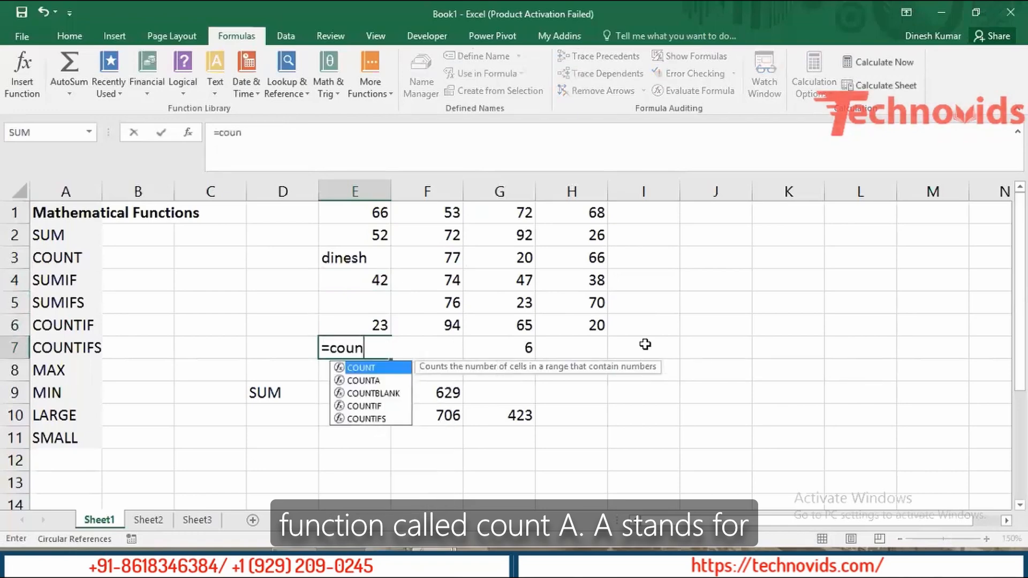
{"action": "key", "text": "Down"}
{"action": "key", "text": "Tab"}
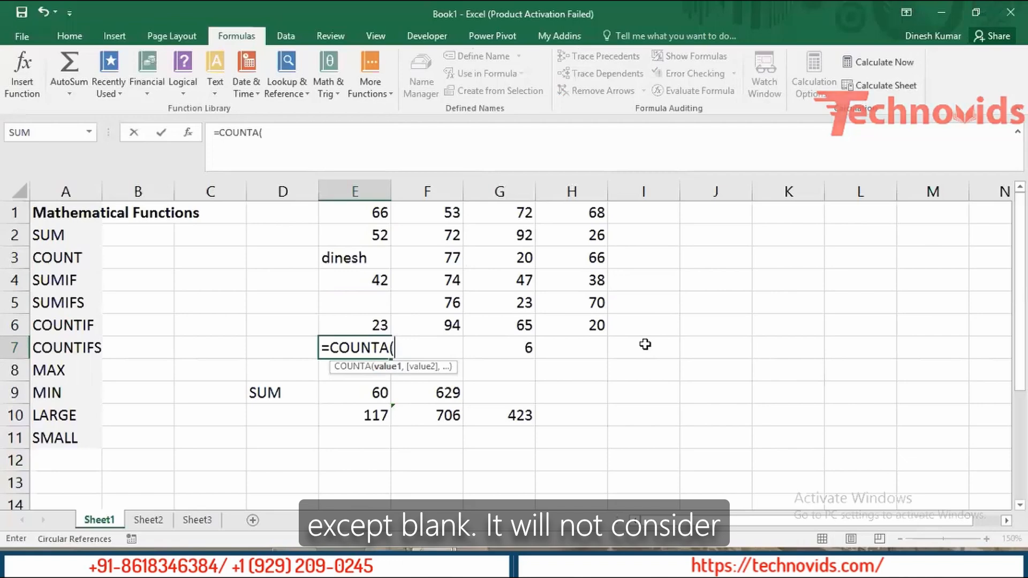
{"action": "key", "text": "Up"}
{"action": "key", "text": "shift+Up"}
{"action": "key", "text": "shift+Up"}
{"action": "key", "text": "shift+Up"}
{"action": "key", "text": "shift+Up"}
{"action": "key", "text": "shift+Up"}
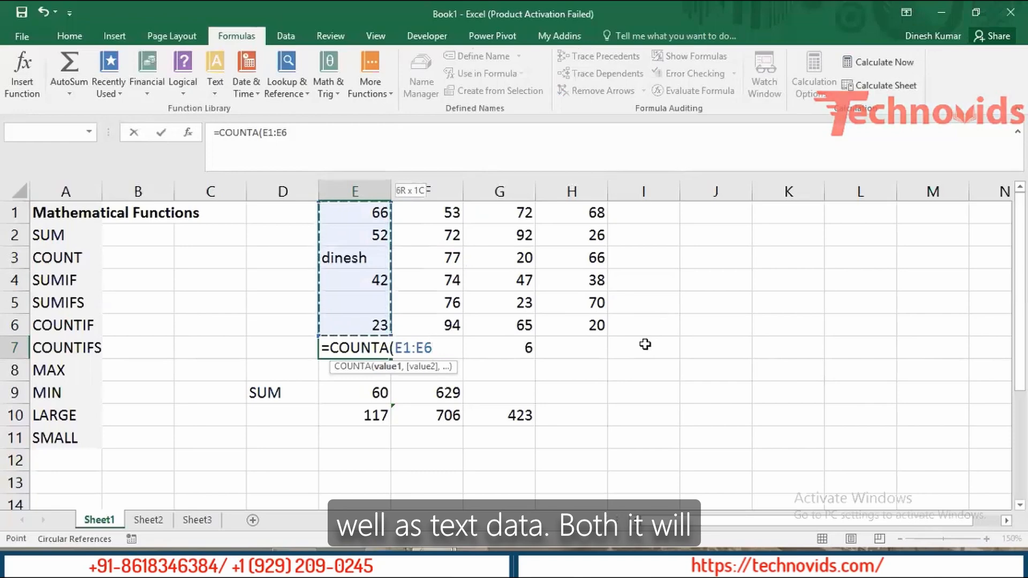
{"action": "key", "text": "Return"}
{"action": "key", "text": "Up"}
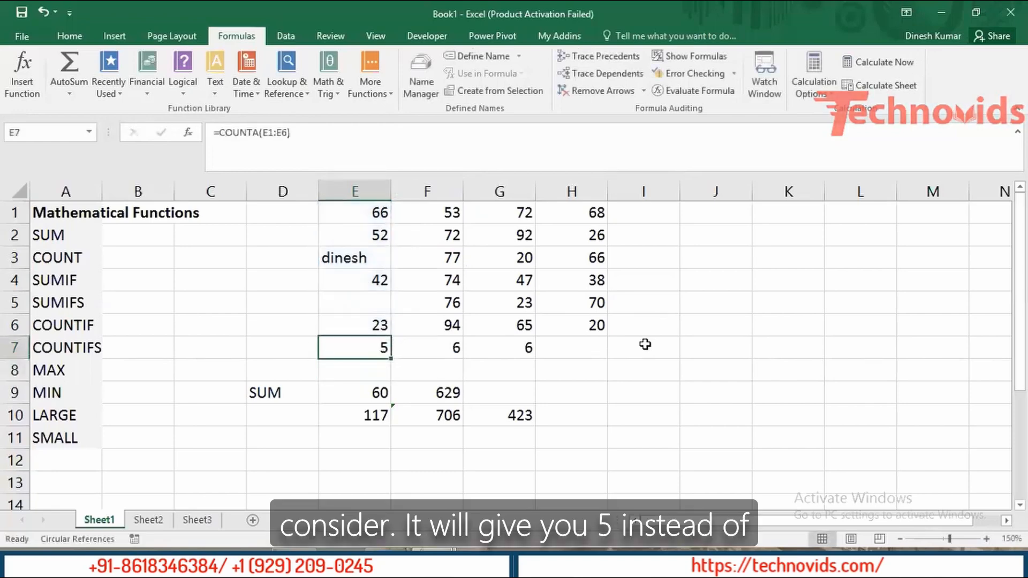
{"action": "left_click_drag", "start_coordinate": [391, 358], "coordinate": [534, 359]}
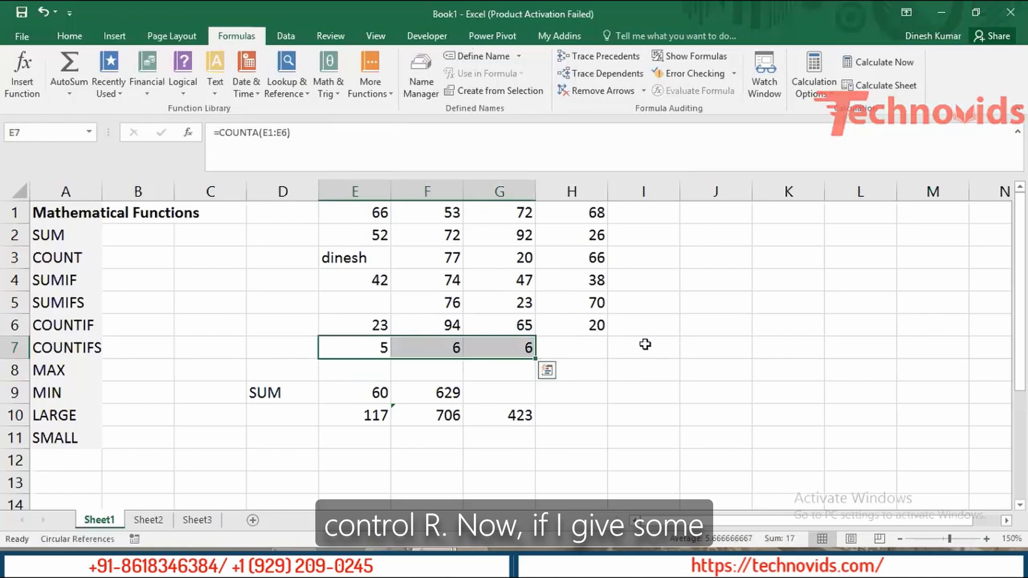
Overwrite the numbers in F2 and F4 with the text "asdf" and "fdsa" to test COUNTA in F7.
{"action": "key", "text": "Right"}
{"action": "key", "text": "Up"}
{"action": "key", "text": "Up"}
{"action": "key", "text": "Up"}
{"action": "key", "text": "Up"}
{"action": "key", "text": "Up"}
{"action": "type", "text": "asdf"}
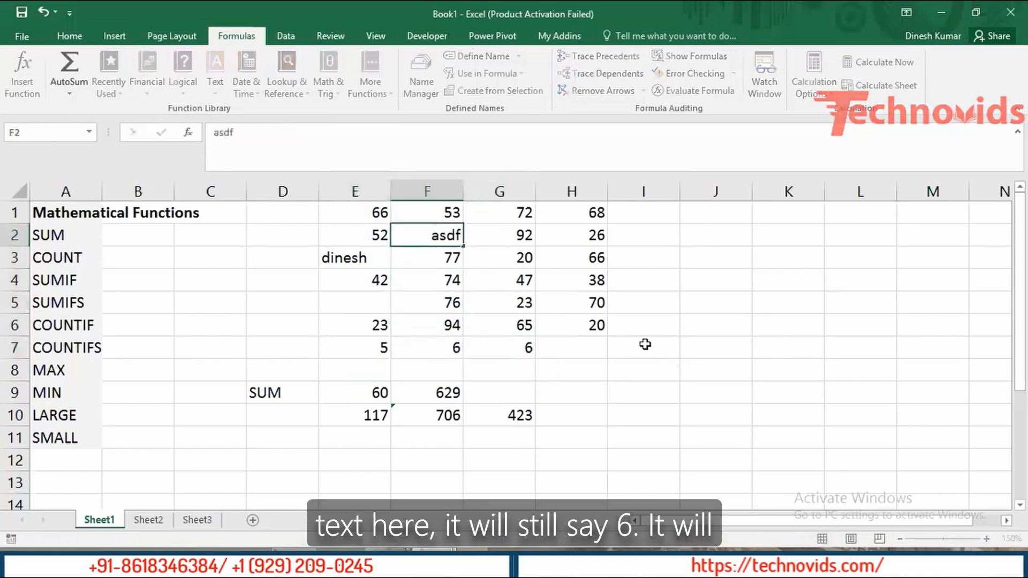
{"action": "key", "text": "Return"}
{"action": "key", "text": "Return"}
{"action": "type", "text": "fdsa"}
{"action": "key", "text": "Return"}
{"action": "key", "text": "Return"}
{"action": "key", "text": "Return"}
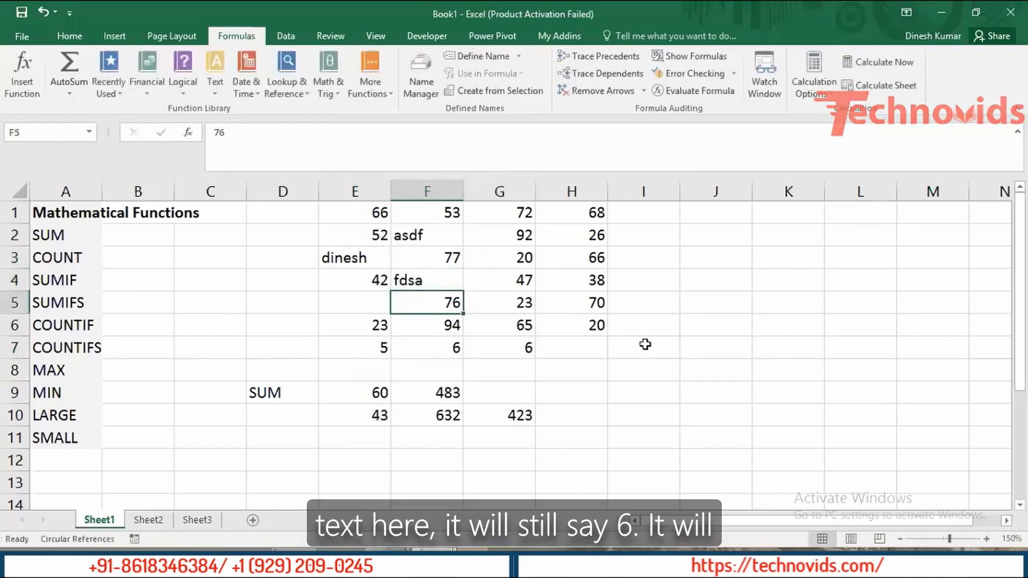
{"action": "key", "text": "Up"}
{"action": "key", "text": "Up"}
{"action": "key", "text": "Up"}
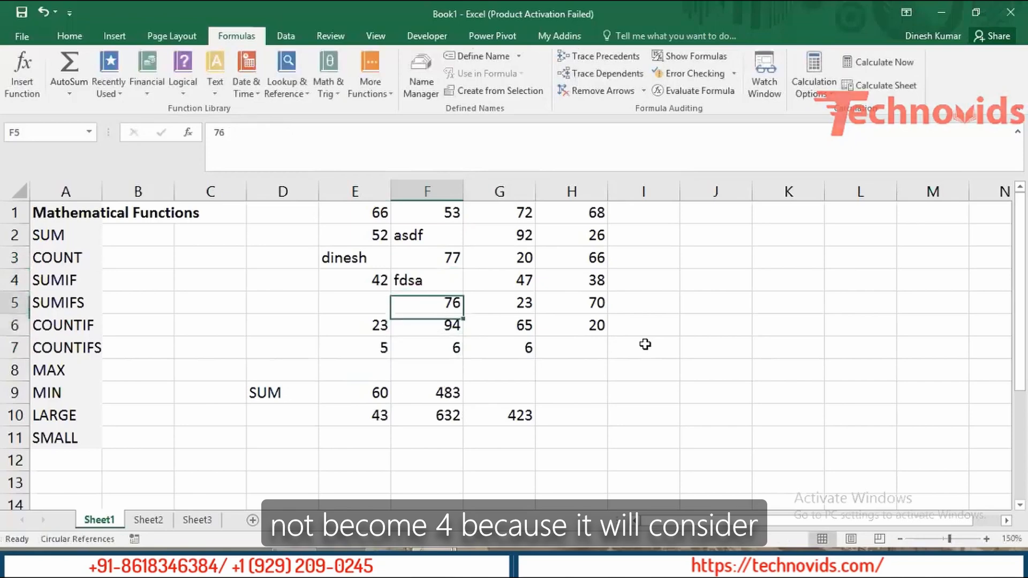
{"action": "key", "text": "Down"}
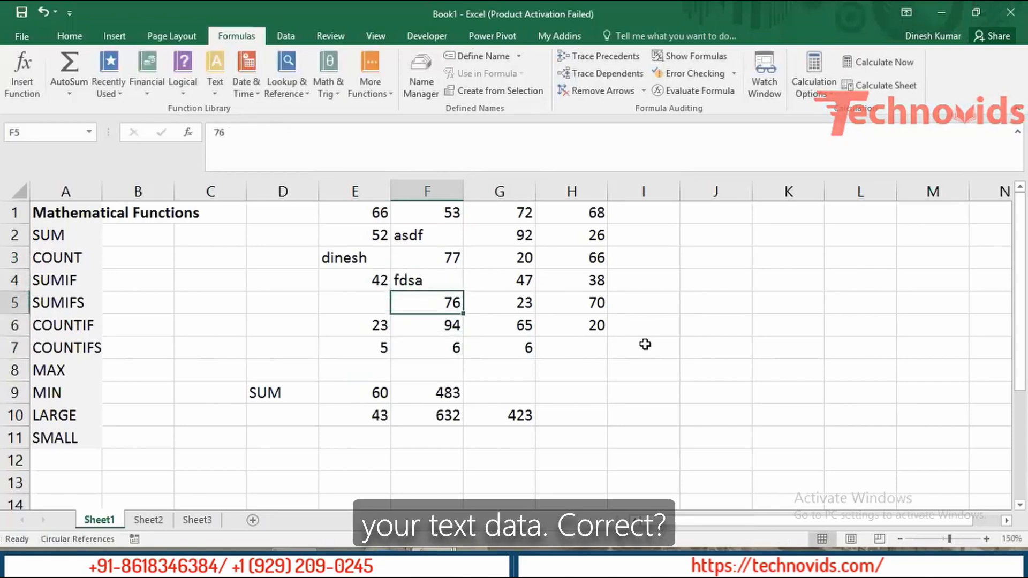
Enter the label "COUNT" in E12, below the existing results.
{"action": "key", "text": "Down"}
{"action": "key", "text": "Down"}
{"action": "key", "text": "Left"}
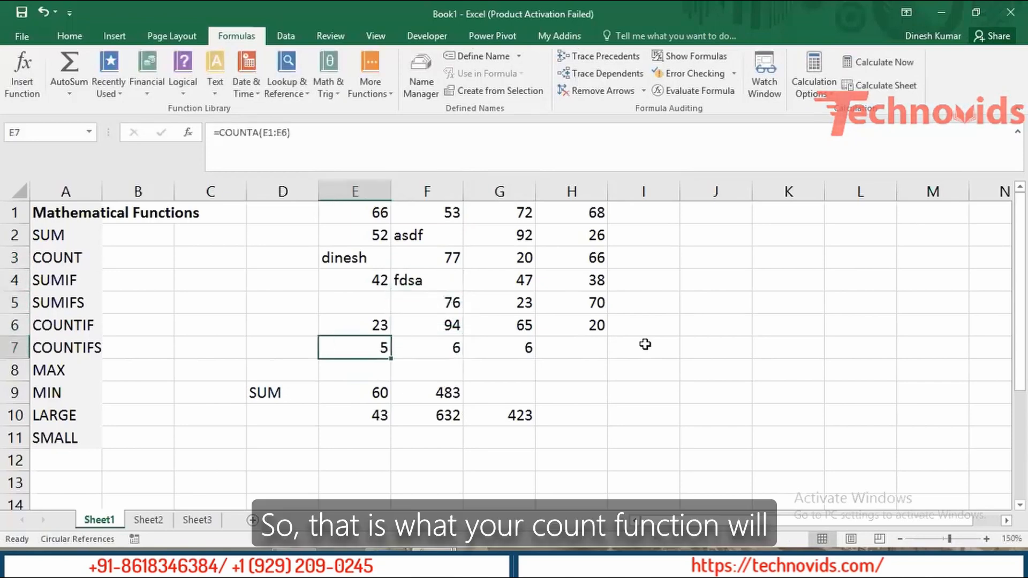
{"action": "key", "text": "Down"}
{"action": "key", "text": "Down"}
{"action": "key", "text": "Down"}
{"action": "key", "text": "Down"}
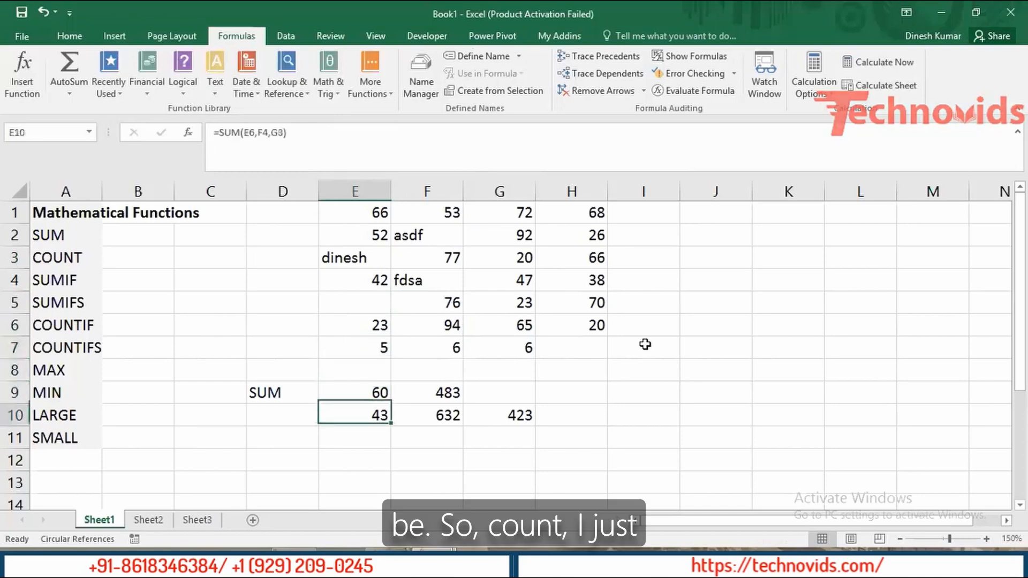
{"action": "key", "text": "Down"}
{"action": "type", "text": "COUNT"}
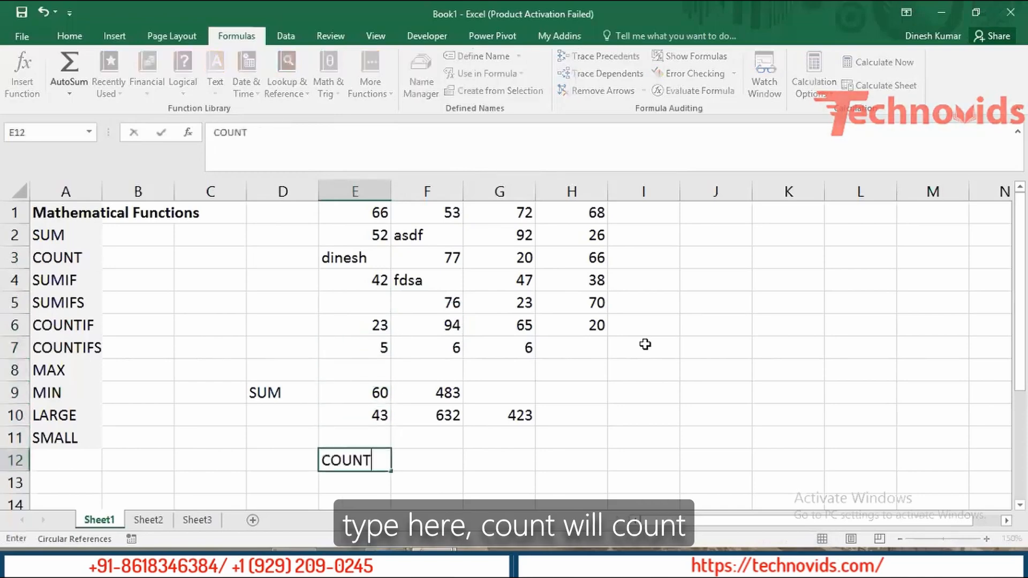
Describe the COUNT function in F12 as "Count the numerical data in a range".
{"action": "key", "text": "Tab"}
{"action": "type", "text": "Count th"}
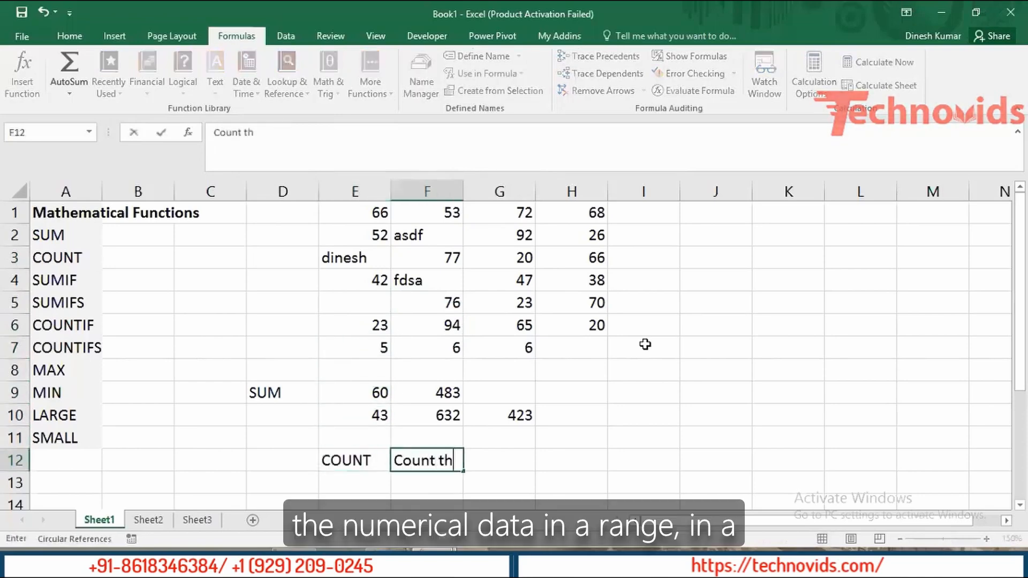
{"action": "type", "text": "e number"}
{"action": "key", "text": "BackSpace"}
{"action": "key", "text": "BackSpace"}
{"action": "key", "text": "BackSpace"}
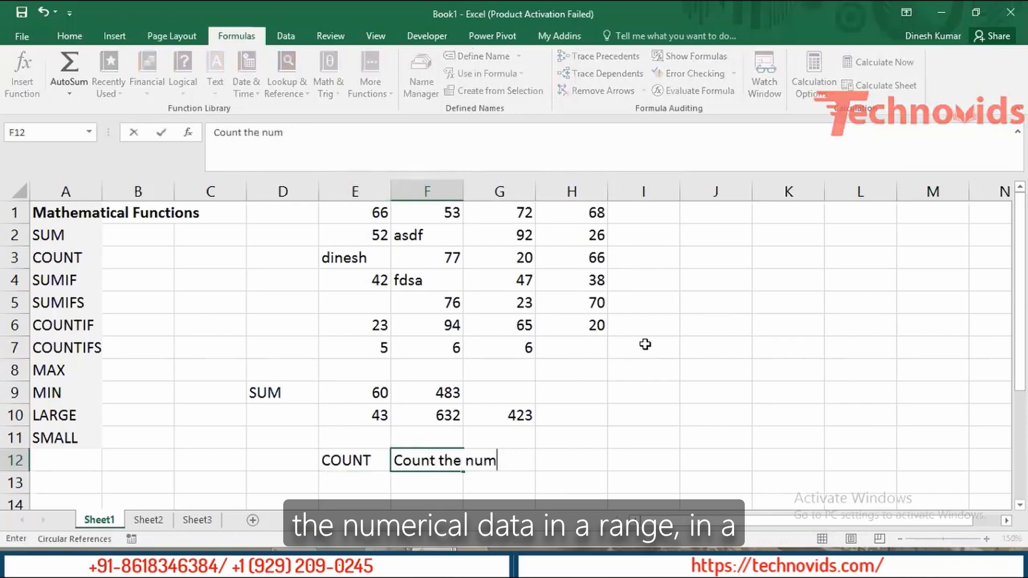
{"action": "type", "text": "erical data"}
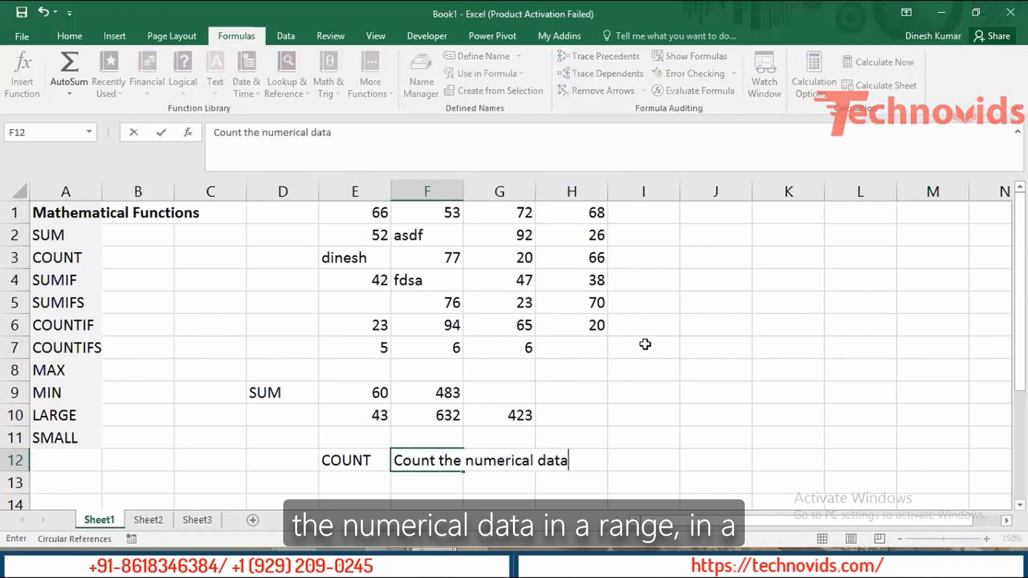
{"action": "type", "text": " in  a rang"}
{"action": "key", "text": "Return"}
{"action": "key", "text": "Left"}
{"action": "key", "text": "Up"}
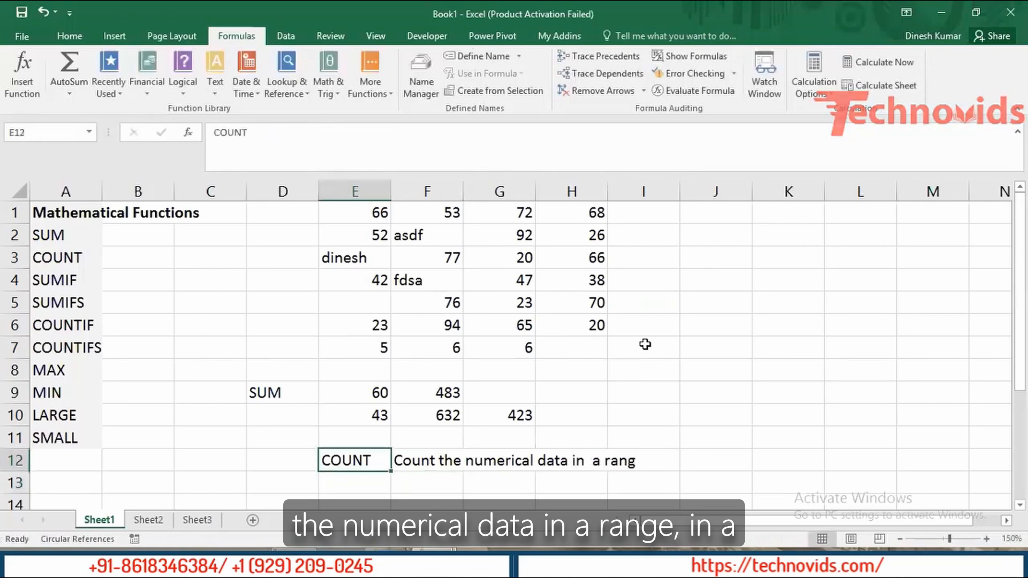
{"action": "key", "text": "Right"}
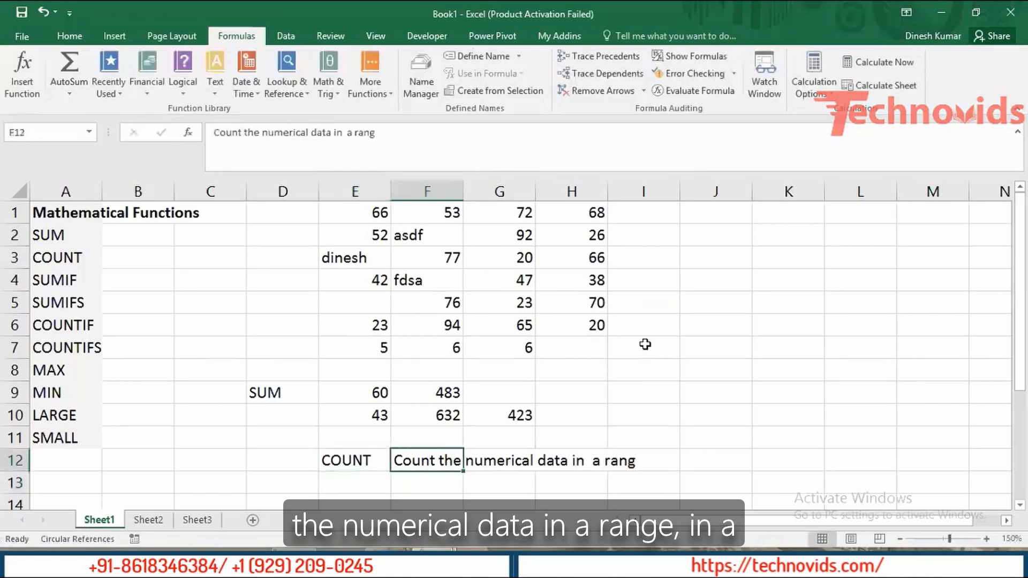
{"action": "left_click", "coordinate": [571, 171]}
{"action": "type", "text": "e"}
{"action": "key", "text": "Return"}
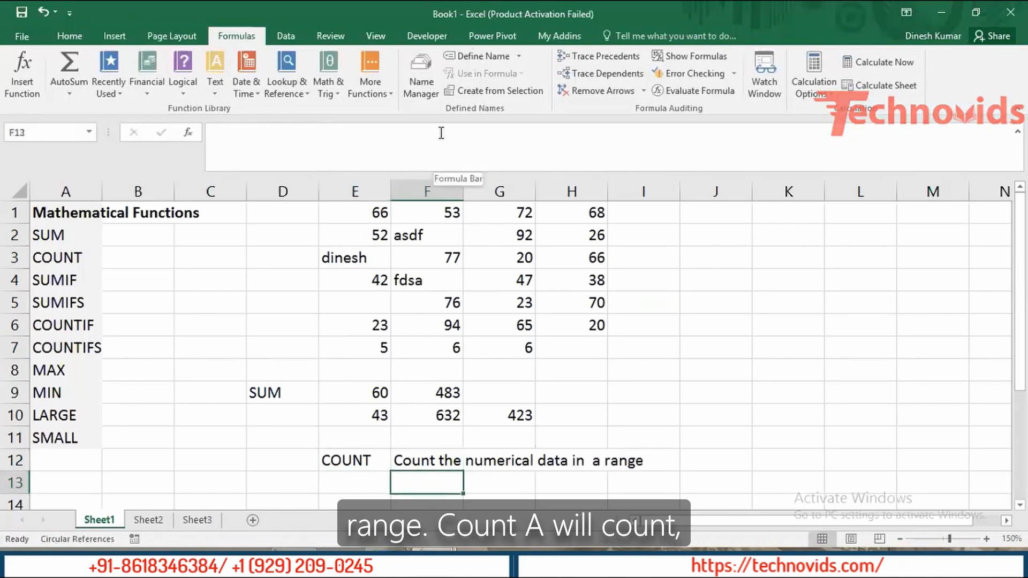
Enter the label "COUNTA" in E13, under the COUNT label.
{"action": "key", "text": "Left"}
{"action": "type", "text": "COUTNA"}
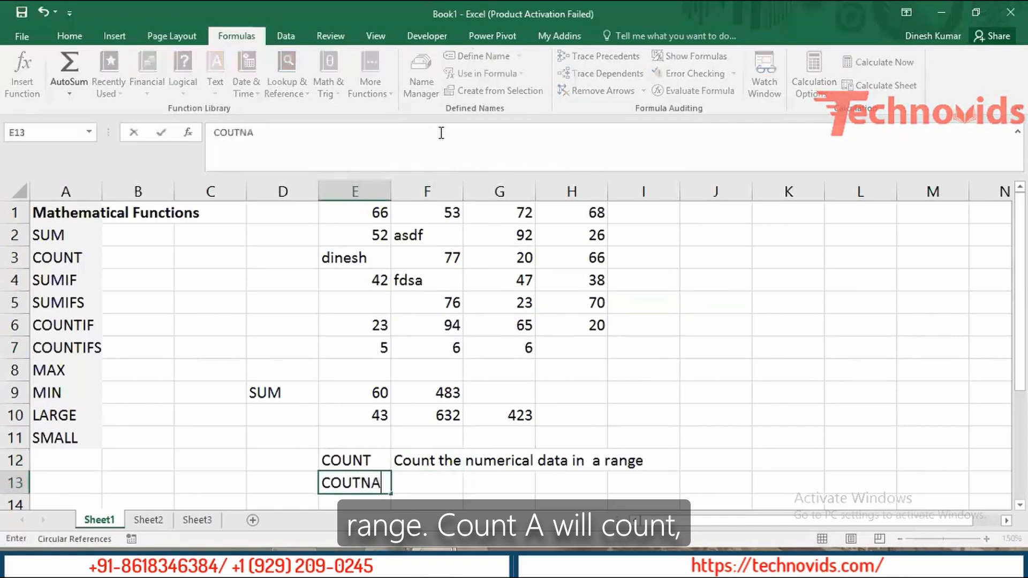
{"action": "key", "text": "BackSpace"}
{"action": "key", "text": "BackSpace"}
{"action": "key", "text": "BackSpace"}
{"action": "type", "text": "NTA"}
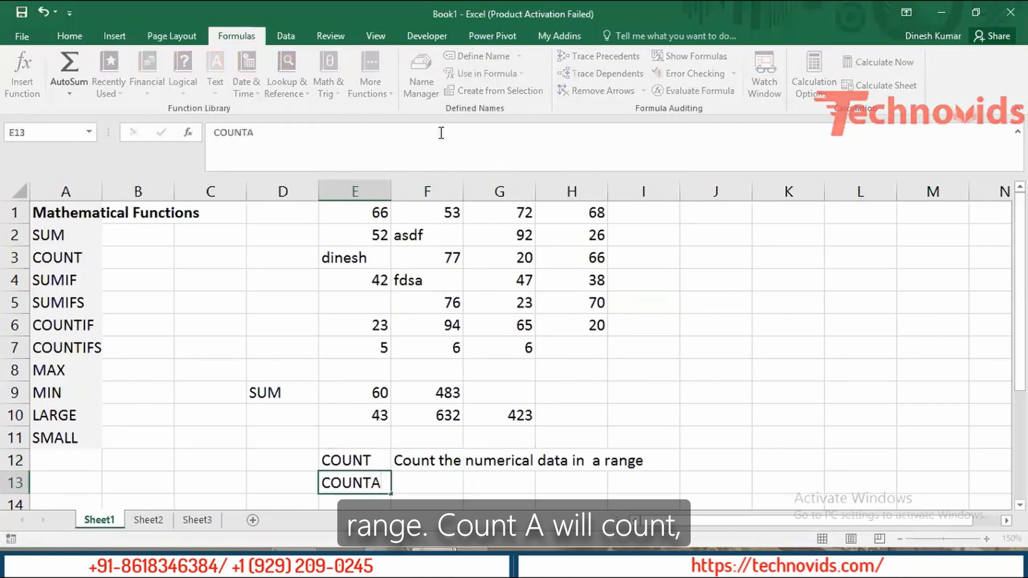
Describe the COUNTA function in F13 as "Count both text as well as numbers in a range".
{"action": "key", "text": "Tab"}
{"action": "type", "text": "CO"}
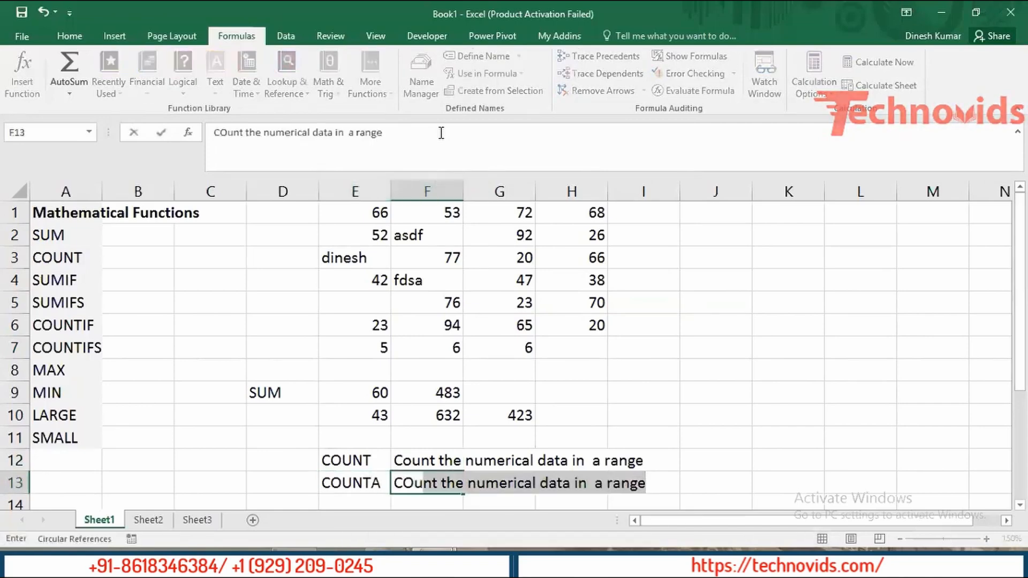
{"action": "key", "text": "BackSpace"}
{"action": "key", "text": "BackSpace"}
{"action": "type", "text": "ount th"}
{"action": "key", "text": "BackSpace"}
{"action": "key", "text": "BackSpace"}
{"action": "key", "text": "BackSpace"}
{"action": "key", "text": "BackSpace"}
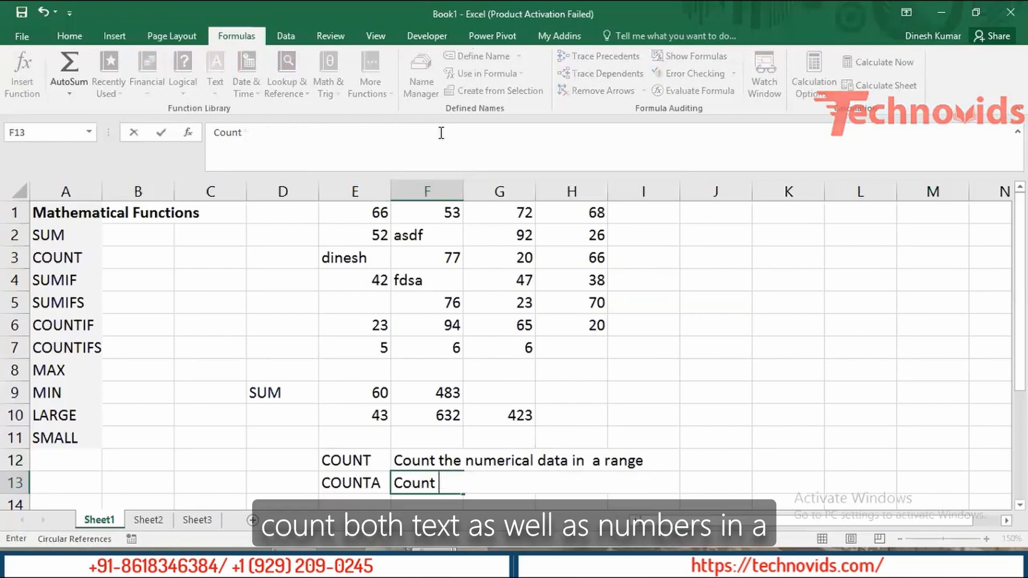
{"action": "type", "text": "both text as "}
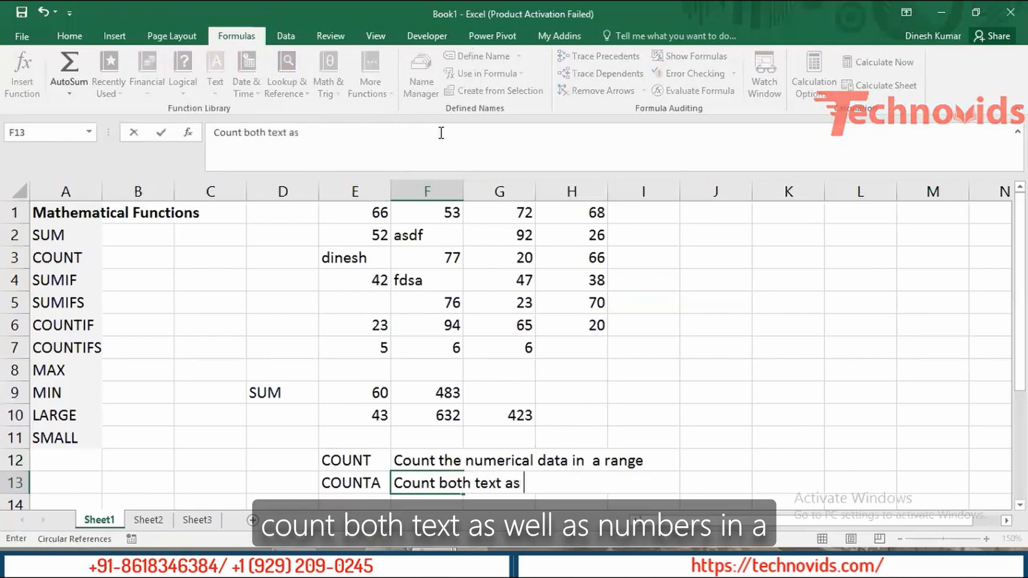
{"action": "type", "text": "well as numb"}
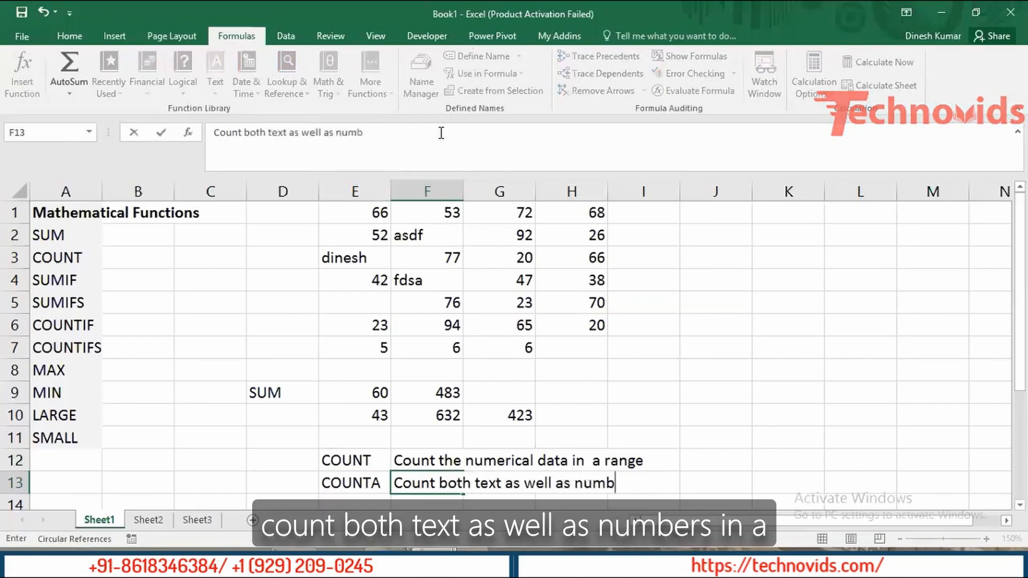
{"action": "type", "text": "ers in a range"}
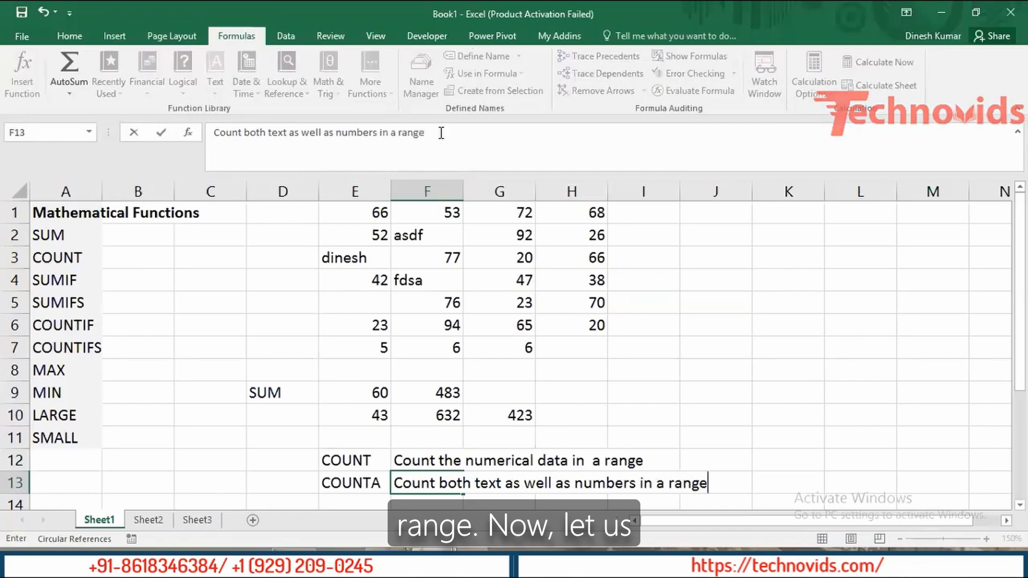
{"action": "key", "text": "Return"}
Fill the blank cell E5 with the text "dss" to add another text entry to column E.
{"action": "key", "text": "Up"}
{"action": "key", "text": "Up"}
{"action": "key", "text": "Up"}
{"action": "key", "text": "Up"}
{"action": "key", "text": "Up"}
{"action": "key", "text": "Up"}
{"action": "key", "text": "Up"}
{"action": "key", "text": "Up"}
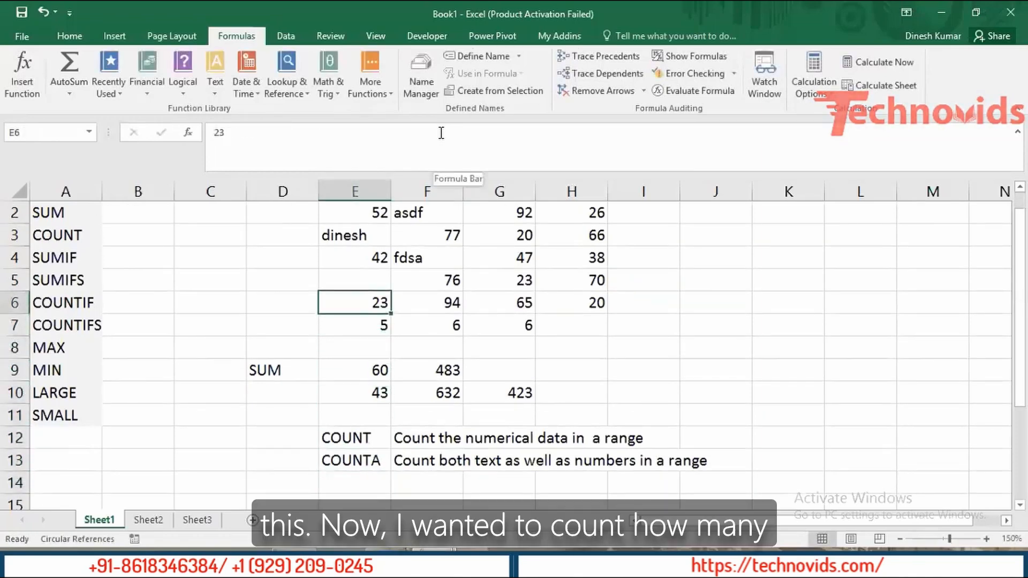
{"action": "key", "text": "Down"}
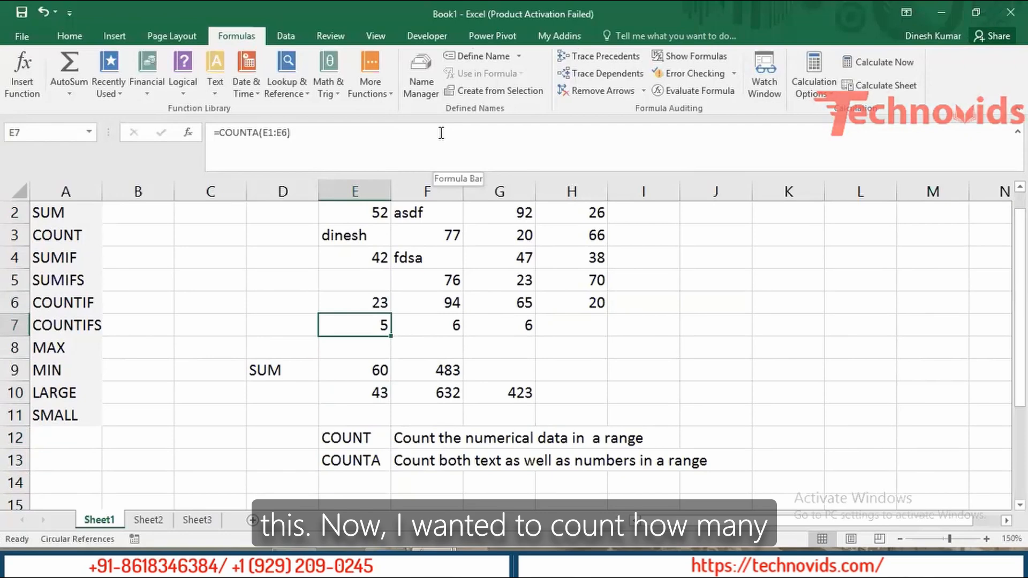
{"action": "key", "text": "Up"}
{"action": "key", "text": "Up"}
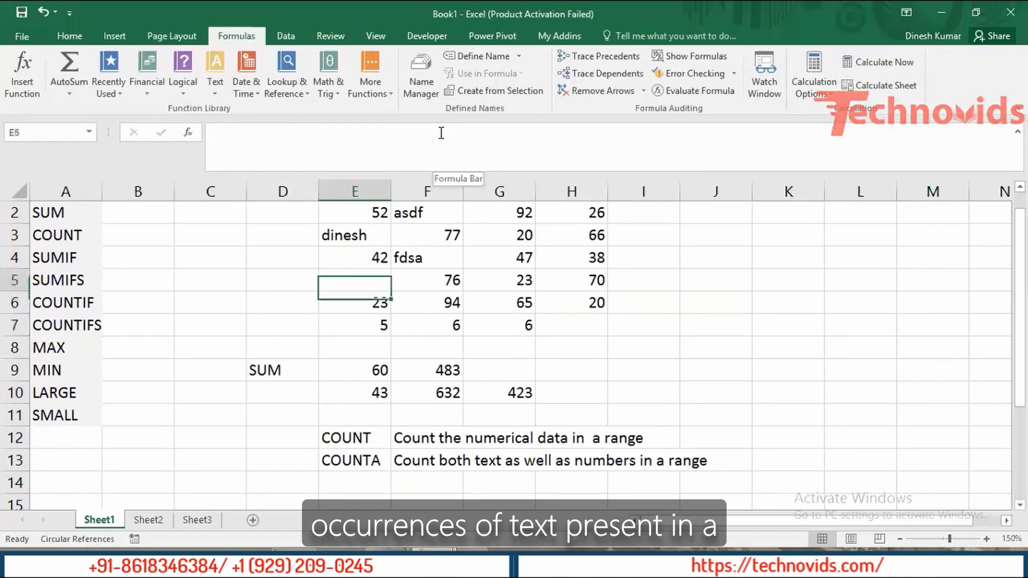
{"action": "type", "text": "dss"}
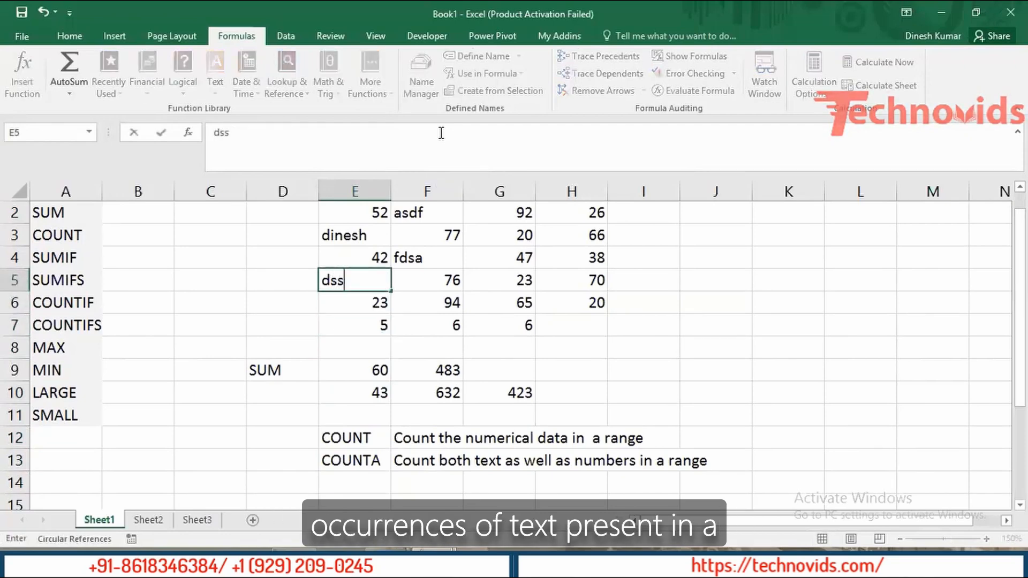
{"action": "key", "text": "Return"}
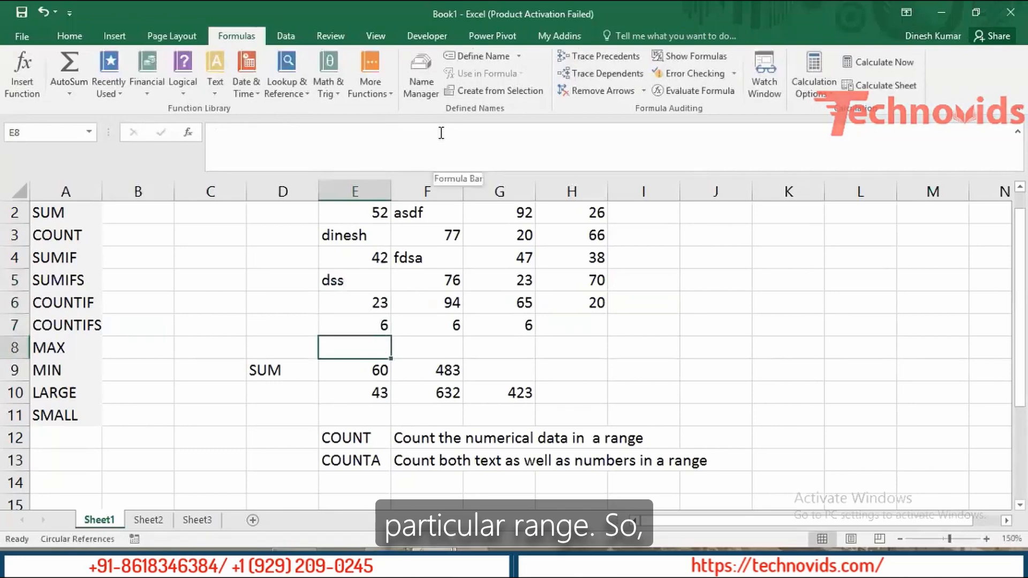
Compare the COUNT and COUNTA descriptions in E12:F13 to work out how to count only text entries.
{"action": "key", "text": "Down"}
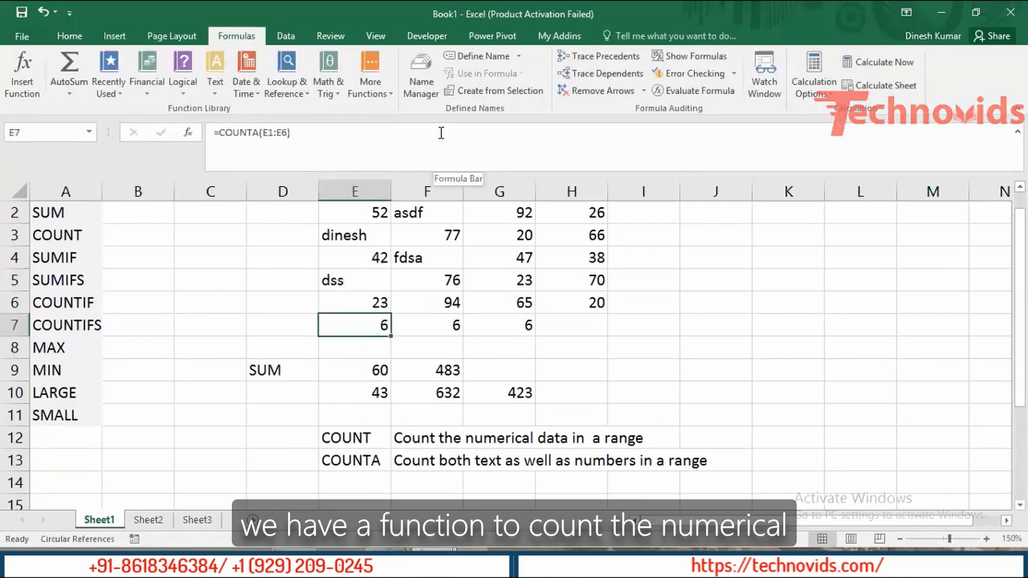
{"action": "key", "text": "Down"}
{"action": "key", "text": "Down"}
{"action": "key", "text": "Down"}
{"action": "key", "text": "Down"}
{"action": "key", "text": "Down"}
{"action": "key", "text": "Down"}
{"action": "key", "text": "shift+Right"}
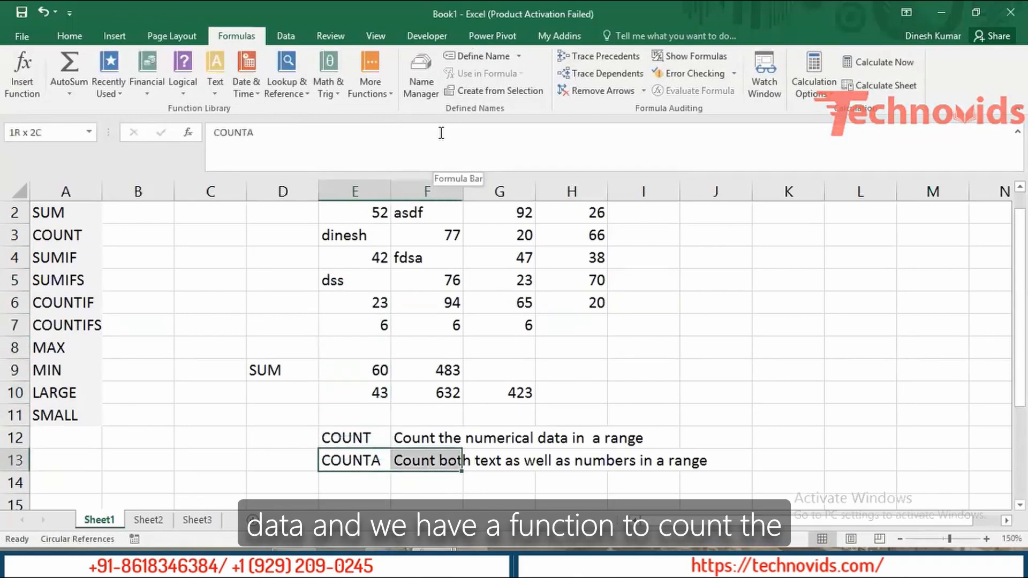
{"action": "key", "text": "Up"}
{"action": "key", "text": "shift+Right"}
{"action": "key", "text": "Down"}
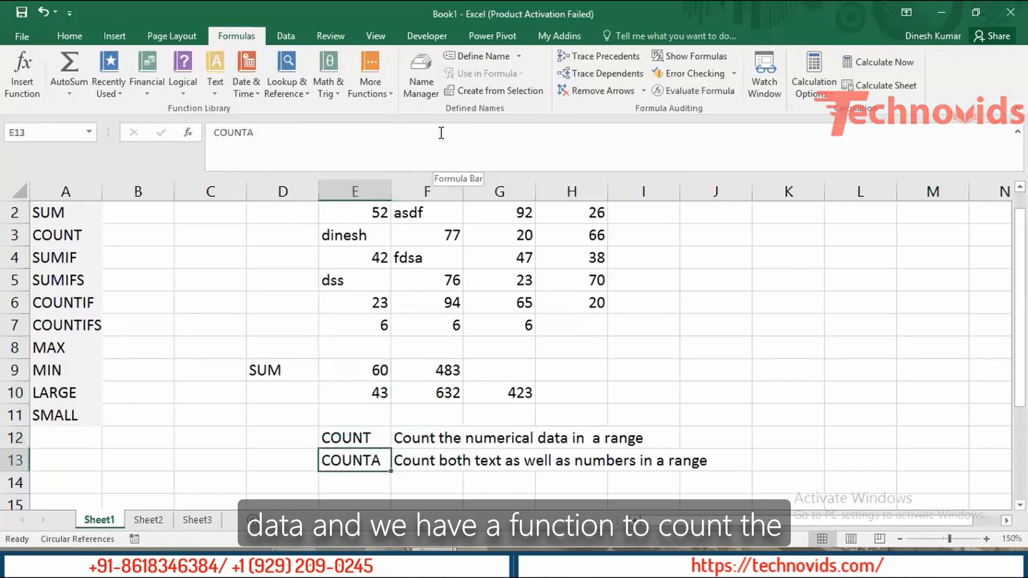
{"action": "key", "text": "shift+Right"}
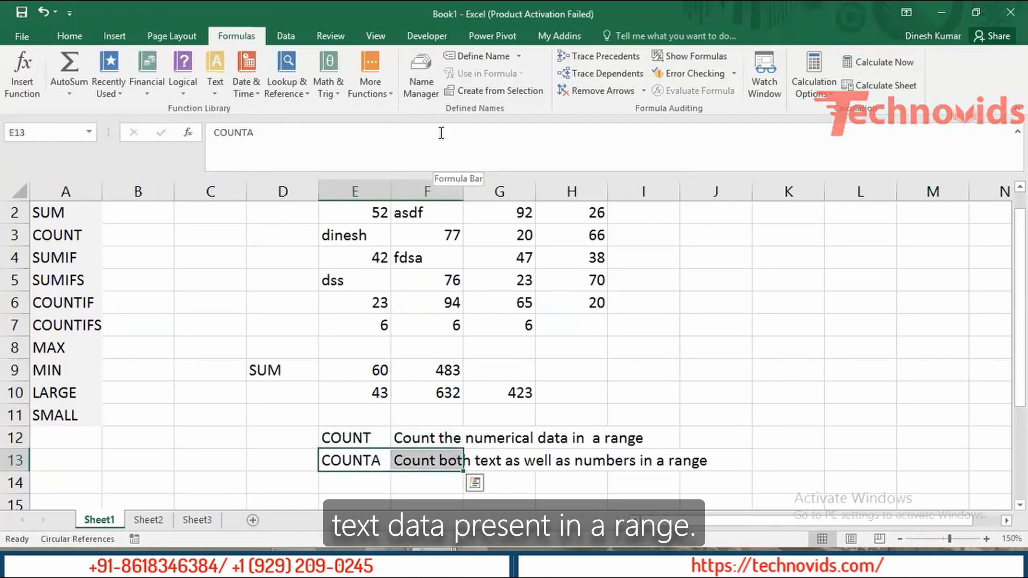
{"action": "key", "text": "Down"}
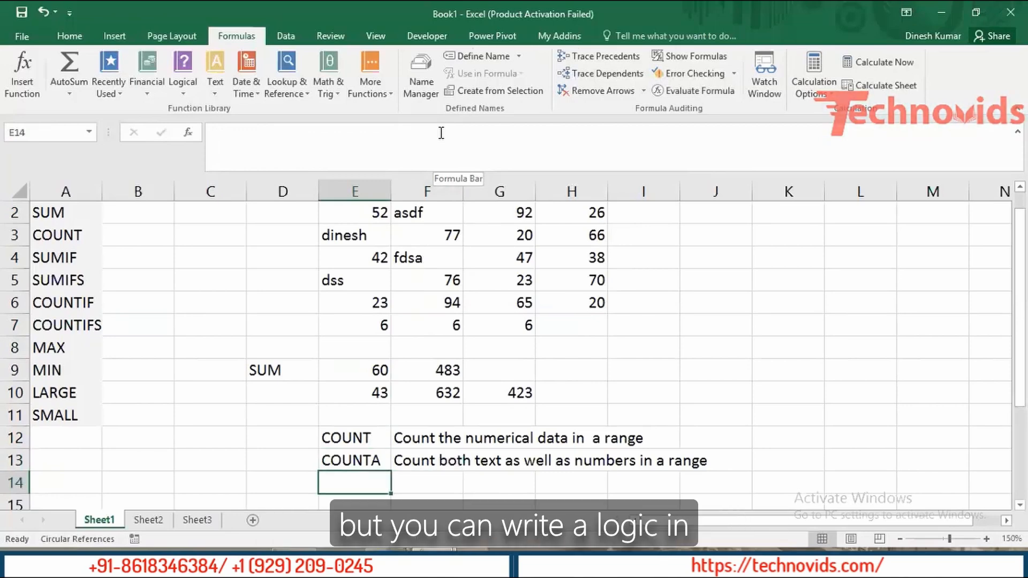
{"action": "key", "text": "Down"}
{"action": "key", "text": "Up"}
{"action": "key", "text": "Up"}
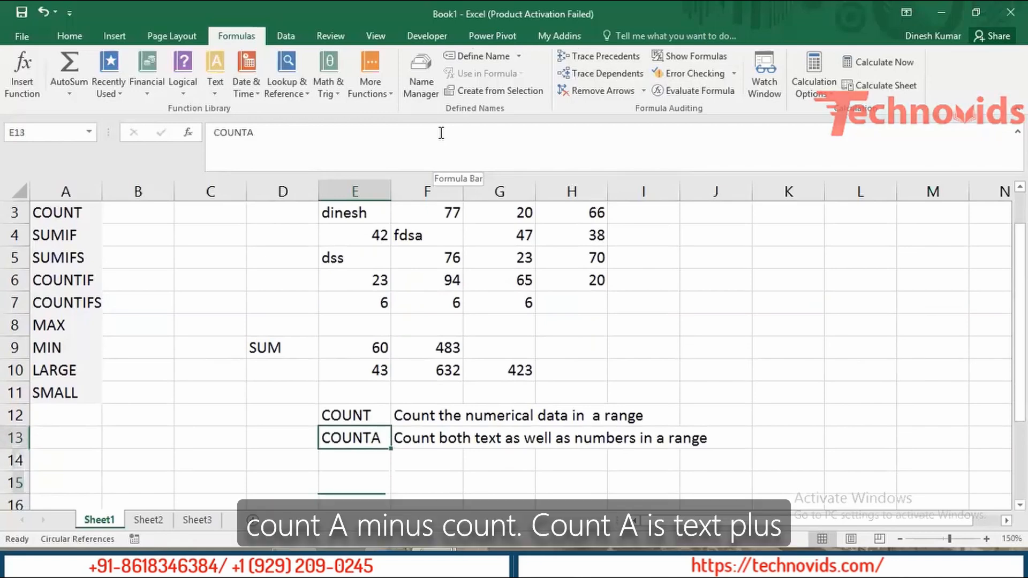
{"action": "key", "text": "Up"}
{"action": "key", "text": "Down"}
{"action": "key", "text": "Up"}
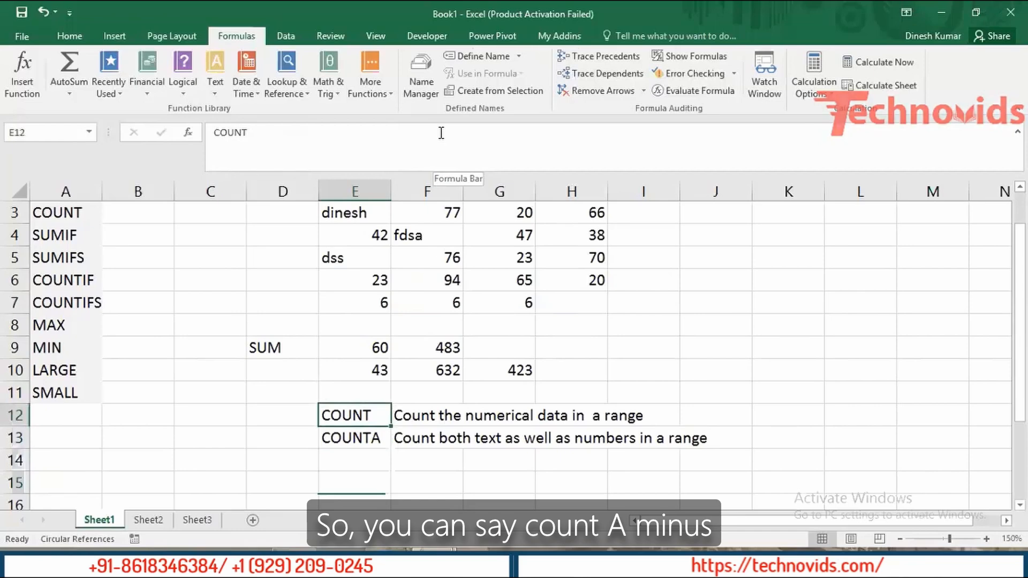
{"action": "key", "text": "Down"}
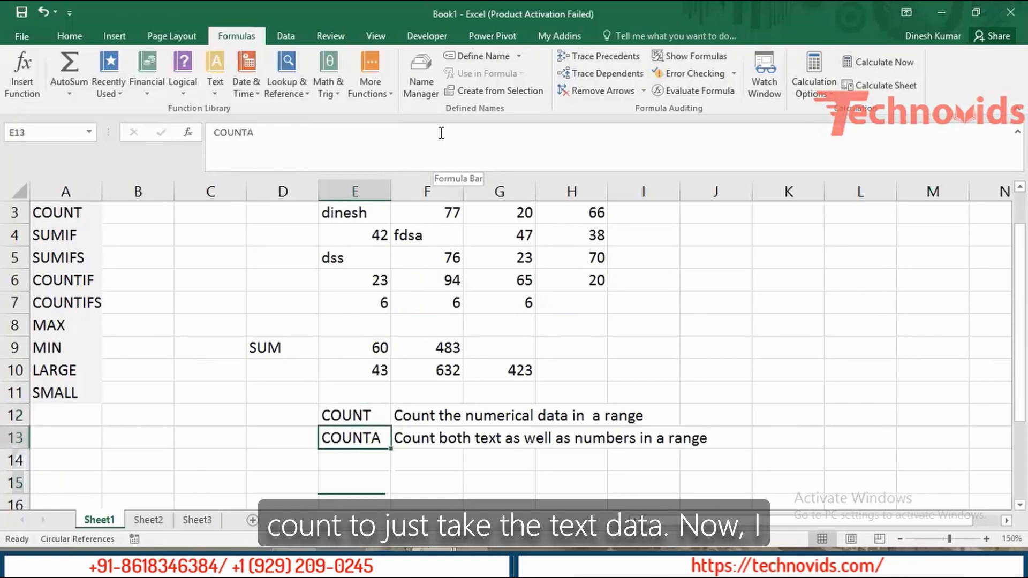
Copy the mixed numbers and text in E1:E6 to the empty cells starting at E17.
{"action": "key", "text": "Up"}
{"action": "key", "text": "Up"}
{"action": "key", "text": "Up"}
{"action": "key", "text": "Up"}
{"action": "key", "text": "Up"}
{"action": "key", "text": "Up"}
{"action": "key", "text": "Up"}
{"action": "key", "text": "Up"}
{"action": "key", "text": "Up"}
{"action": "key", "text": "Up"}
{"action": "key", "text": "Up"}
{"action": "key", "text": "Up"}
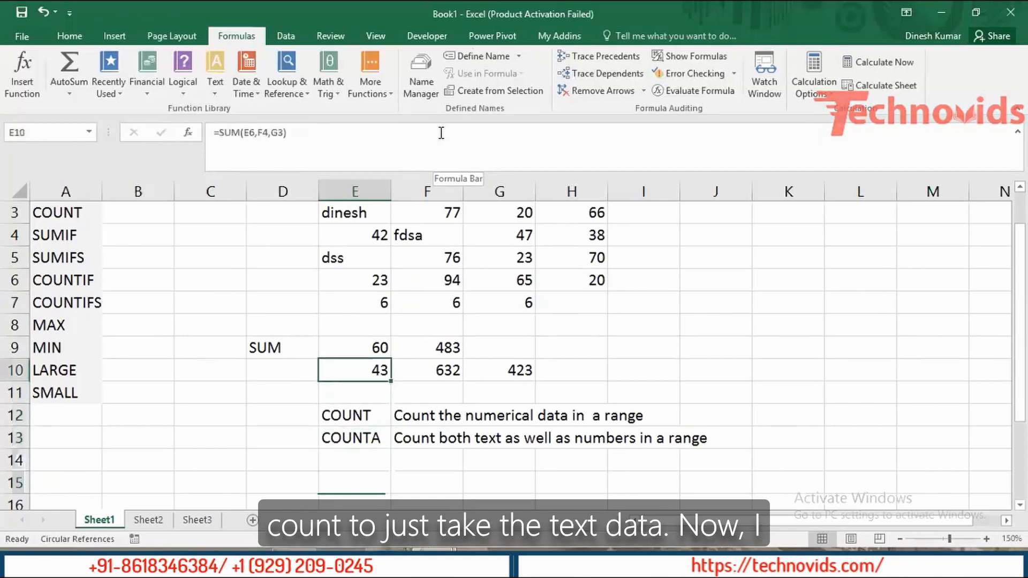
{"action": "key", "text": "Right"}
{"action": "key", "text": "Left"}
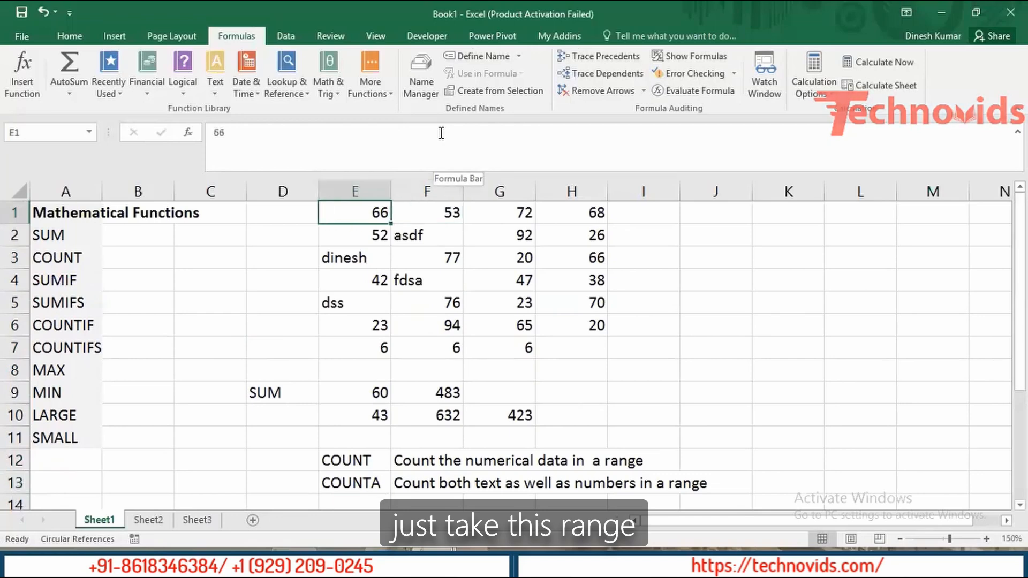
{"action": "key", "text": "shift+Down"}
{"action": "key", "text": "shift+Down"}
{"action": "key", "text": "shift+Down"}
{"action": "key", "text": "shift+Down"}
{"action": "key", "text": "shift+Down"}
{"action": "key", "text": "shift+Down"}
{"action": "key", "text": "shift+Up"}
{"action": "key", "text": "ctrl+c"}
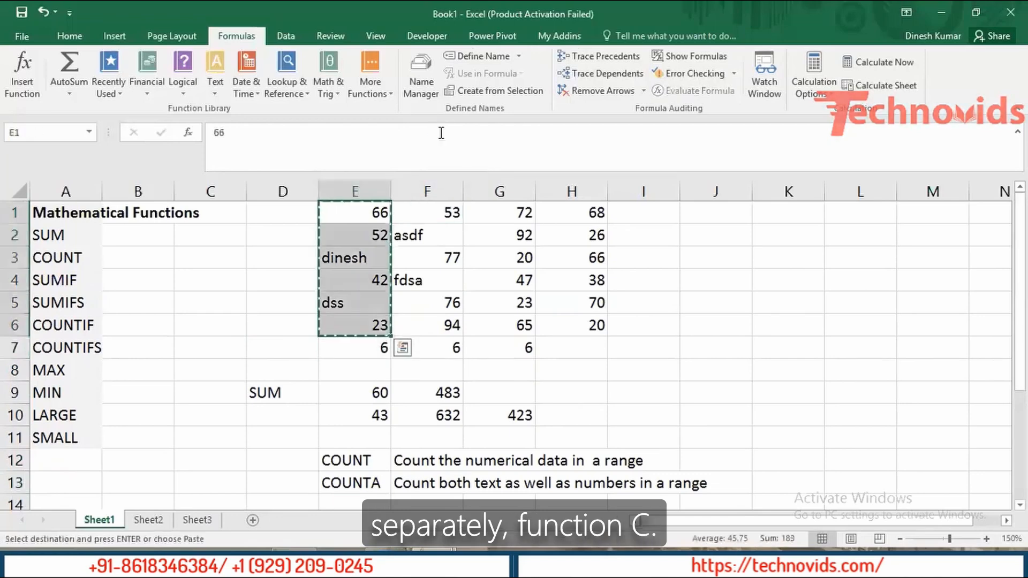
{"action": "key", "text": "Down"}
{"action": "key", "text": "Down"}
{"action": "key", "text": "Down"}
{"action": "key", "text": "Down"}
{"action": "key", "text": "Down"}
{"action": "key", "text": "Down"}
{"action": "key", "text": "Down"}
{"action": "key", "text": "Down"}
{"action": "key", "text": "Down"}
{"action": "key", "text": "Down"}
{"action": "key", "text": "Down"}
{"action": "key", "text": "Down"}
{"action": "key", "text": "Down"}
{"action": "key", "text": "Down"}
{"action": "key", "text": "Down"}
{"action": "key", "text": "Down"}
{"action": "key", "text": "Down"}
{"action": "key", "text": "Down"}
{"action": "key", "text": "Down"}
{"action": "key", "text": "Down"}
{"action": "key", "text": "Down"}
{"action": "key", "text": "Up"}
{"action": "key", "text": "Up"}
{"action": "key", "text": "Up"}
{"action": "key", "text": "Up"}
{"action": "key", "text": "Up"}
{"action": "key", "text": "Up"}
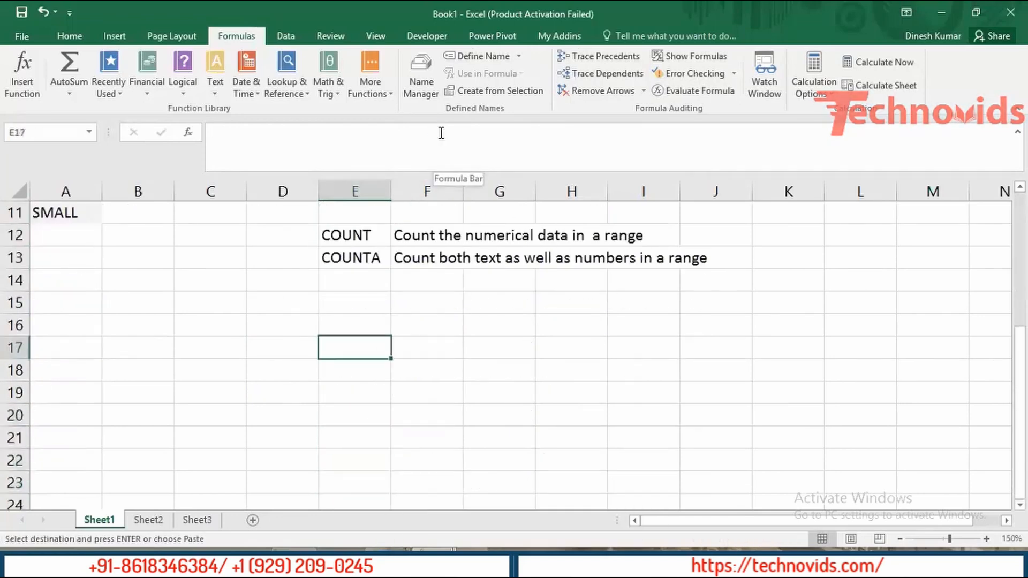
{"action": "key", "text": "ctrl+v"}
Start a formula in E23, below the copied list, with COUNTA over E17:E22.
{"action": "key", "text": "Down"}
{"action": "key", "text": "Down"}
{"action": "key", "text": "Down"}
{"action": "key", "text": "Down"}
{"action": "key", "text": "Down"}
{"action": "key", "text": "Down"}
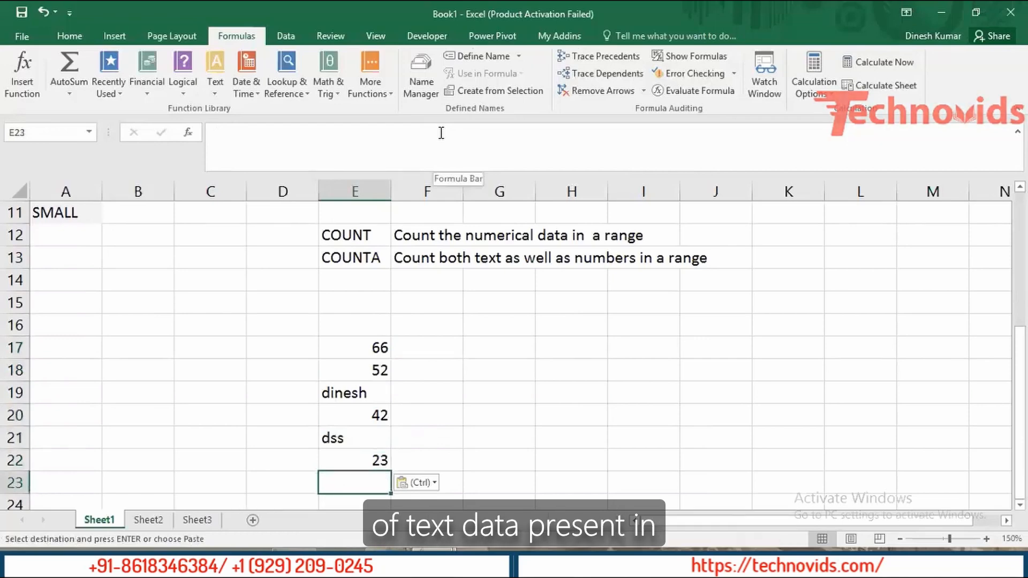
{"action": "key", "text": "Escape"}
{"action": "type", "text": "=count"}
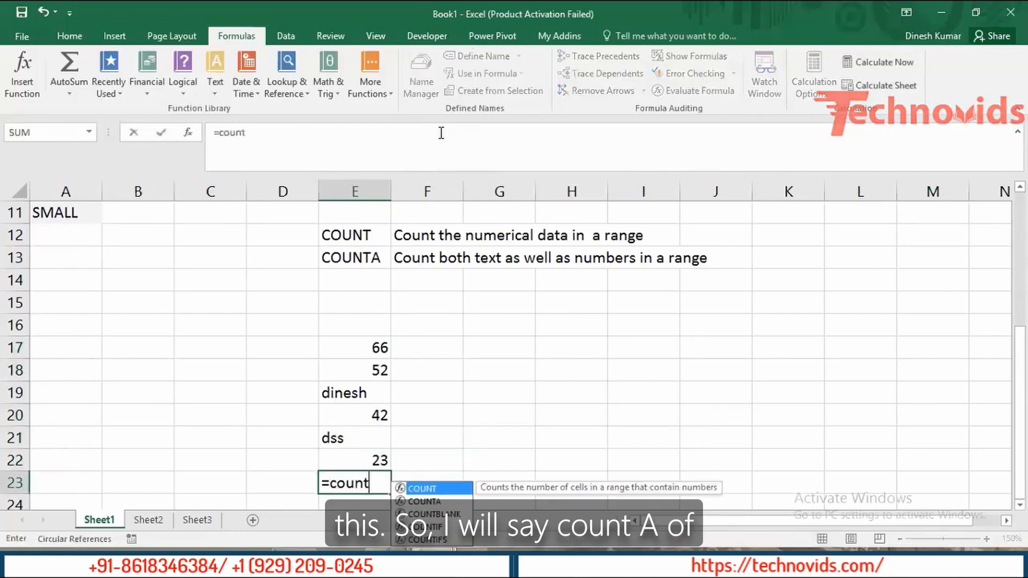
{"action": "key", "text": "Tab"}
{"action": "key", "text": "BackSpace"}
{"action": "type", "text": "A("}
{"action": "key", "text": "Up"}
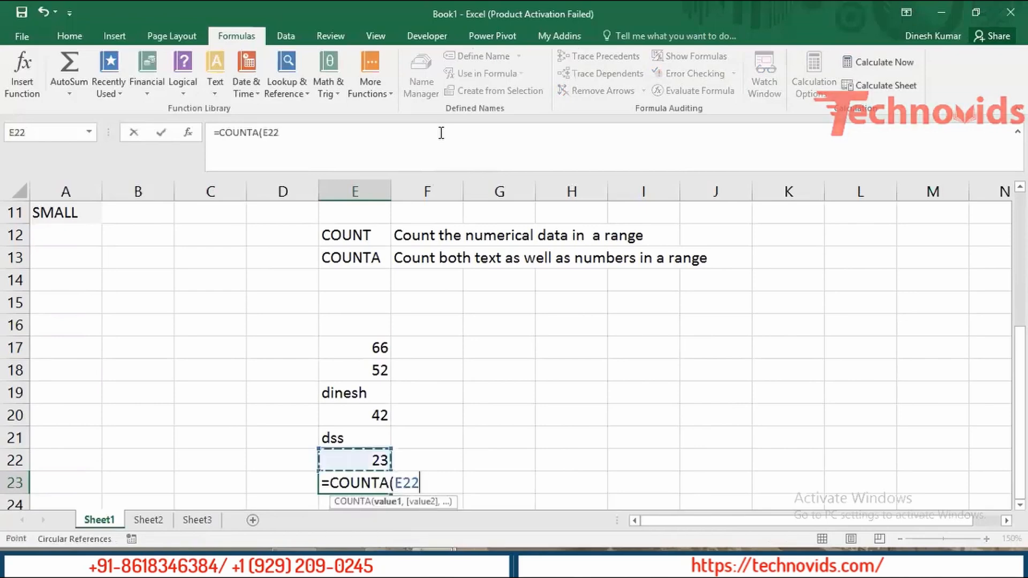
{"action": "key", "text": "shift+Up"}
{"action": "key", "text": "shift+Up"}
{"action": "key", "text": "shift+Up"}
{"action": "key", "text": "shift+Up"}
{"action": "key", "text": "shift+Up"}
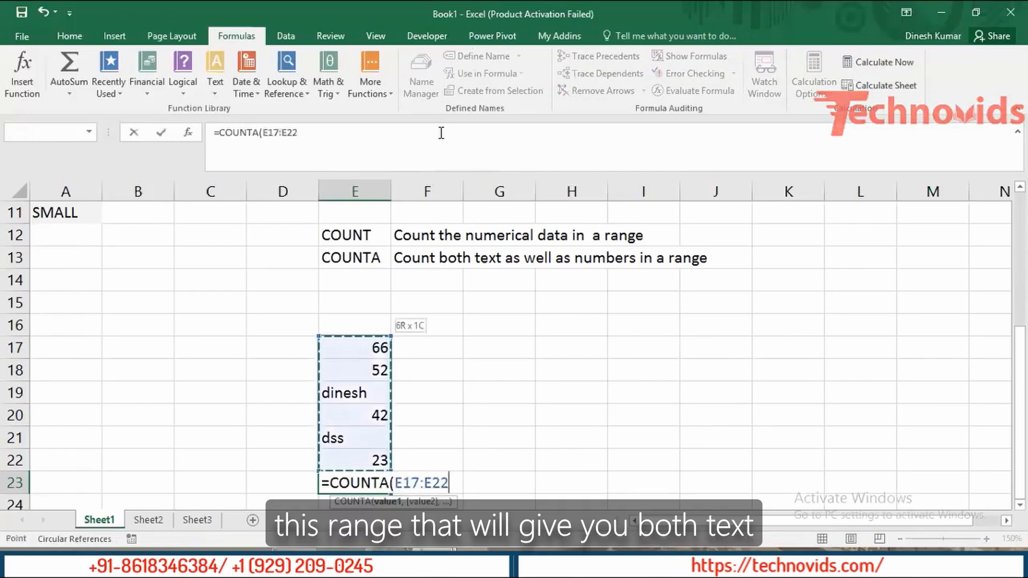
{"action": "type", "text": ")"}
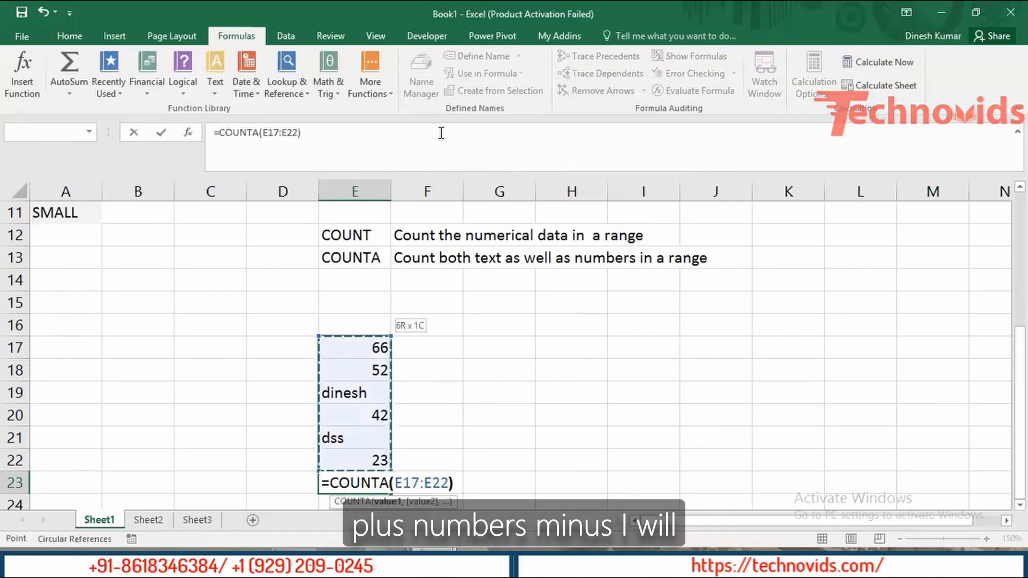
Subtract COUNT(E17:E22) from the COUNTA term in E23 and enter the formula.
{"action": "type", "text": "-cou"}
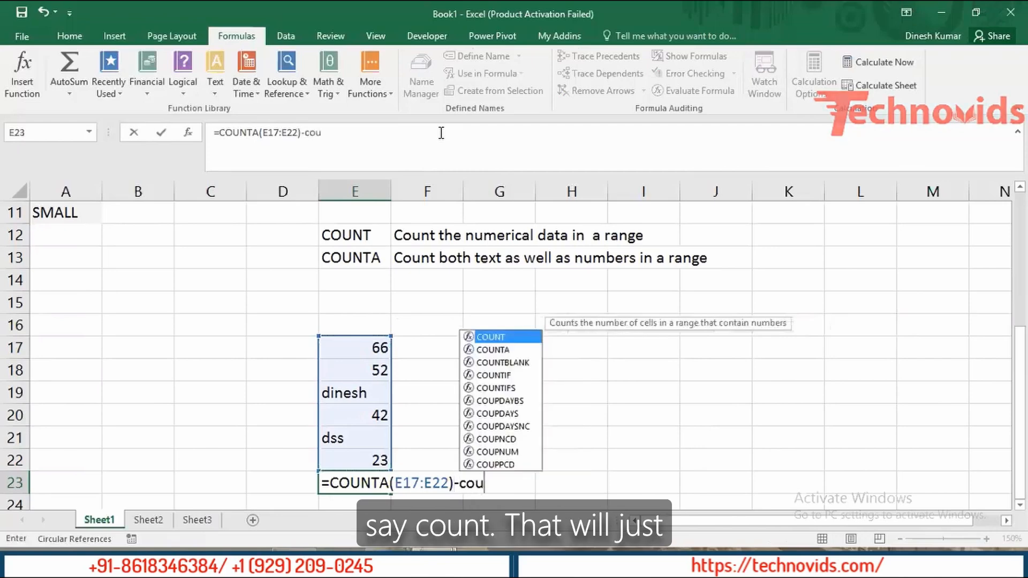
{"action": "key", "text": "Tab"}
{"action": "key", "text": "Up"}
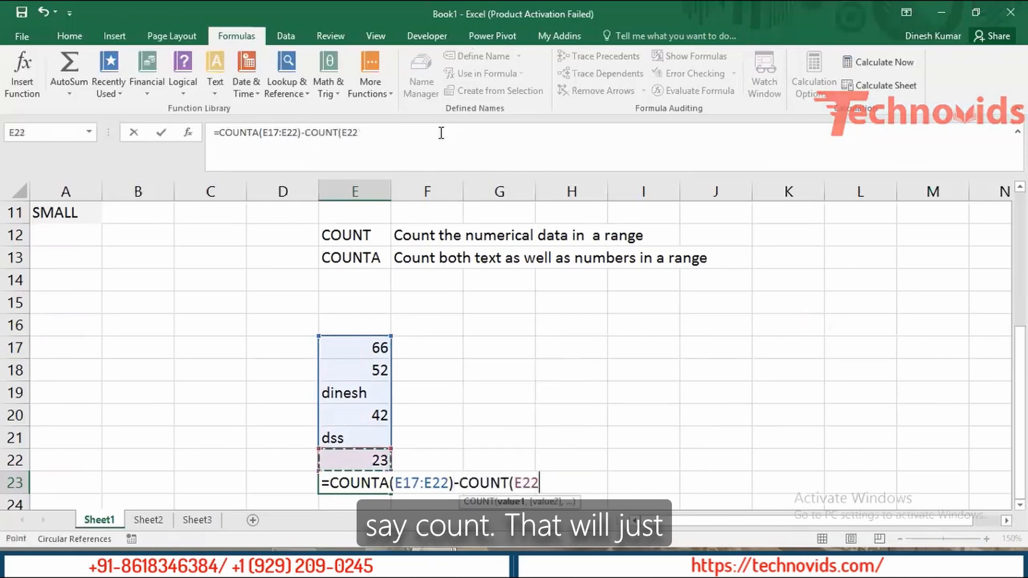
{"action": "key", "text": "shift+Up"}
{"action": "key", "text": "shift+Up"}
{"action": "key", "text": "shift+Up"}
{"action": "key", "text": "shift+Up"}
{"action": "key", "text": "shift+Up"}
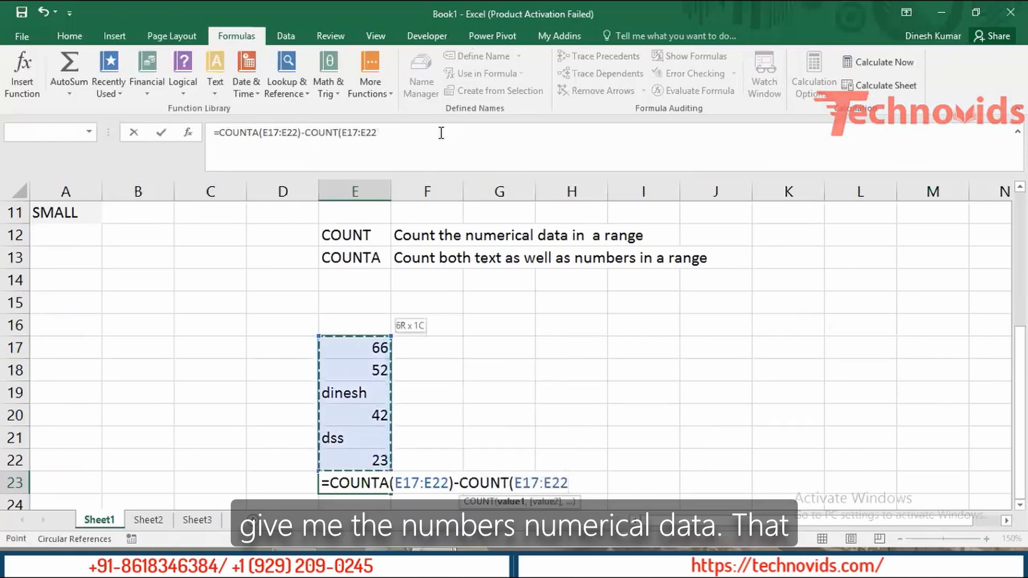
{"action": "type", "text": ")"}
{"action": "key", "text": "Return"}
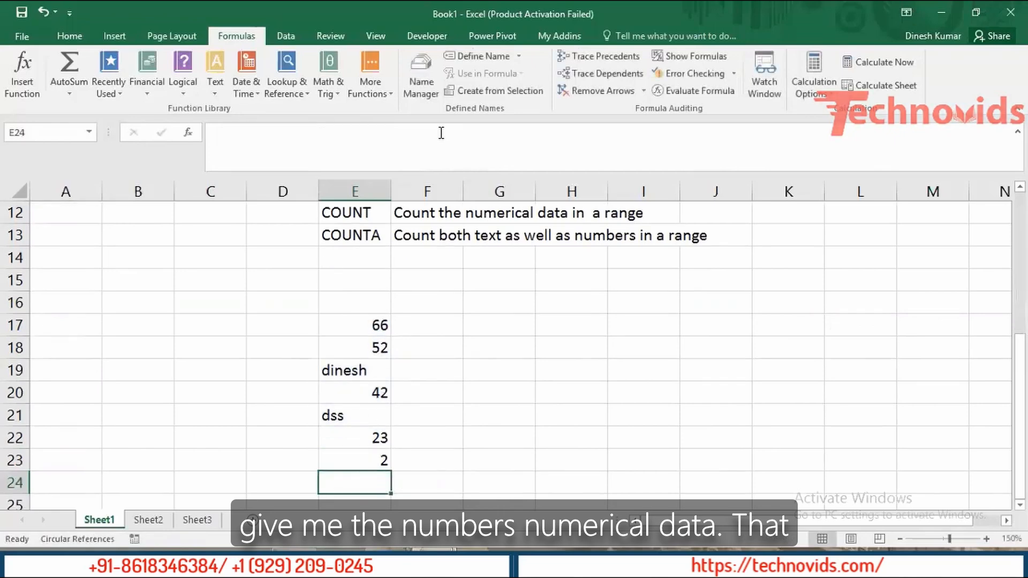
Check the formula in E23 against the text entries in E17:E22.
{"action": "key", "text": "Up"}
{"action": "key", "text": "Up"}
{"action": "key", "text": "Up"}
{"action": "key", "text": "Up"}
{"action": "key", "text": "Up"}
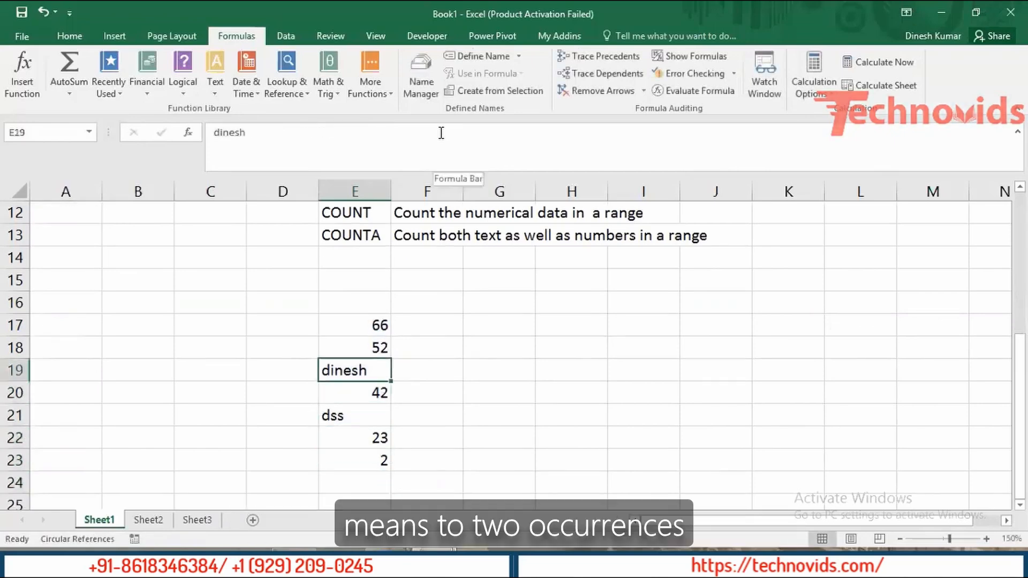
{"action": "key", "text": "Down"}
{"action": "key", "text": "Down"}
{"action": "key", "text": "Down"}
{"action": "key", "text": "Down"}
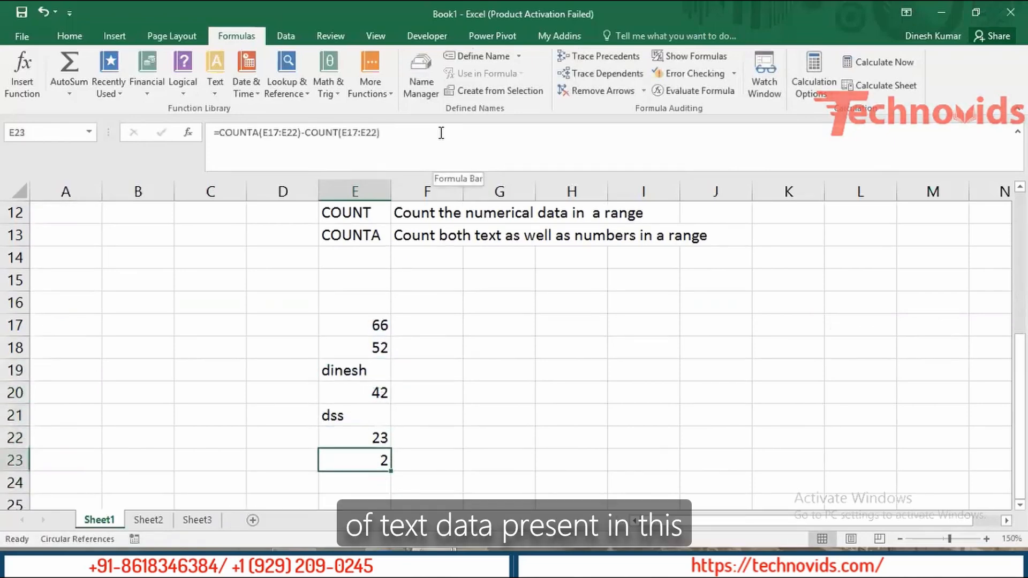
{"action": "key", "text": "Up"}
{"action": "key", "text": "ctrl+shift+Up"}
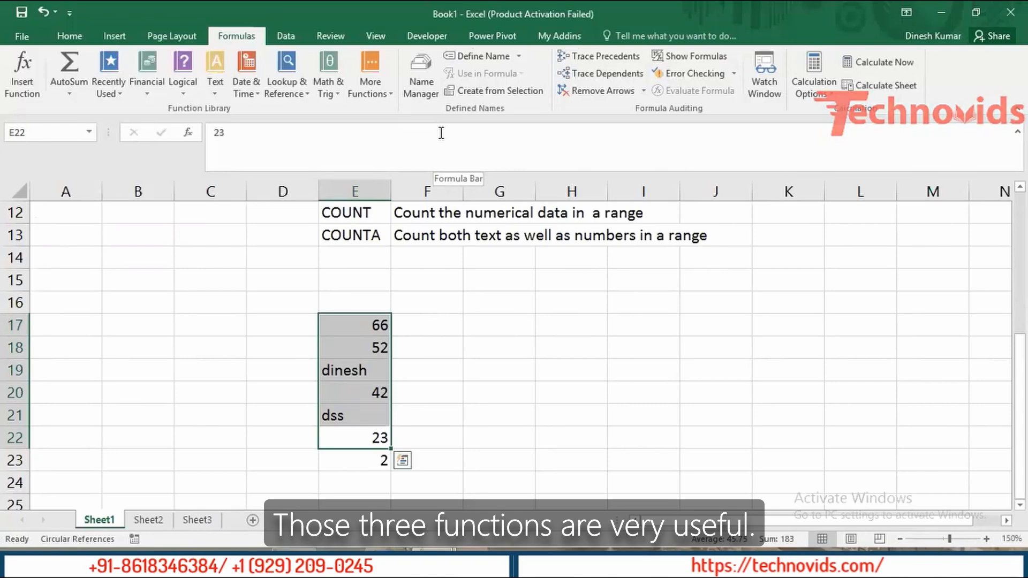
Return to the function list in column A and highlight SUMIF through COUNTIFS in A4:A7.
{"action": "key", "text": "Left"}
{"action": "key", "text": "ctrl+Up"}
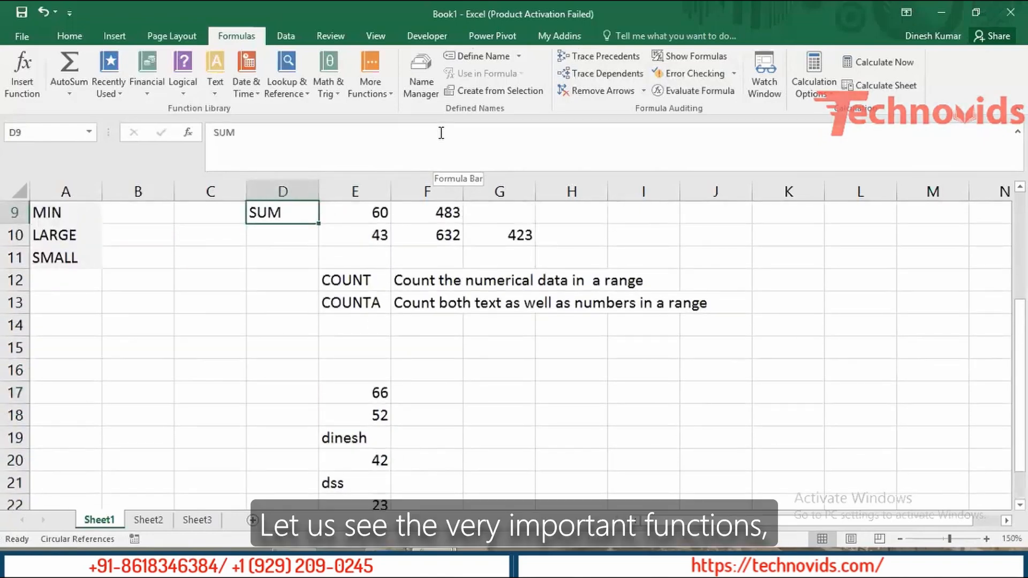
{"action": "key", "text": "Left"}
{"action": "key", "text": "Left"}
{"action": "key", "text": "ctrl+Home"}
{"action": "key", "text": "Down"}
{"action": "key", "text": "Down"}
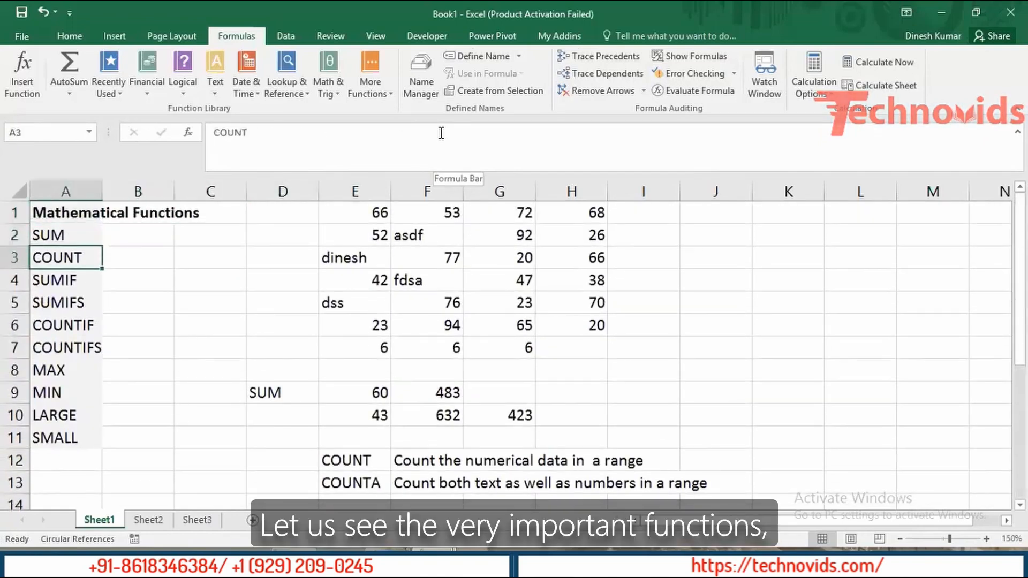
{"action": "key", "text": "Down"}
{"action": "key", "text": "shift+Down"}
{"action": "key", "text": "shift+Down"}
{"action": "key", "text": "shift+Down"}
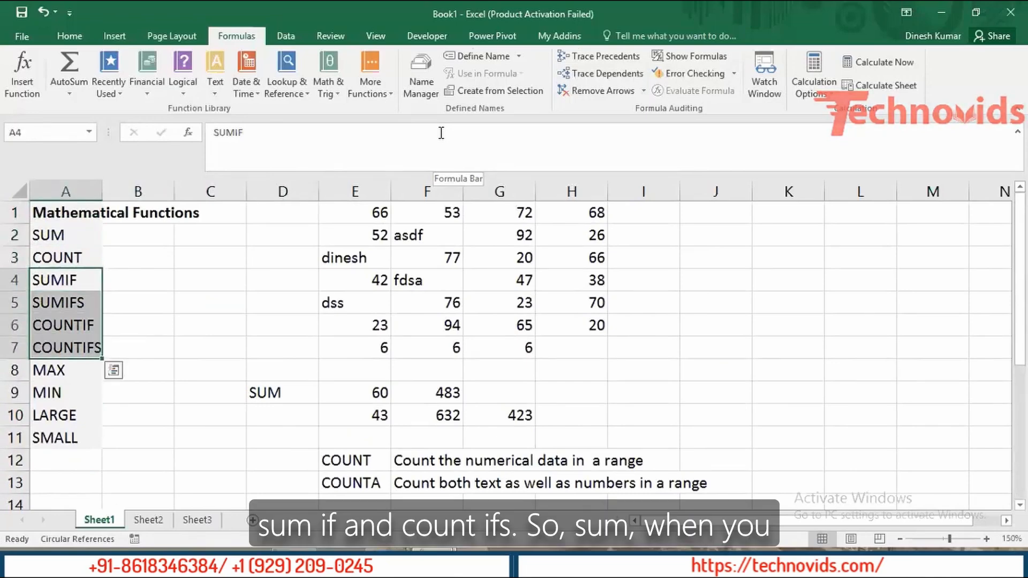
Highlight the numbers in G1:G7 as an example range for conditional sums.
{"action": "key", "text": "Right"}
{"action": "key", "text": "Right"}
{"action": "key", "text": "Right"}
{"action": "key", "text": "Right"}
{"action": "key", "text": "Right"}
{"action": "key", "text": "Right"}
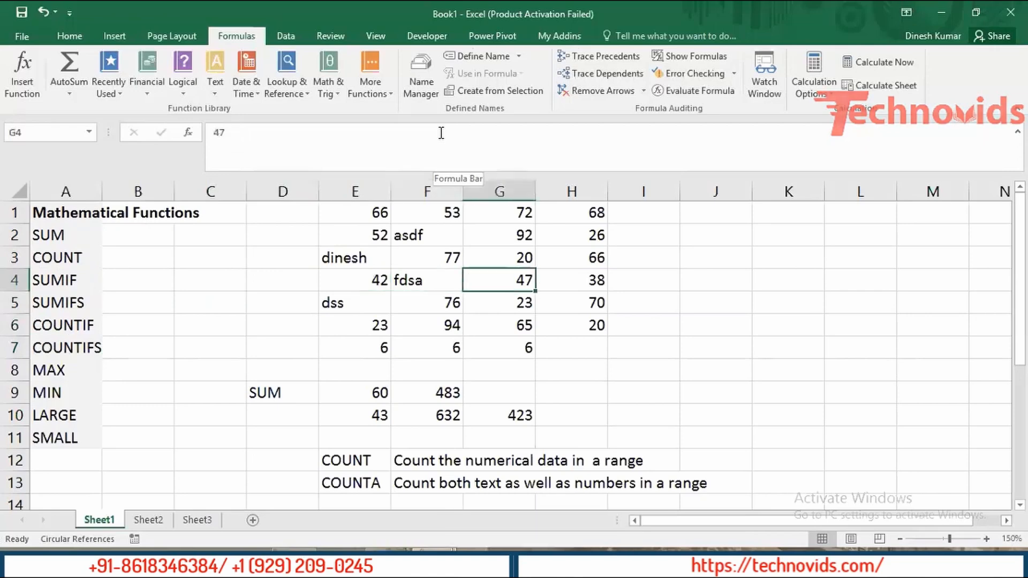
{"action": "key", "text": "Up"}
{"action": "key", "text": "Up"}
{"action": "key", "text": "Up"}
{"action": "key", "text": "shift+Down"}
{"action": "key", "text": "shift+Down"}
{"action": "key", "text": "shift+Down"}
{"action": "key", "text": "shift+Down"}
{"action": "key", "text": "shift+Down"}
{"action": "key", "text": "shift+Down"}
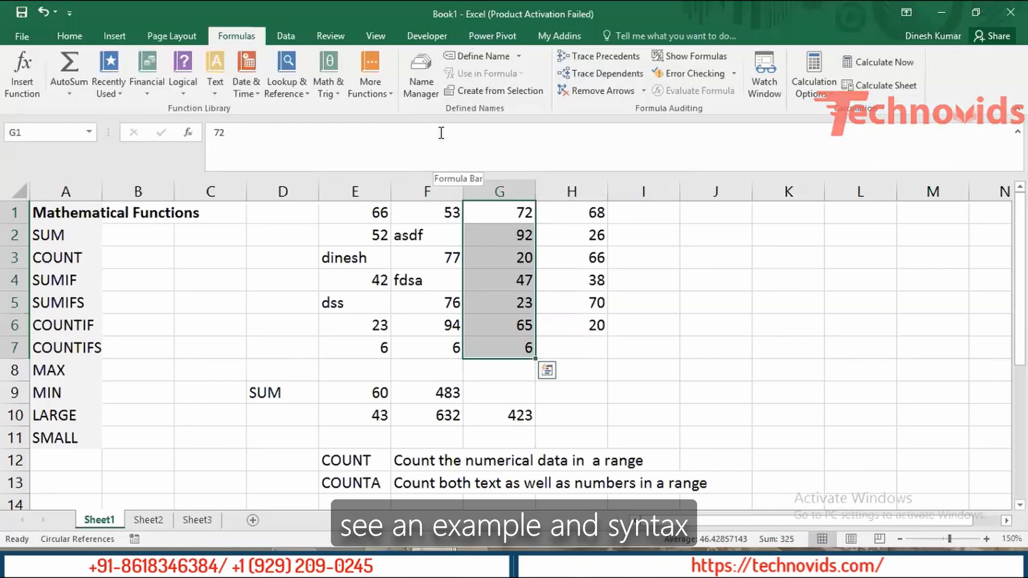
Switch to Sheet2 and review the Date, Region and SalesRep columns of the sales table.
{"action": "key", "text": "ctrl+Page_Down"}
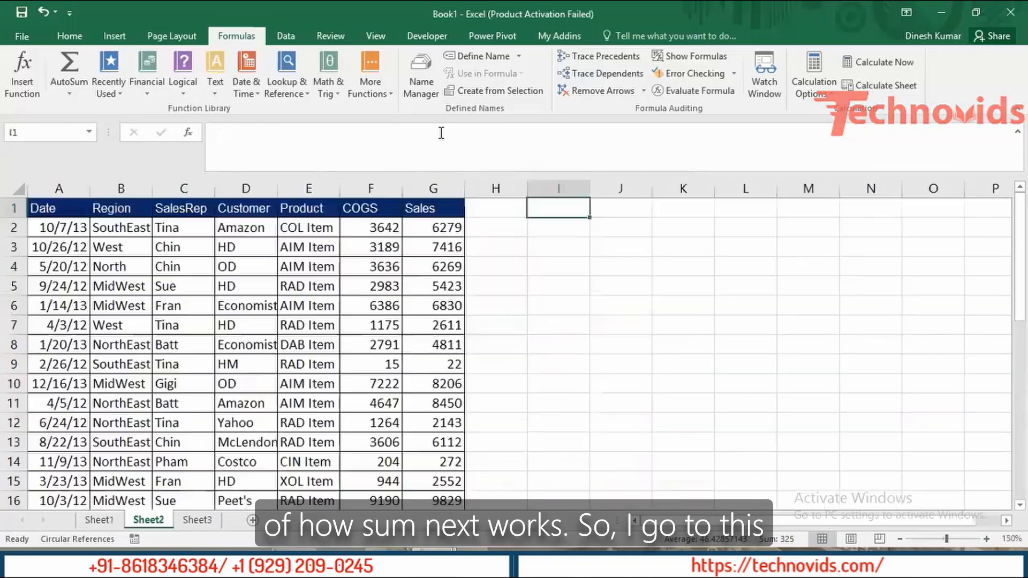
{"action": "key", "text": "Left"}
{"action": "key", "text": "Left"}
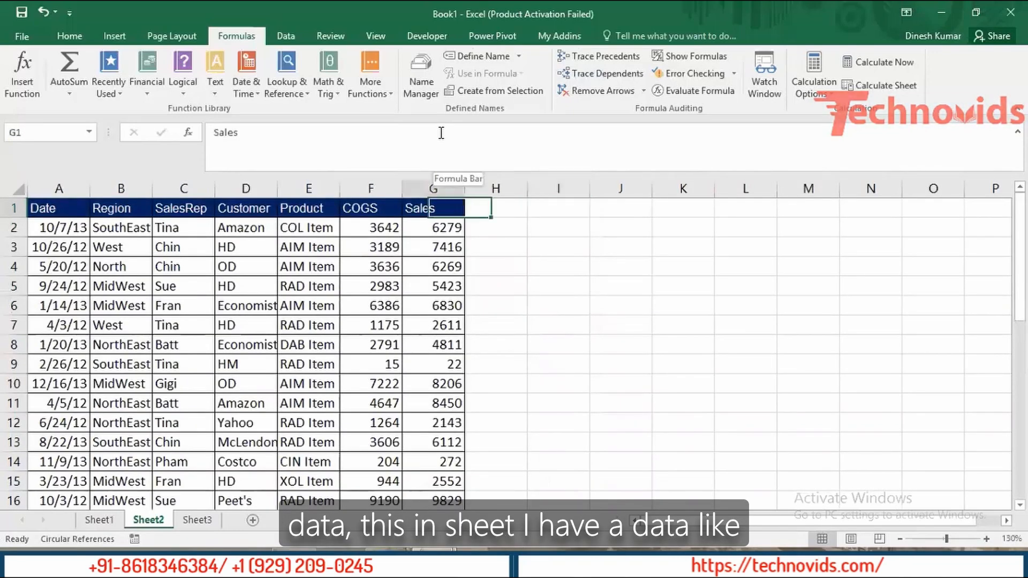
{"action": "key", "text": "ctrl+Left"}
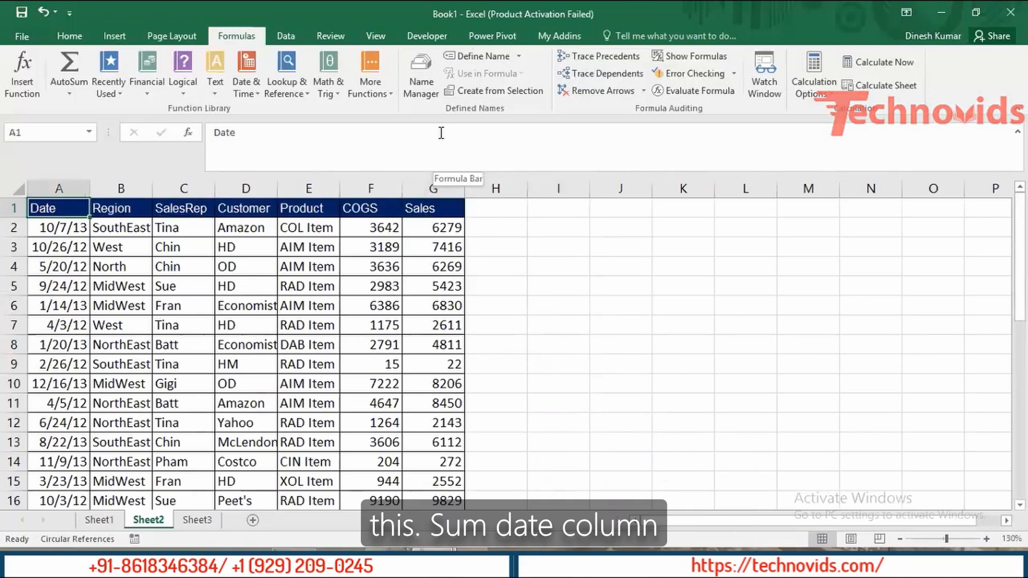
{"action": "key", "text": "Right"}
{"action": "key", "text": "Down"}
{"action": "key", "text": "Down"}
{"action": "key", "text": "Down"}
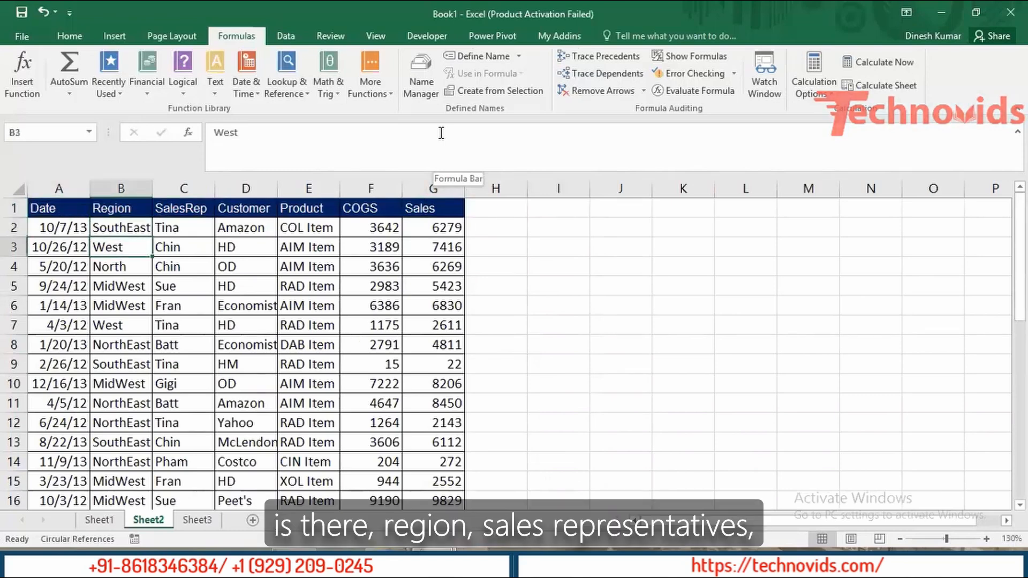
{"action": "key", "text": "Right"}
{"action": "key", "text": "Up"}
{"action": "key", "text": "Up"}
{"action": "key", "text": "Up"}
{"action": "key", "text": "Down"}
{"action": "key", "text": "Down"}
{"action": "key", "text": "Down"}
{"action": "key", "text": "Down"}
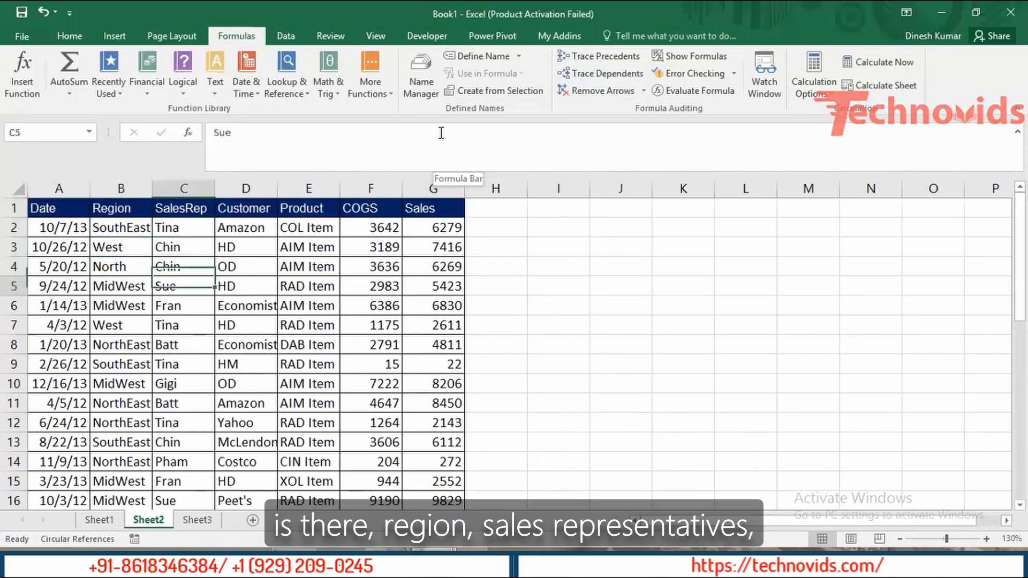
Review the Customer, Product, COGS and Sales columns of the sales table.
{"action": "key", "text": "Right"}
{"action": "key", "text": "Up"}
{"action": "key", "text": "Up"}
{"action": "key", "text": "Up"}
{"action": "key", "text": "Up"}
{"action": "key", "text": "Down"}
{"action": "key", "text": "Down"}
{"action": "key", "text": "Right"}
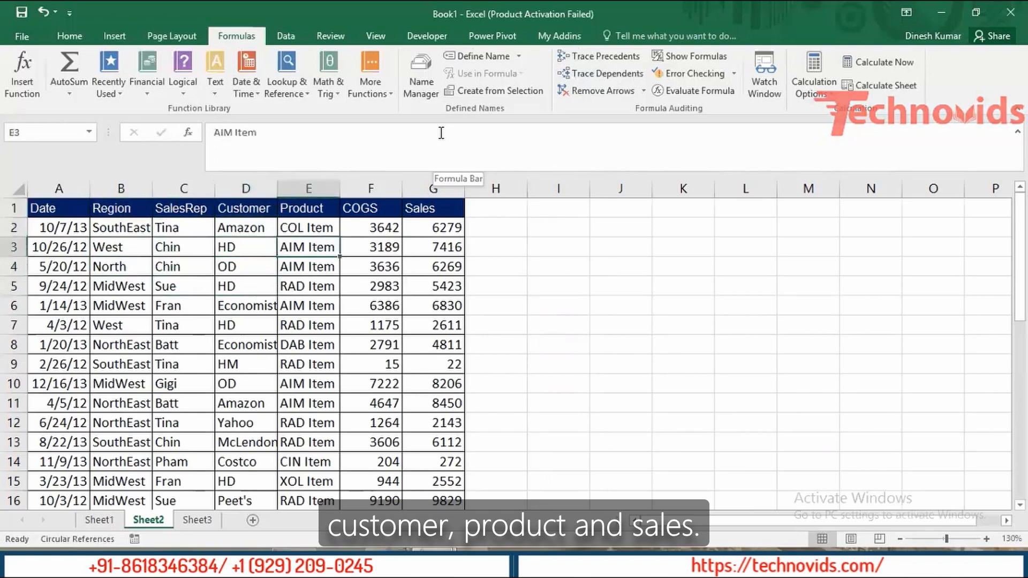
{"action": "key", "text": "Up"}
{"action": "key", "text": "Up"}
{"action": "key", "text": "Right"}
{"action": "key", "text": "Down"}
{"action": "key", "text": "Right"}
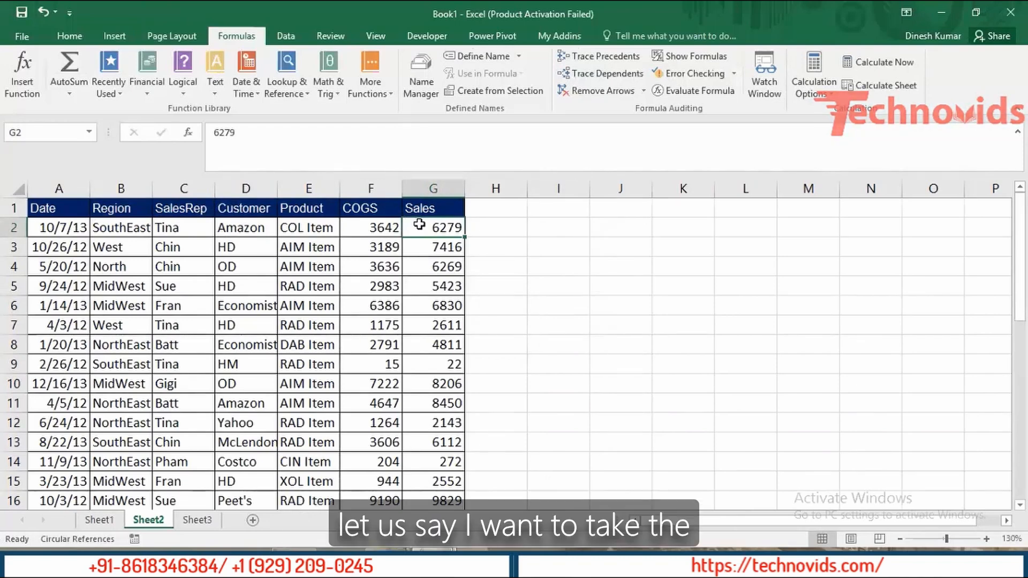
Add the heading "Total Sales" in J1, beside the sales table.
{"action": "key", "text": "Right"}
{"action": "key", "text": "Right"}
{"action": "key", "text": "Up"}
{"action": "key", "text": "Right"}
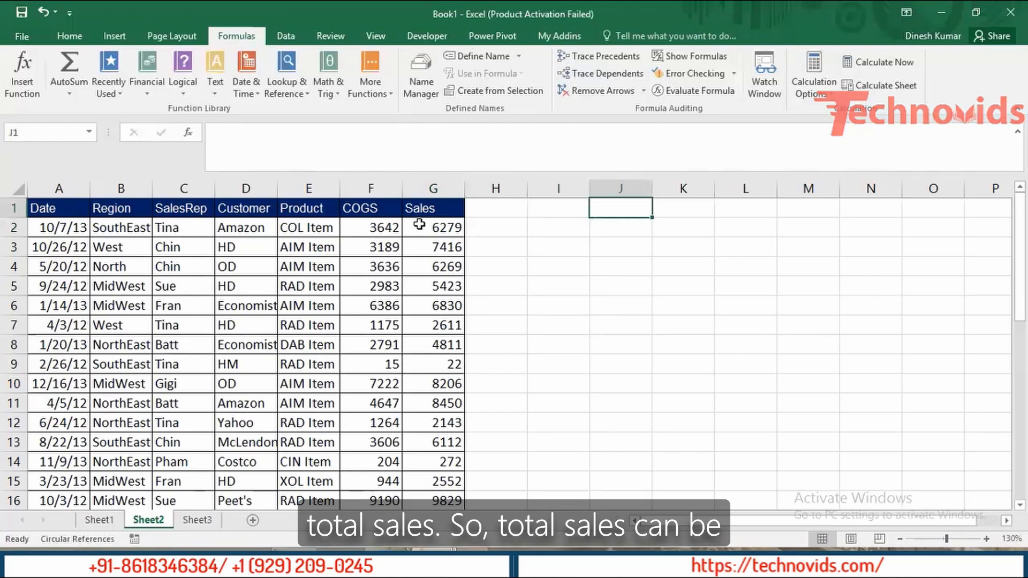
{"action": "type", "text": "Total Sales"}
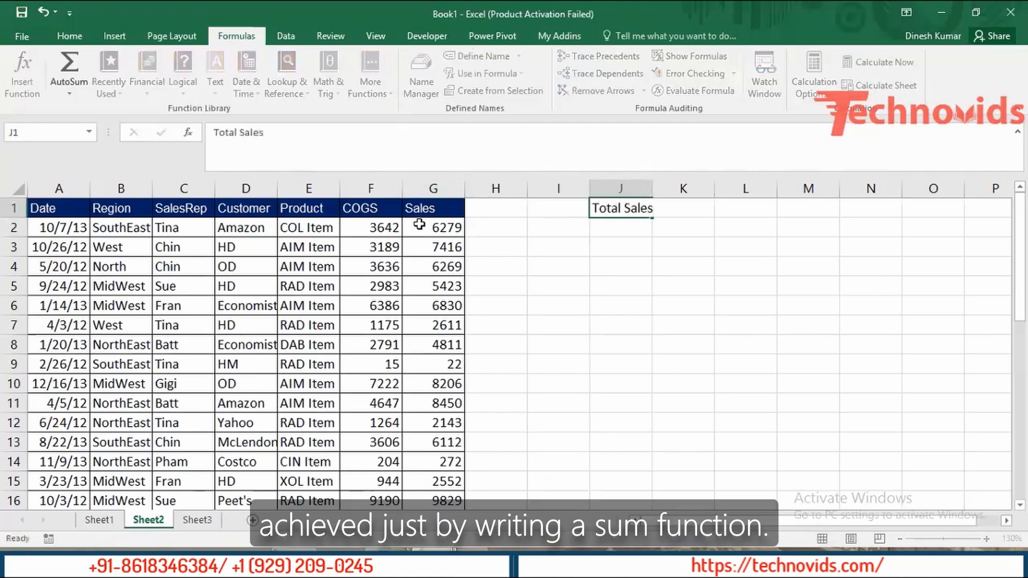
{"action": "key", "text": "Return"}
{"action": "key", "text": "Up"}
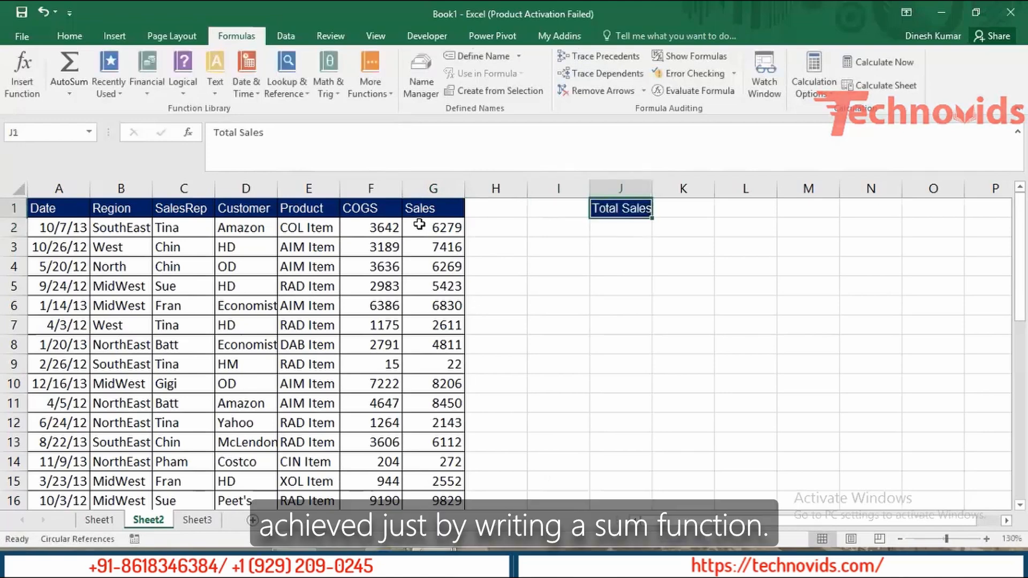
Calculate the total sales in J2 with SUM over the Sales values in G2:G38.
{"action": "key", "text": "Right"}
{"action": "key", "text": "F2"}
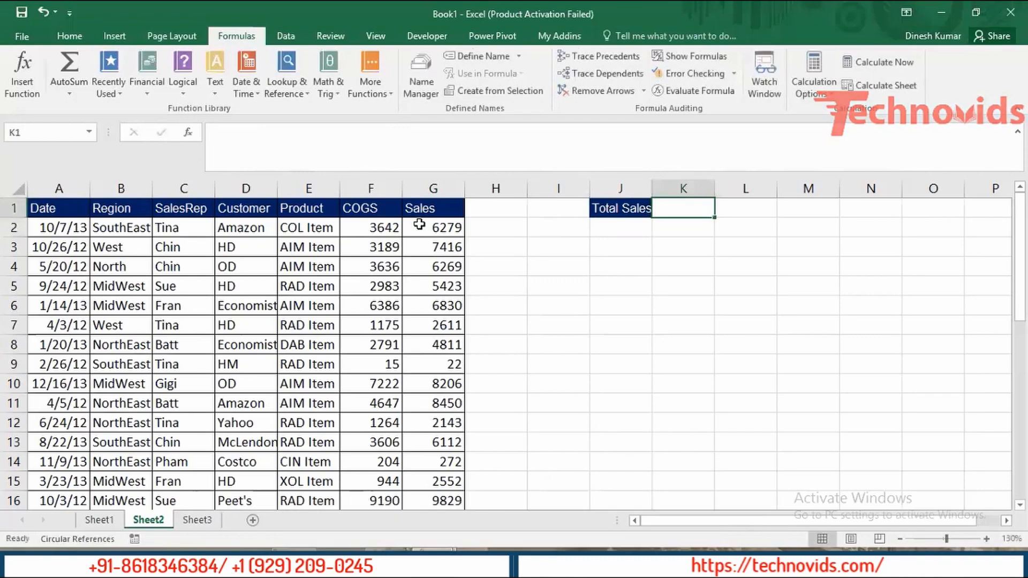
{"action": "key", "text": "Left"}
{"action": "key", "text": "Down"}
{"action": "type", "text": "=sum"}
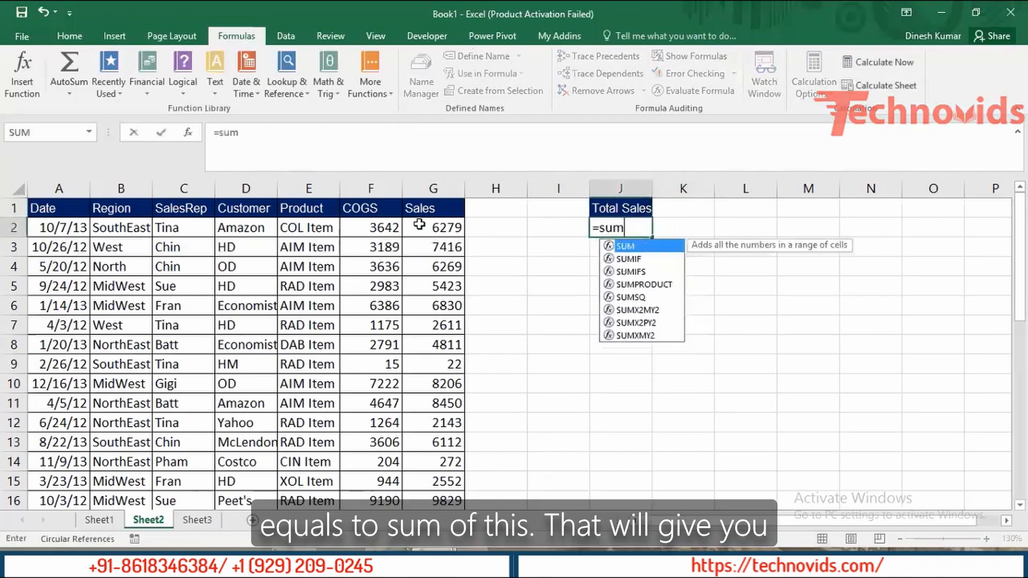
{"action": "key", "text": "Tab"}
{"action": "left_click", "coordinate": [419, 224]}
{"action": "key", "text": "ctrl+shift+Down"}
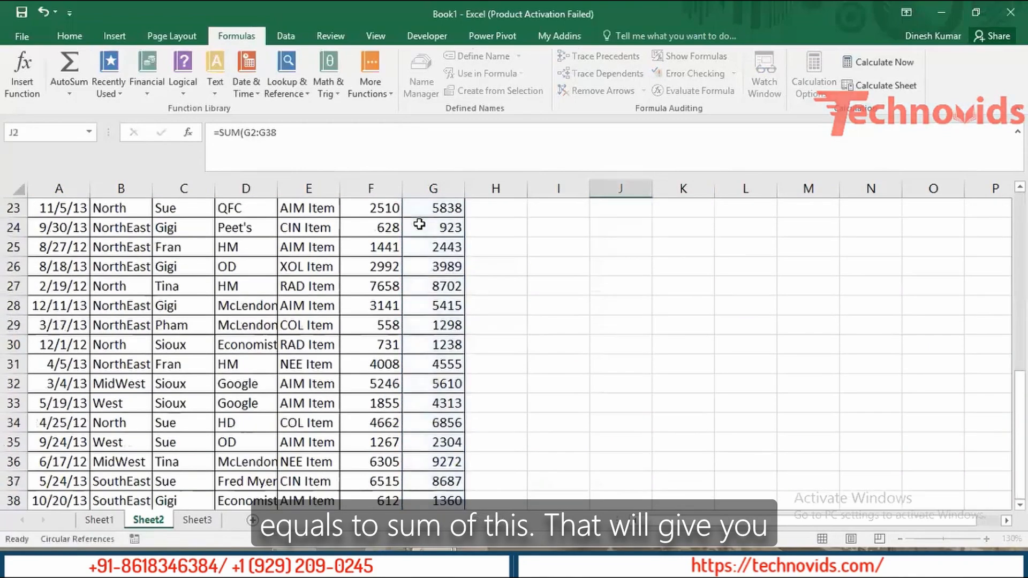
{"action": "key", "text": "Return"}
{"action": "key", "text": "Up"}
{"action": "scroll", "coordinate": [420, 224], "scroll_direction": "up", "scroll_amount": 1}
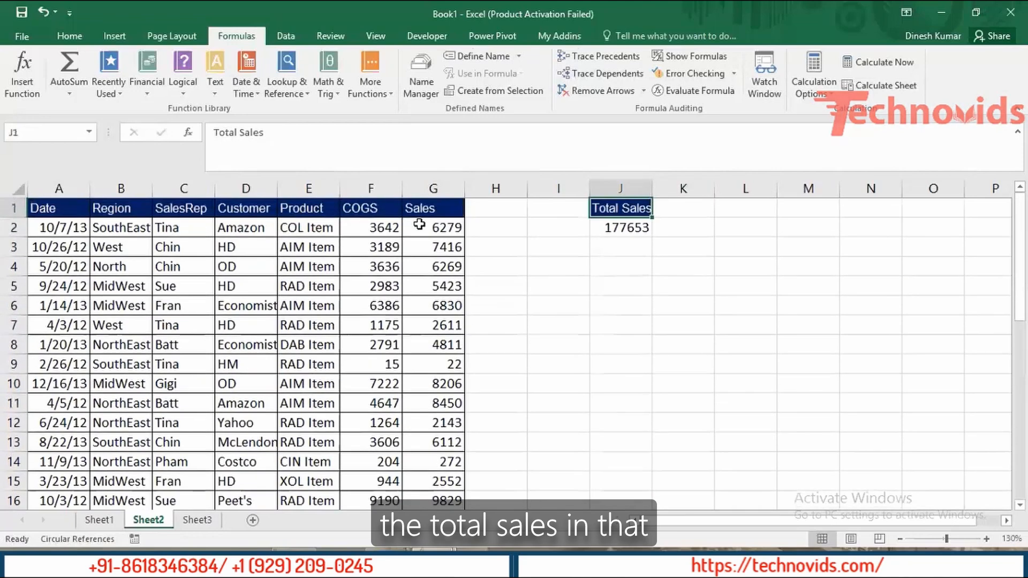
Enter the label "Region" in J5 and the region "West" below it in J6.
{"action": "key", "text": "Down"}
{"action": "key", "text": "Down"}
{"action": "key", "text": "Down"}
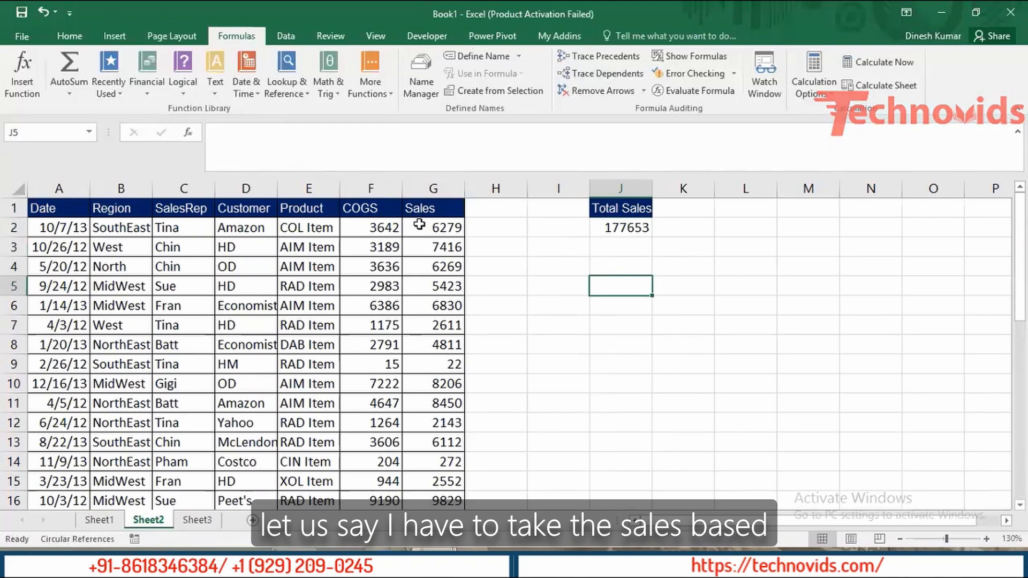
{"action": "type", "text": "Region"}
{"action": "key", "text": "Tab"}
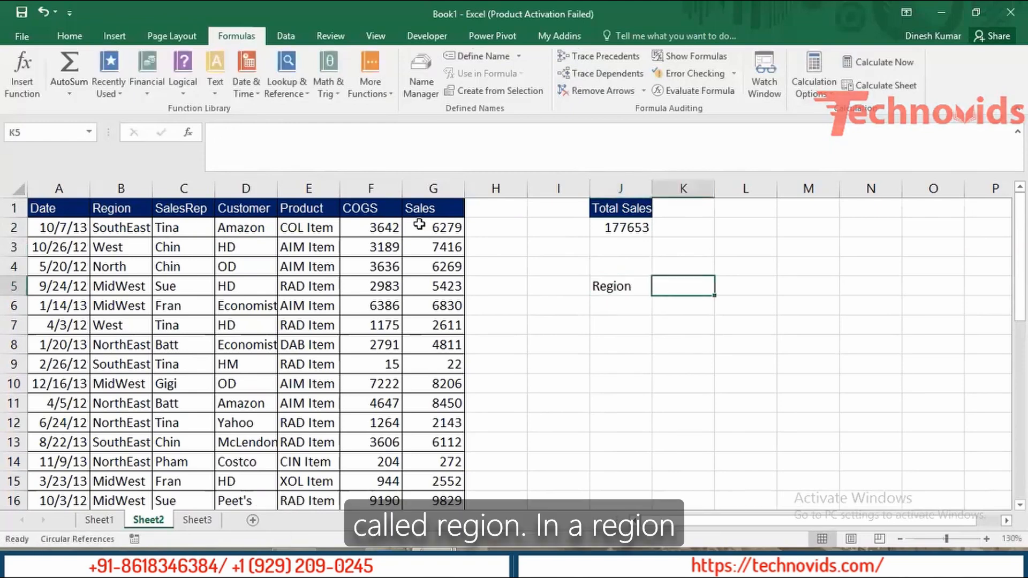
{"action": "key", "text": "Return"}
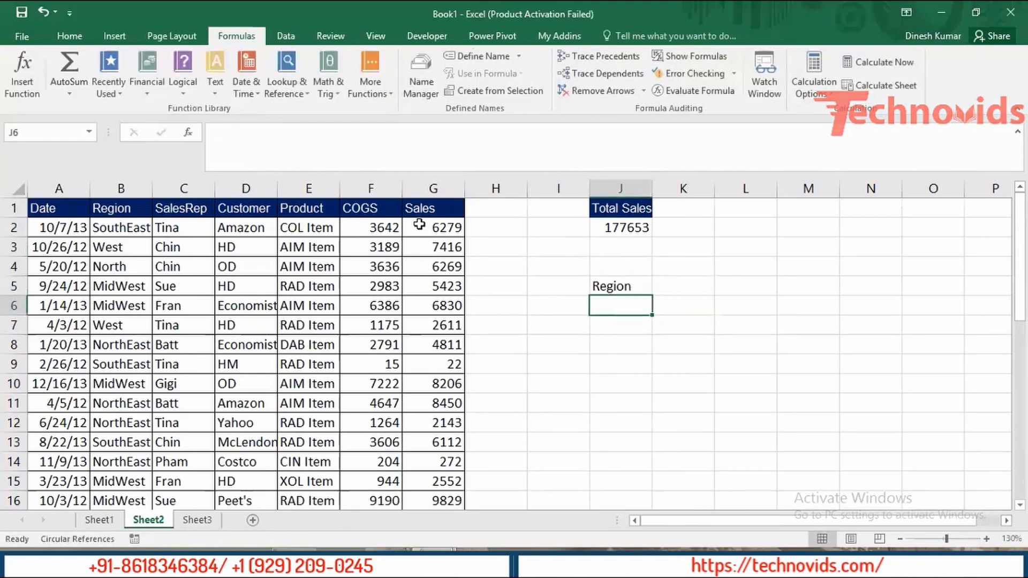
{"action": "type", "text": "West"}
{"action": "key", "text": "Tab"}
{"action": "key", "text": "Up"}
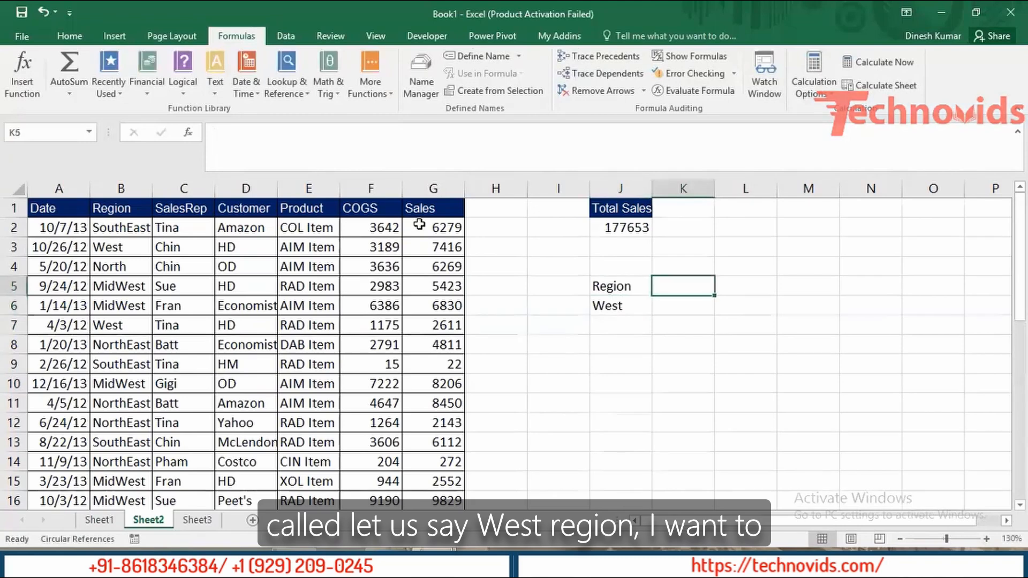
Enter the heading "Sales" in K5, beside the Region label.
{"action": "type", "text": "Sales"}
{"action": "key", "text": "Return"}
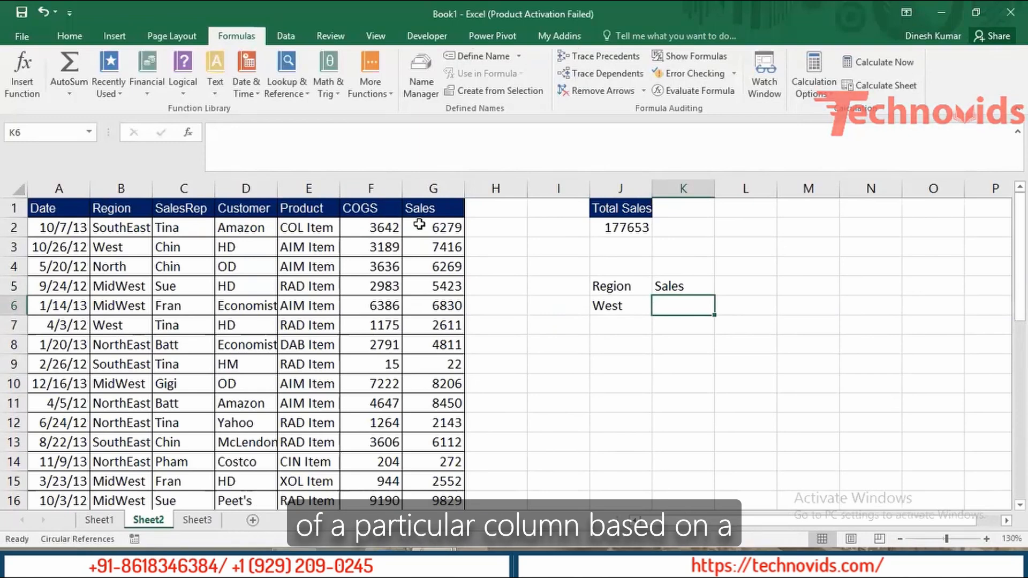
{"action": "key", "text": "Up"}
{"action": "key", "text": "Left"}
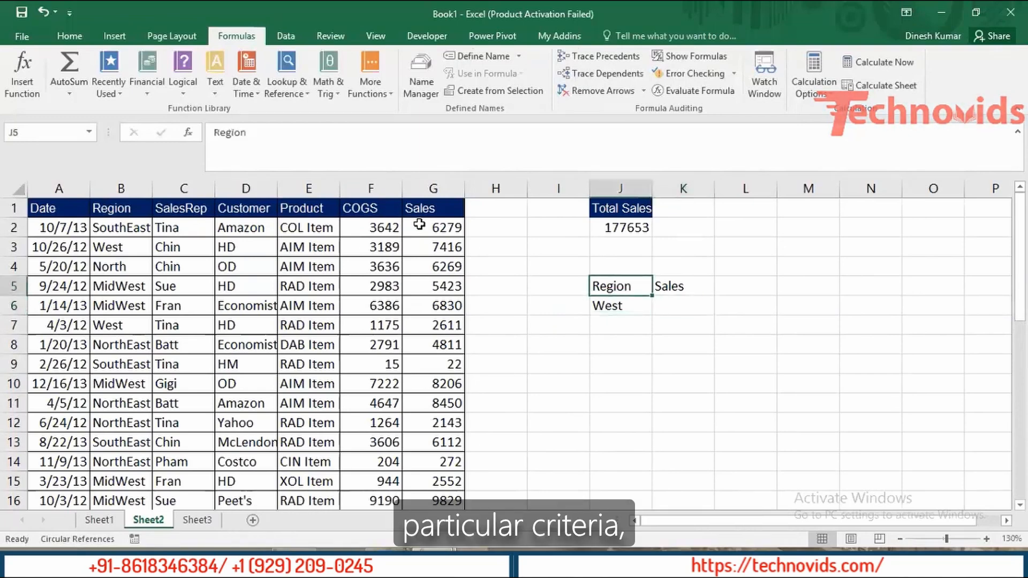
{"action": "key", "text": "shift+Down"}
{"action": "key", "text": "Right"}
{"action": "key", "text": "Left"}
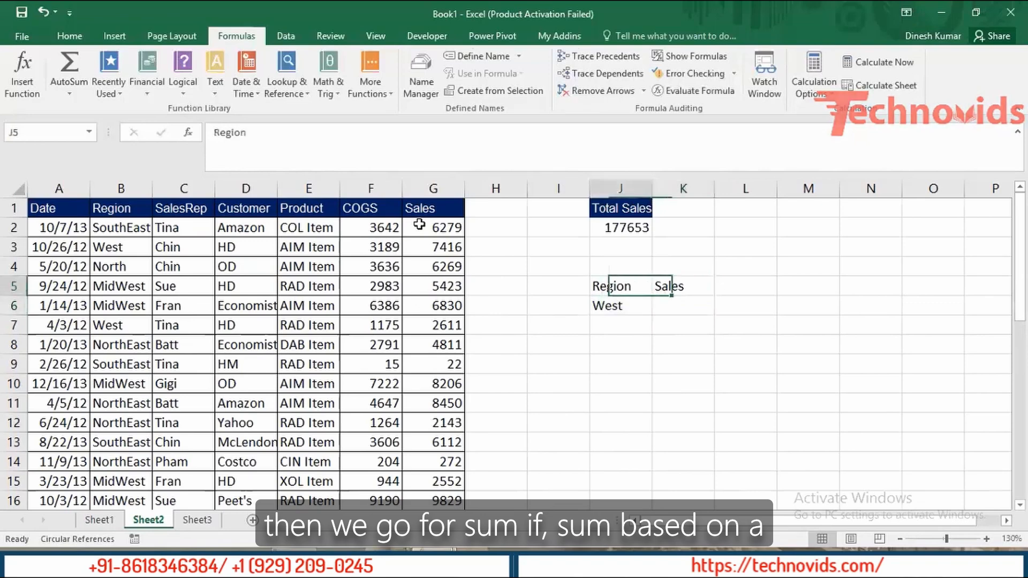
Enter the function names "SUMIF" in M4 and "SUMIFS" in M5.
{"action": "key", "text": "Left"}
{"action": "key", "text": "Up"}
{"action": "key", "text": "Right"}
{"action": "key", "text": "Right"}
{"action": "key", "text": "Right"}
{"action": "key", "text": "Right"}
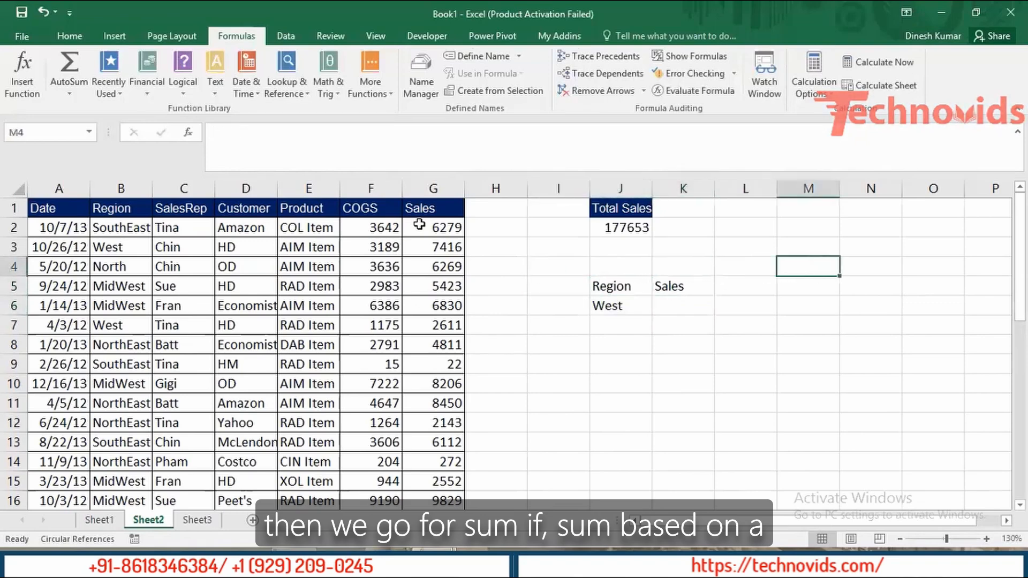
{"action": "type", "text": "SUMIF"}
{"action": "key", "text": "Return"}
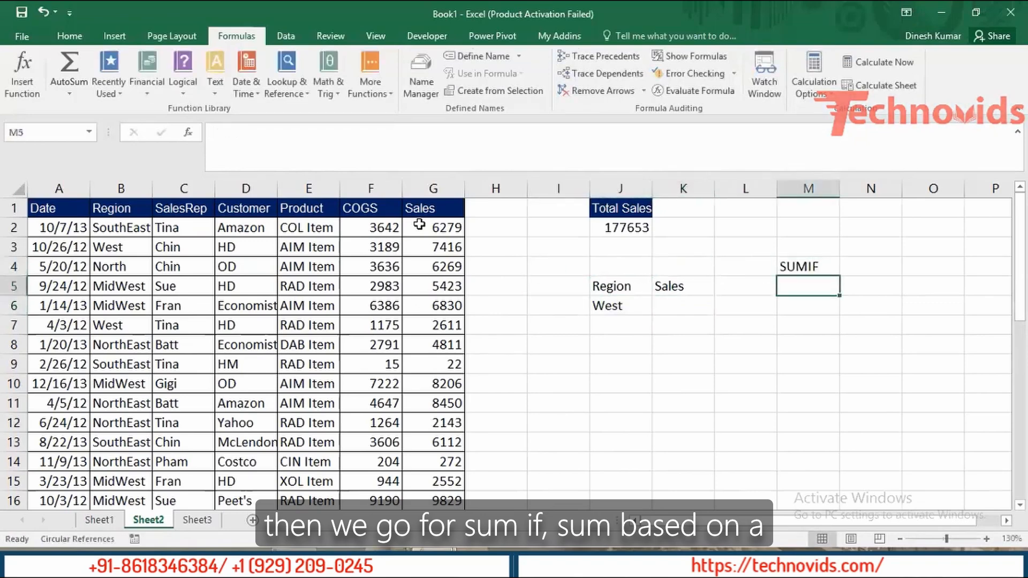
{"action": "key", "text": "Up"}
{"action": "key", "text": "Down"}
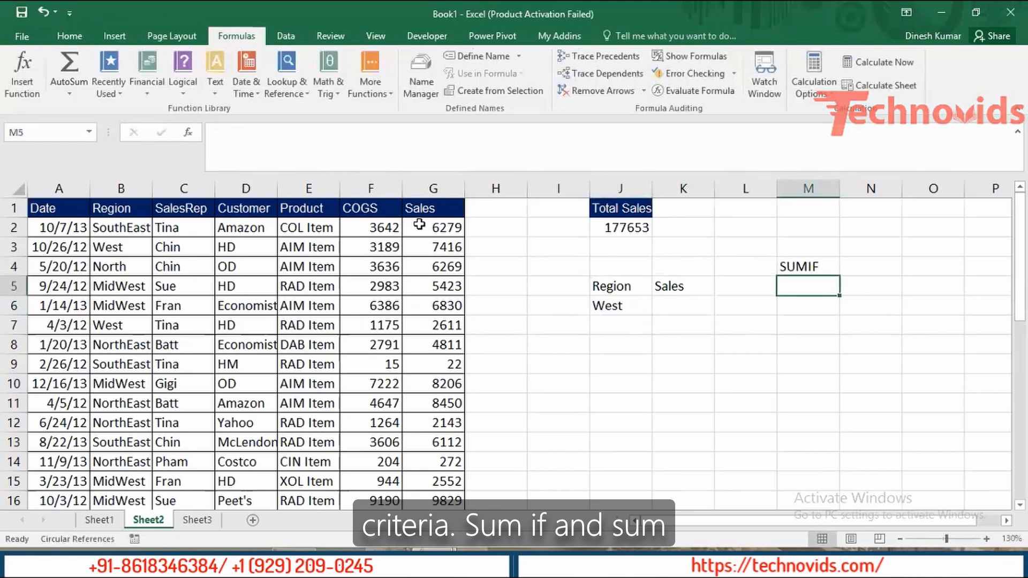
{"action": "type", "text": "SUMIFS"}
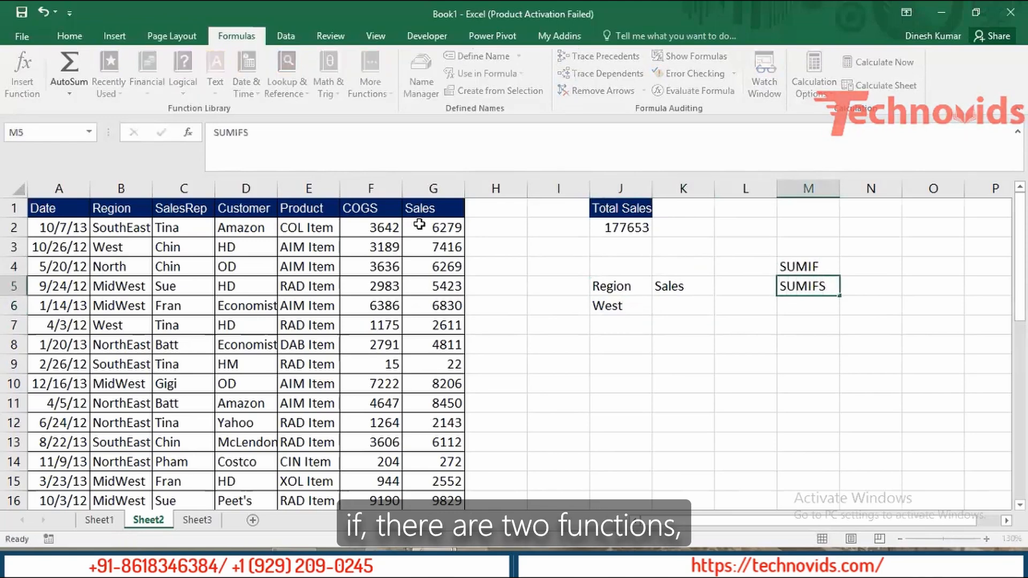
{"action": "key", "text": "Return"}
Add the note "Single Criteria" beside SUMIF in N4 and "Multiple Criterias" beside SUMIFS in N5.
{"action": "key", "text": "Up"}
{"action": "key", "text": "Up"}
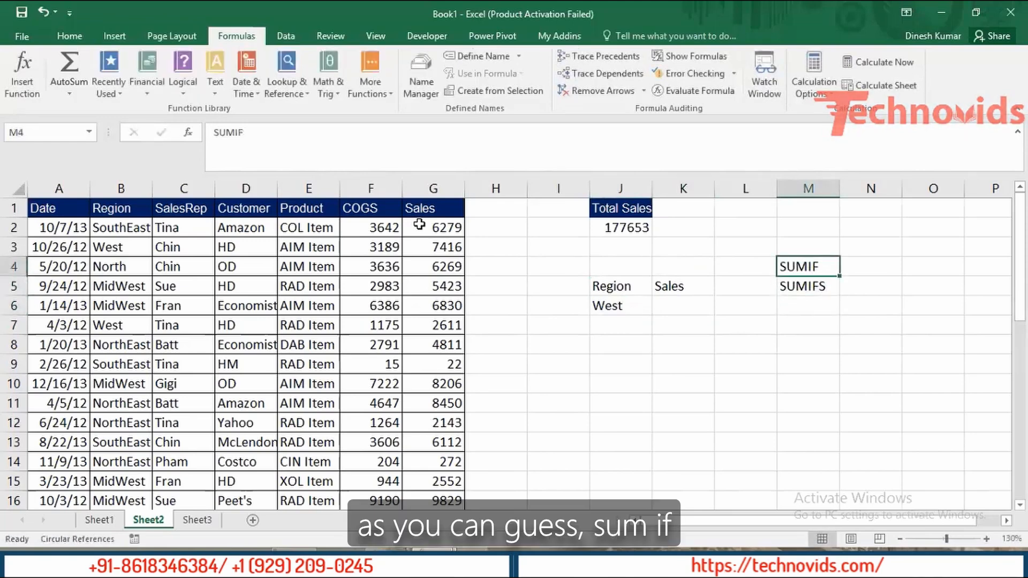
{"action": "key", "text": "Right"}
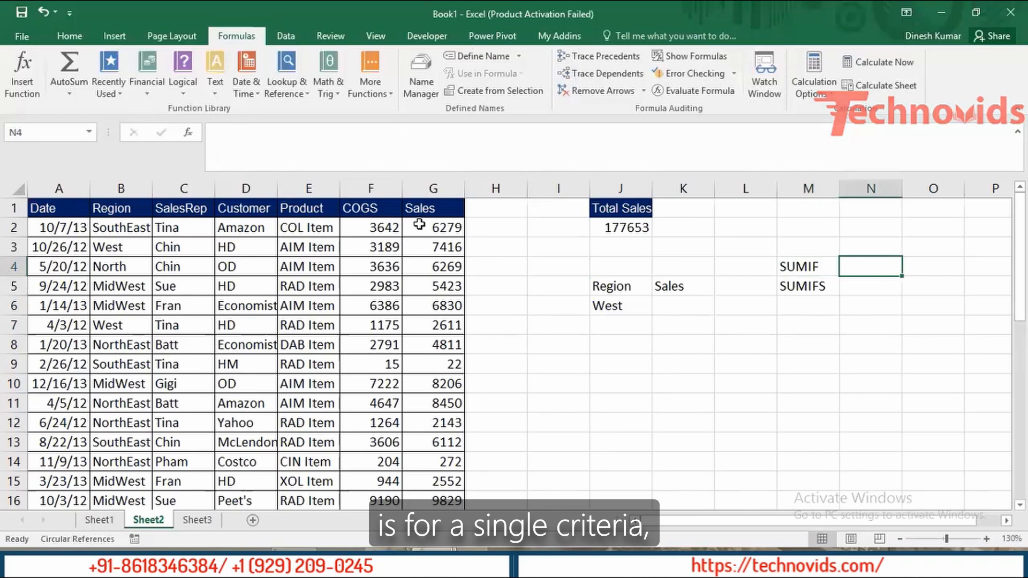
{"action": "type", "text": "Single Crit"}
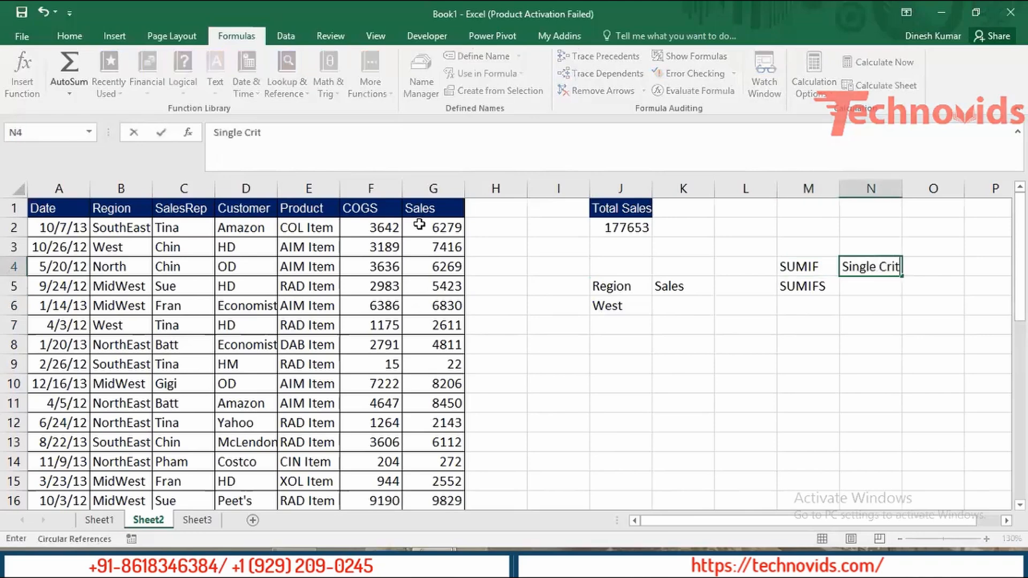
{"action": "type", "text": "eria"}
{"action": "key", "text": "Return"}
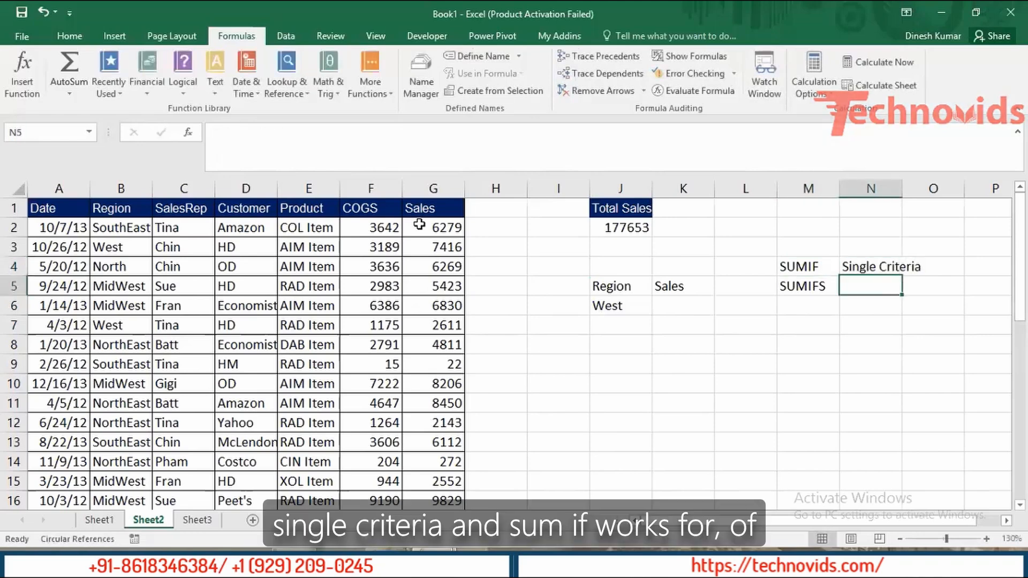
{"action": "type", "text": "Mu"}
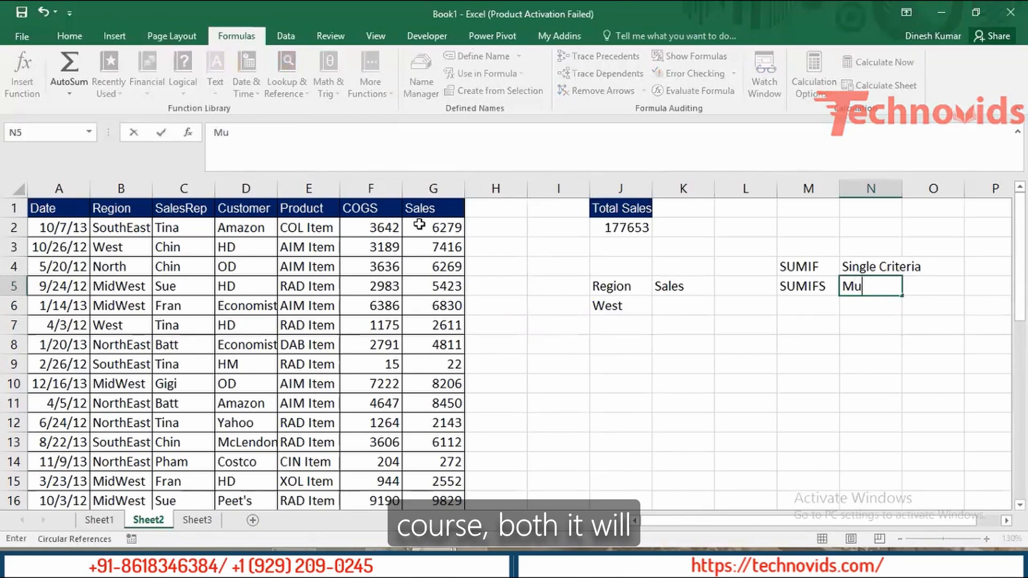
{"action": "type", "text": "lti"}
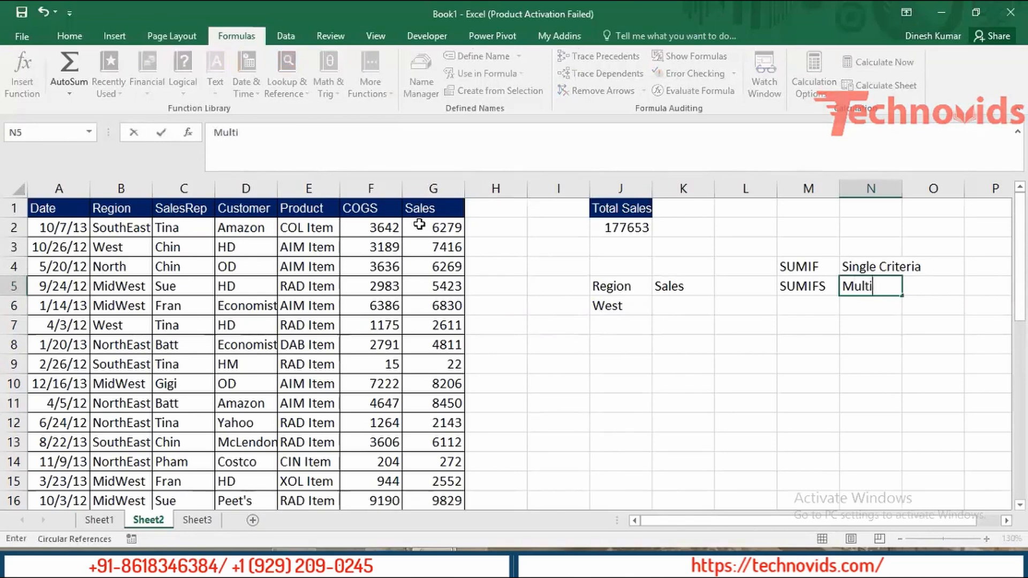
{"action": "type", "text": "ple Criterias"}
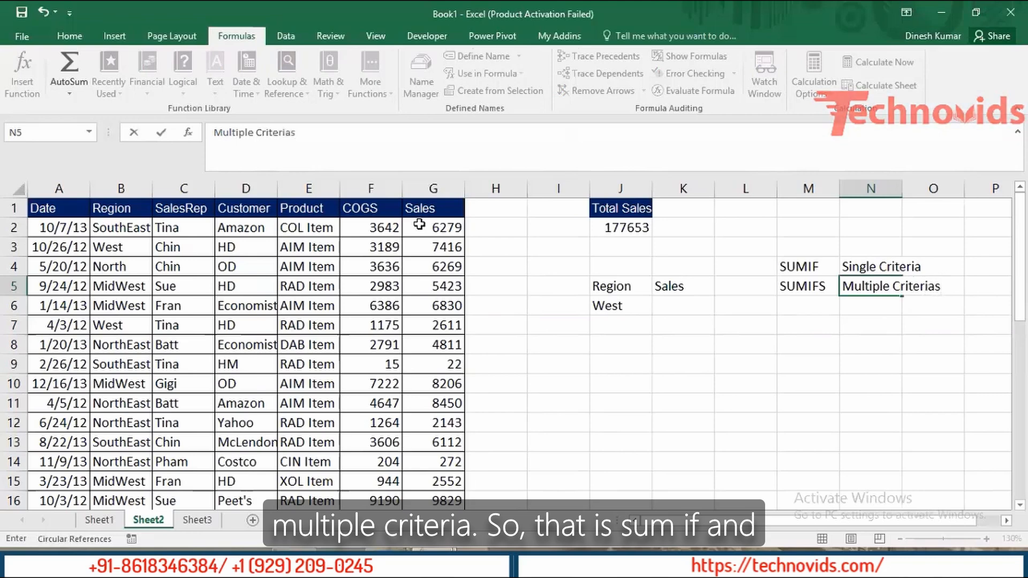
{"action": "key", "text": "Return"}
Review the SUMIF and SUMIFS notes in M4:N5 and the West region criterion in J6.
{"action": "key", "text": "Up"}
{"action": "key", "text": "Up"}
{"action": "key", "text": "Left"}
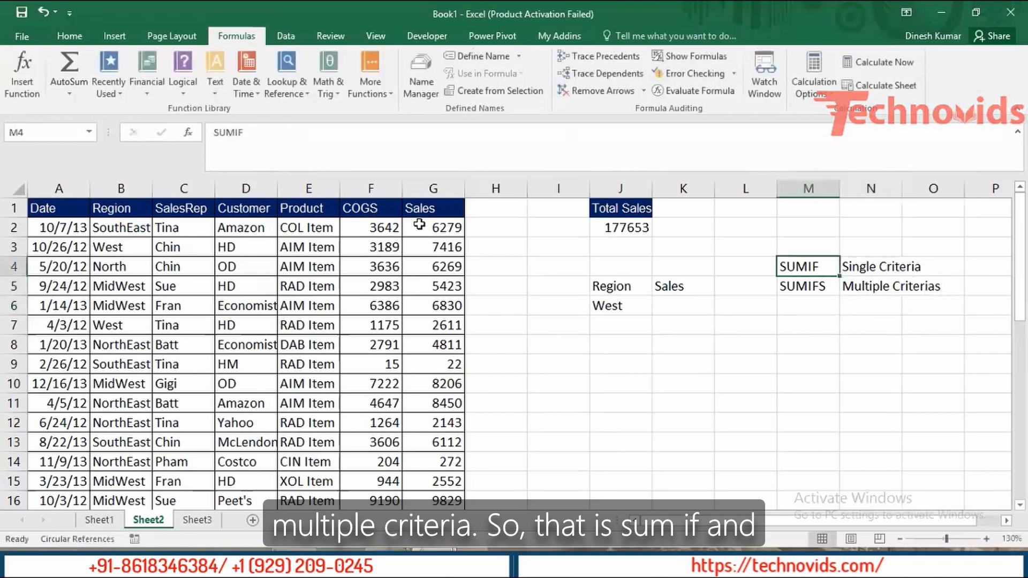
{"action": "key", "text": "shift+Right"}
{"action": "key", "text": "shift+Down"}
{"action": "key", "text": "Left"}
{"action": "key", "text": "Left"}
{"action": "key", "text": "Left"}
{"action": "key", "text": "Down"}
{"action": "key", "text": "Right"}
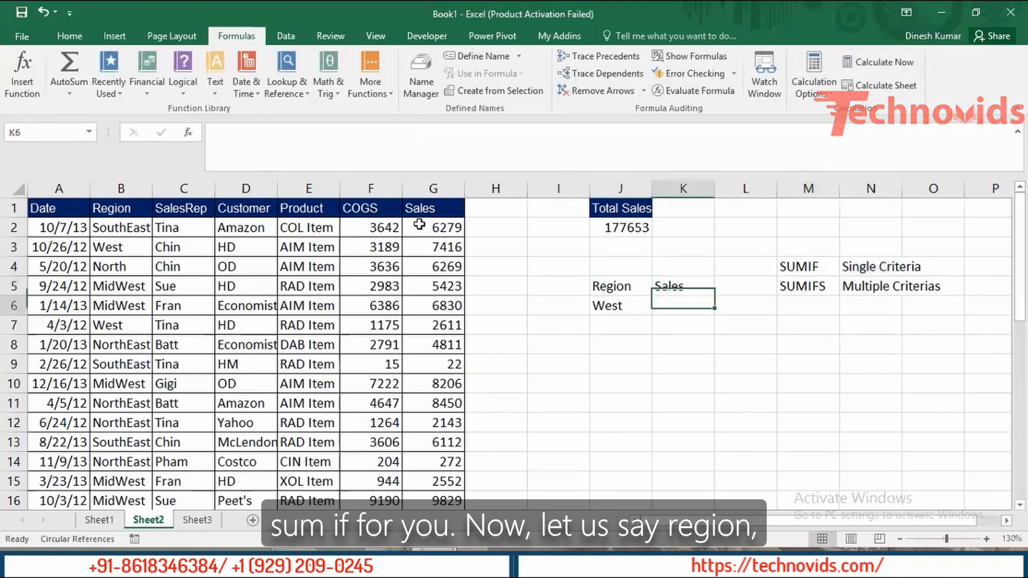
{"action": "key", "text": "Down"}
{"action": "key", "text": "Left"}
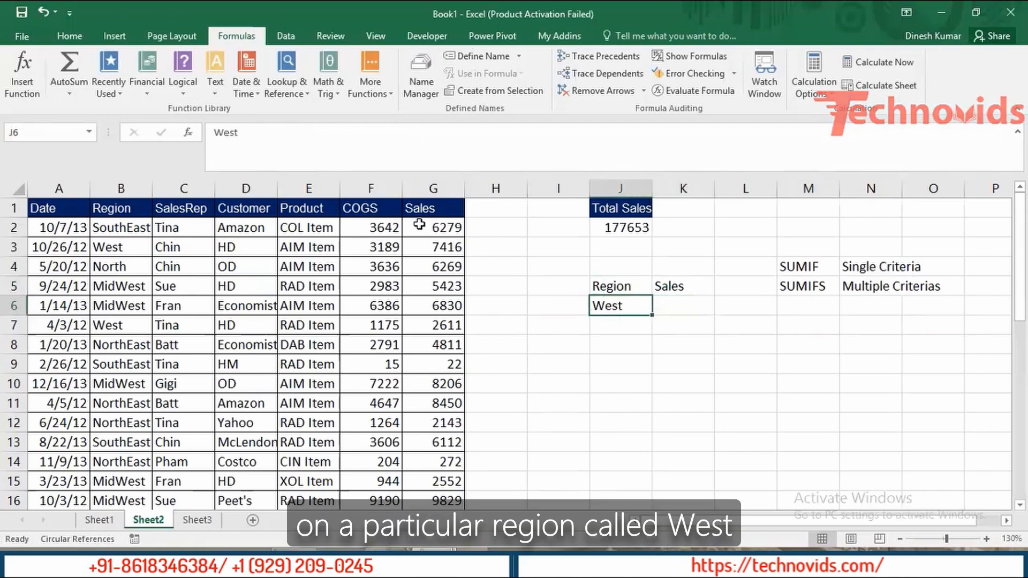
Start a SUMIF formula in K6 with the Region values B2:B38 as the range and J6 as the criteria.
{"action": "key", "text": "Up"}
{"action": "key", "text": "Right"}
{"action": "key", "text": "Down"}
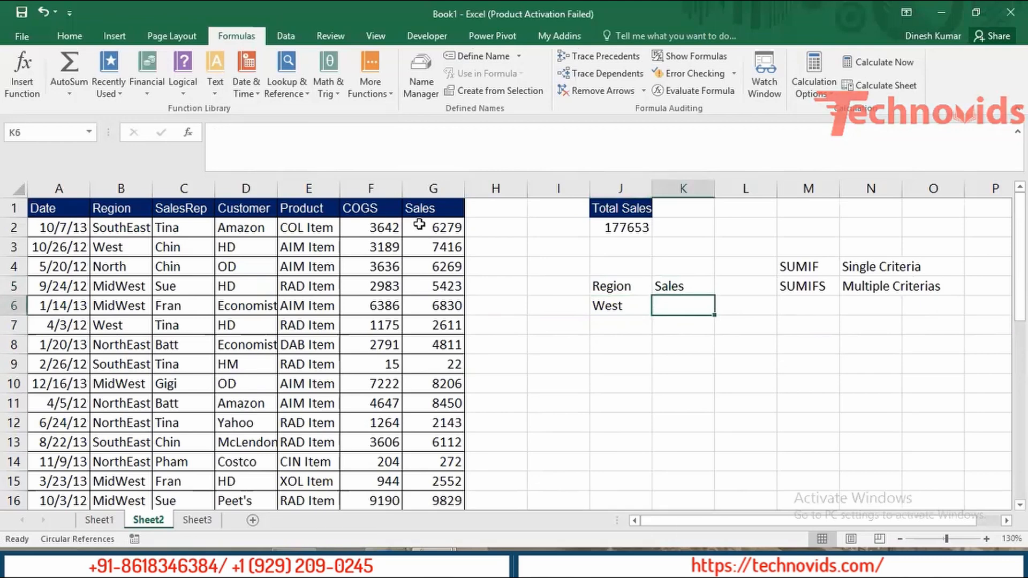
{"action": "type", "text": "="}
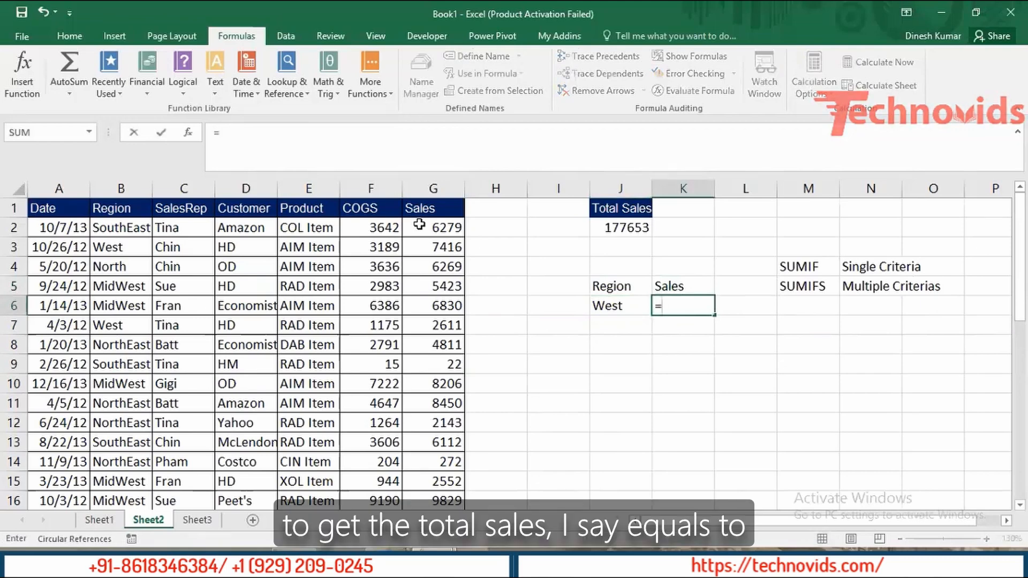
{"action": "type", "text": "sumi"}
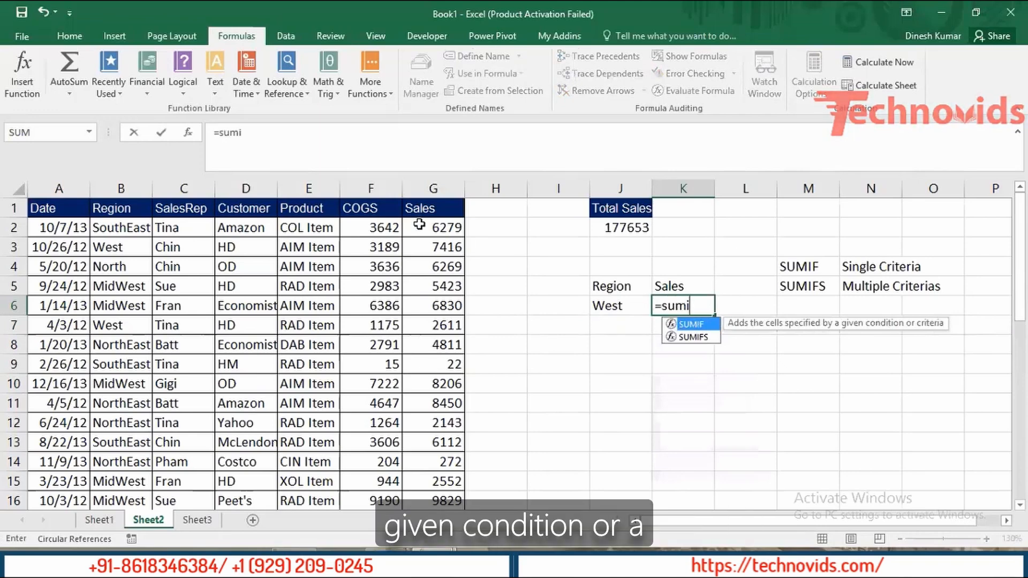
{"action": "key", "text": "Tab"}
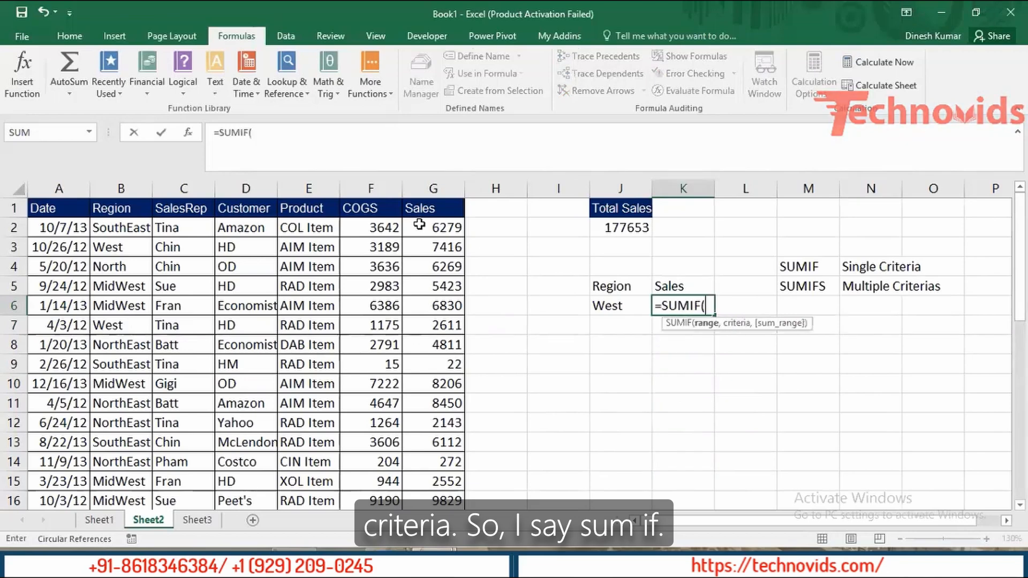
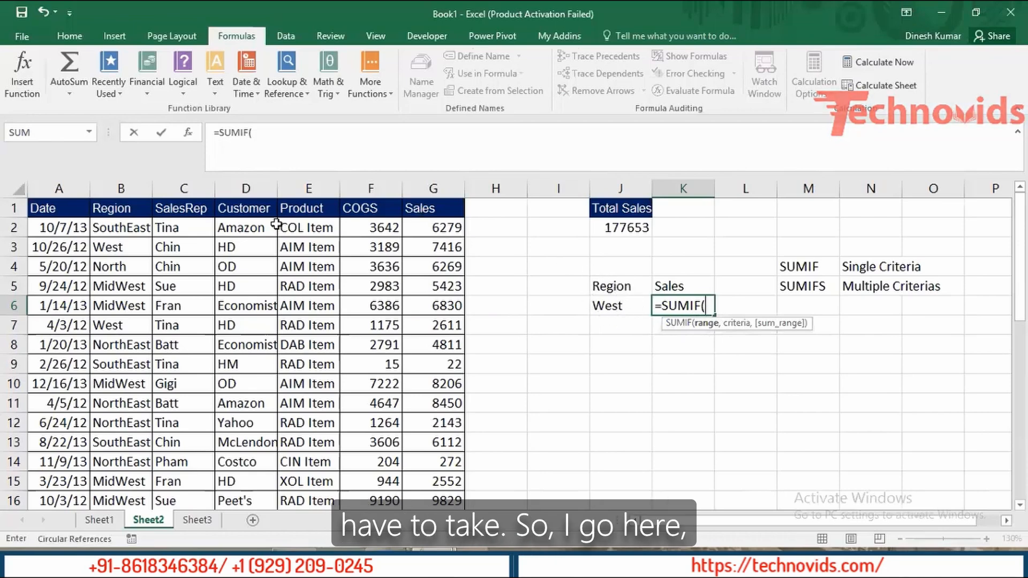
{"action": "left_click", "coordinate": [133, 227]}
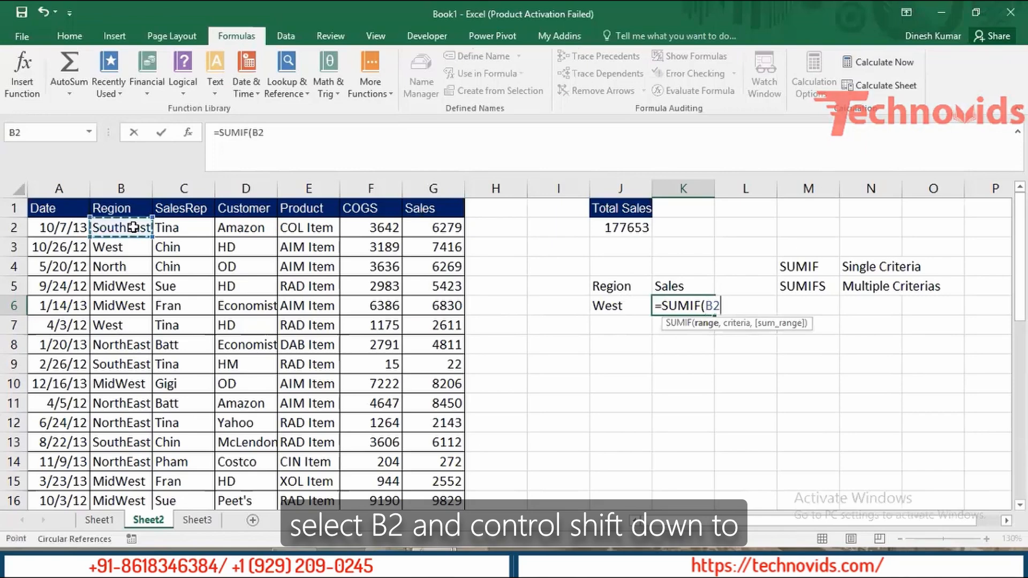
{"action": "key", "text": "ctrl+shift+Down"}
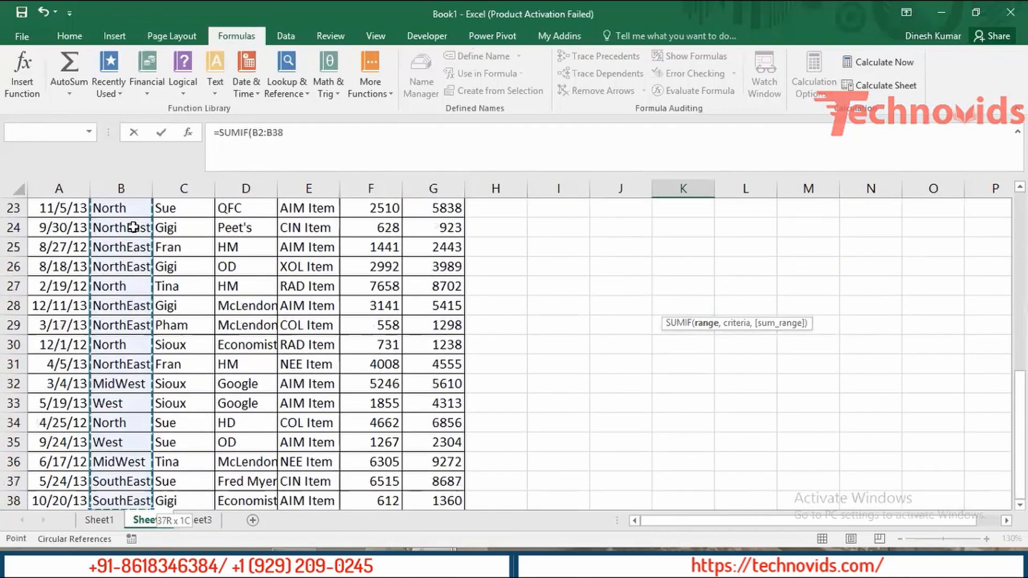
{"action": "type", "text": ","}
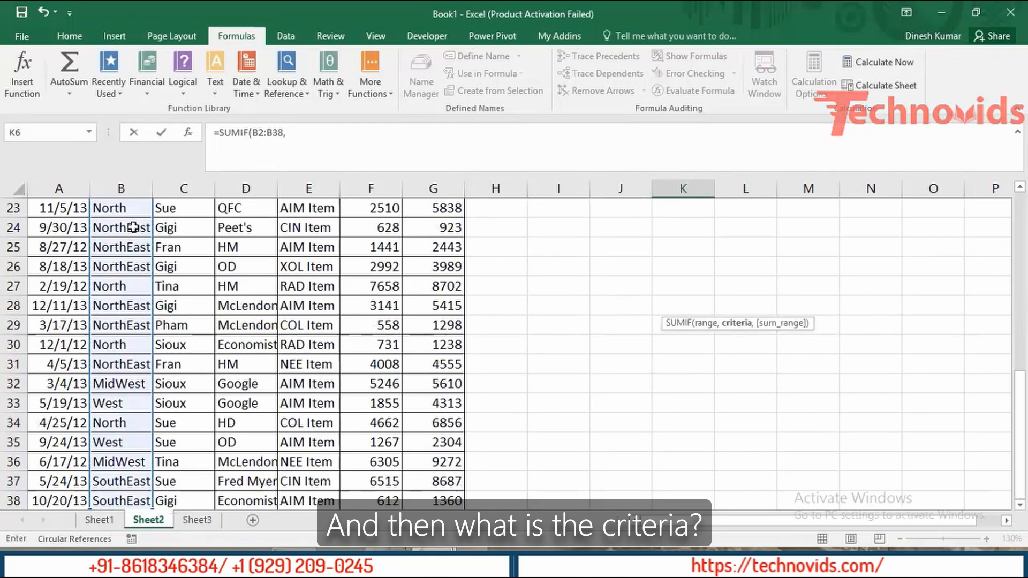
{"action": "key", "text": "Left"}
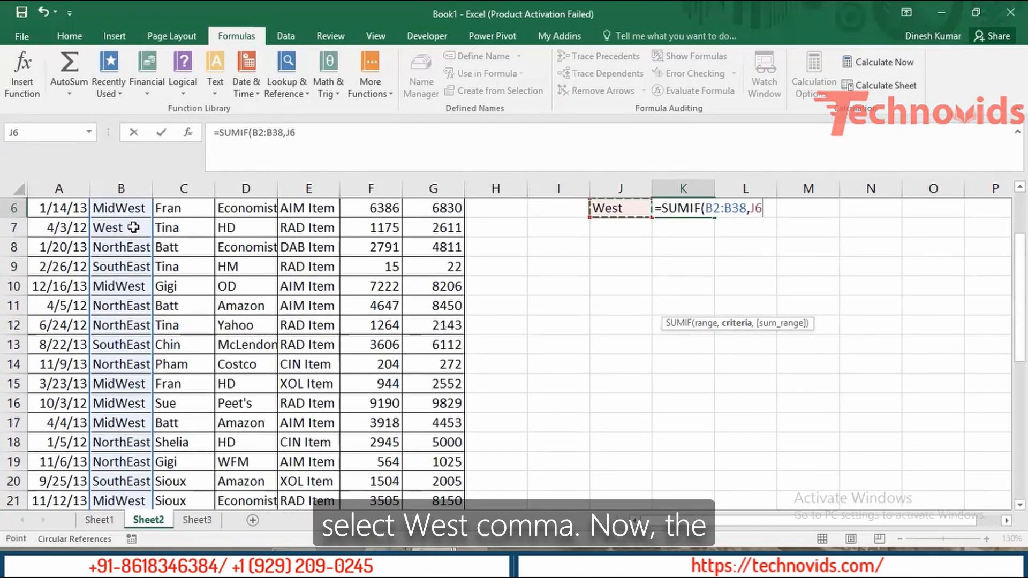
{"action": "type", "text": ","}
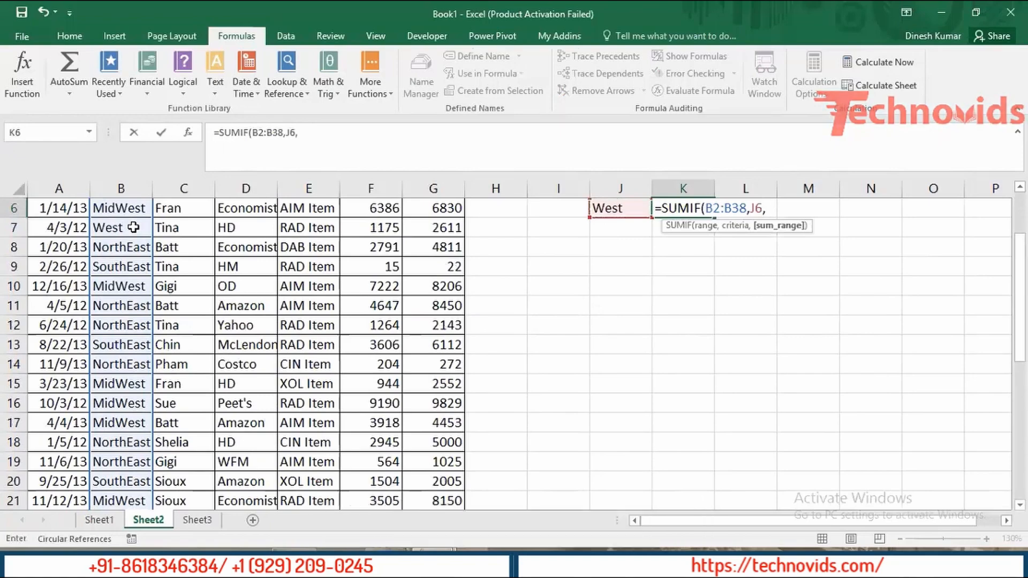
Complete the SUMIF formula in K6 with the Sales values G2:G38 as the sum range.
{"action": "key", "text": "Left"}
{"action": "key", "text": "Left"}
{"action": "key", "text": "Left"}
{"action": "key", "text": "Left"}
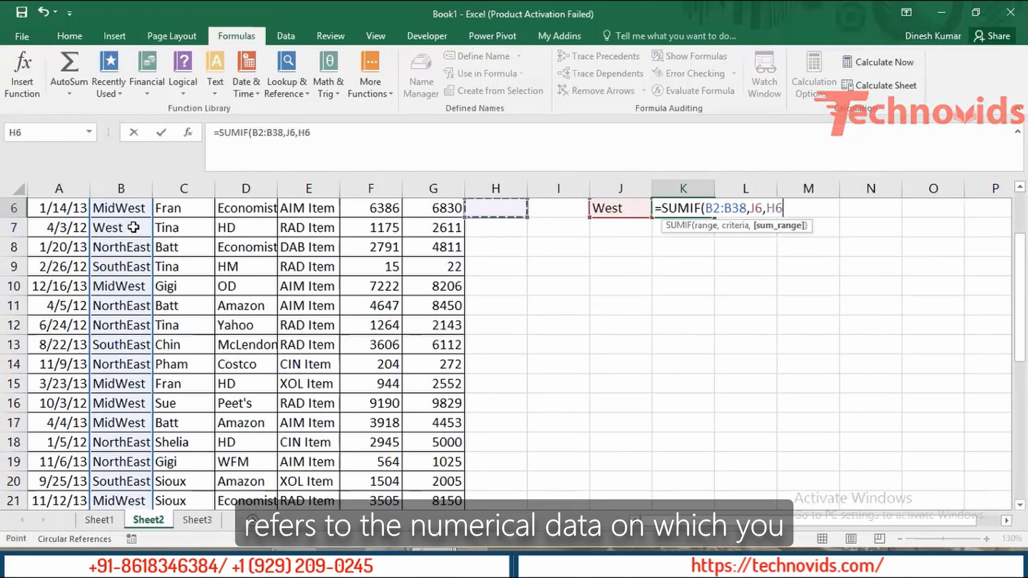
{"action": "key", "text": "Up"}
{"action": "key", "text": "Up"}
{"action": "key", "text": "Up"}
{"action": "key", "text": "Up"}
{"action": "key", "text": "Up"}
{"action": "key", "text": "Down"}
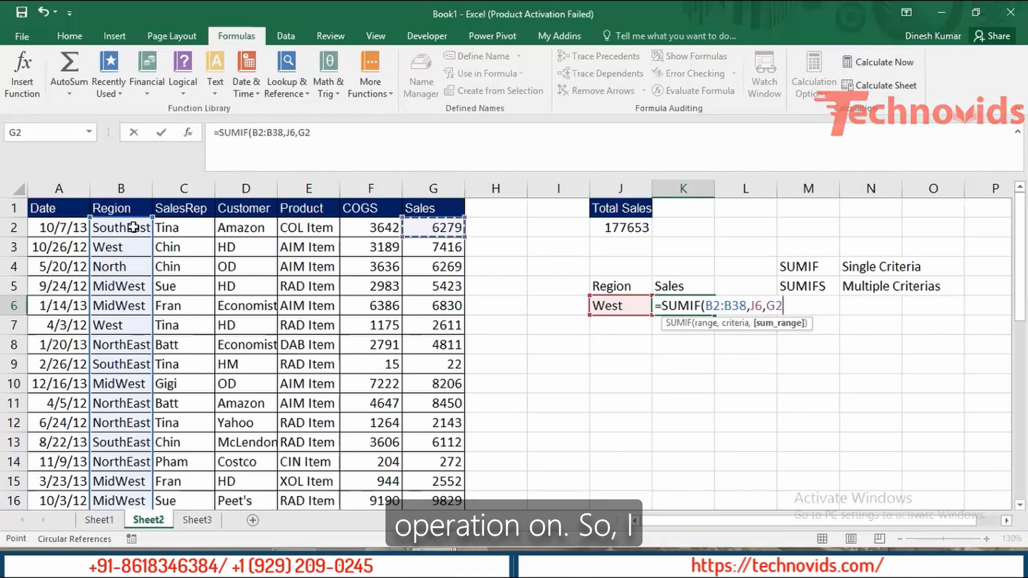
{"action": "key", "text": "ctrl+shift+Down"}
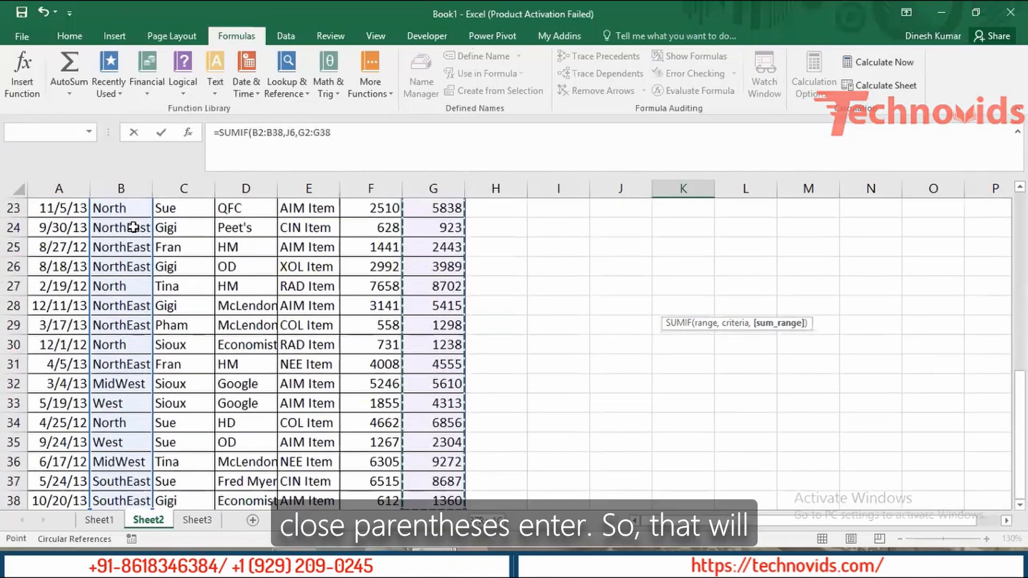
{"action": "type", "text": ")"}
{"action": "key", "text": "Return"}
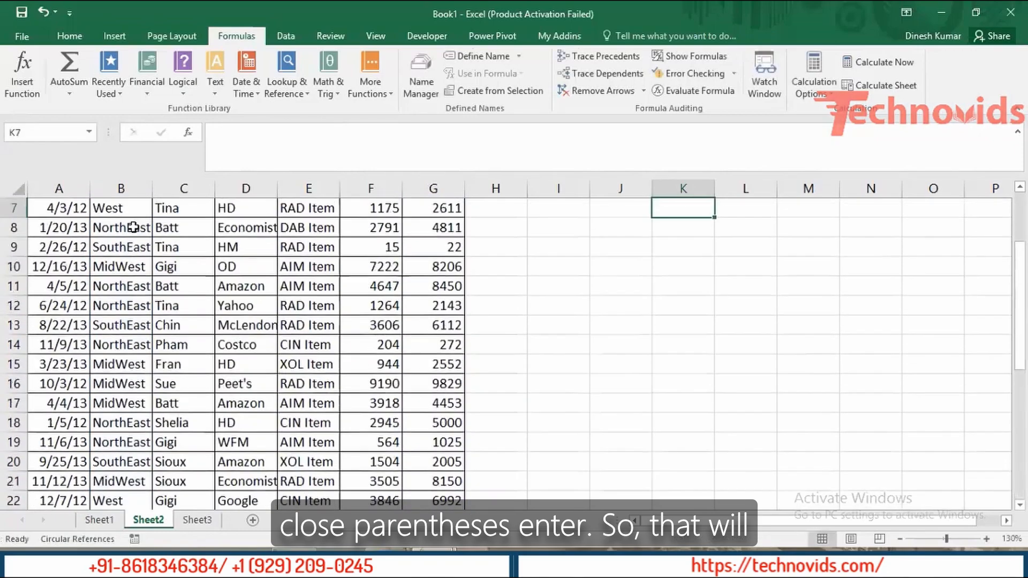
Review the range, criteria and sum range arguments of the SUMIF formula in K6, leaving the formula as it is.
{"action": "key", "text": "Up"}
{"action": "scroll", "coordinate": [133, 227], "scroll_direction": "up", "scroll_amount": 1}
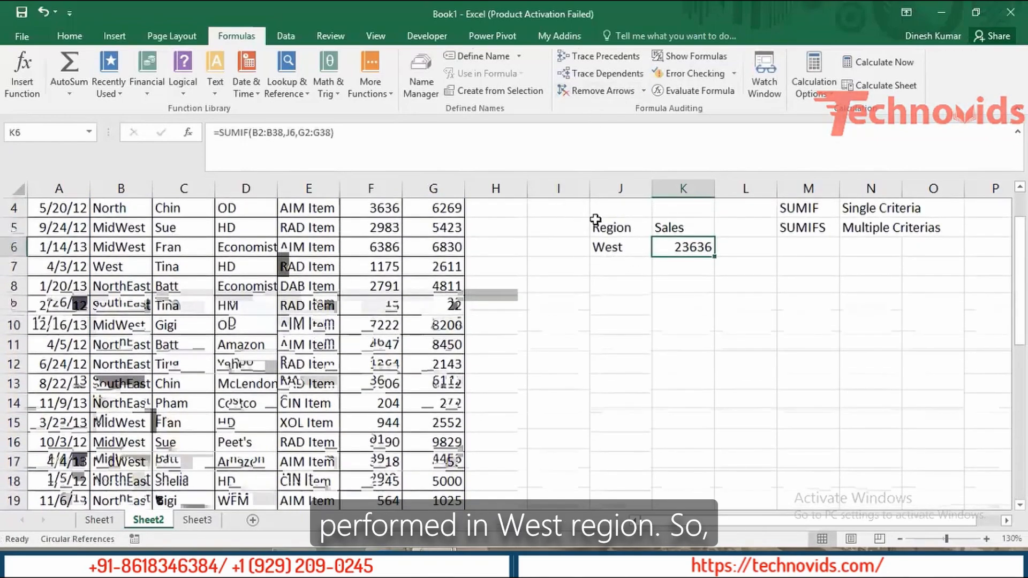
{"action": "double_click", "coordinate": [680, 248]}
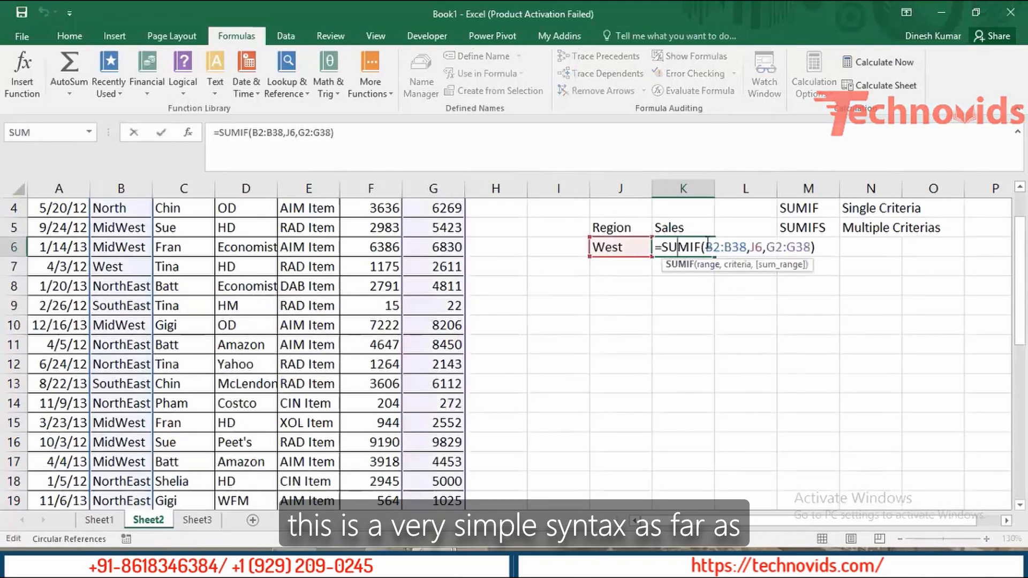
{"action": "left_click", "coordinate": [706, 265]}
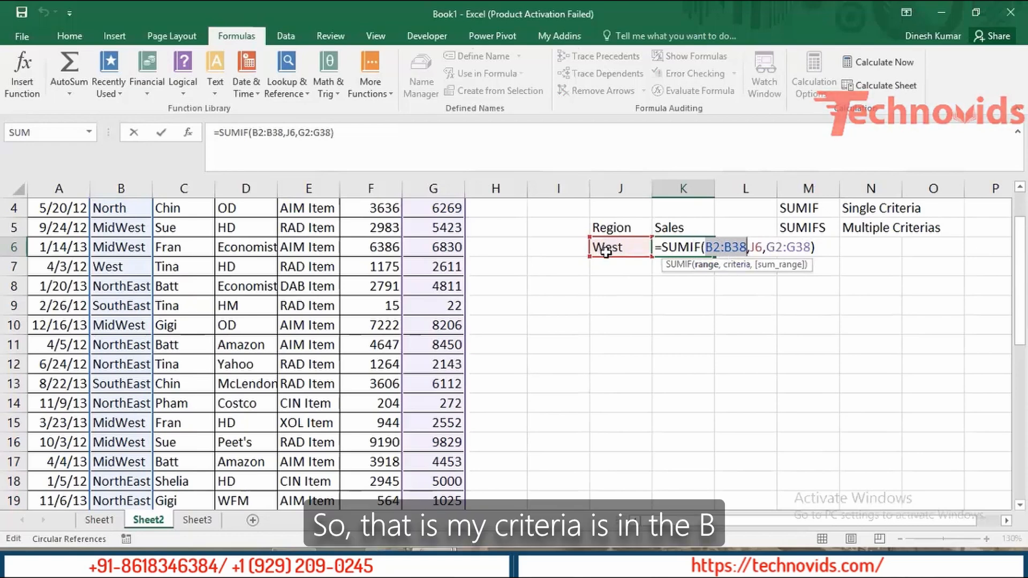
{"action": "left_click", "coordinate": [737, 265]}
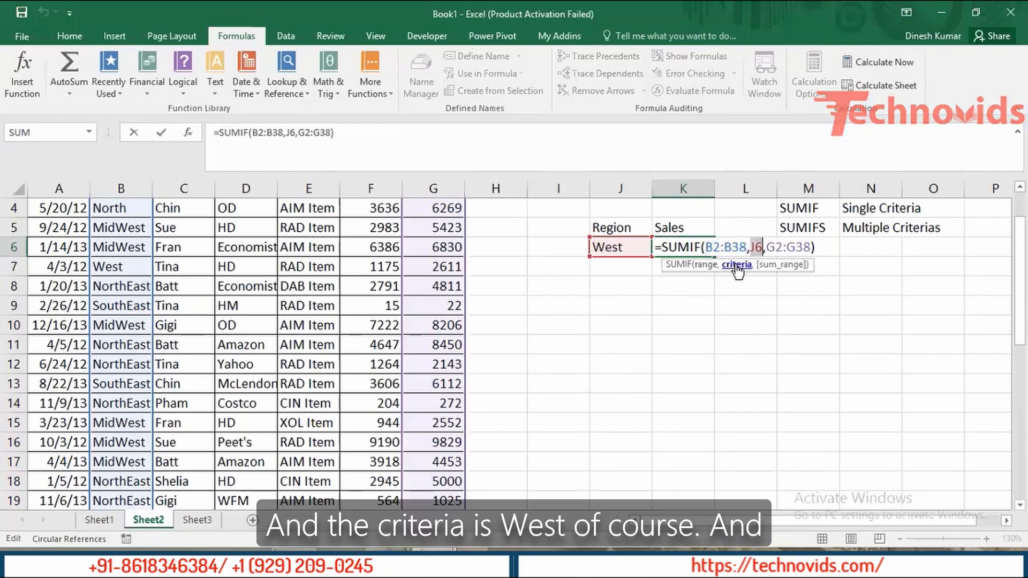
{"action": "left_click", "coordinate": [791, 267]}
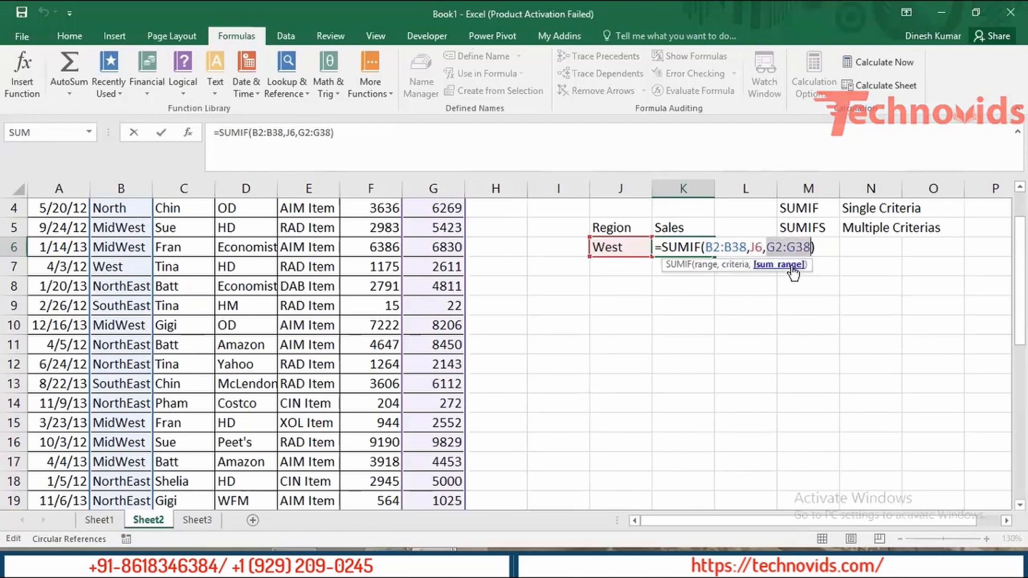
{"action": "key", "text": "Return"}
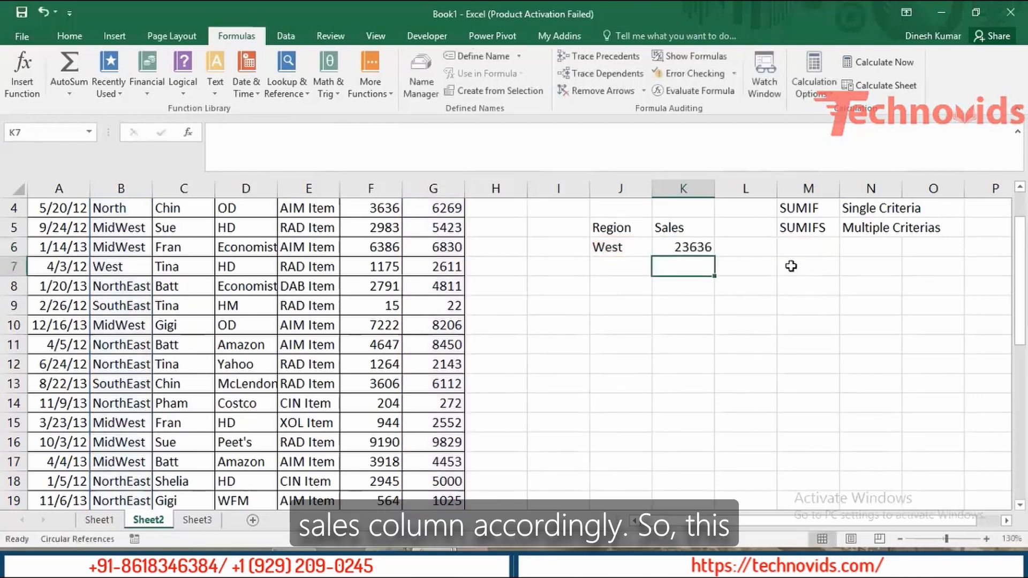
{"action": "key", "text": "Up"}
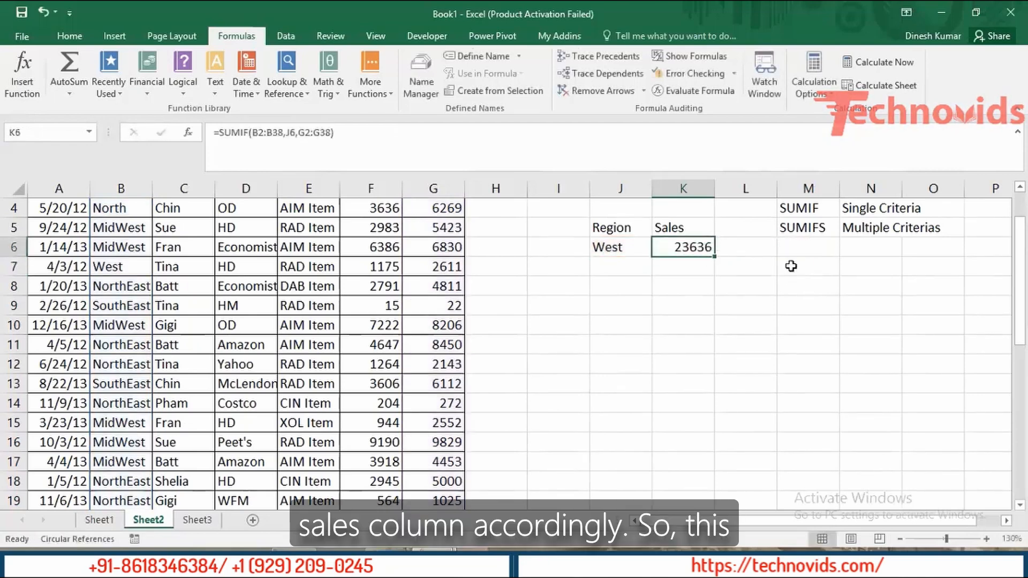
{"action": "double_click", "coordinate": [685, 245]}
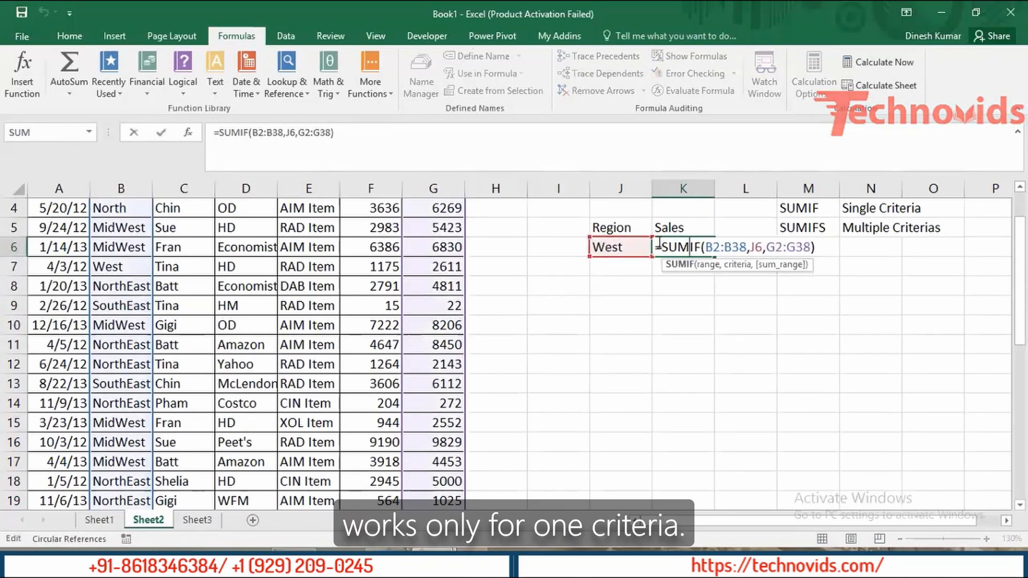
{"action": "key", "text": "Escape"}
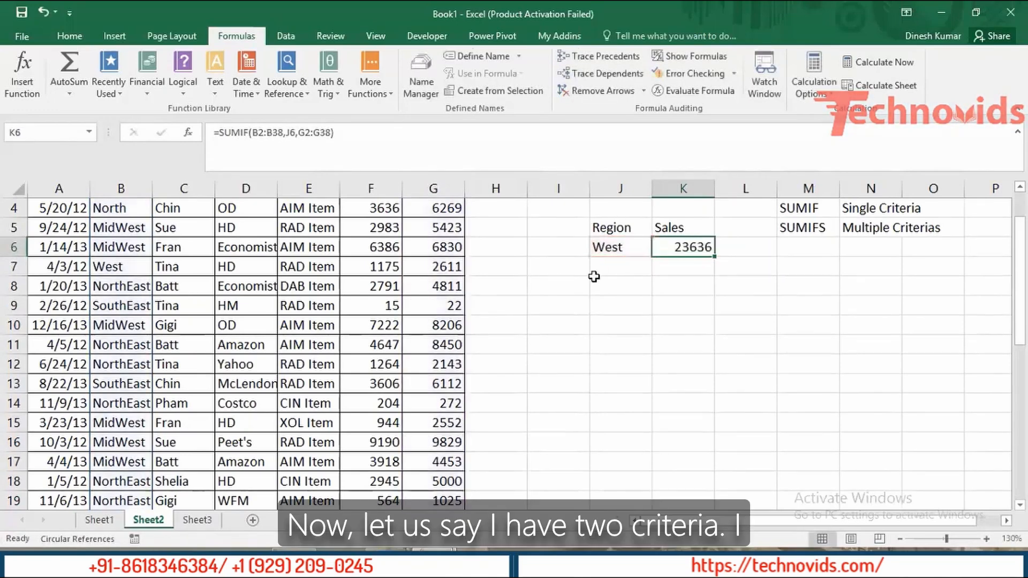
Add the headers "Region" in J9 and "Customer" in K9 for a two-criteria sales lookup.
{"action": "key", "text": "Down"}
{"action": "key", "text": "Down"}
{"action": "key", "text": "Down"}
{"action": "key", "text": "Left"}
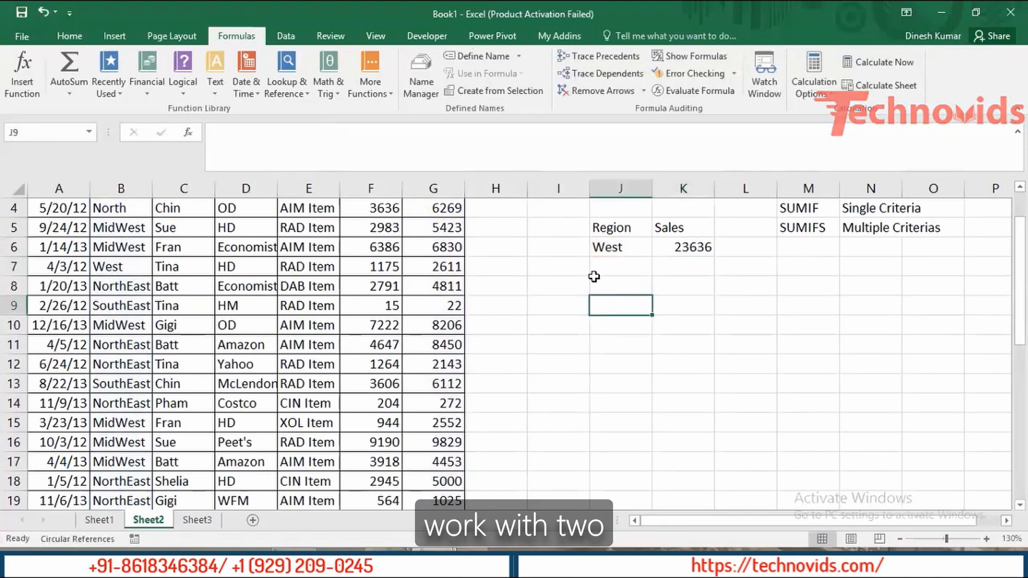
{"action": "type", "text": "Region"}
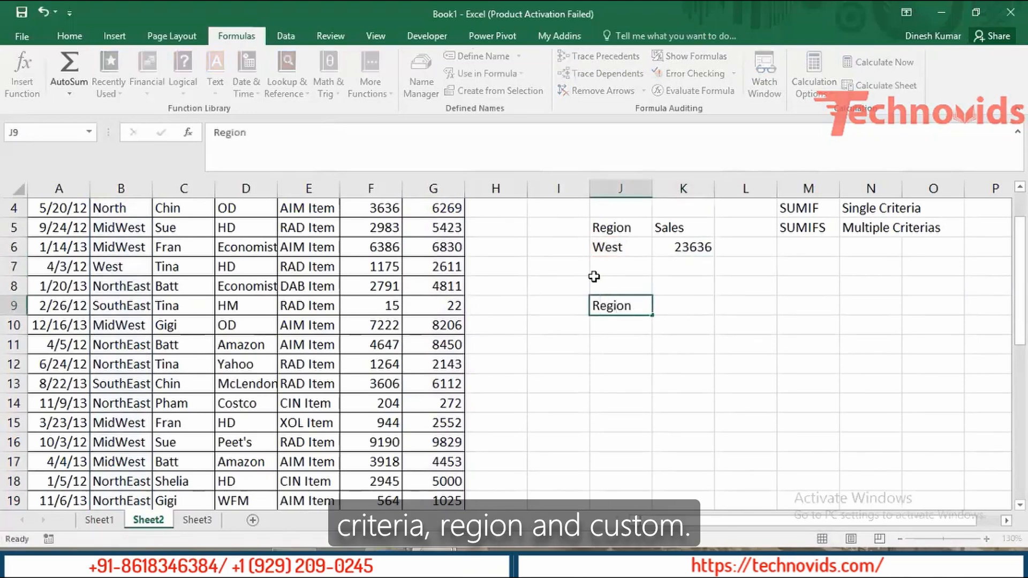
{"action": "key", "text": "Tab"}
{"action": "type", "text": "Custo"}
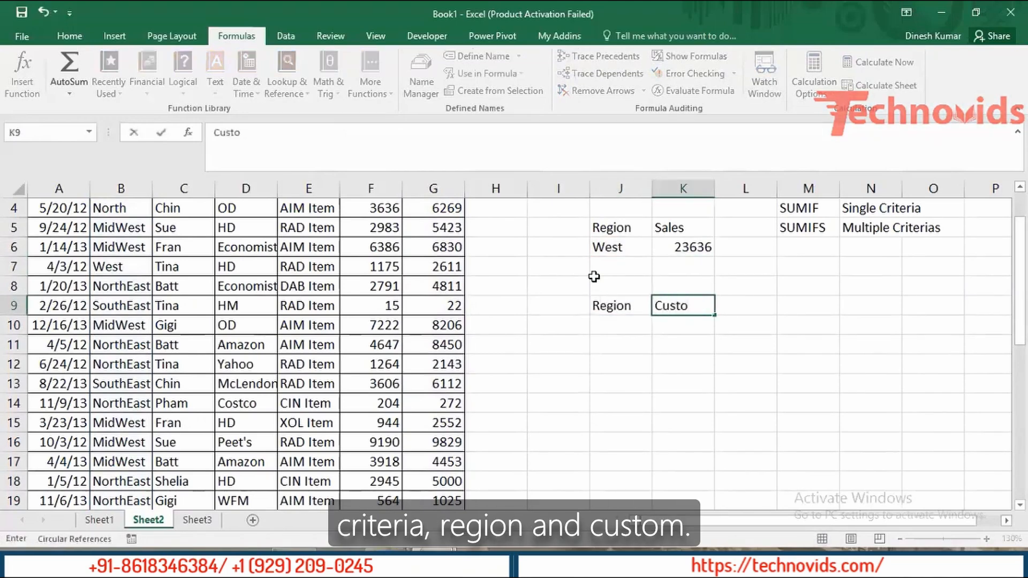
{"action": "type", "text": "mer"}
{"action": "key", "text": "Tab"}
{"action": "key", "text": "Left"}
{"action": "key", "text": "Left"}
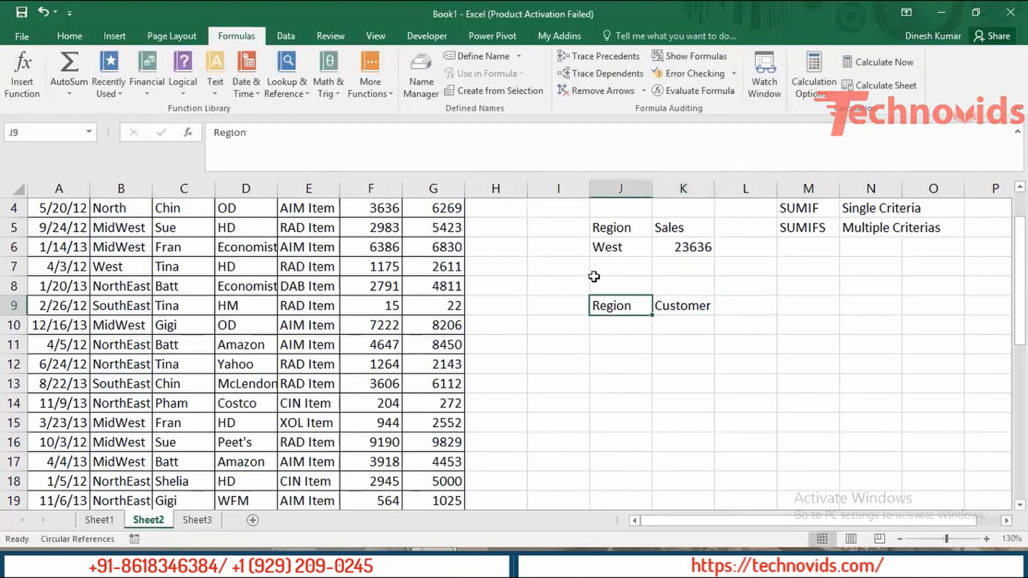
Enter the criteria "SouthEast" in J10 under Region and "Amazon" in K10 under Customer.
{"action": "key", "text": "Home"}
{"action": "key", "text": "ctrl+Home"}
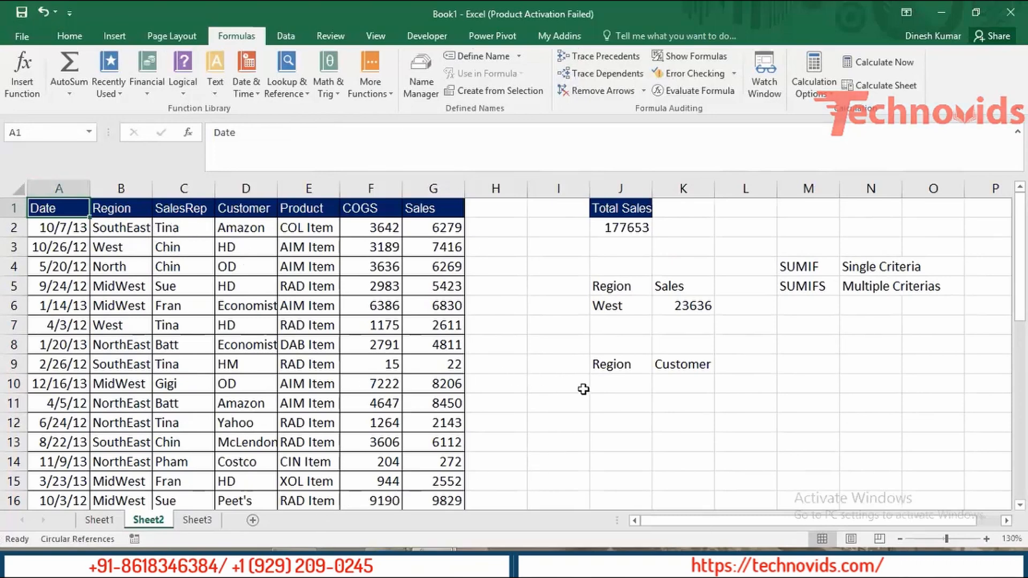
{"action": "left_click", "coordinate": [610, 390]}
{"action": "type", "text": "Sou"}
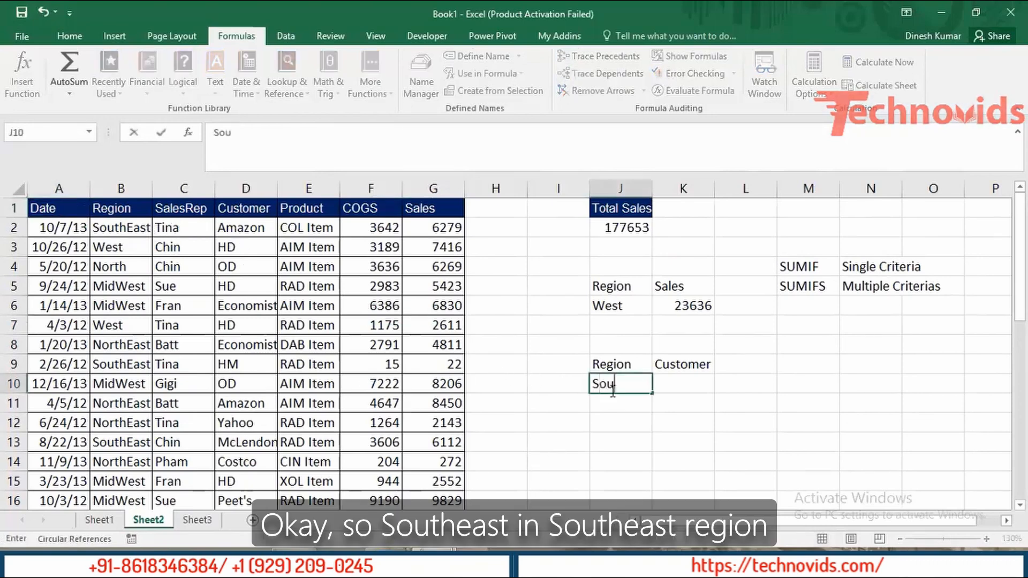
{"action": "type", "text": "thEast"}
{"action": "key", "text": "Tab"}
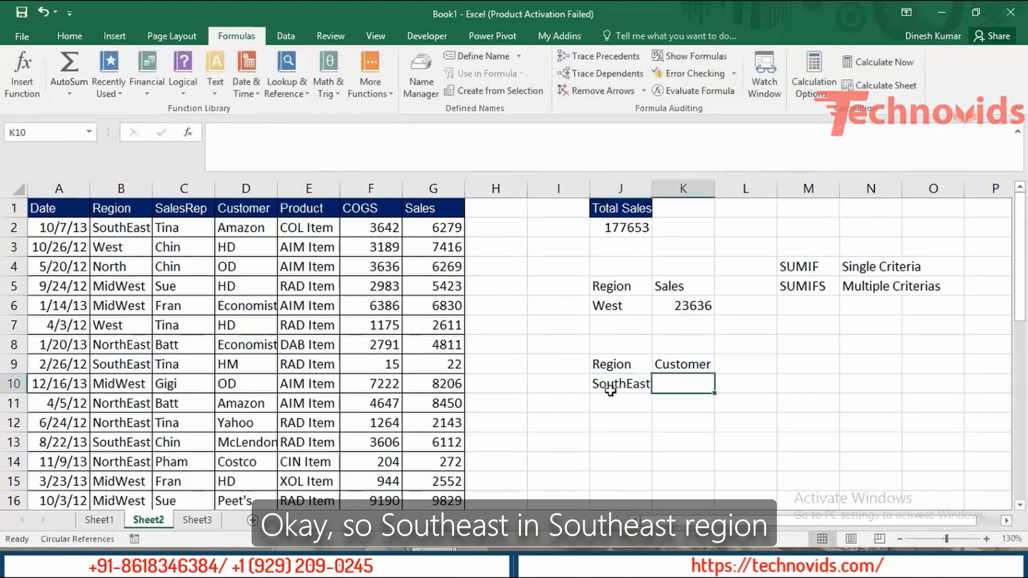
{"action": "type", "text": "Amaz"}
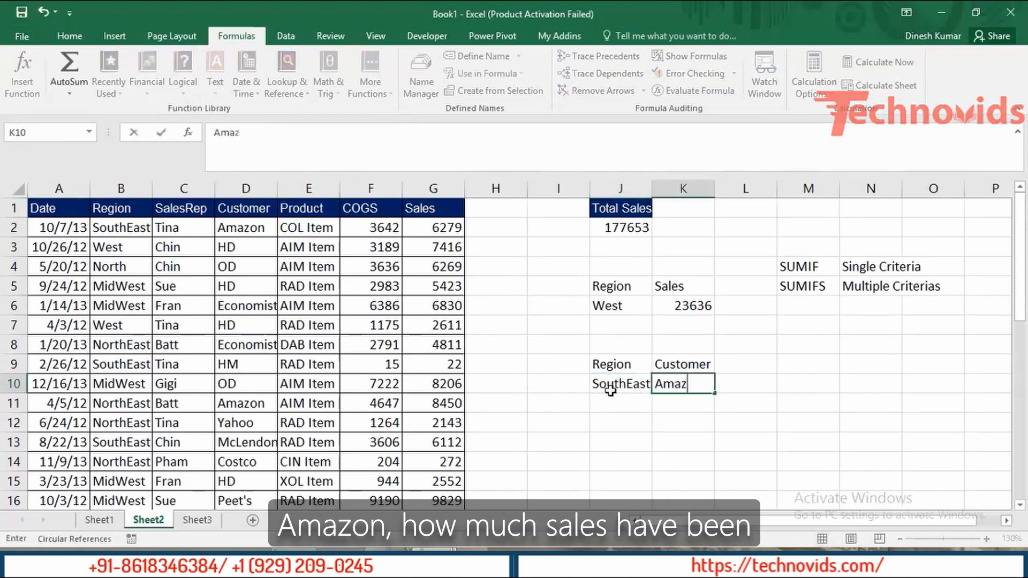
{"action": "type", "text": "on"}
{"action": "key", "text": "Tab"}
Add the header "Sales" in L9 beside the Customer header.
{"action": "key", "text": "Up"}
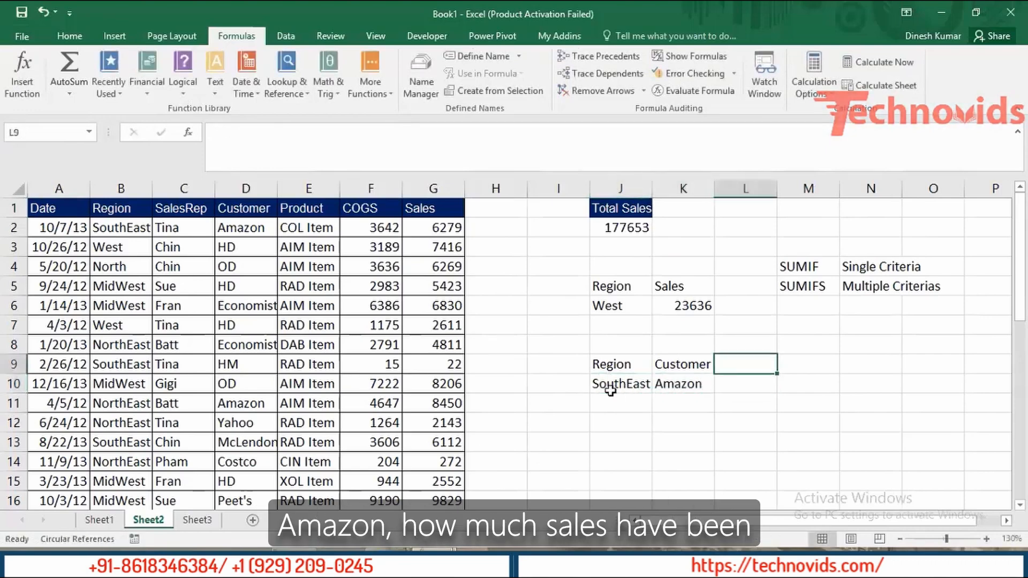
{"action": "type", "text": "Sales"}
{"action": "key", "text": "Return"}
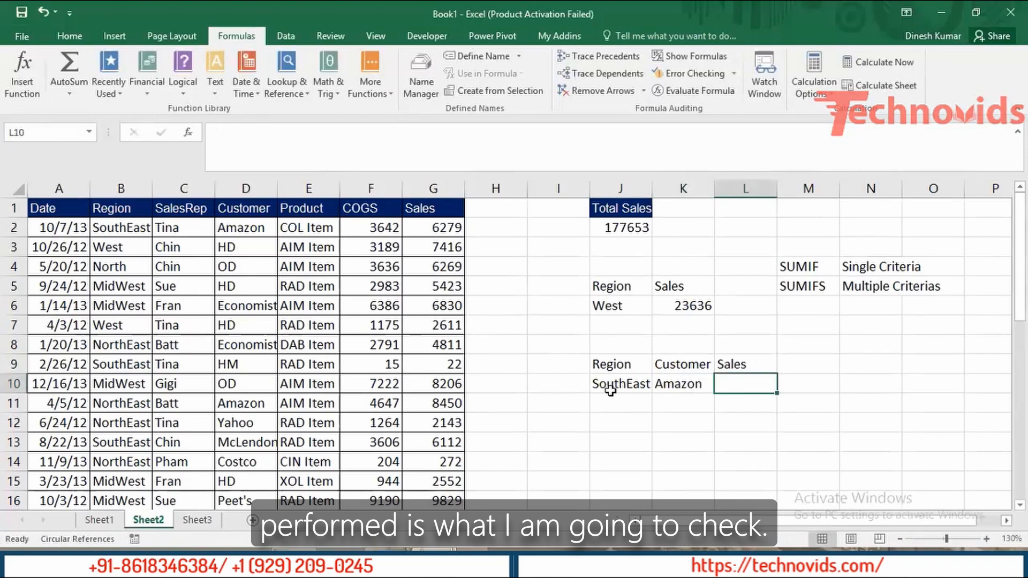
Start a SUMIFS formula in L10 with the Sales values G2:G38 as the sum range.
{"action": "type", "text": "="}
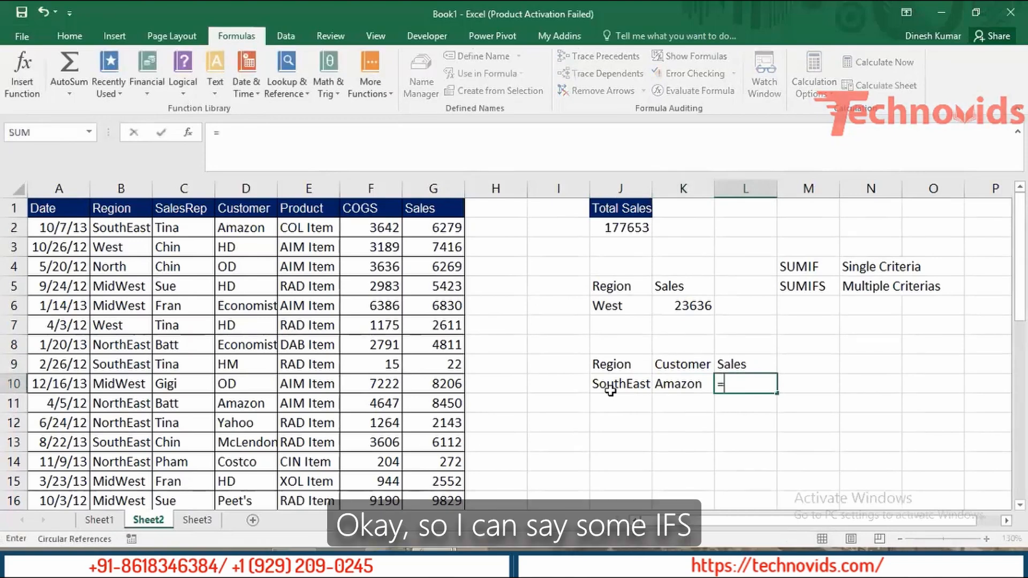
{"action": "type", "text": "sumi"}
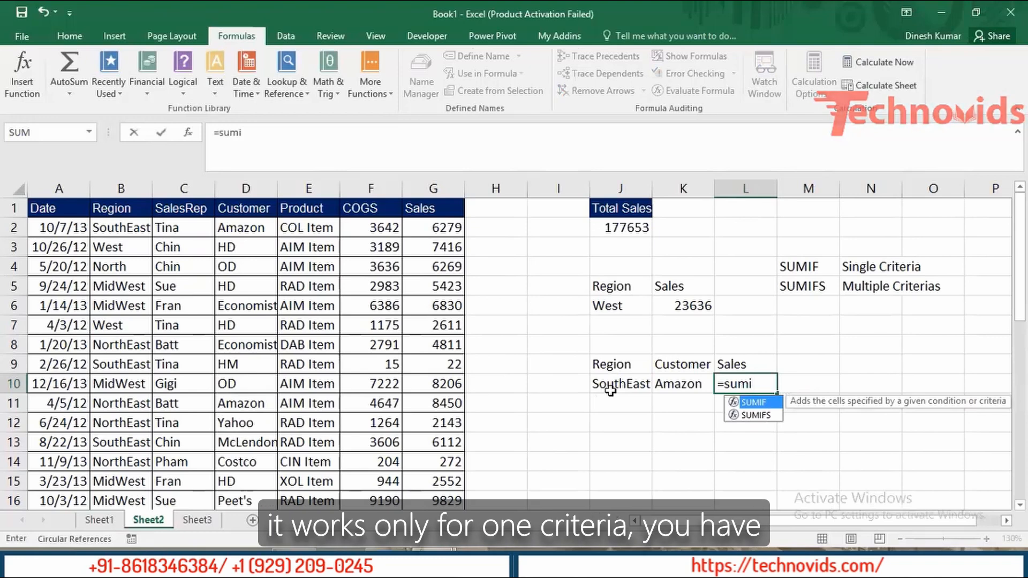
{"action": "key", "text": "Down"}
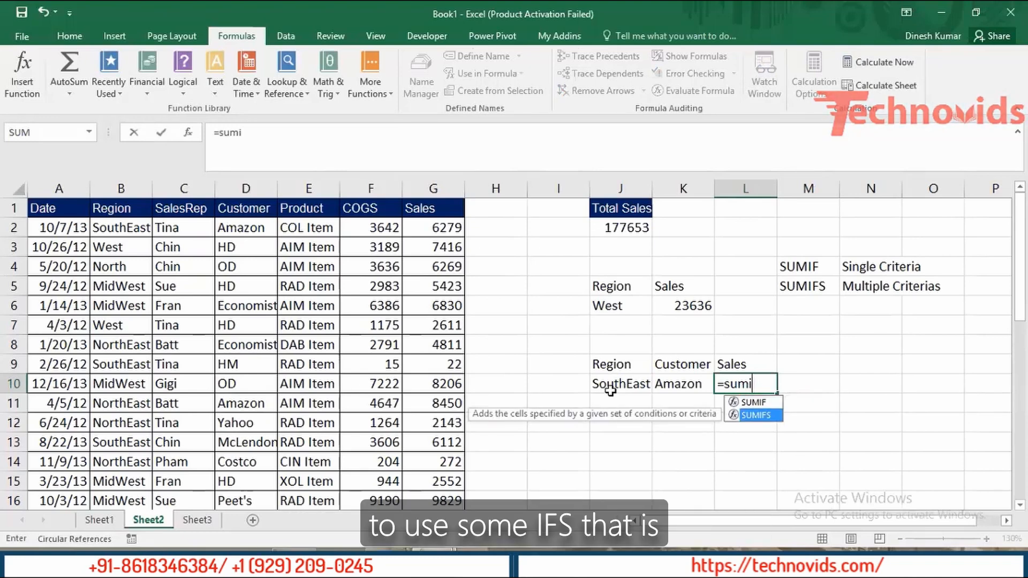
{"action": "key", "text": "Tab"}
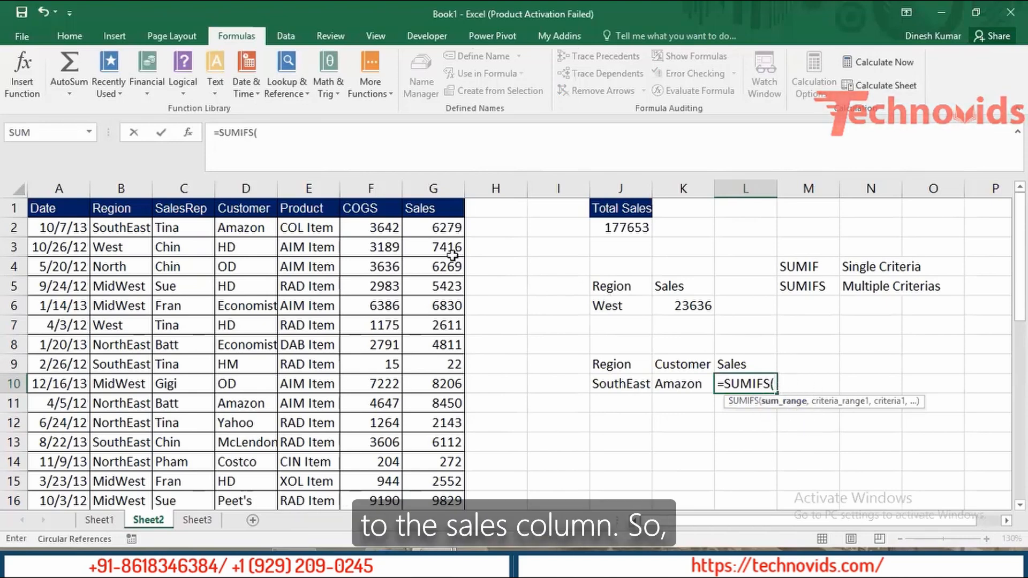
{"action": "left_click", "coordinate": [439, 229]}
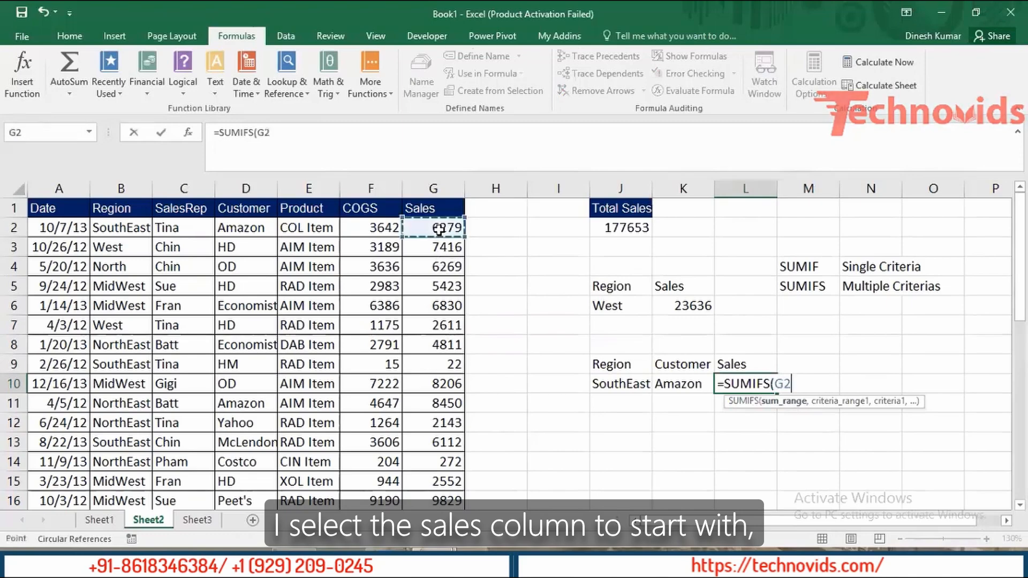
{"action": "key", "text": "ctrl+shift+Down"}
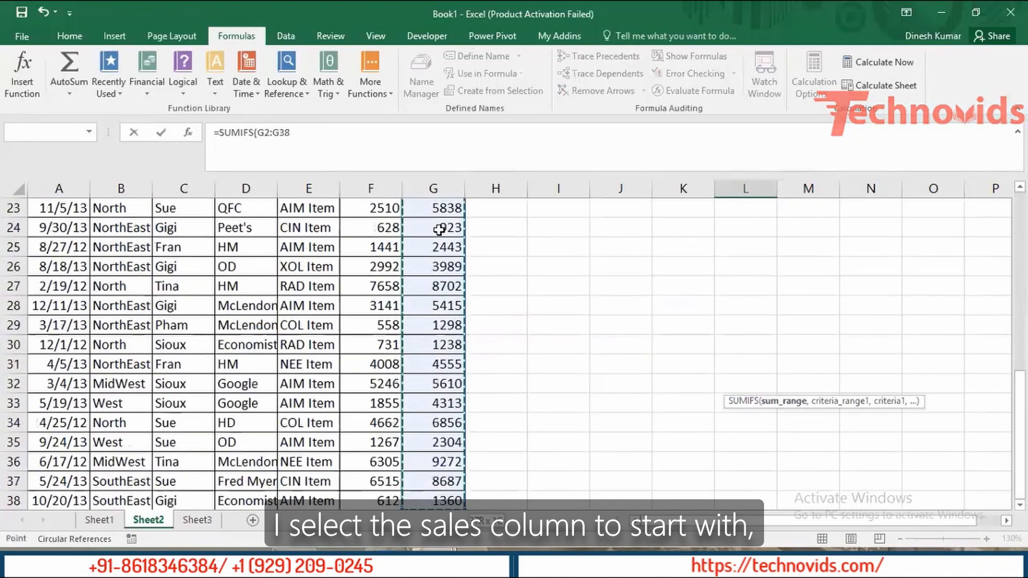
{"action": "type", "text": ","}
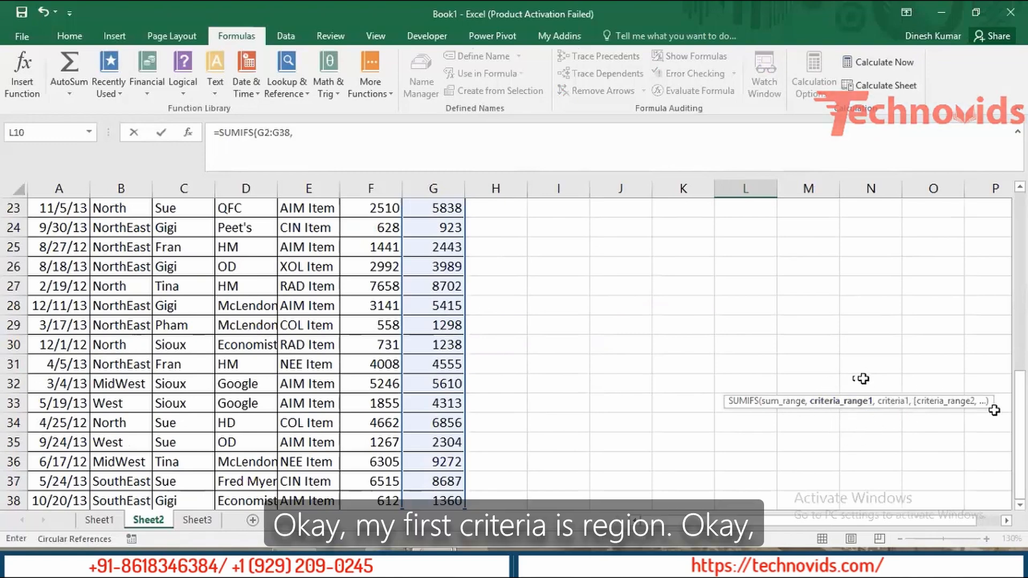
Set the Region values B2:B38 as the first criteria range of the SUMIFS formula in L10.
{"action": "scroll", "coordinate": [862, 378], "scroll_direction": "up", "scroll_amount": 4}
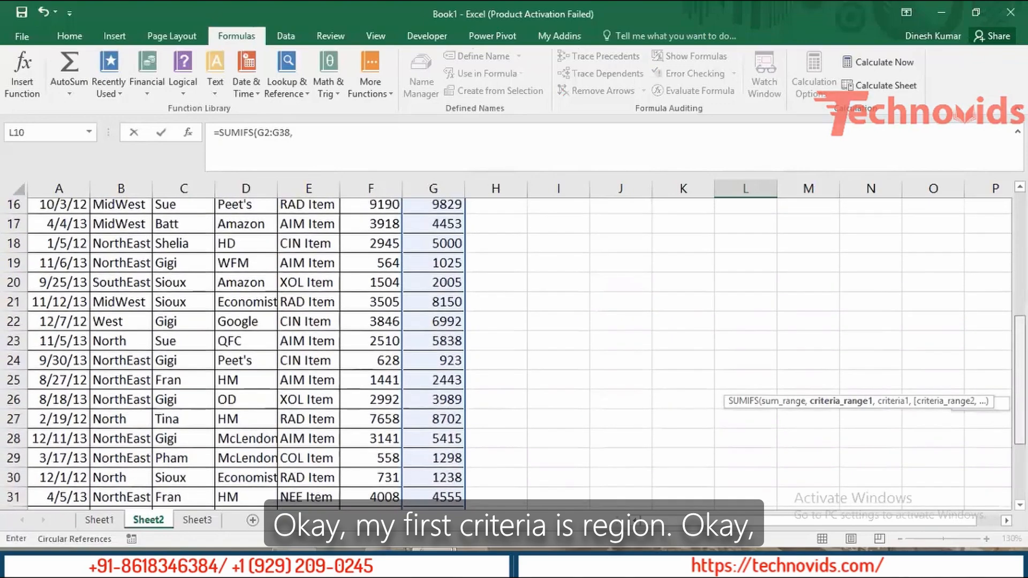
{"action": "scroll", "coordinate": [862, 378], "scroll_direction": "up", "scroll_amount": 2}
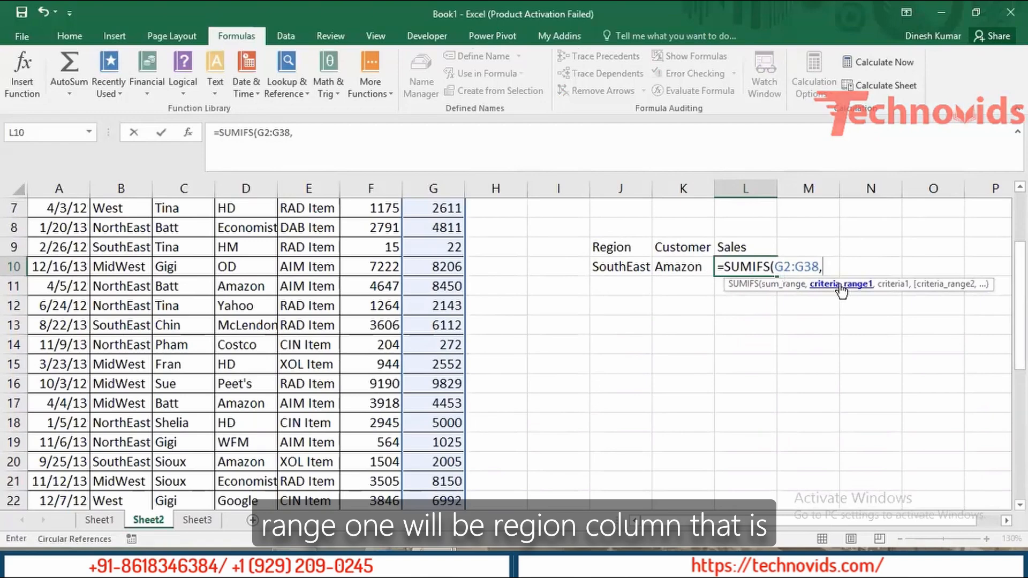
{"action": "left_click", "coordinate": [105, 226]}
{"action": "key", "text": "ctrl+Up"}
{"action": "left_click", "coordinate": [104, 226]}
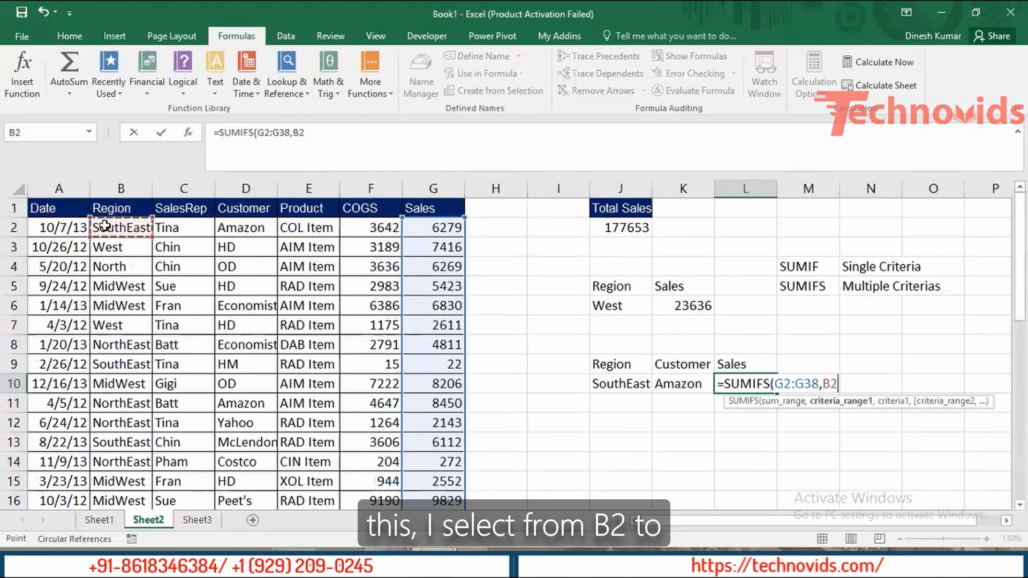
{"action": "key", "text": "ctrl+shift+Down"}
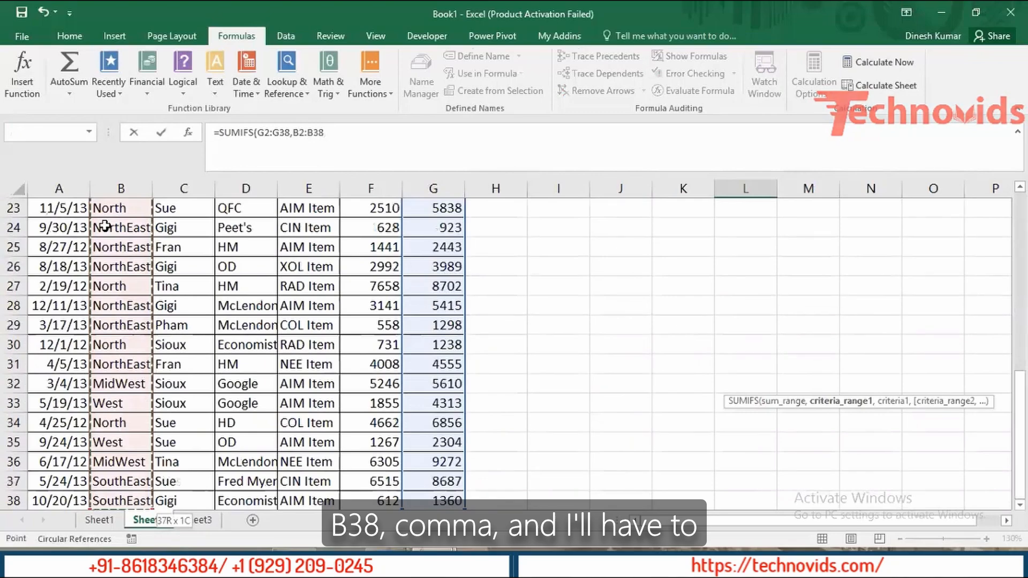
{"action": "type", "text": ","}
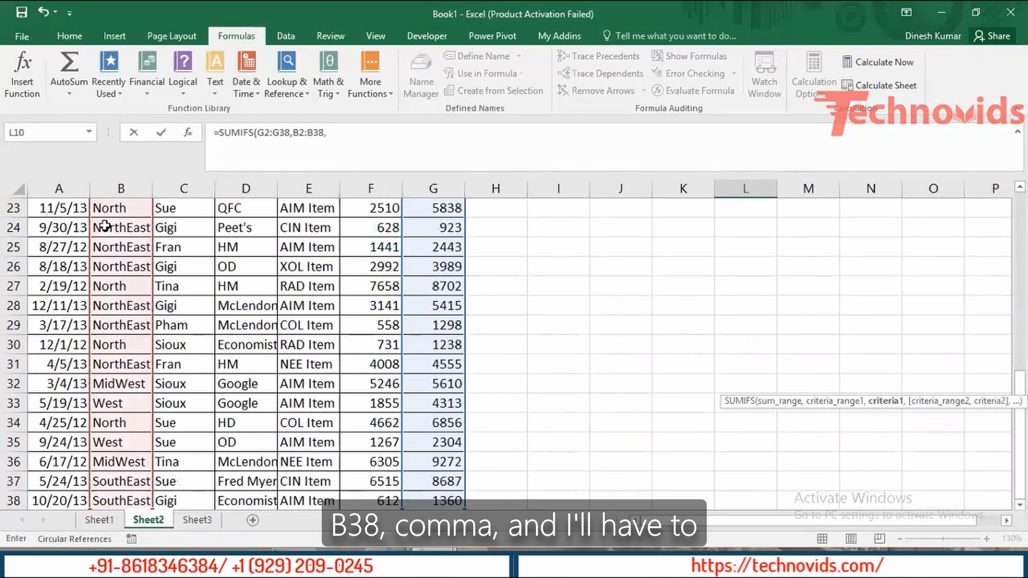
Use the SouthEast cell J10 as the first criterion of the SUMIFS formula.
{"action": "key", "text": "Left"}
{"action": "key", "text": "Left"}
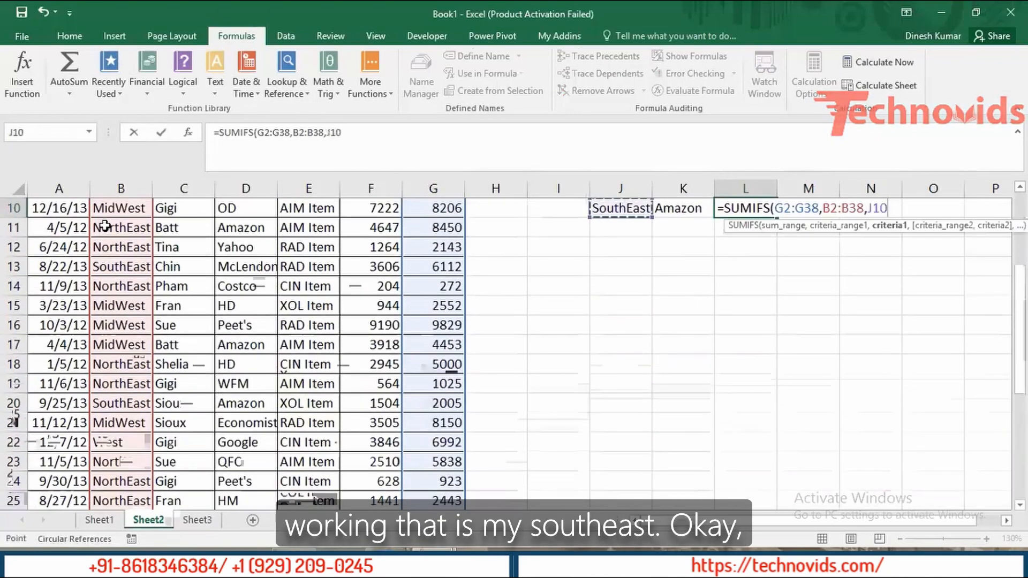
{"action": "key", "text": "Up"}
{"action": "key", "text": "Up"}
{"action": "key", "text": "Down"}
{"action": "key", "text": "Down"}
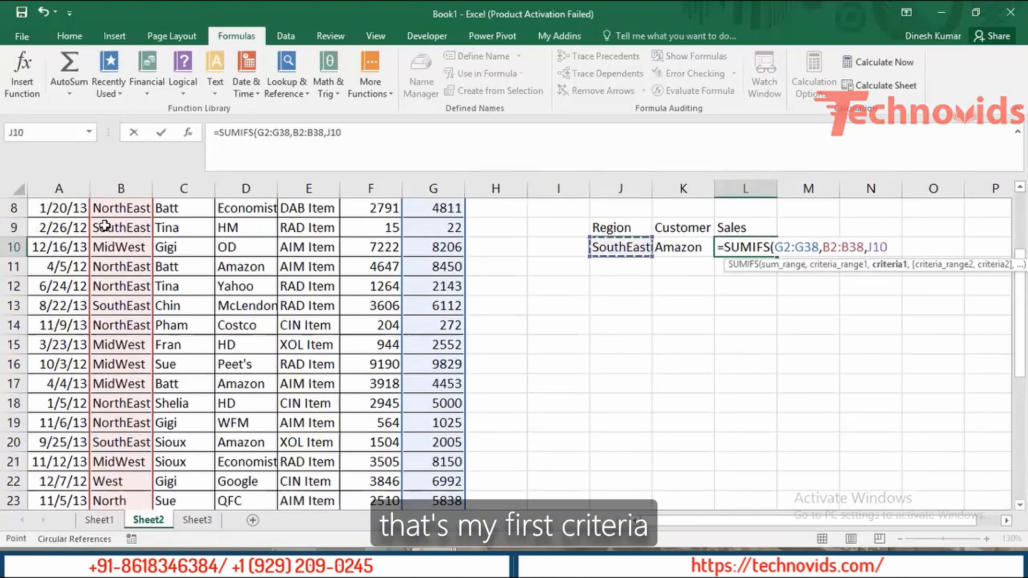
{"action": "type", "text": ","}
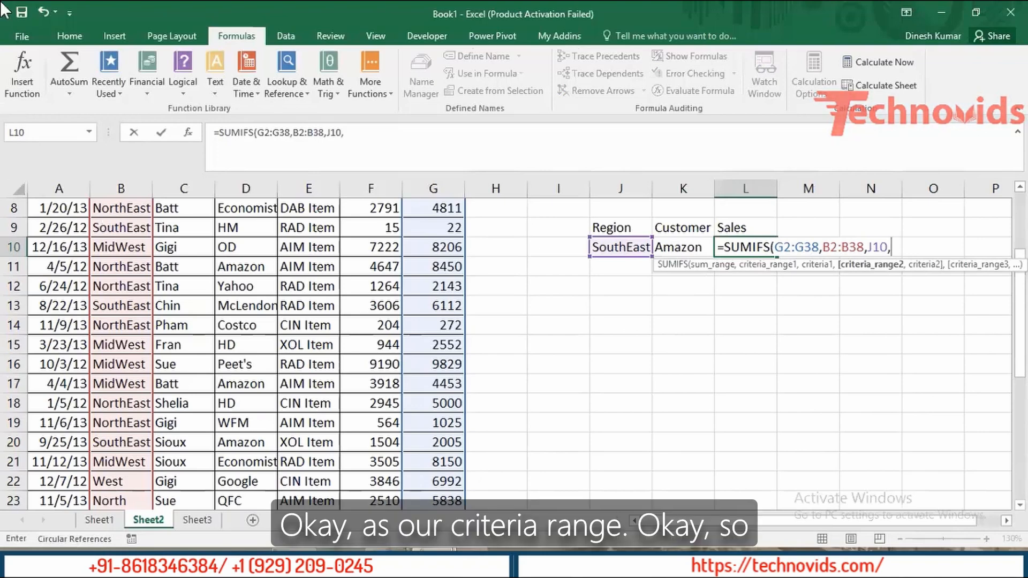
Set the Customer values D2:D38 as the second criteria range of the SUMIFS formula in L10.
{"action": "left_click", "coordinate": [244, 231]}
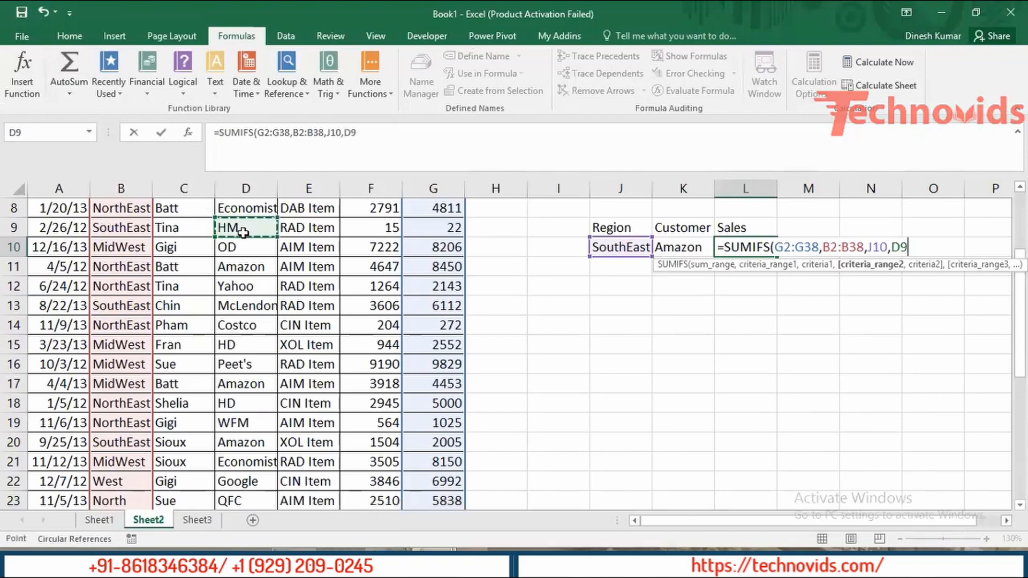
{"action": "scroll", "coordinate": [244, 231], "scroll_direction": "up", "scroll_amount": 3}
{"action": "left_click", "coordinate": [243, 232]}
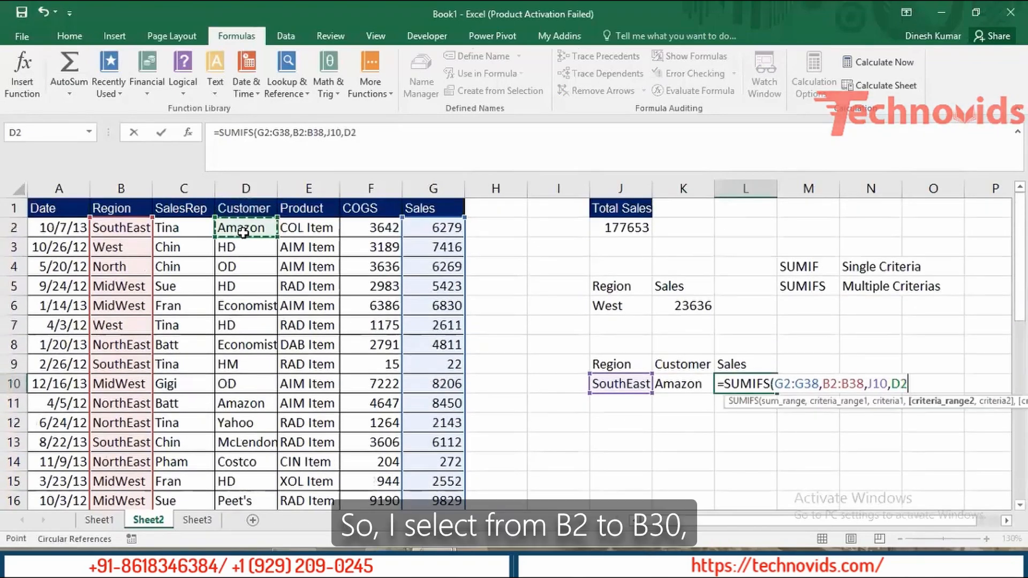
{"action": "key", "text": "ctrl+shift+Down"}
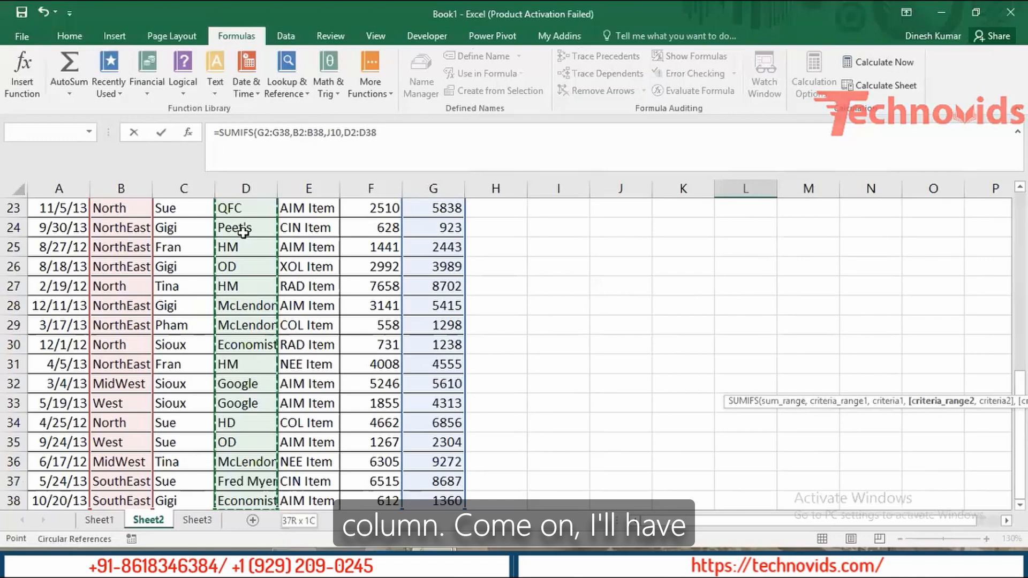
Complete the SUMIFS formula in L10 with K10 as the criteria for the customer range D2:D38.
{"action": "type", "text": ","}
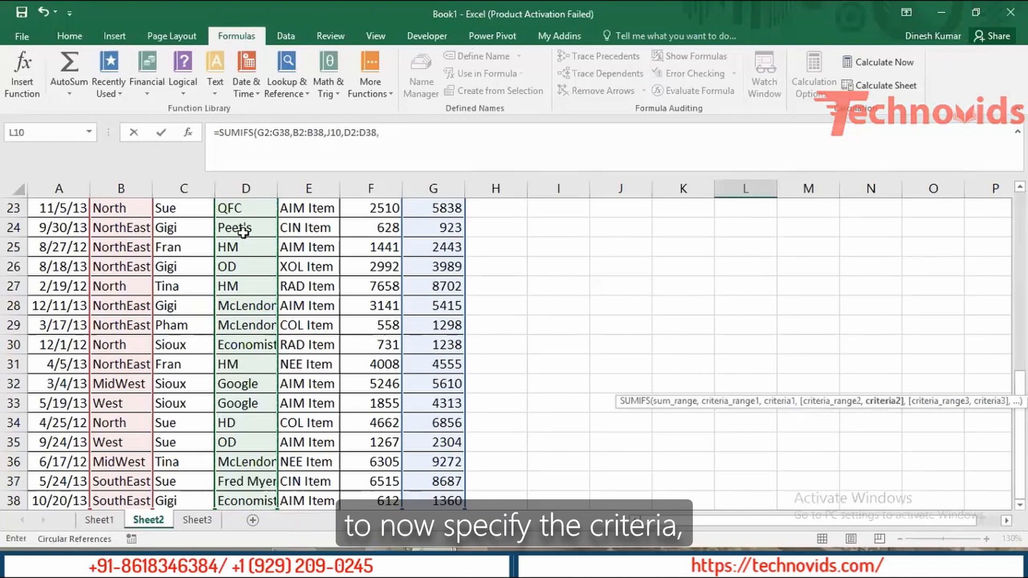
{"action": "key", "text": "Left"}
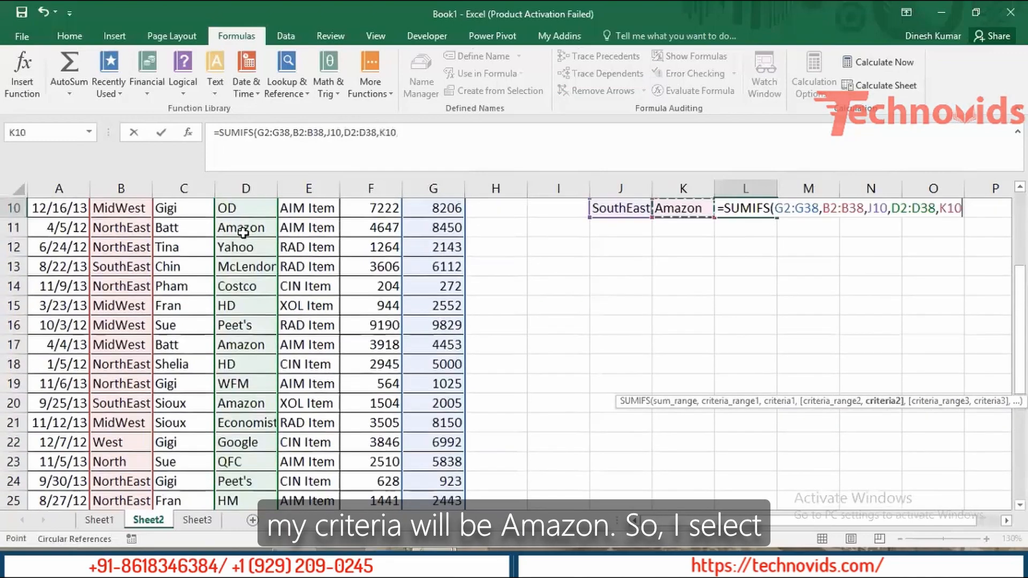
{"action": "key", "text": "Up"}
{"action": "key", "text": "Down"}
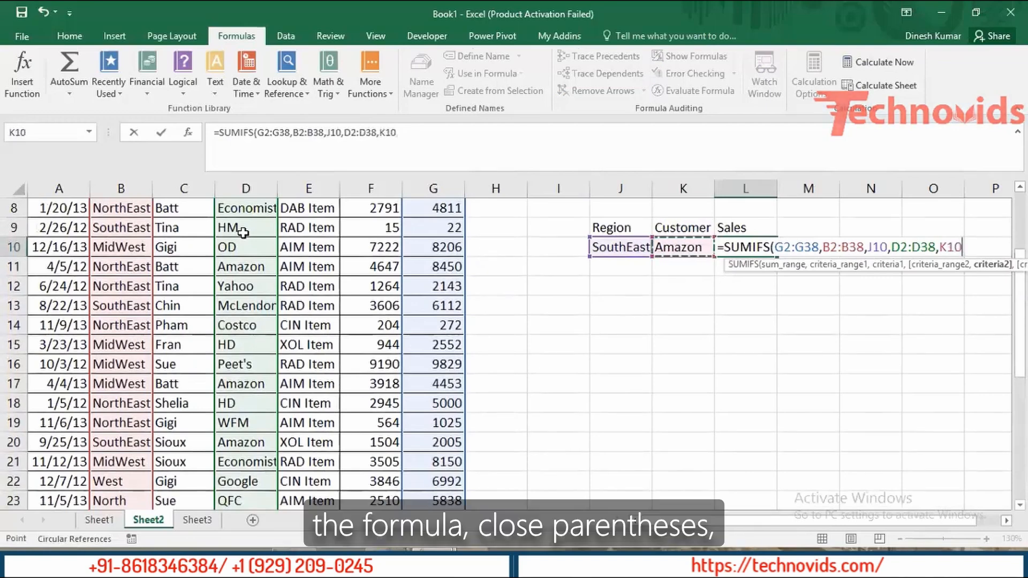
{"action": "type", "text": ")"}
{"action": "key", "text": "Return"}
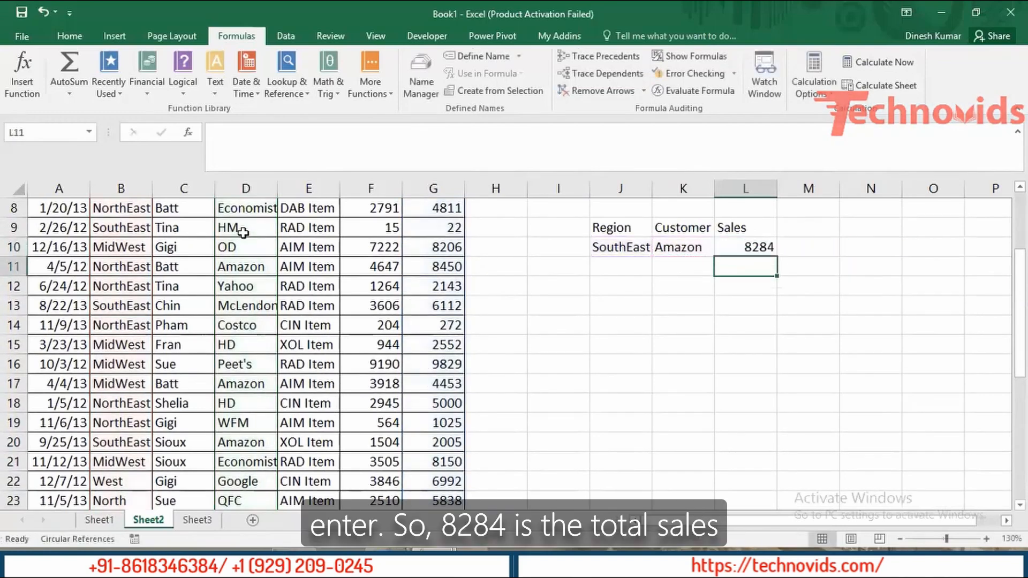
{"action": "key", "text": "Up"}
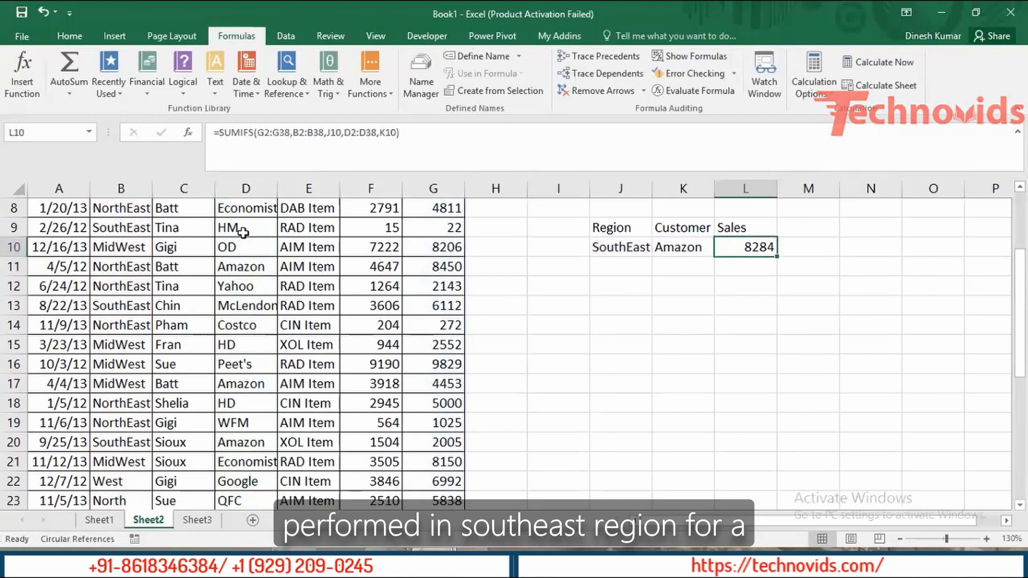
{"action": "key", "text": "Left"}
{"action": "key", "text": "Left"}
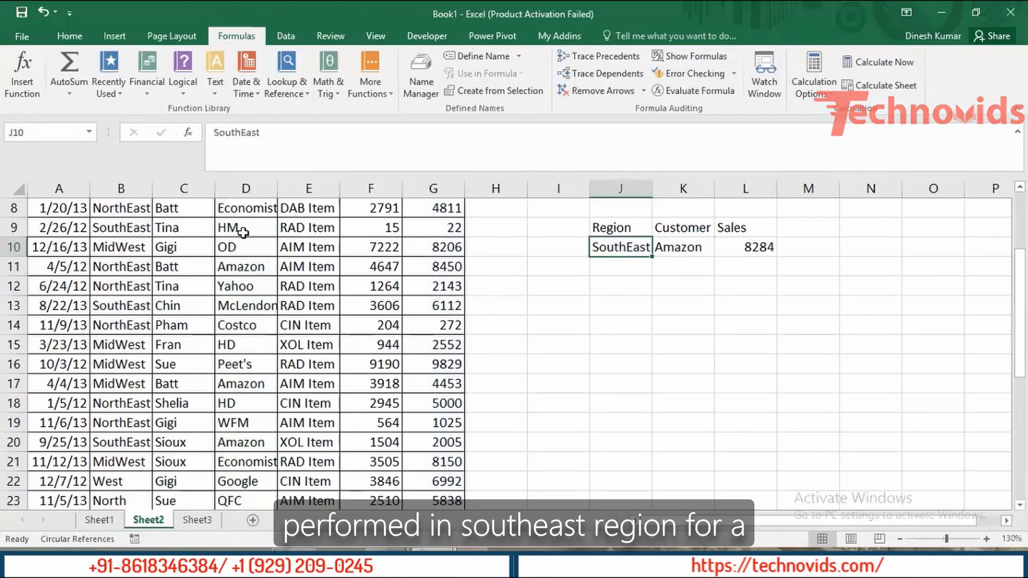
{"action": "key", "text": "Right"}
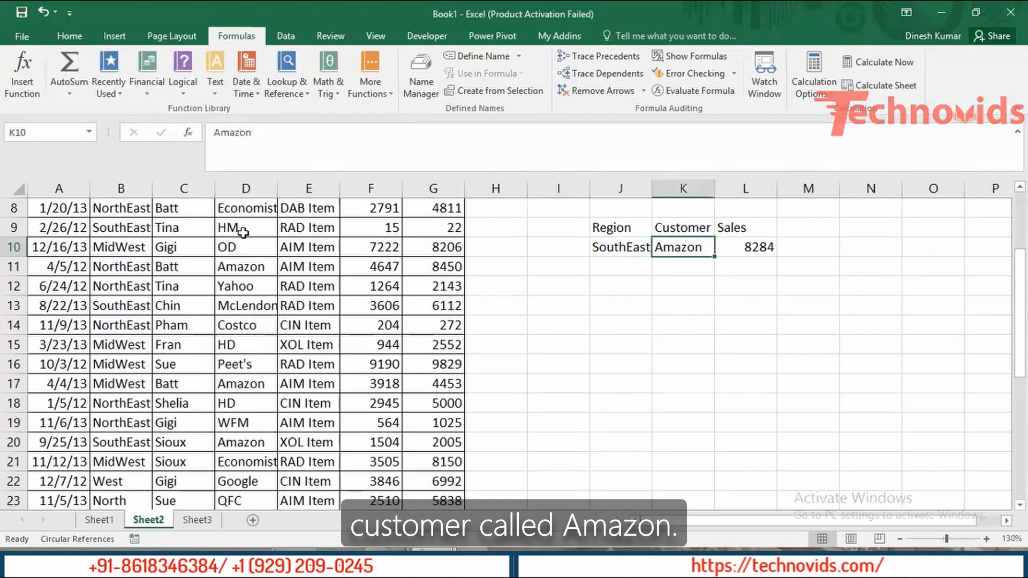
Turn on filtering for the sales table's header row.
{"action": "key", "text": "Left"}
{"action": "key", "text": "Left"}
{"action": "key", "text": "Left"}
{"action": "key", "text": "Left"}
{"action": "key", "text": "Left"}
{"action": "key", "text": "Left"}
{"action": "key", "text": "Left"}
{"action": "key", "text": "Left"}
{"action": "key", "text": "Left"}
{"action": "key", "text": "Left"}
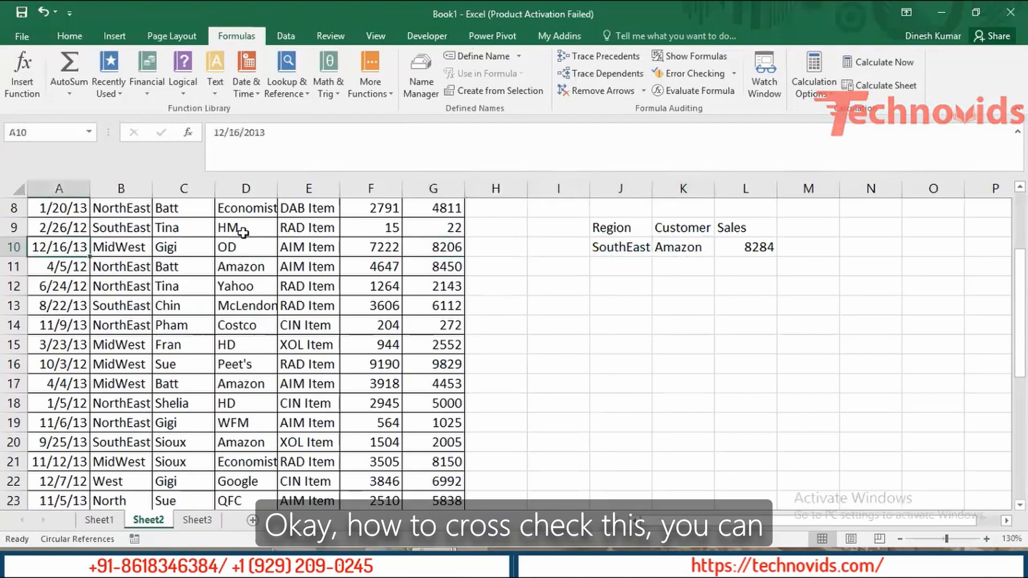
{"action": "key", "text": "Right"}
{"action": "key", "text": "ctrl+Up"}
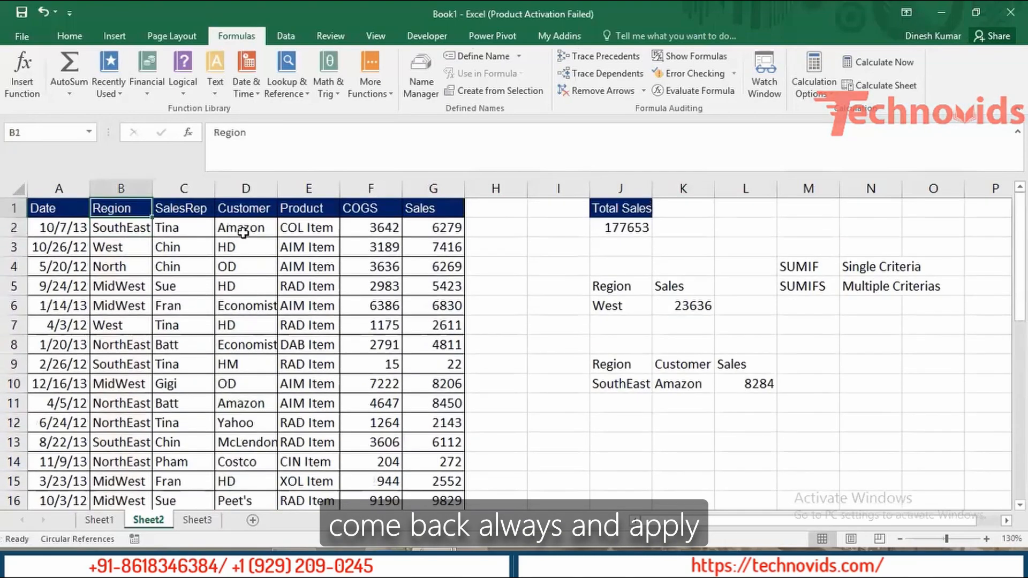
{"action": "key", "text": "alt+d"}
{"action": "key", "text": "f"}
{"action": "key", "text": "f"}
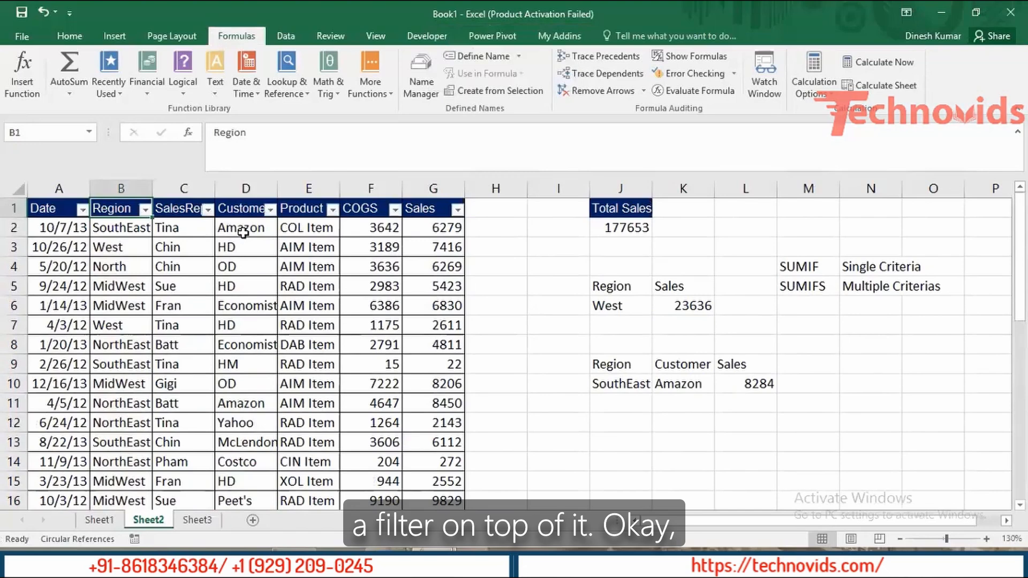
Filter the Region column to show only SouthEast.
{"action": "key", "text": "alt+Down"}
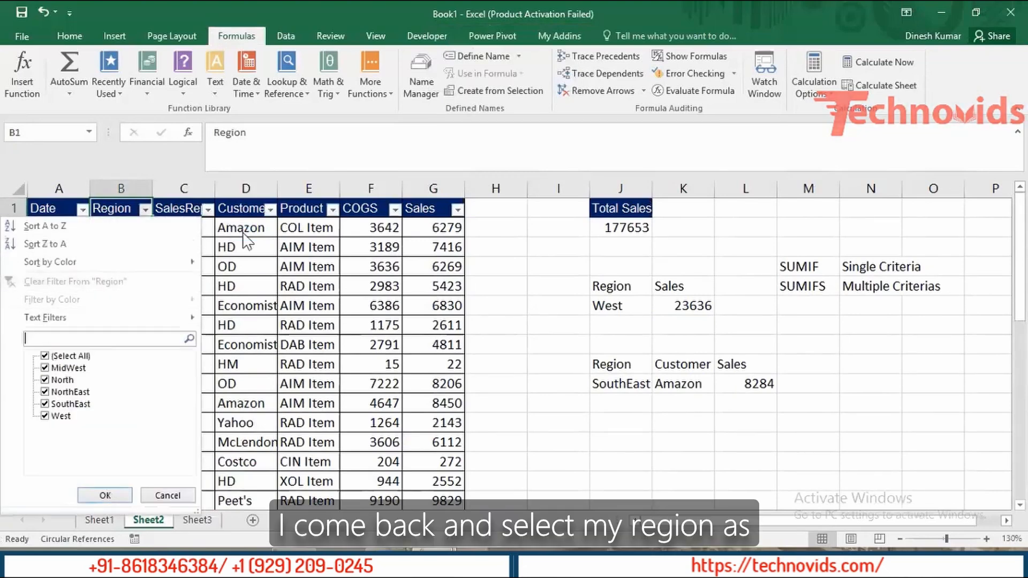
{"action": "key", "text": "Tab"}
{"action": "key", "text": "space"}
{"action": "key", "text": "Down"}
{"action": "key", "text": "Down"}
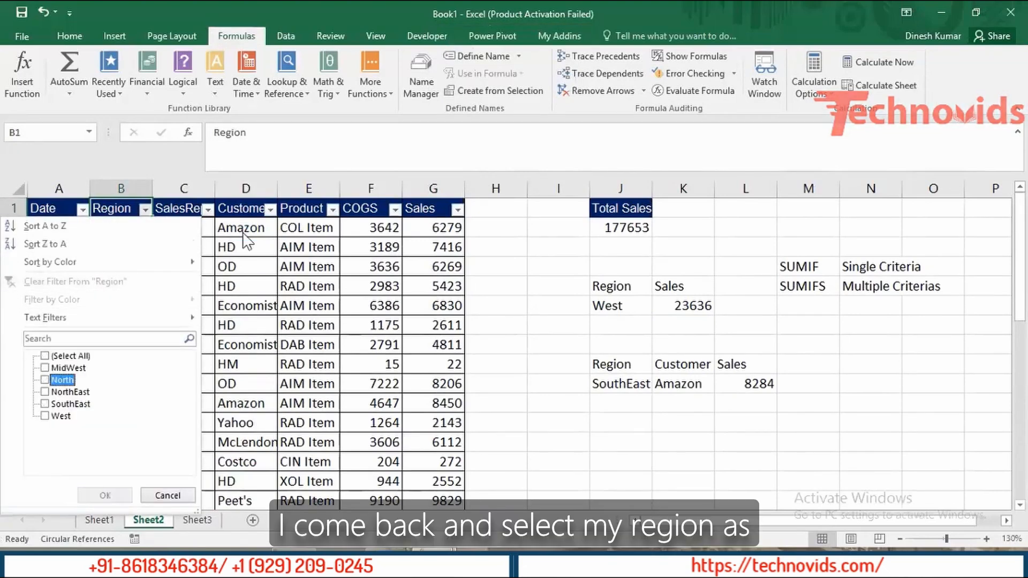
{"action": "key", "text": "Down"}
{"action": "key", "text": "Down"}
{"action": "key", "text": "space"}
{"action": "key", "text": "Return"}
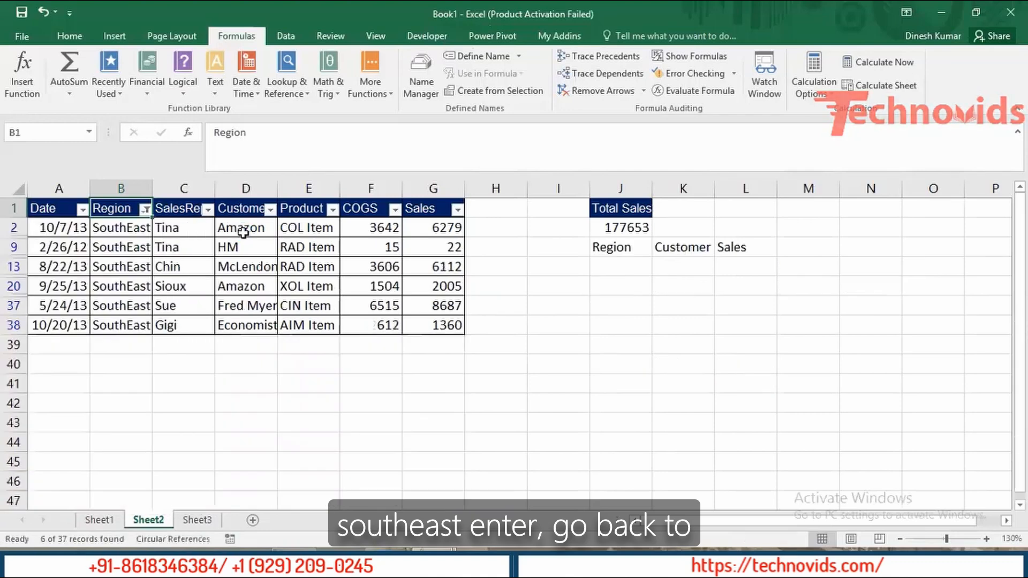
Filter the Customer column to Amazon only and select the remaining Sales amounts to check their sum.
{"action": "key", "text": "Right"}
{"action": "key", "text": "Right"}
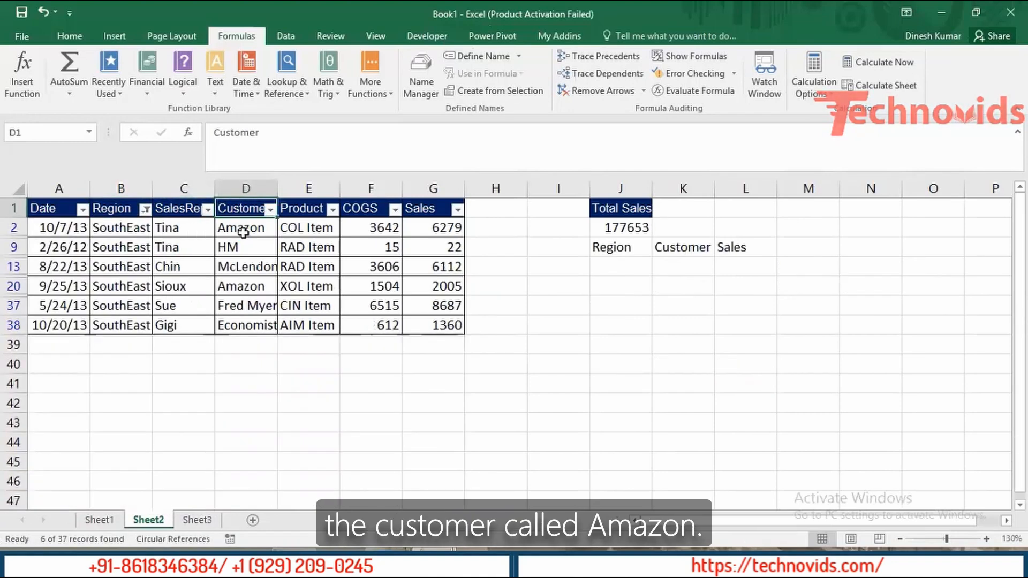
{"action": "key", "text": "alt+Down"}
{"action": "key", "text": "Down"}
{"action": "key", "text": "Down"}
{"action": "key", "text": "Down"}
{"action": "key", "text": "Down"}
{"action": "key", "text": "Down"}
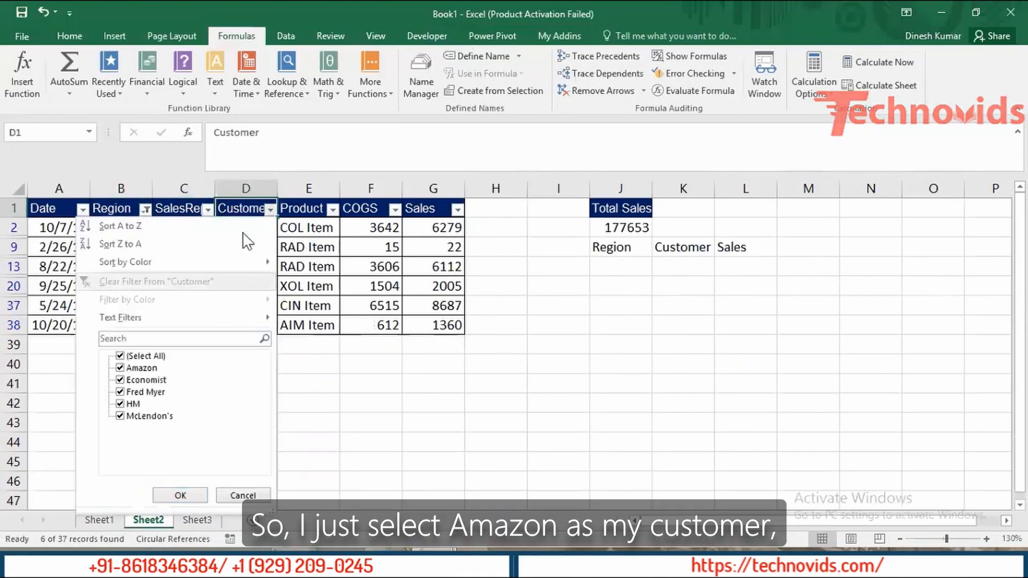
{"action": "key", "text": "Down"}
{"action": "key", "text": "space"}
{"action": "key", "text": "Down"}
{"action": "key", "text": "space"}
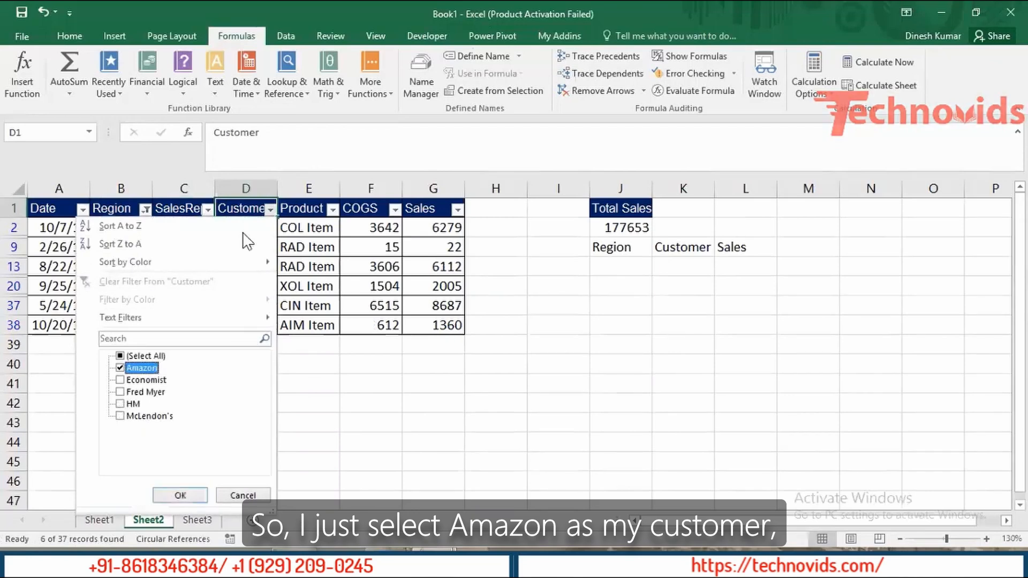
{"action": "key", "text": "Return"}
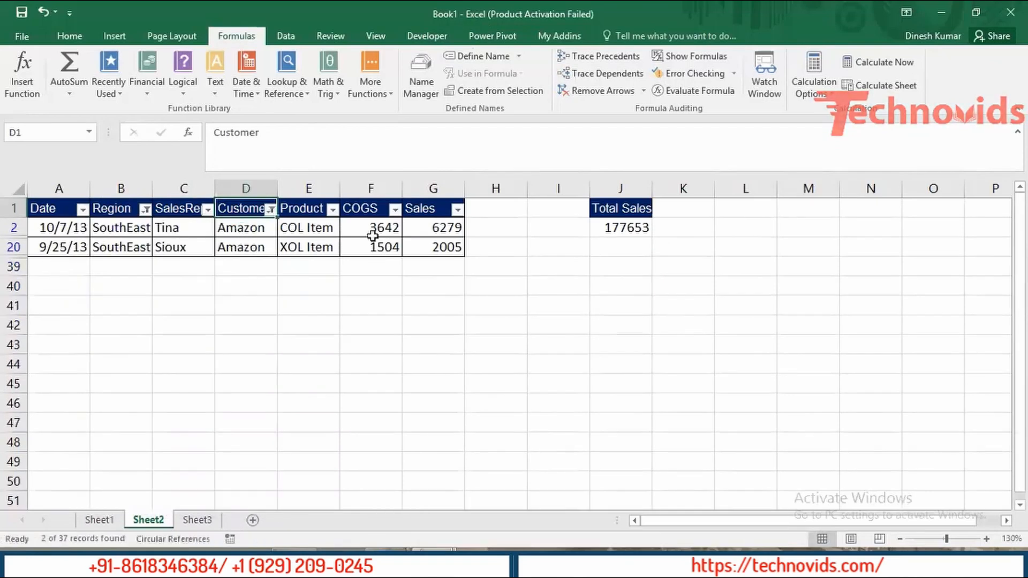
{"action": "left_click", "coordinate": [433, 232]}
{"action": "key", "text": "shift+Down"}
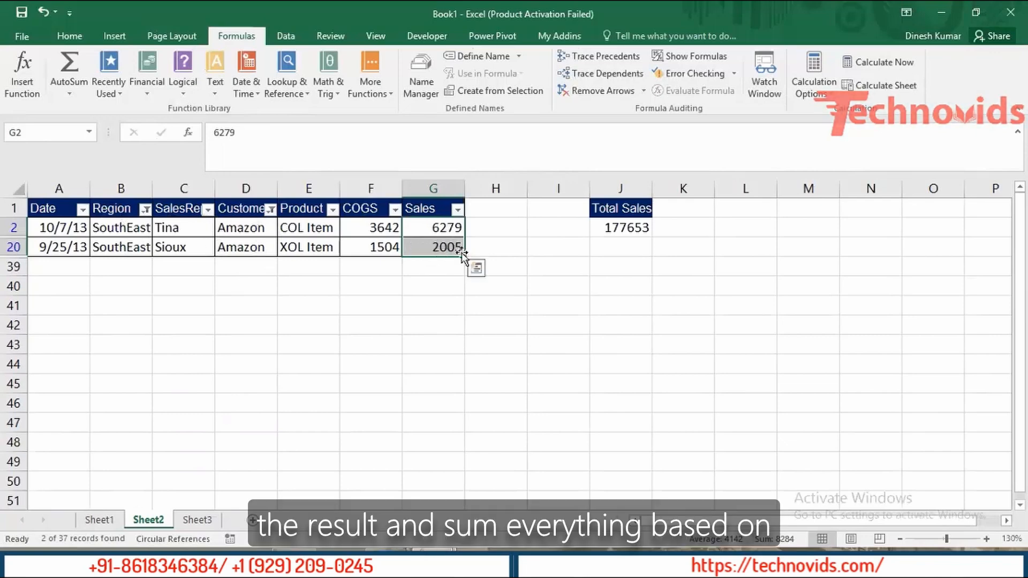
Remove the filters from the sales table so all rows are shown.
{"action": "left_click", "coordinate": [116, 209]}
{"action": "key", "text": "alt+d"}
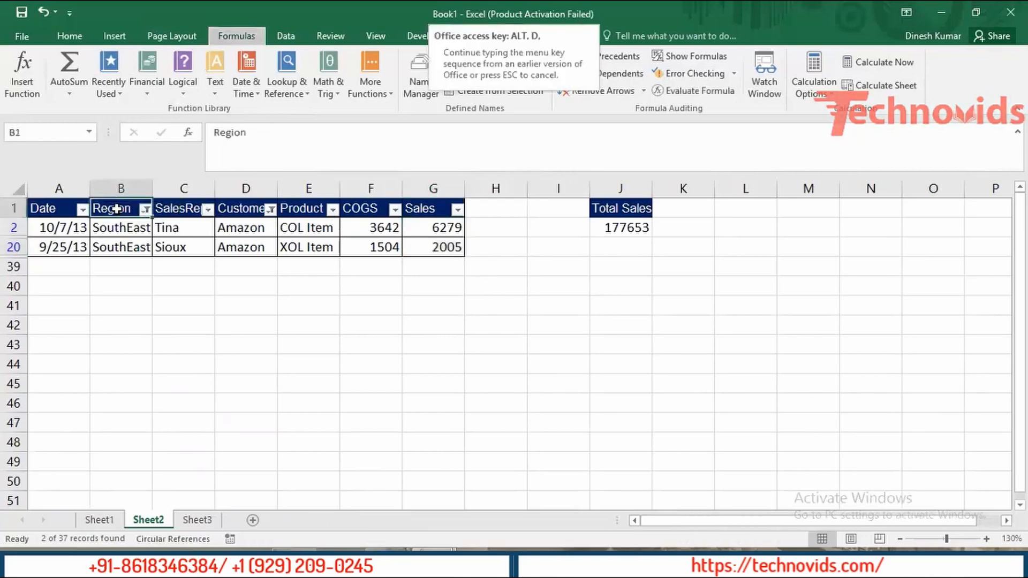
{"action": "key", "text": "f"}
{"action": "key", "text": "f"}
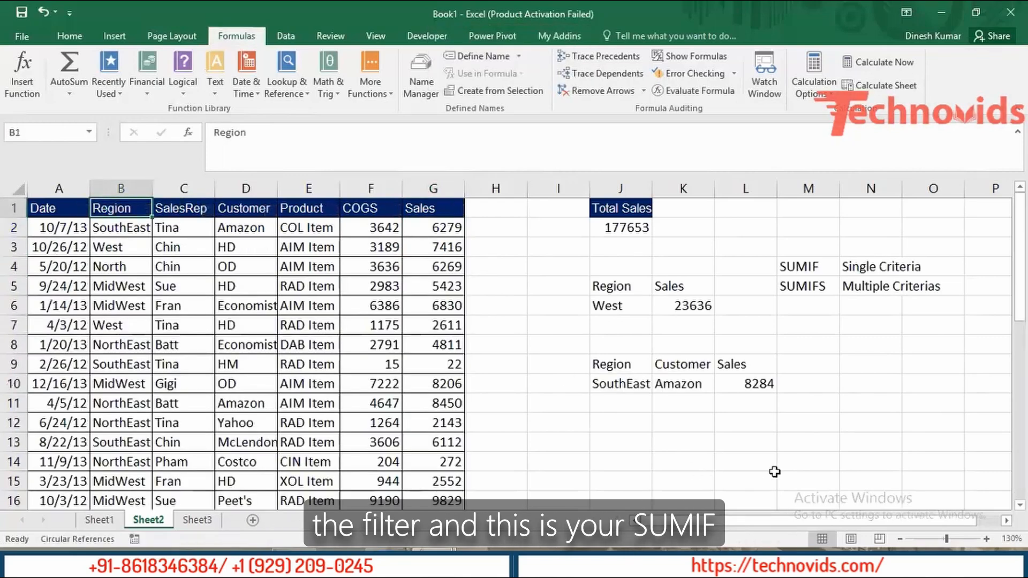
Examine the range and criteria references of the SUMIFS formula in L10 without changing it.
{"action": "double_click", "coordinate": [750, 384]}
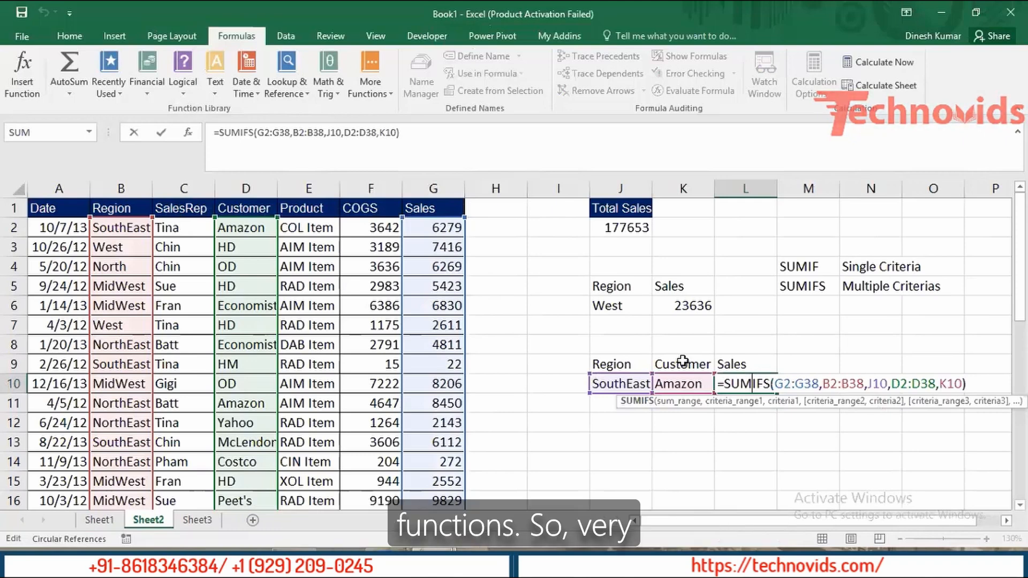
{"action": "key", "text": "Return"}
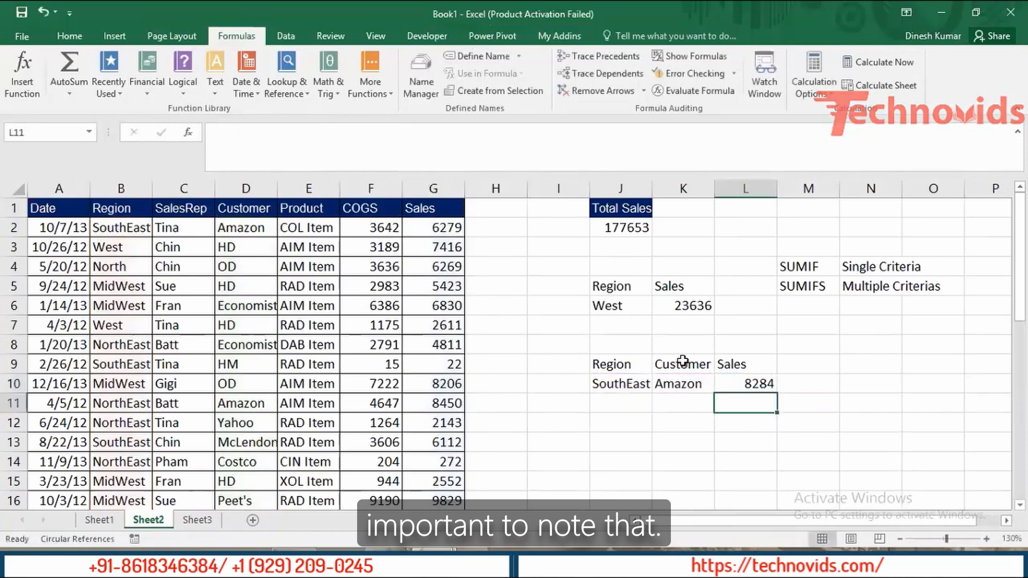
{"action": "key", "text": "Down"}
{"action": "key", "text": "Down"}
{"action": "key", "text": "Left"}
{"action": "key", "text": "Left"}
{"action": "key", "text": "Up"}
{"action": "key", "text": "Up"}
{"action": "key", "text": "Up"}
{"action": "key", "text": "Right"}
{"action": "key", "text": "Right"}
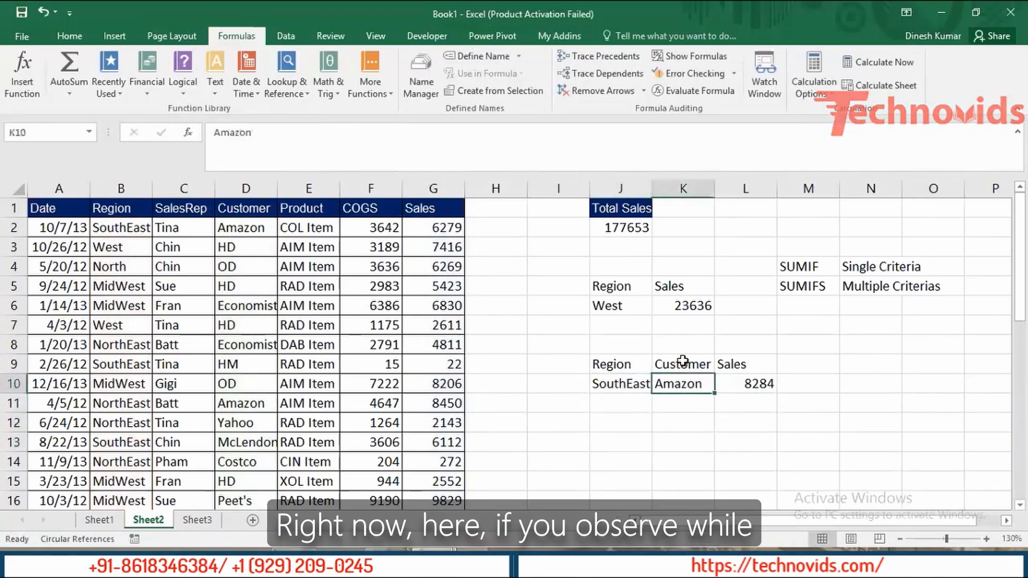
{"action": "double_click", "coordinate": [750, 383]}
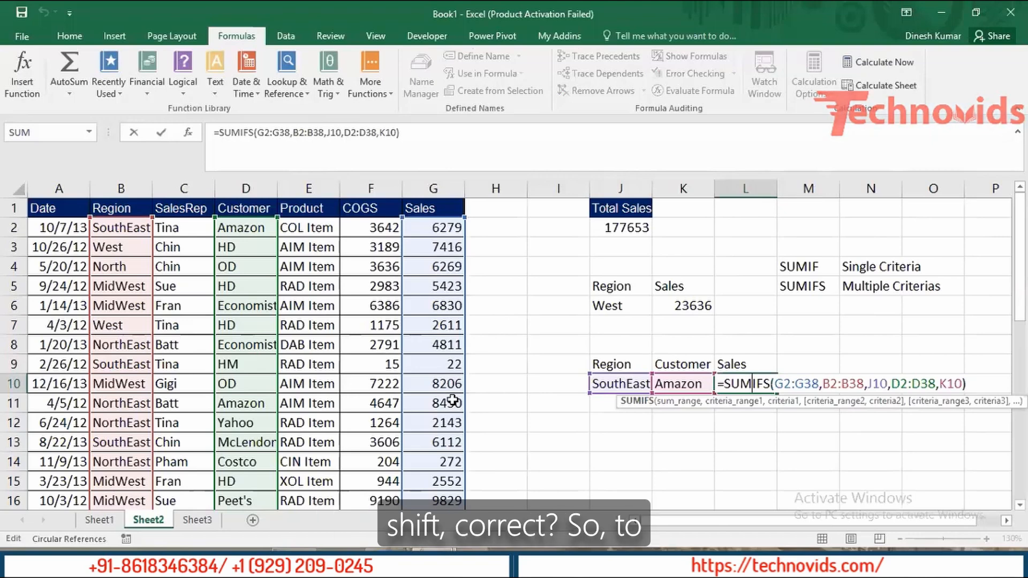
{"action": "key", "text": "Return"}
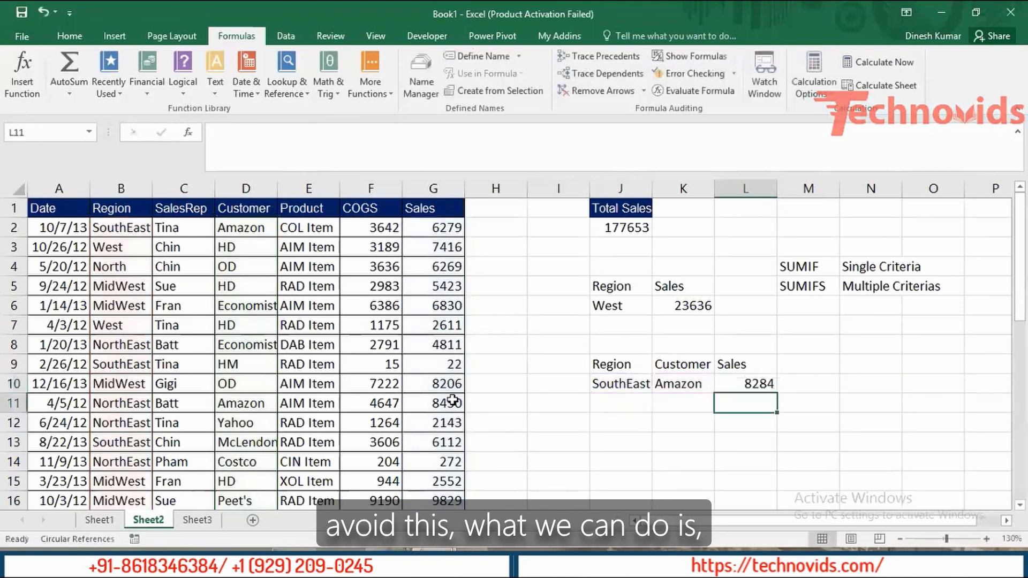
Name the region data range B2:B38 as Region.
{"action": "key", "text": "Up"}
{"action": "key", "text": "Home"}
{"action": "key", "text": "Right"}
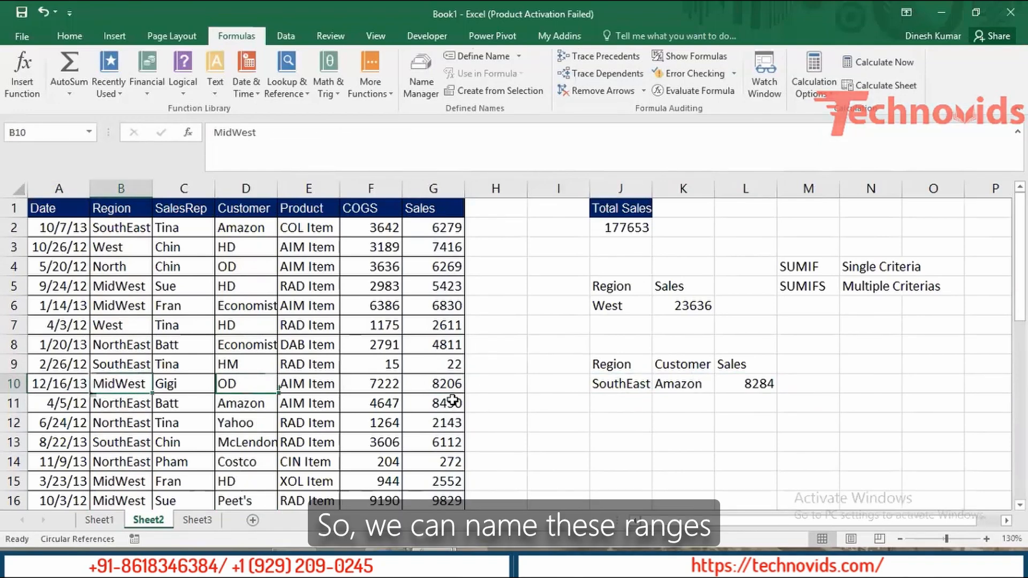
{"action": "key", "text": "ctrl+Up"}
{"action": "key", "text": "Down"}
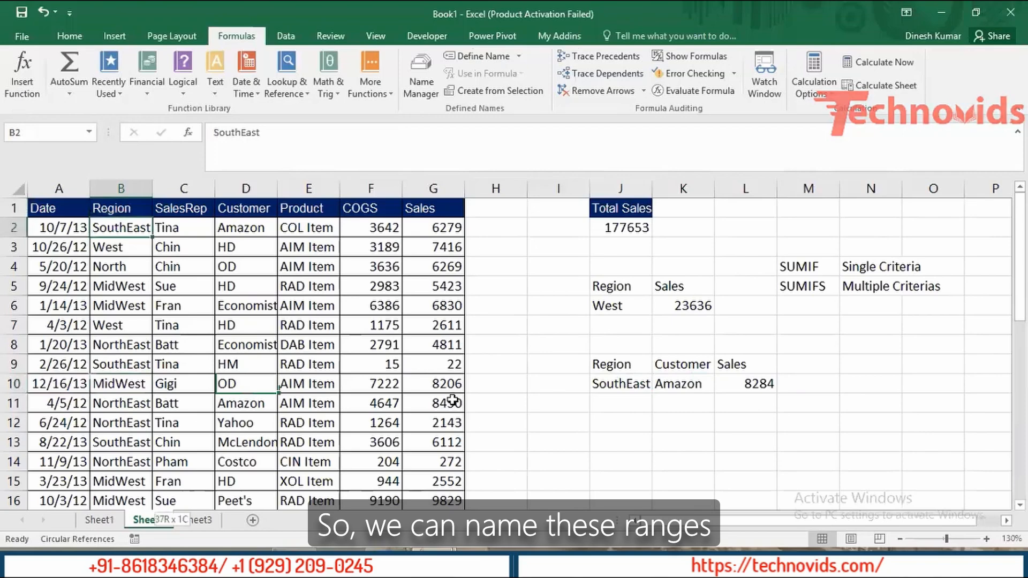
{"action": "key", "text": "ctrl+shift+Down"}
{"action": "key", "text": "ctrl+Up"}
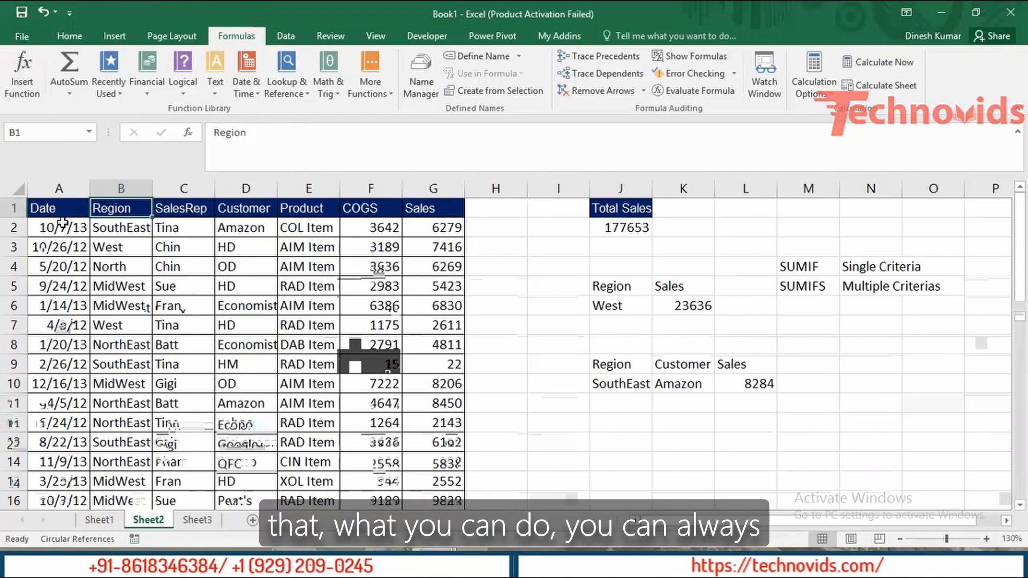
{"action": "key", "text": "Down"}
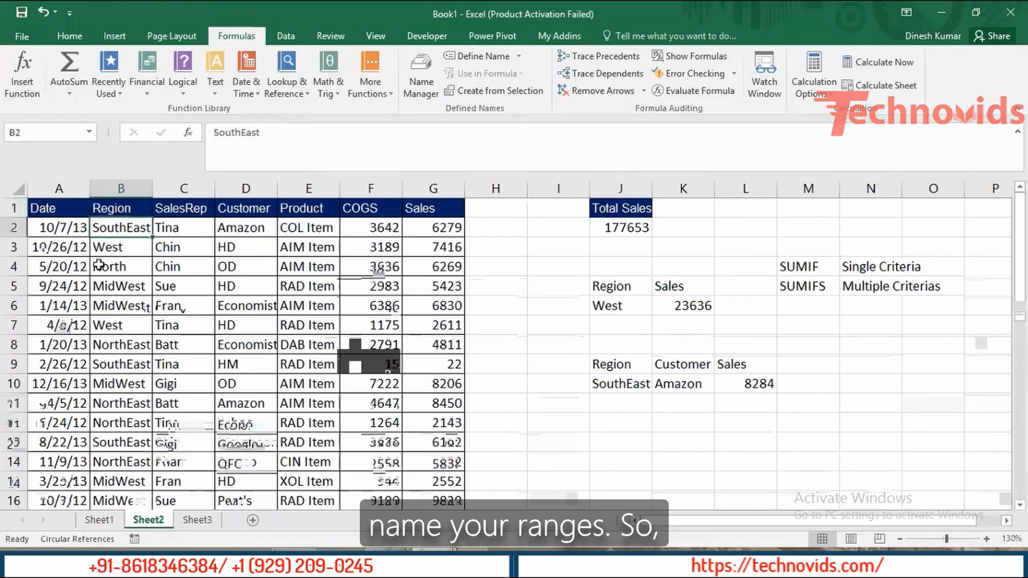
{"action": "key", "text": "ctrl+shift+Down"}
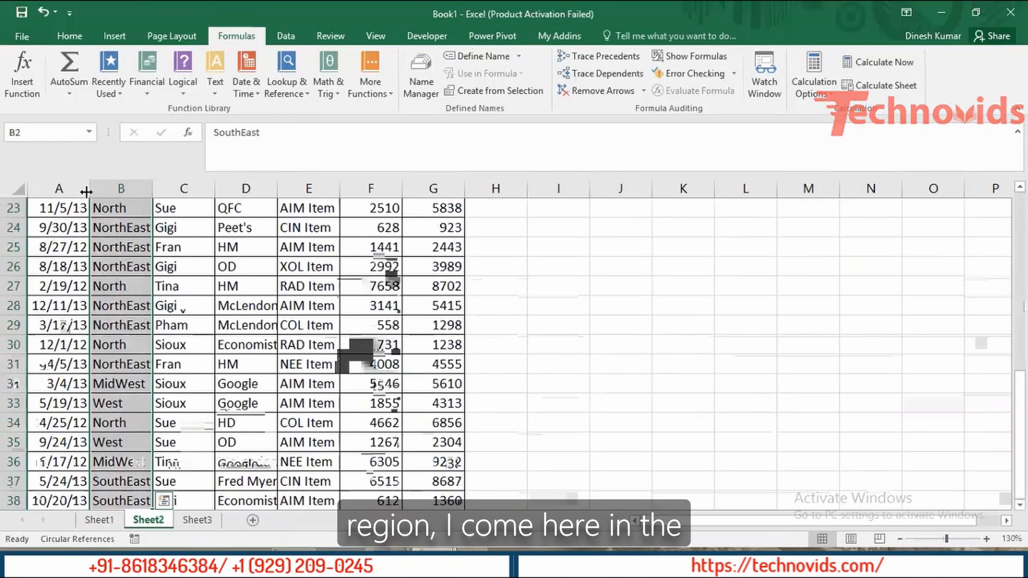
{"action": "left_click", "coordinate": [37, 134]}
{"action": "type", "text": "Region"}
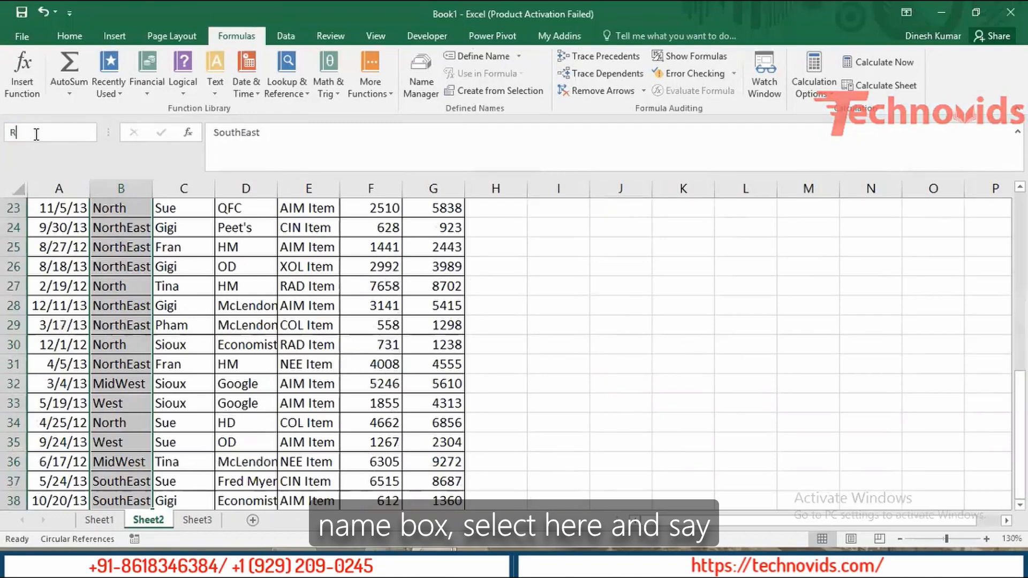
{"action": "key", "text": "Return"}
Name the customer data range D2:D38 as Cust.
{"action": "left_click", "coordinate": [114, 228]}
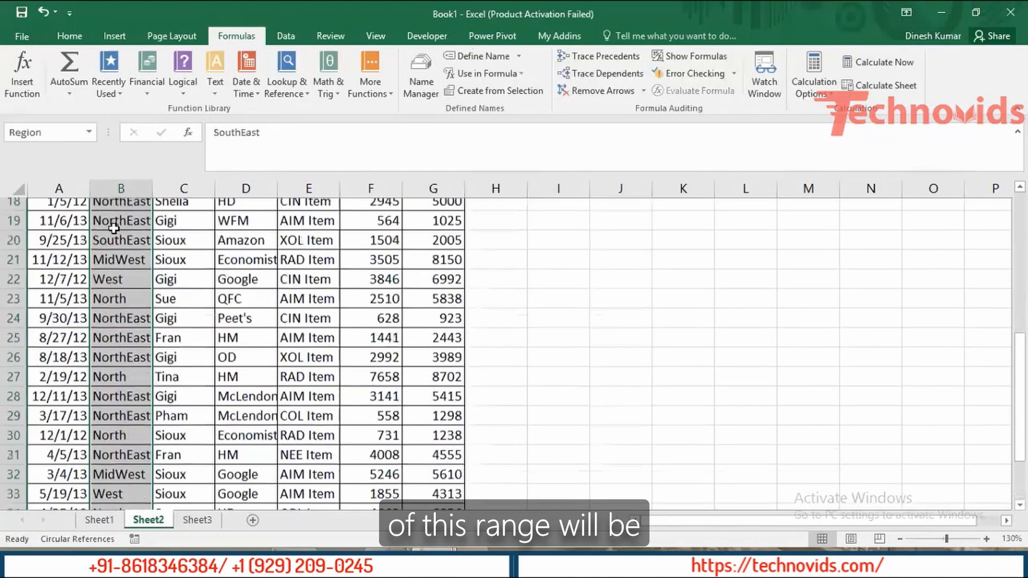
{"action": "scroll", "coordinate": [113, 228], "scroll_direction": "down", "scroll_amount": 2}
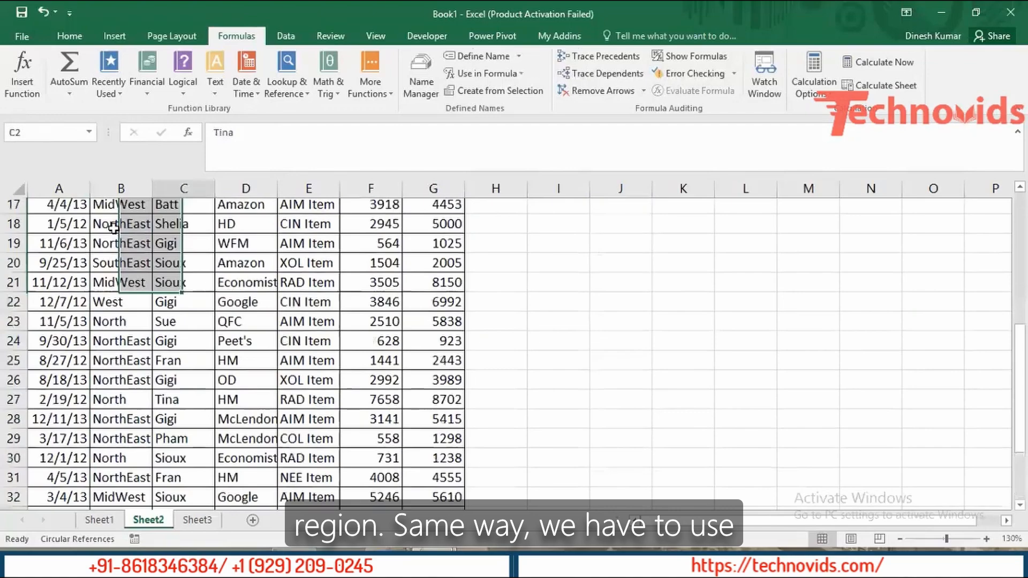
{"action": "key", "text": "Right"}
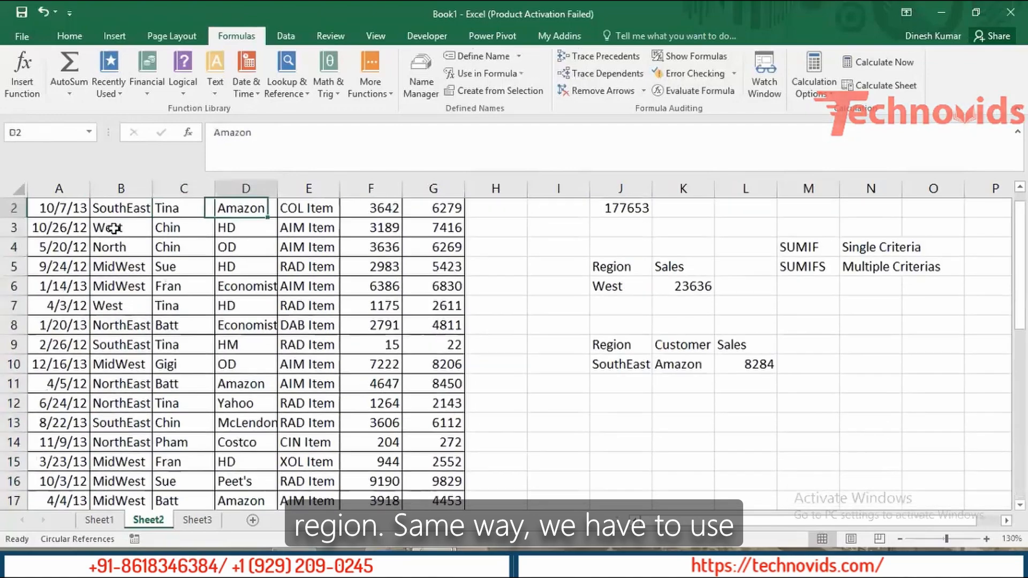
{"action": "key", "text": "Up"}
{"action": "key", "text": "Down"}
{"action": "key", "text": "ctrl+shift+Down"}
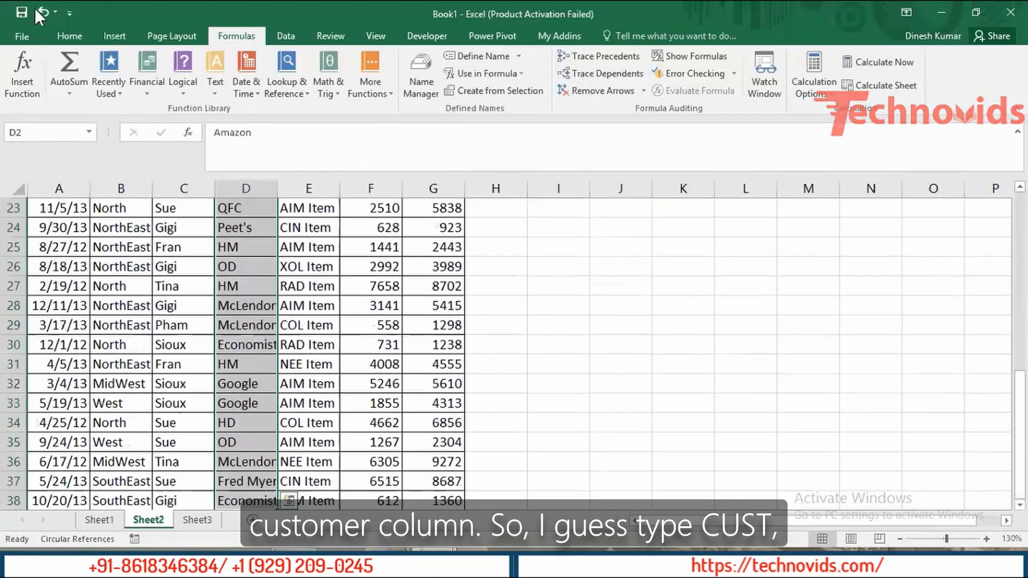
{"action": "left_click", "coordinate": [57, 137]}
{"action": "type", "text": "Cust"}
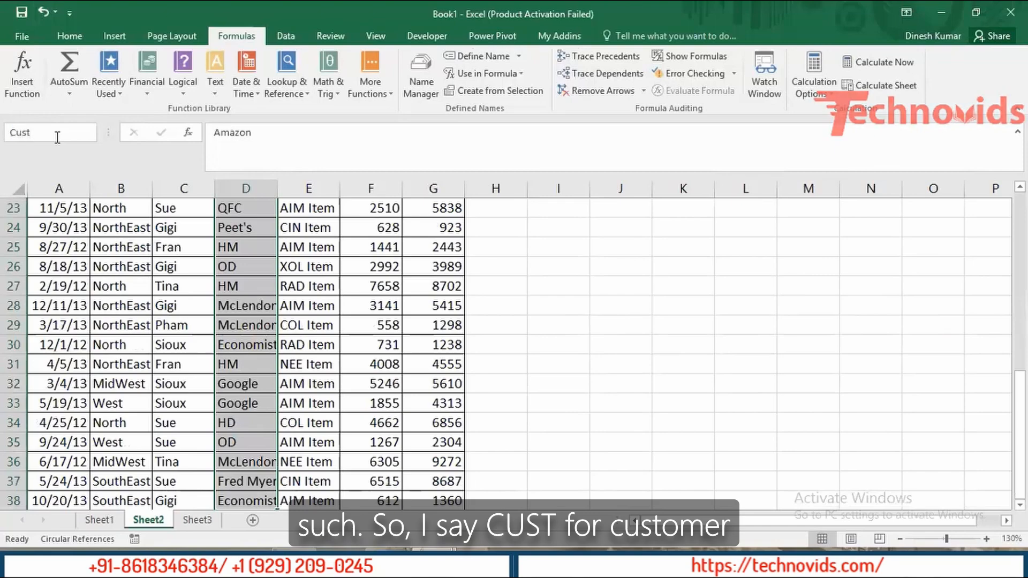
{"action": "key", "text": "Return"}
Name the sales data range G2:G38 as TSales.
{"action": "key", "text": "Up"}
{"action": "key", "text": "Right"}
{"action": "key", "text": "Right"}
{"action": "key", "text": "Right"}
{"action": "key", "text": "Down"}
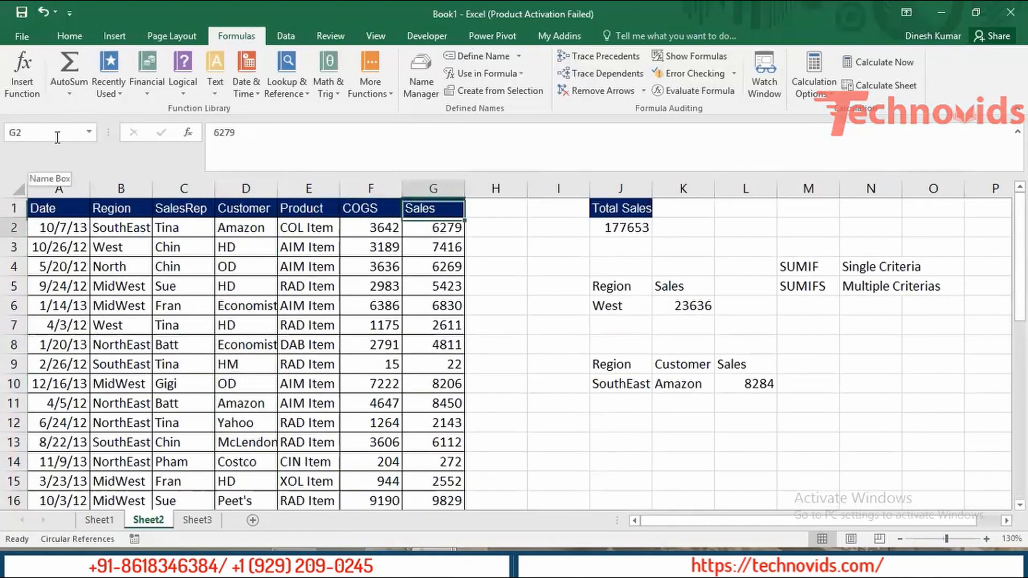
{"action": "key", "text": "ctrl+shift+Down"}
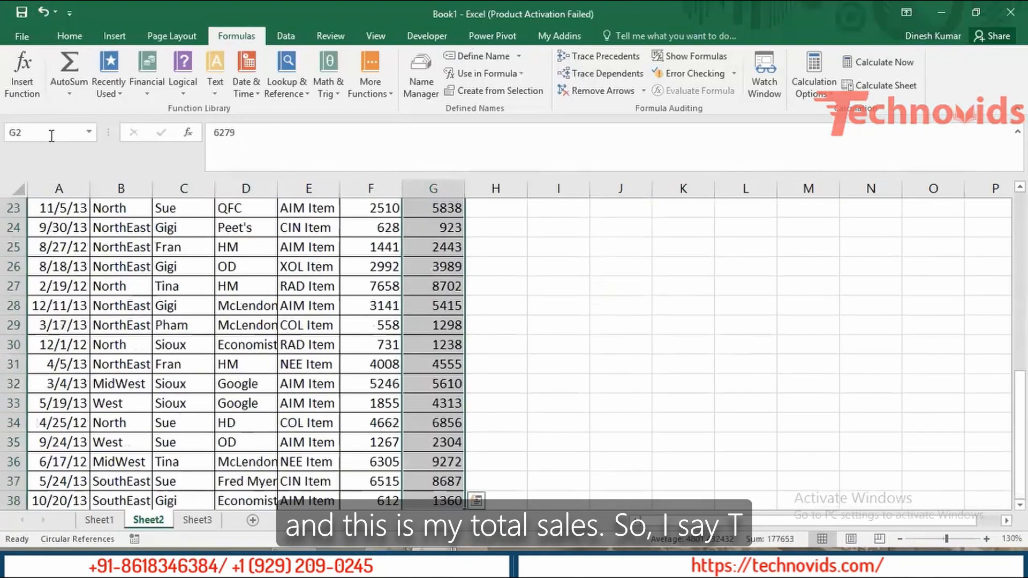
{"action": "left_click", "coordinate": [50, 135]}
{"action": "type", "text": "T"}
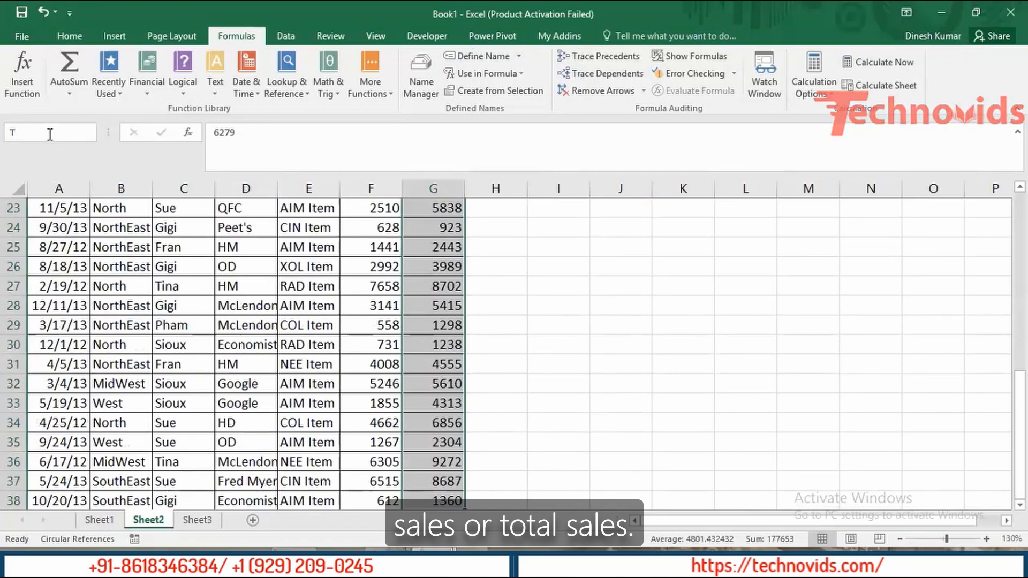
{"action": "type", "text": "Sales"}
{"action": "key", "text": "Return"}
{"action": "key", "text": "Up"}
{"action": "key", "text": "Left"}
{"action": "key", "text": "Left"}
{"action": "key", "text": "Left"}
{"action": "key", "text": "Left"}
{"action": "key", "text": "Left"}
{"action": "key", "text": "Down"}
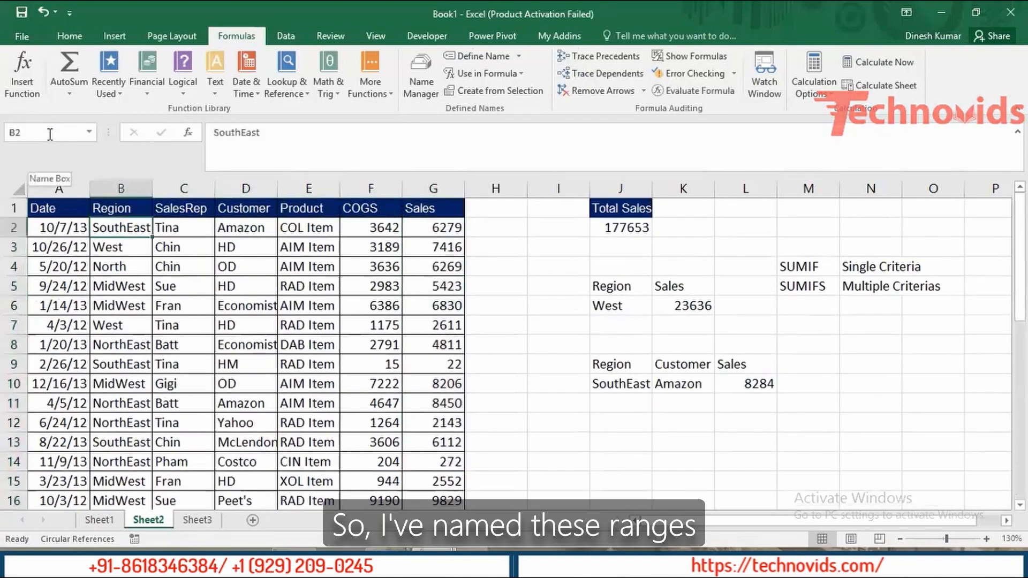
Begin a new SUMIFS formula in L10 that uses the named range TSales as the sum range.
{"action": "key", "text": "Down"}
{"action": "key", "text": "Right"}
{"action": "key", "text": "Right"}
{"action": "key", "text": "Down"}
{"action": "key", "text": "Right"}
{"action": "key", "text": "Right"}
{"action": "key", "text": "Right"}
{"action": "key", "text": "Down"}
{"action": "key", "text": "Right"}
{"action": "key", "text": "Right"}
{"action": "key", "text": "Down"}
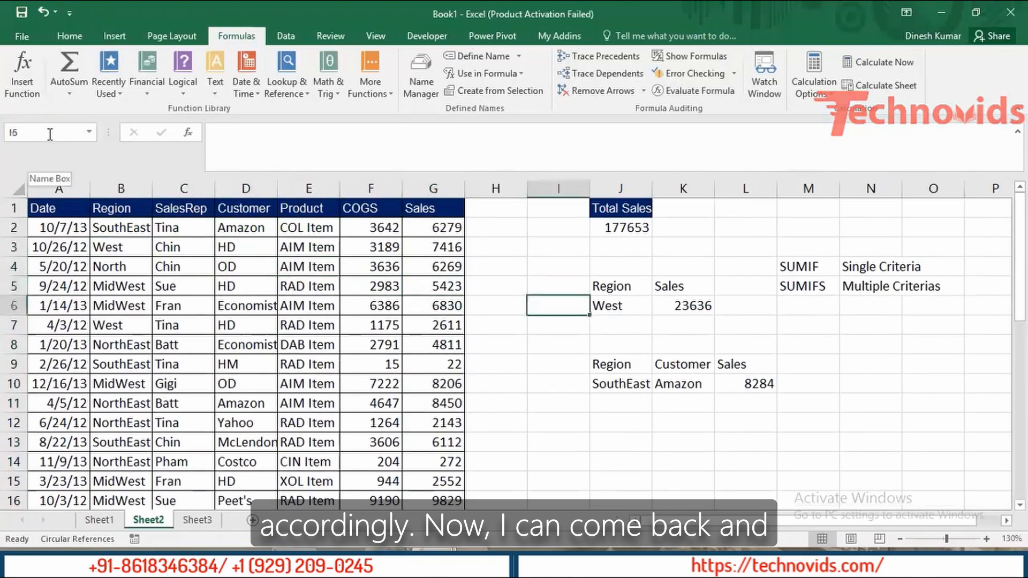
{"action": "key", "text": "Right"}
{"action": "key", "text": "Down"}
{"action": "key", "text": "Down"}
{"action": "key", "text": "Right"}
{"action": "key", "text": "Down"}
{"action": "key", "text": "Down"}
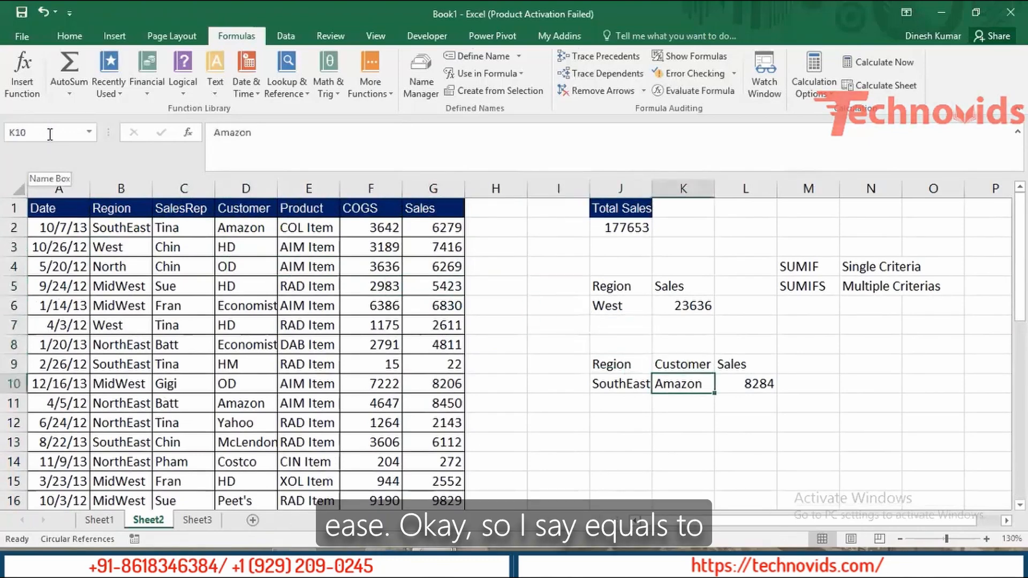
{"action": "key", "text": "Right"}
{"action": "type", "text": "=sumifs"}
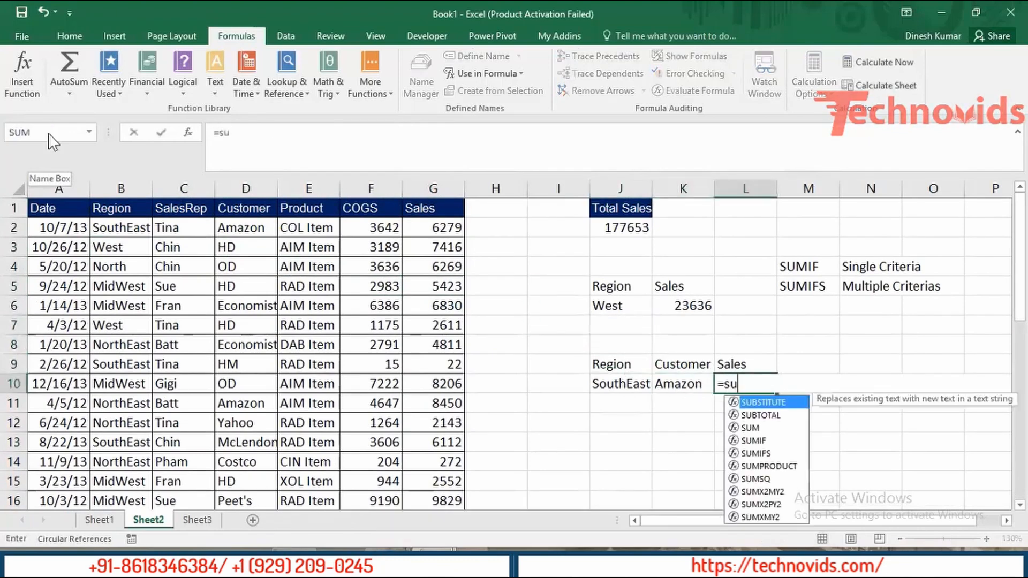
{"action": "key", "text": "Tab"}
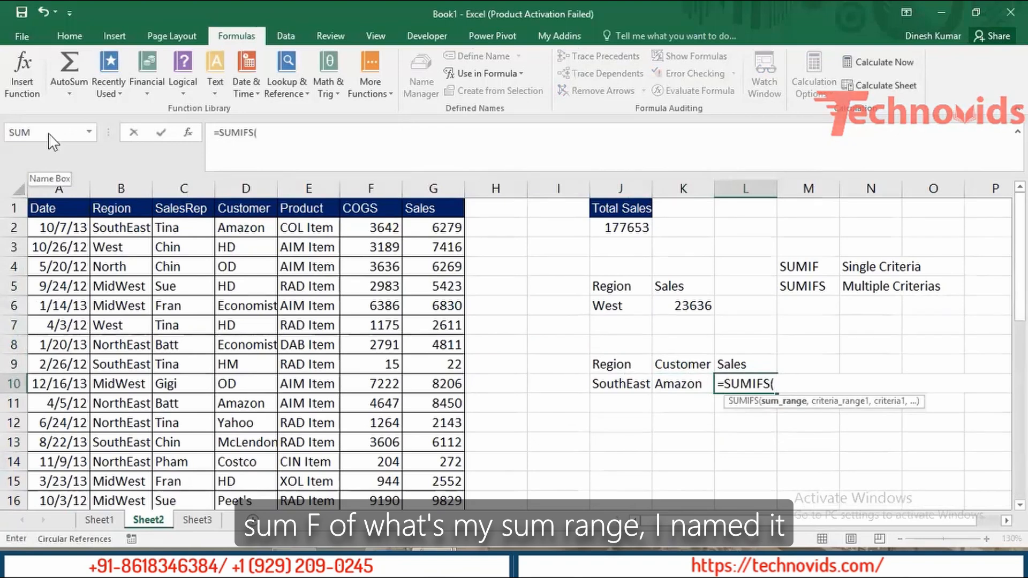
{"action": "type", "text": "TS"}
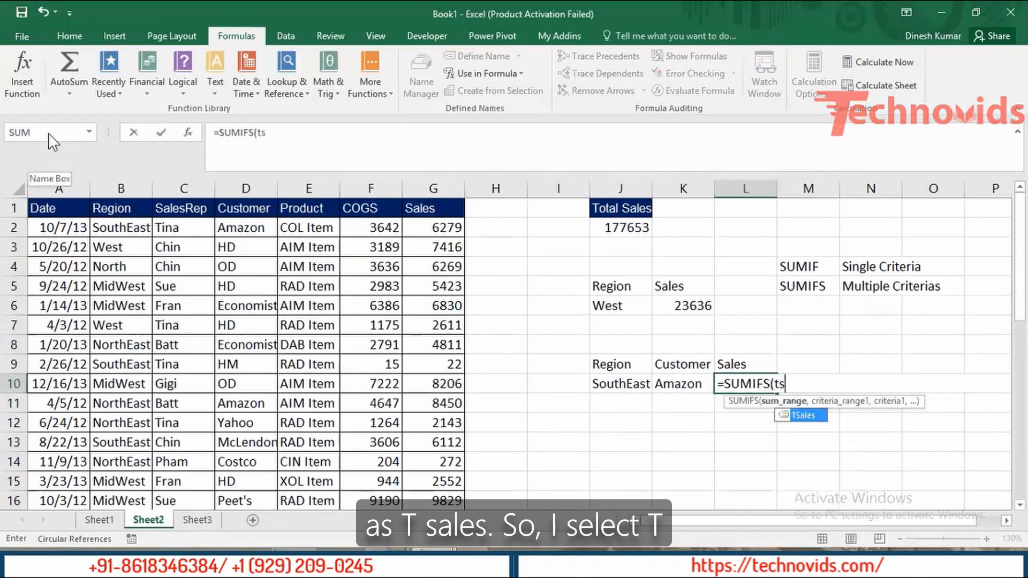
{"action": "key", "text": "Tab"}
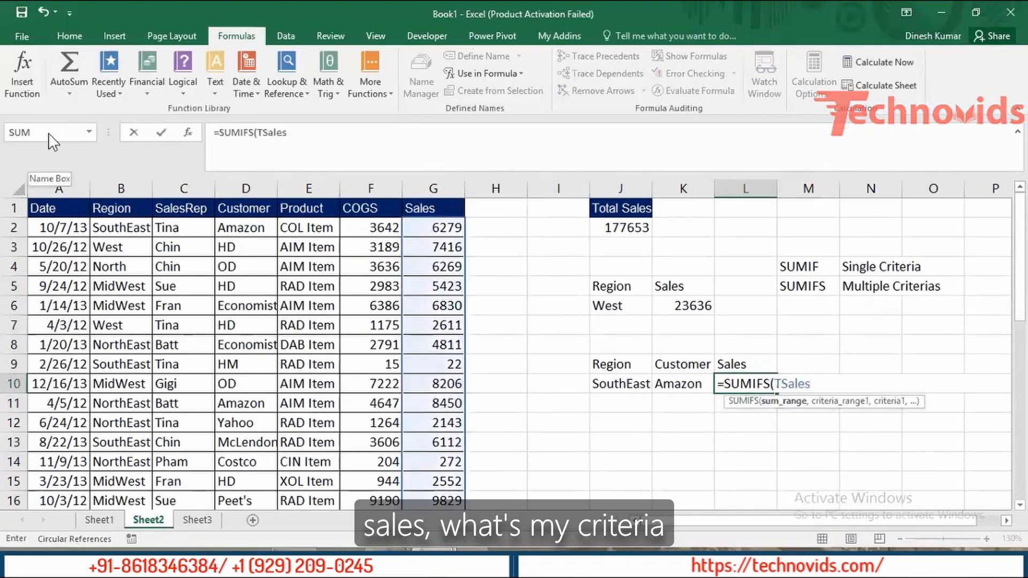
{"action": "type", "text": ","}
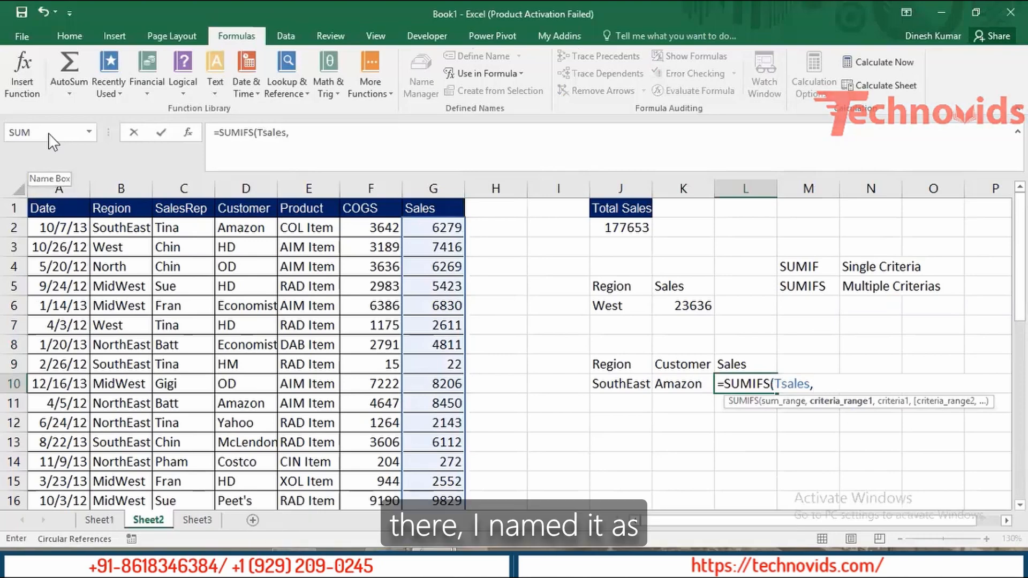
Add the named range Region as the first criteria range and cell J10 as its criterion.
{"action": "type", "text": "re"}
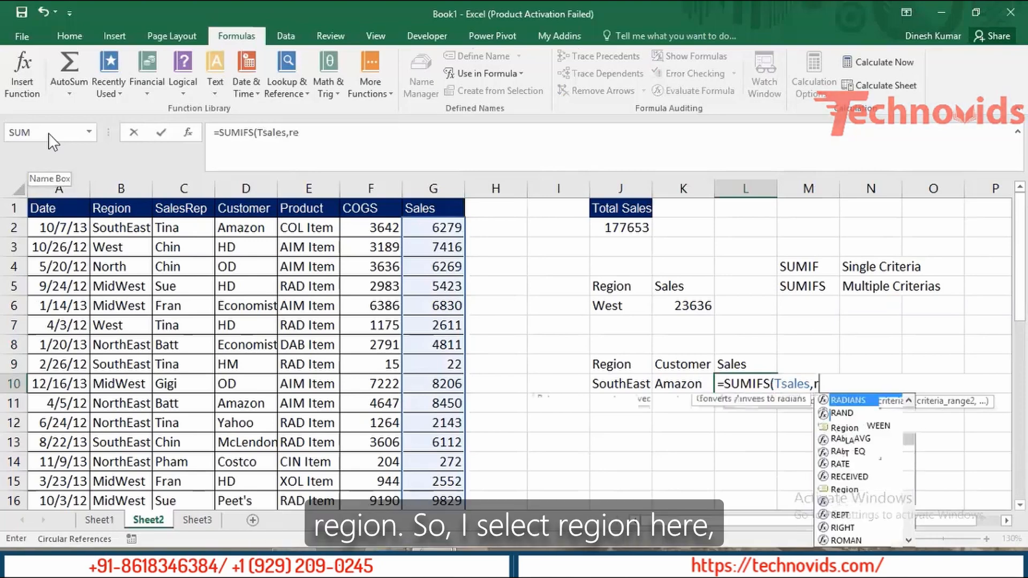
{"action": "type", "text": "g"}
{"action": "key", "text": "Tab"}
{"action": "type", "text": ","}
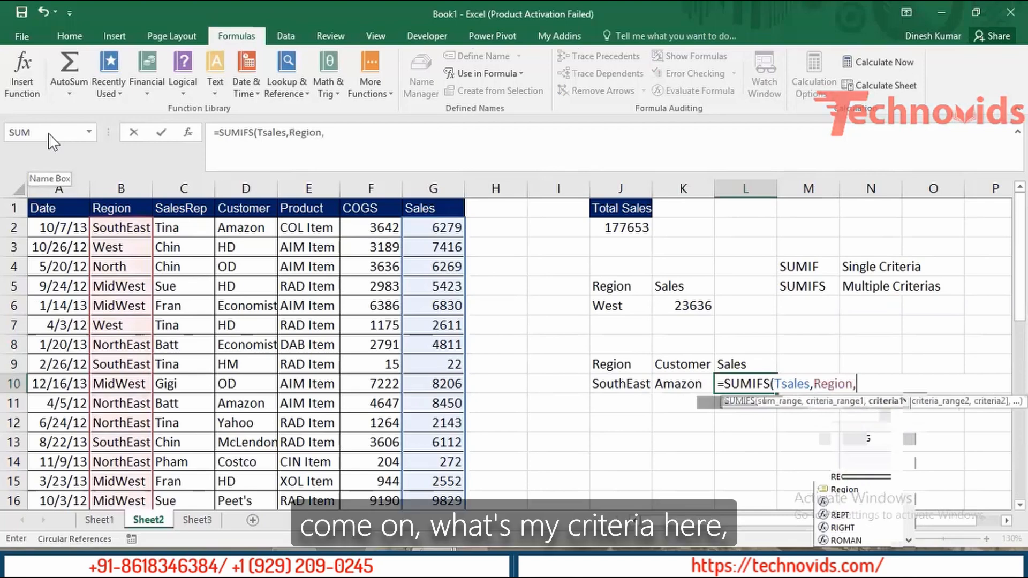
{"action": "key", "text": "Left"}
{"action": "key", "text": "Left"}
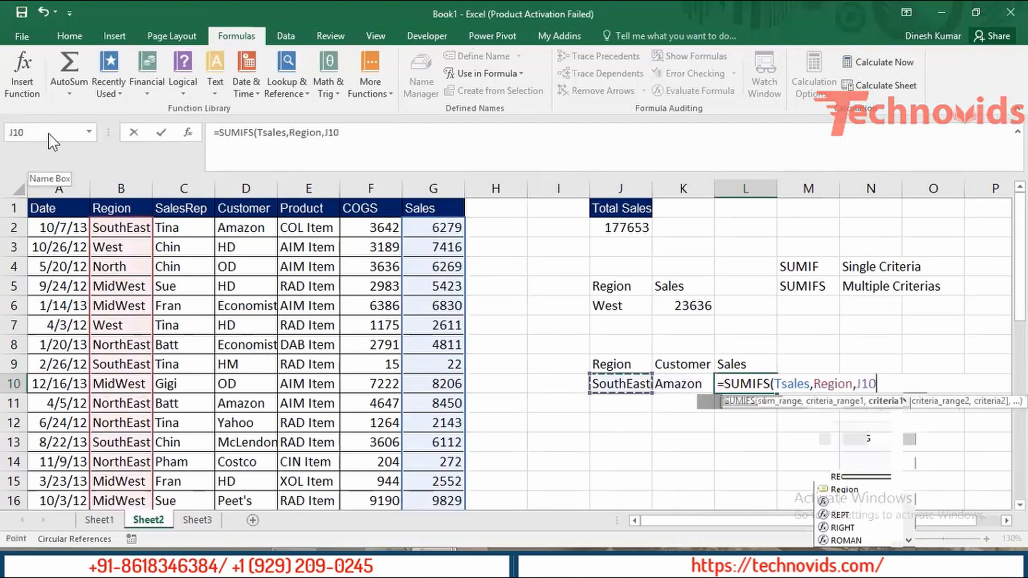
{"action": "type", "text": ","}
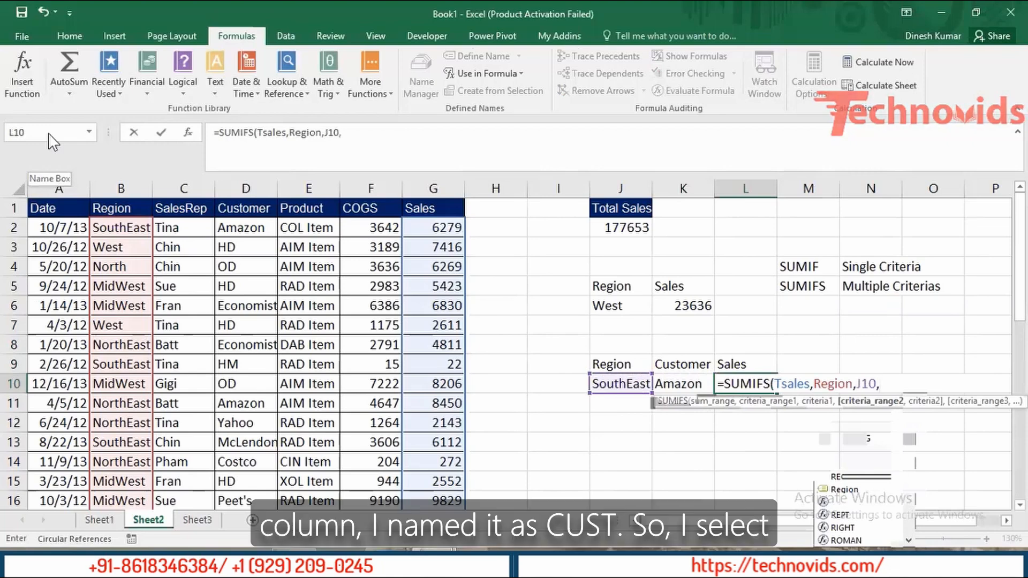
Add the named range Cust as the second criteria range of the SUMIFS formula.
{"action": "type", "text": "cus"}
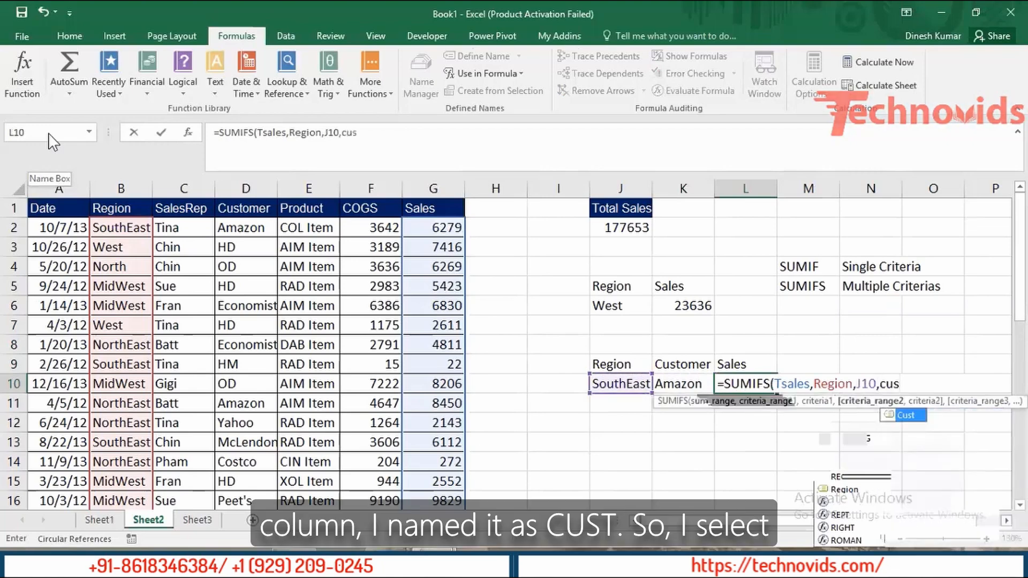
{"action": "key", "text": "Tab"}
{"action": "type", "text": ","}
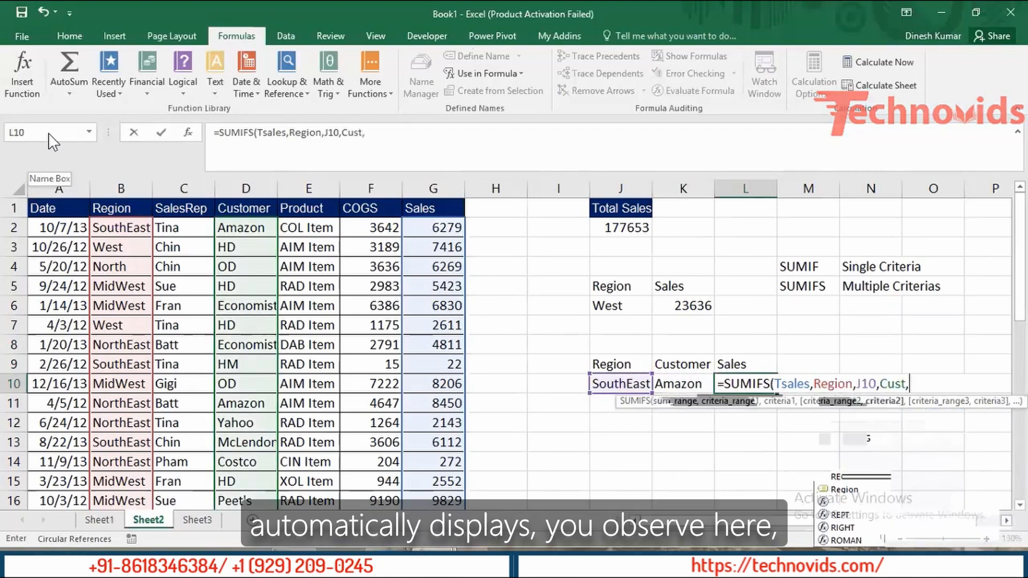
Partly erase the name Cust in the formula and insert it again from the name suggestions.
{"action": "key", "text": "BackSpace"}
{"action": "key", "text": "BackSpace"}
{"action": "key", "text": "BackSpace"}
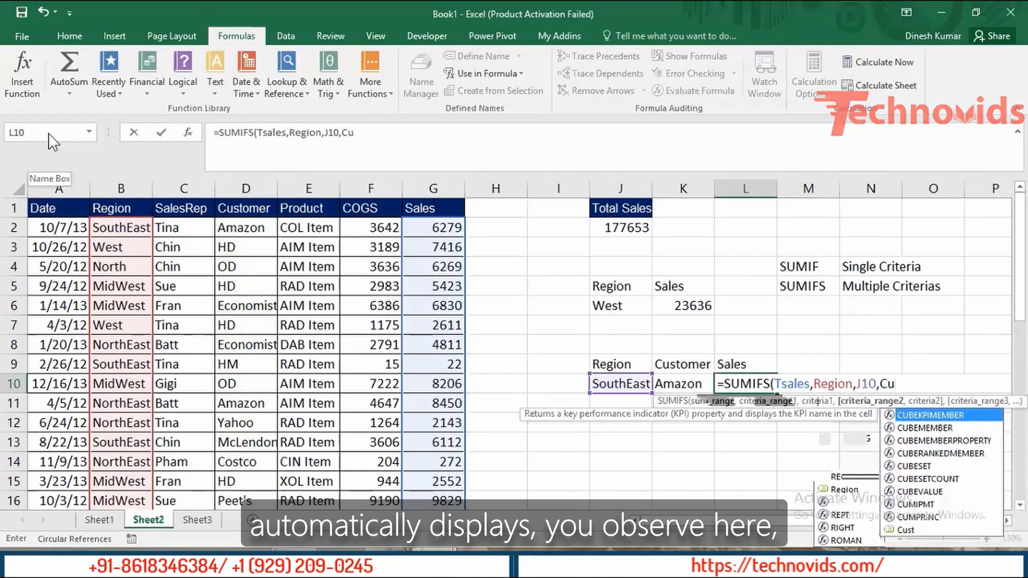
{"action": "key", "text": "BackSpace"}
{"action": "type", "text": "us"}
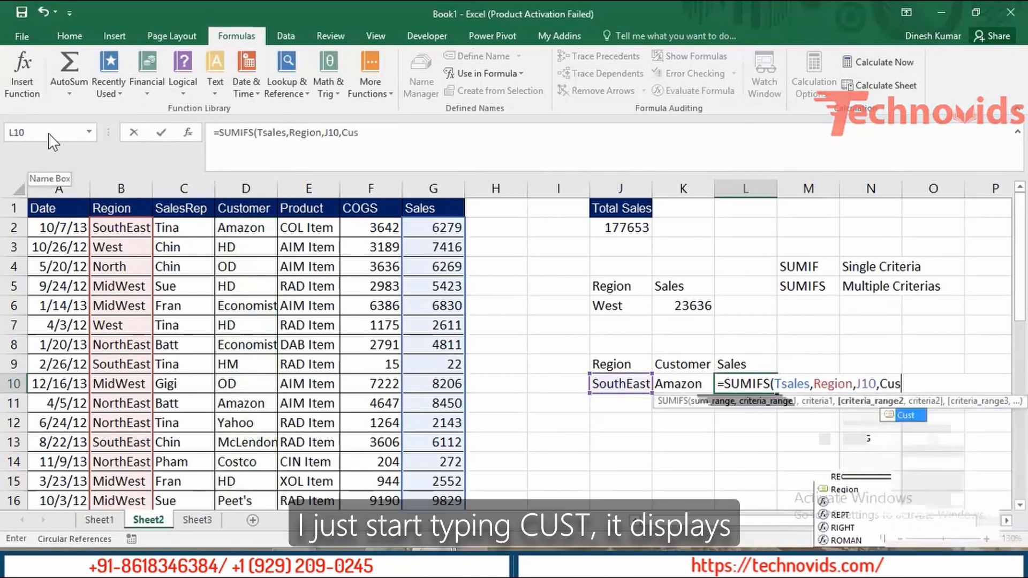
{"action": "key", "text": "Tab"}
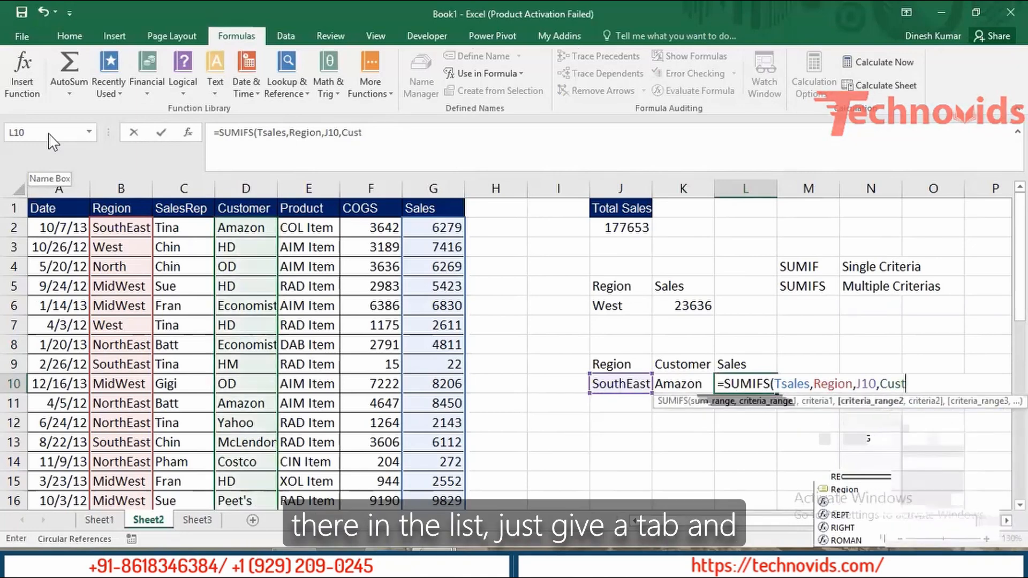
{"action": "type", "text": ","}
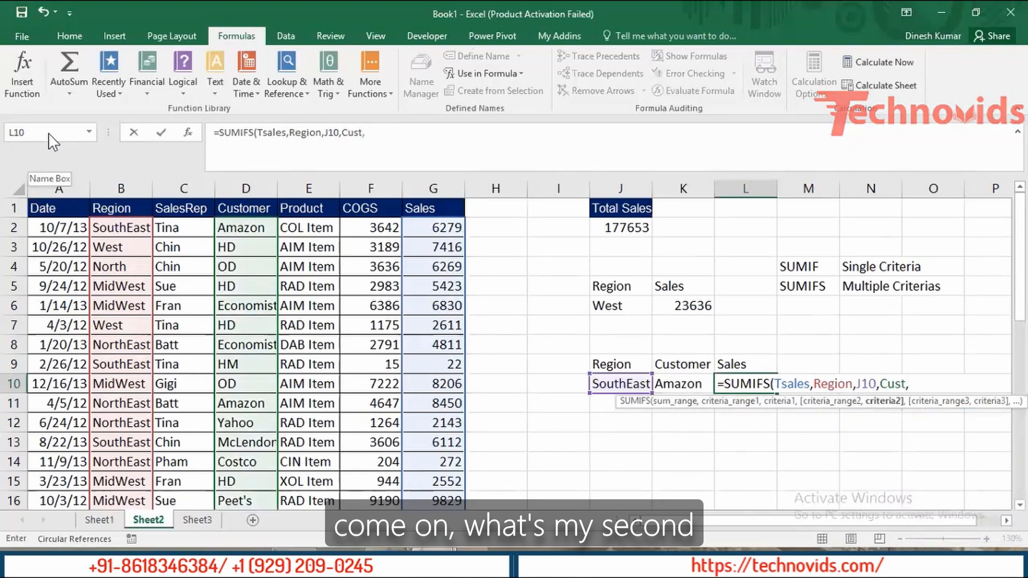
Use cell K10 as the second criterion and complete the SUMIFS formula in L10.
{"action": "key", "text": "Left"}
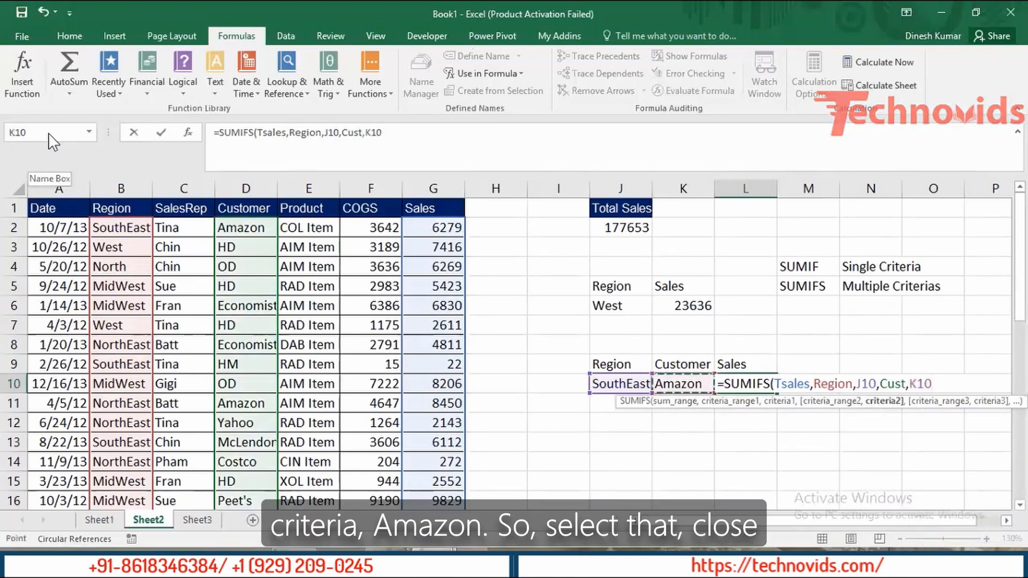
{"action": "type", "text": ")"}
{"action": "key", "text": "Return"}
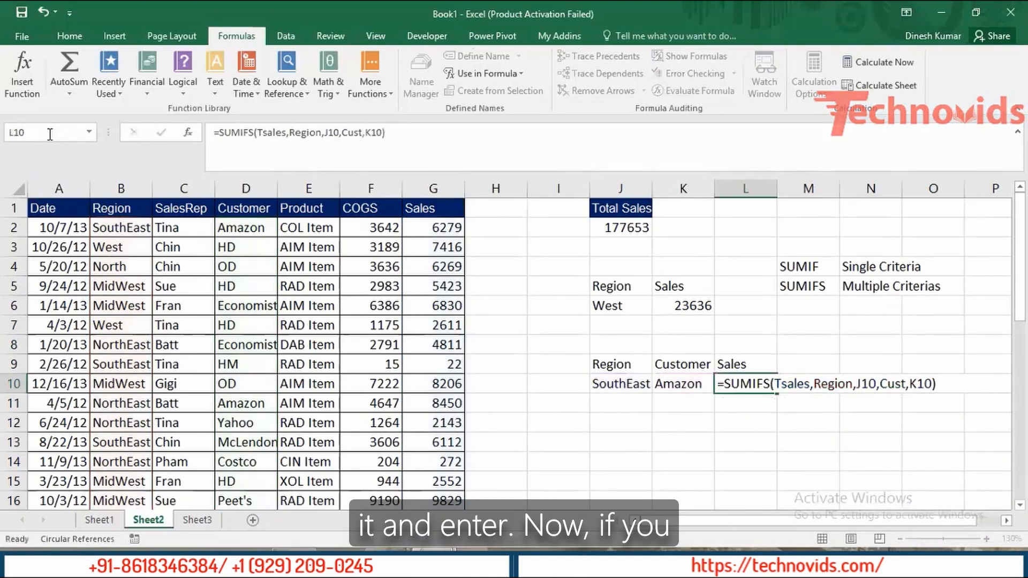
{"action": "key", "text": "Up"}
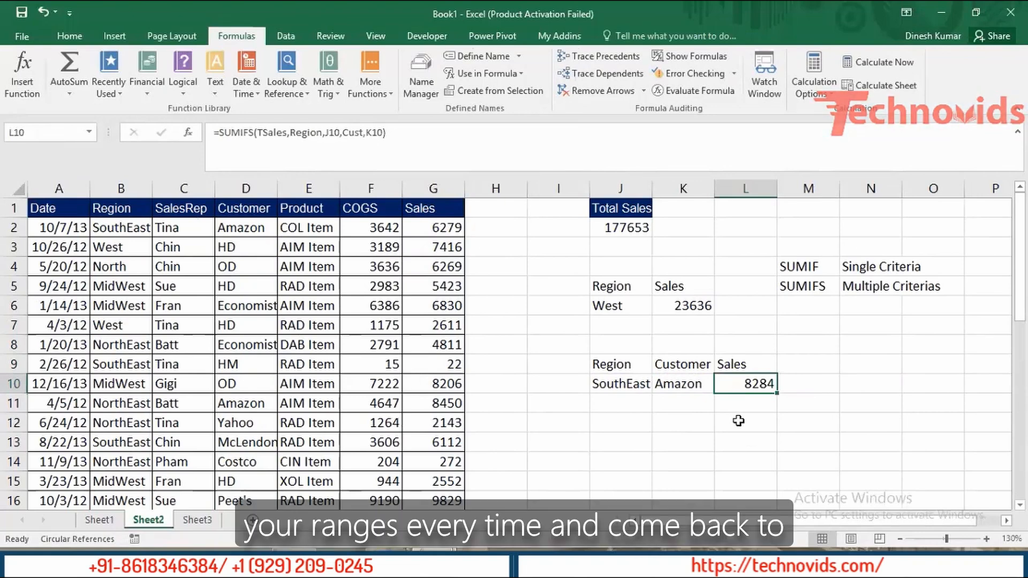
Examine the named ranges and the criteria cells J10 and K10 used by the L10 formula without changing it.
{"action": "double_click", "coordinate": [745, 382]}
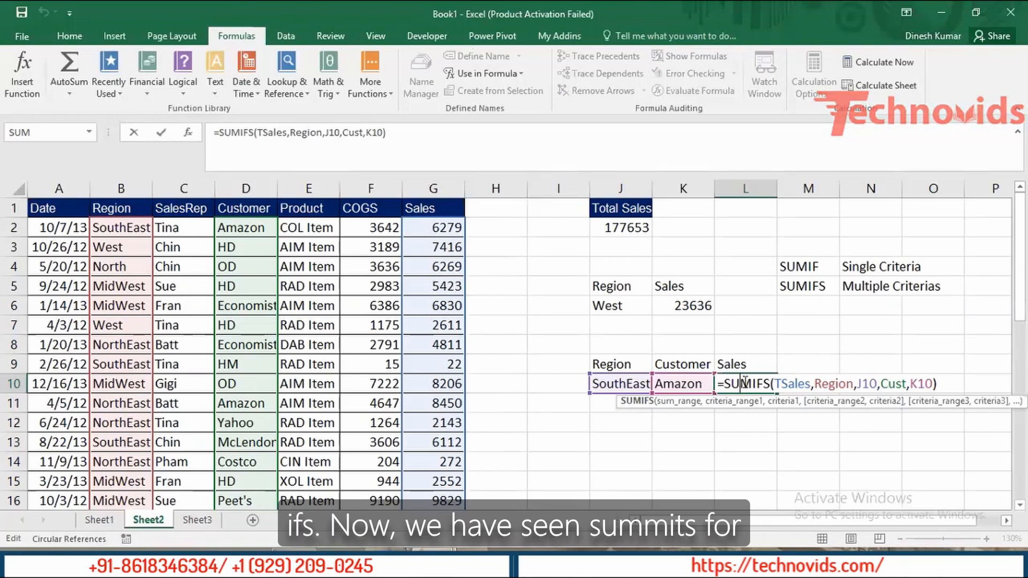
{"action": "key", "text": "Return"}
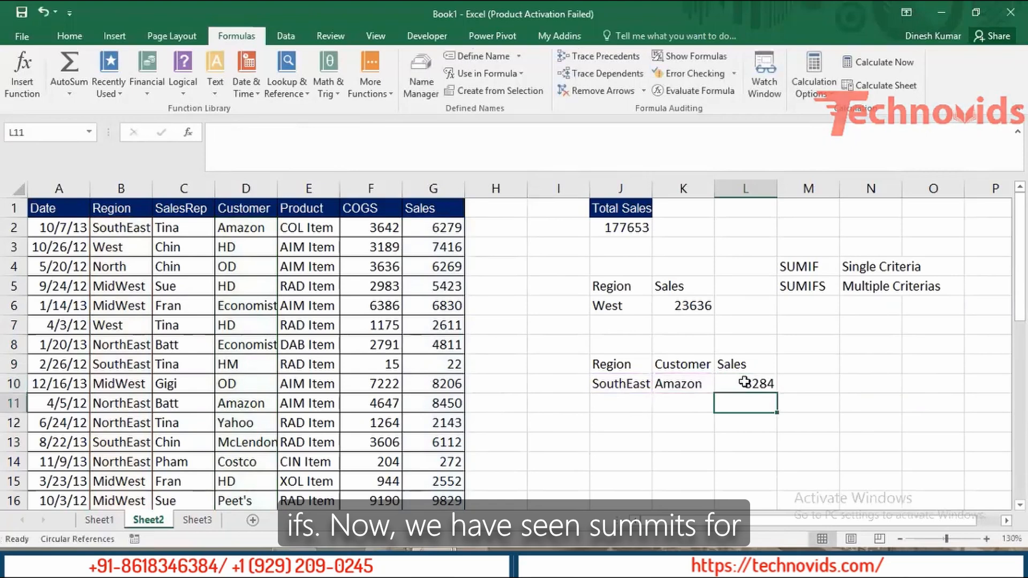
{"action": "left_click", "coordinate": [744, 381]}
{"action": "key", "text": "Left"}
{"action": "key", "text": "Left"}
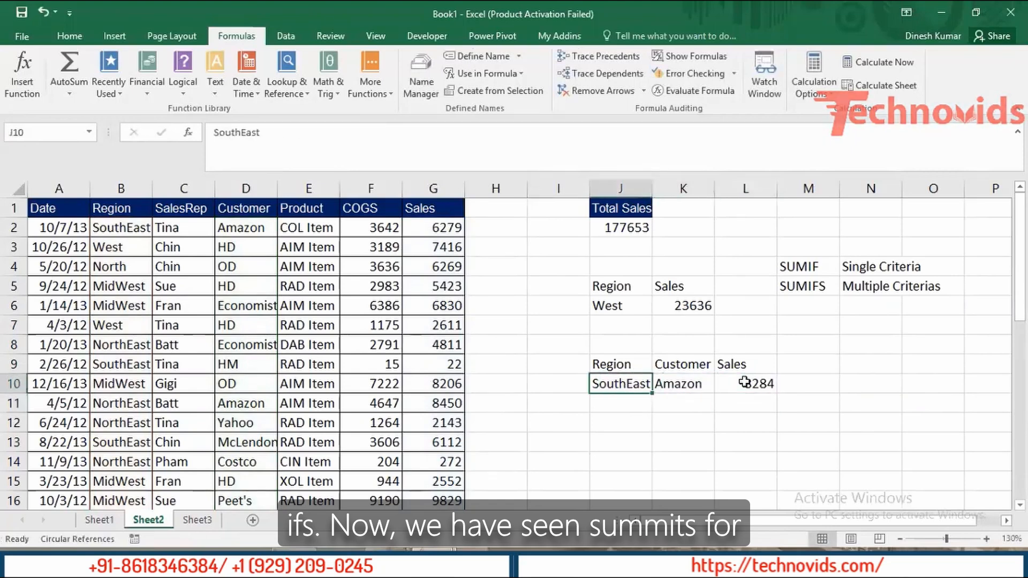
{"action": "key", "text": "Right"}
{"action": "key", "text": "Right"}
{"action": "double_click", "coordinate": [744, 381]}
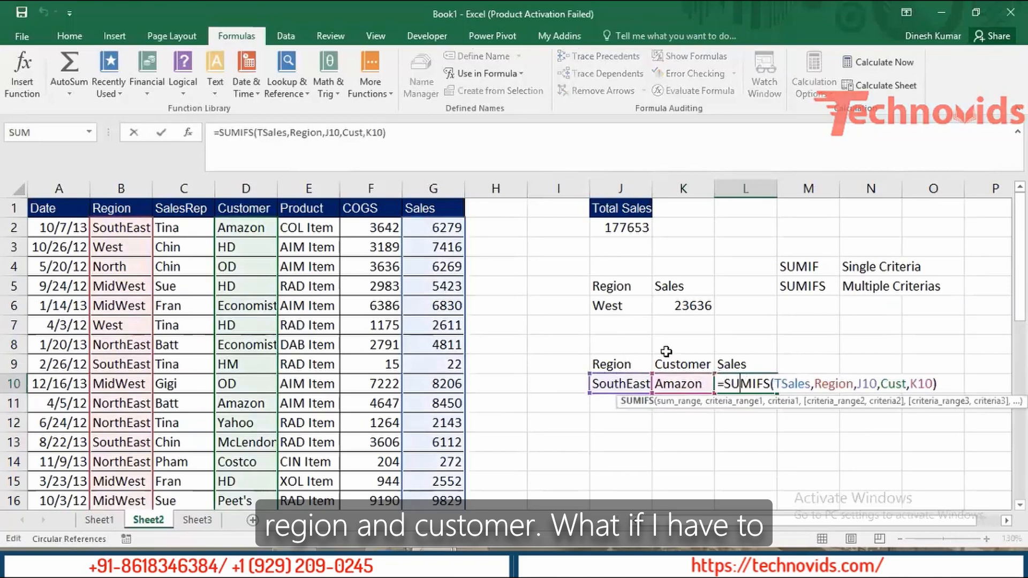
{"action": "key", "text": "Escape"}
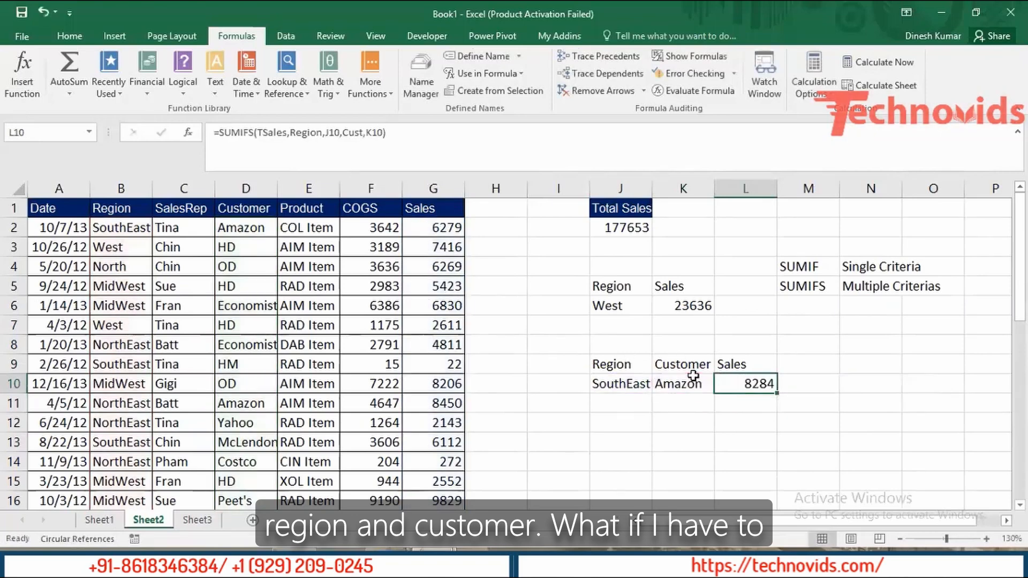
Enter the heading Customer in J13 with the criteria Amazon in J14 and OD in J15.
{"action": "left_click", "coordinate": [626, 424]}
{"action": "key", "text": "Down"}
{"action": "type", "text": "Customer"}
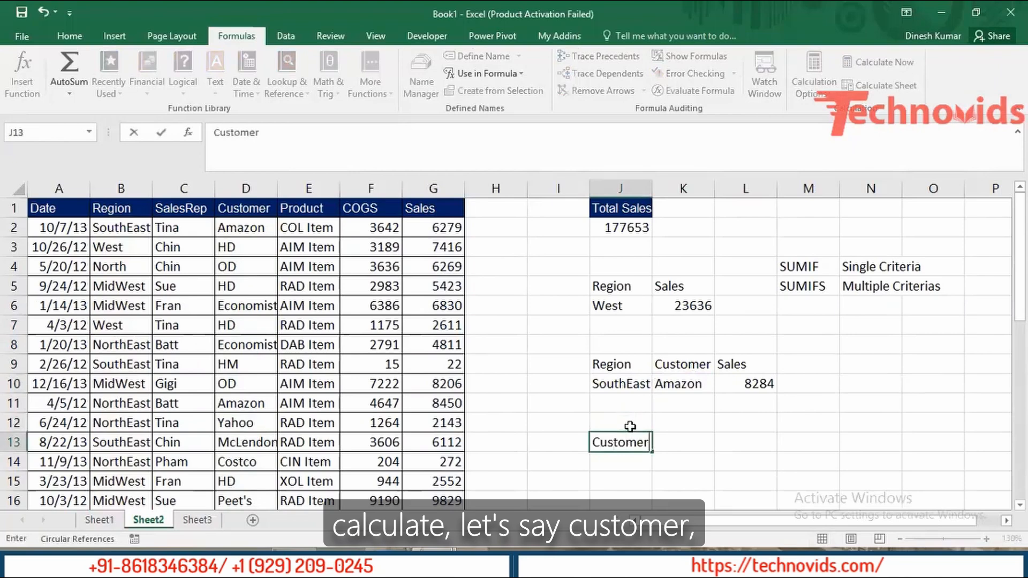
{"action": "key", "text": "Return"}
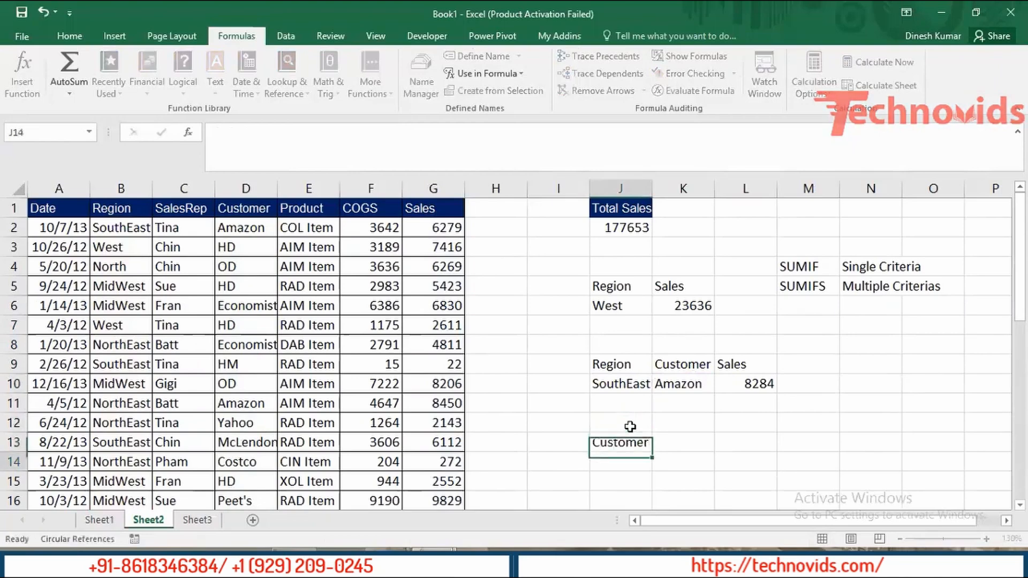
{"action": "type", "text": "Am"}
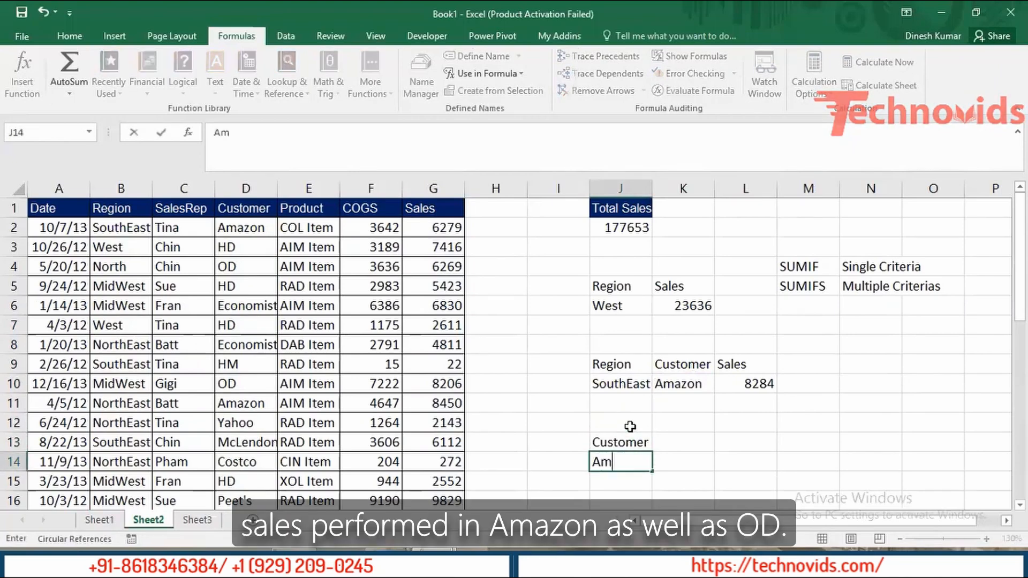
{"action": "type", "text": "azon"}
{"action": "key", "text": "Return"}
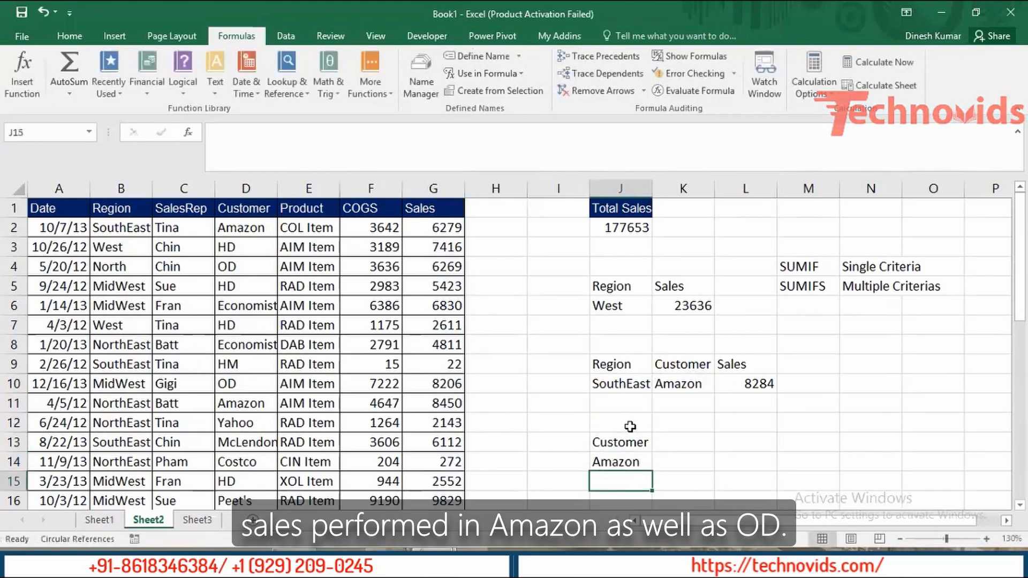
{"action": "type", "text": "OD"}
{"action": "key", "text": "Return"}
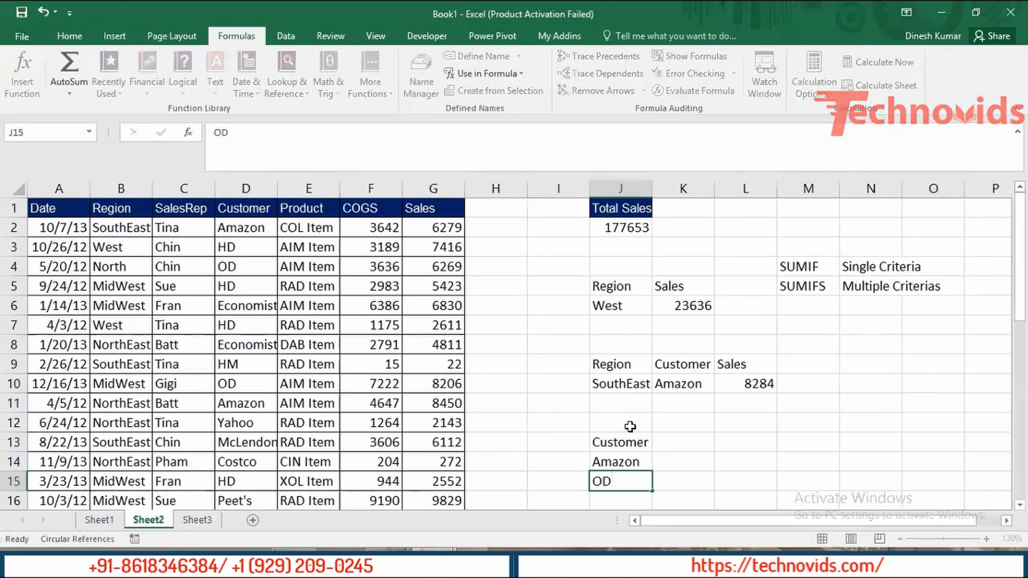
Start a SUMIFS formula in L13 with the named range TSales as the sum range.
{"action": "key", "text": "Up"}
{"action": "key", "text": "Up"}
{"action": "key", "text": "shift+Down"}
{"action": "key", "text": "Up"}
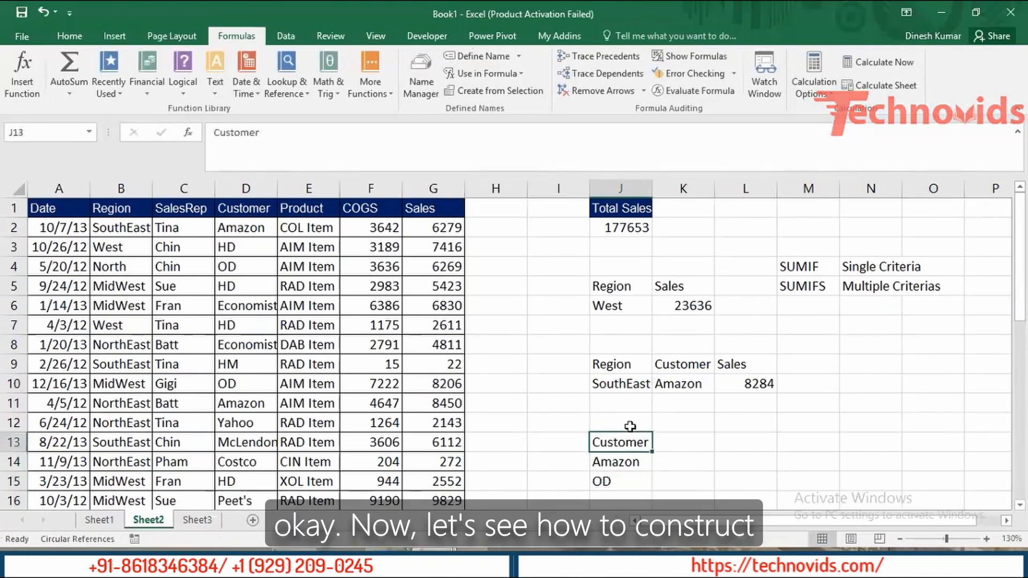
{"action": "key", "text": "Right"}
{"action": "key", "text": "Right"}
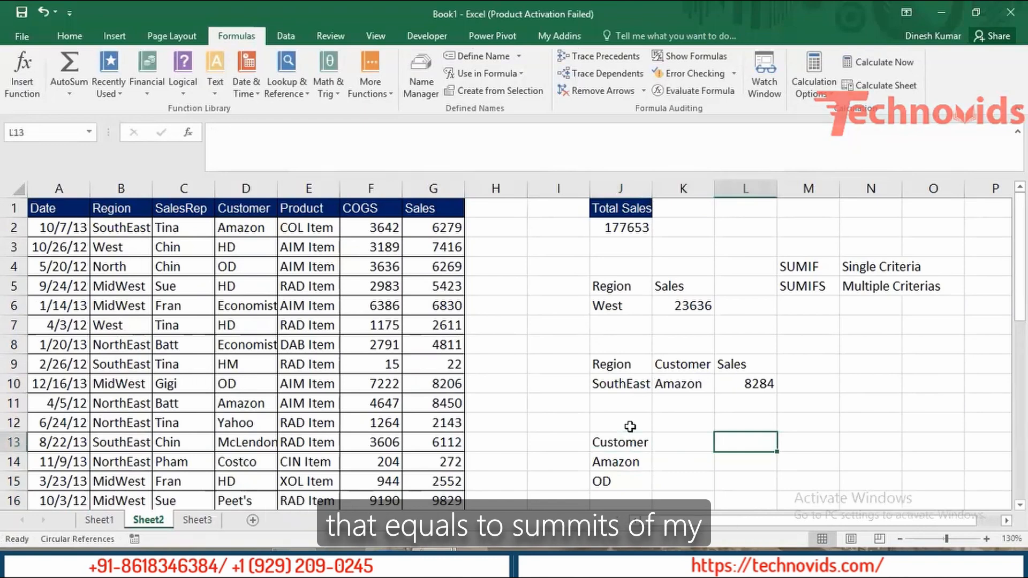
{"action": "type", "text": "=sumi"}
{"action": "key", "text": "Down"}
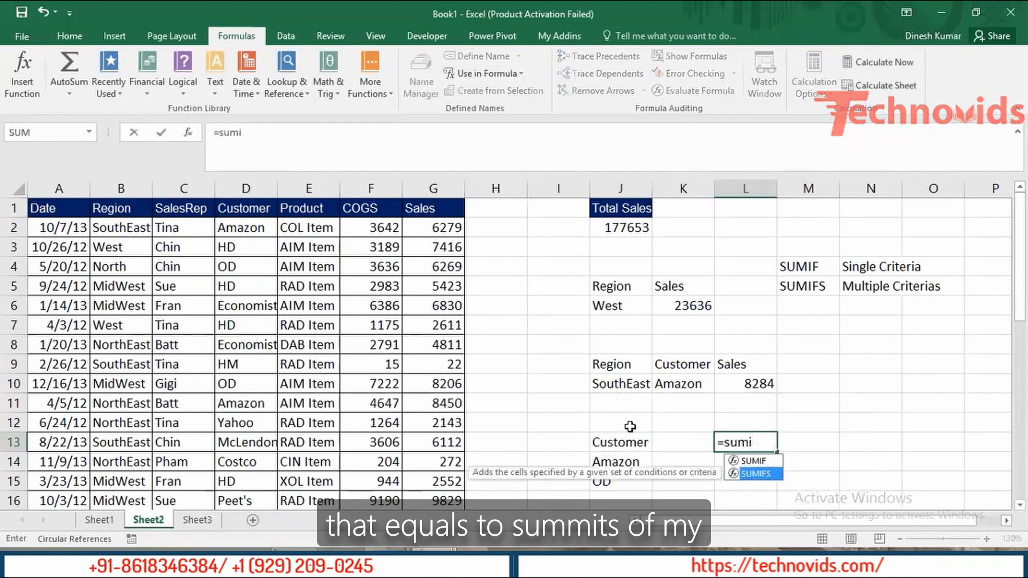
{"action": "key", "text": "Tab"}
{"action": "type", "text": "ts"}
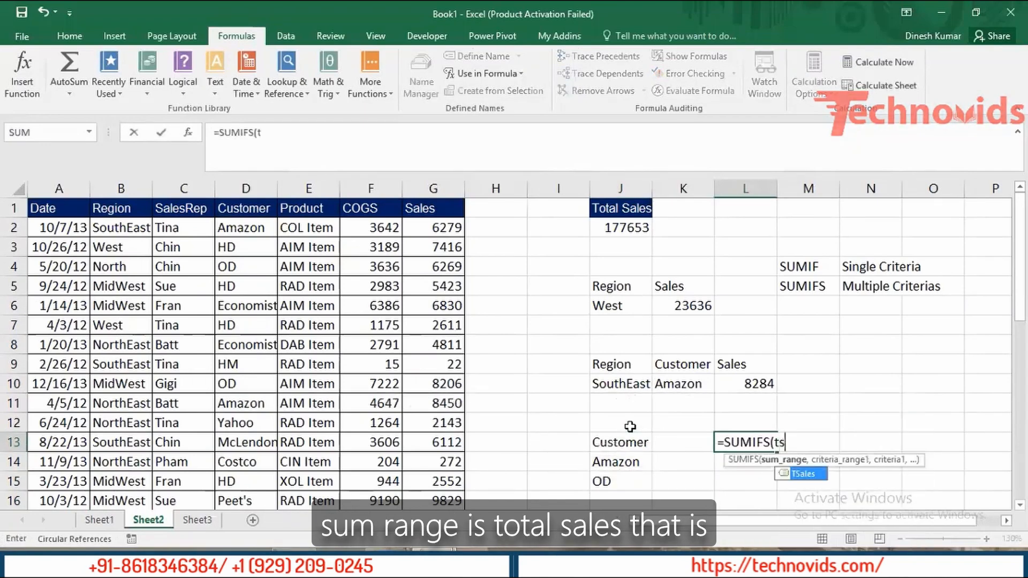
{"action": "key", "text": "Tab"}
{"action": "type", "text": ","}
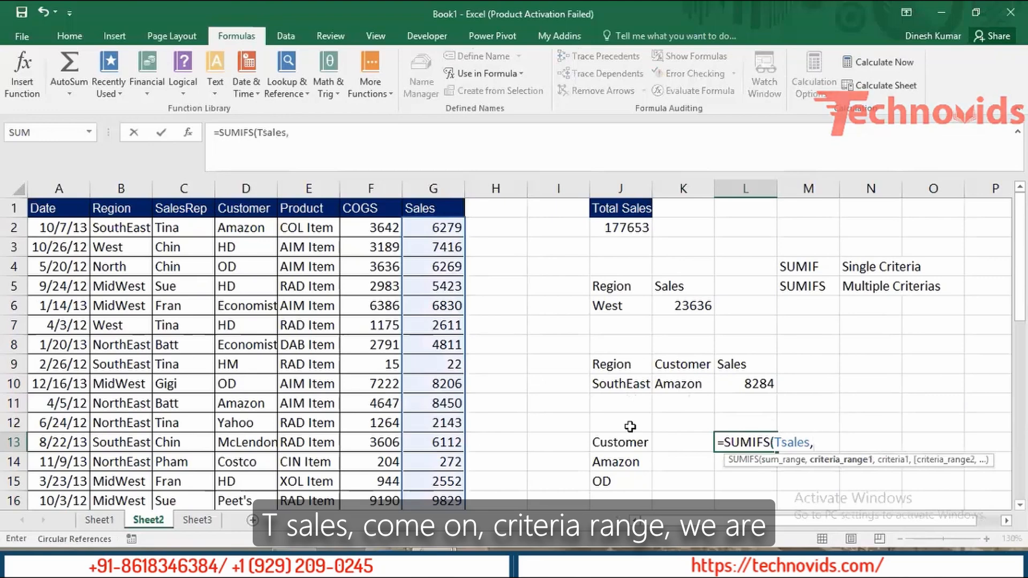
Add the named range Cust as the first criteria range of the L13 formula.
{"action": "type", "text": "cu"}
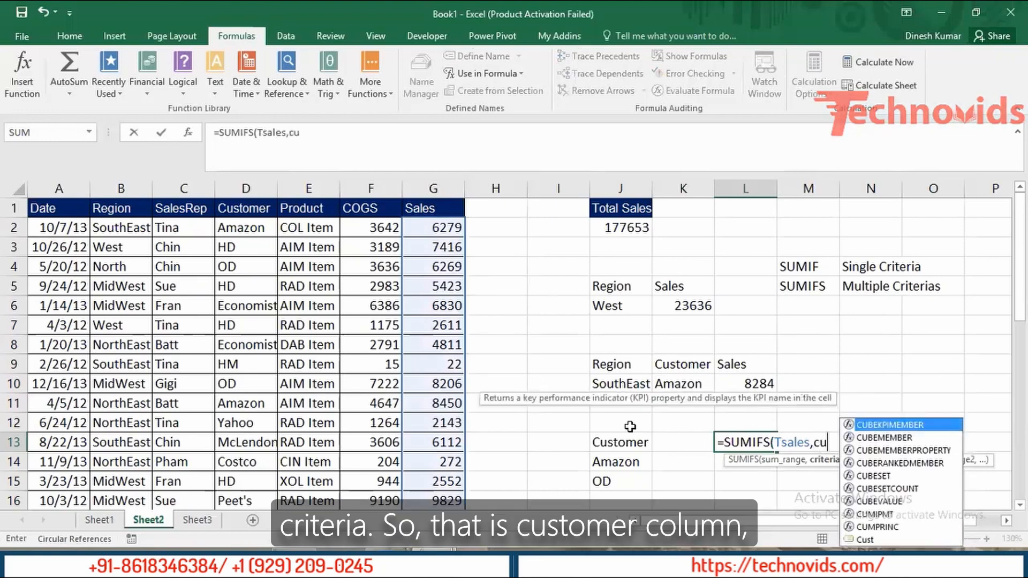
{"action": "type", "text": "s"}
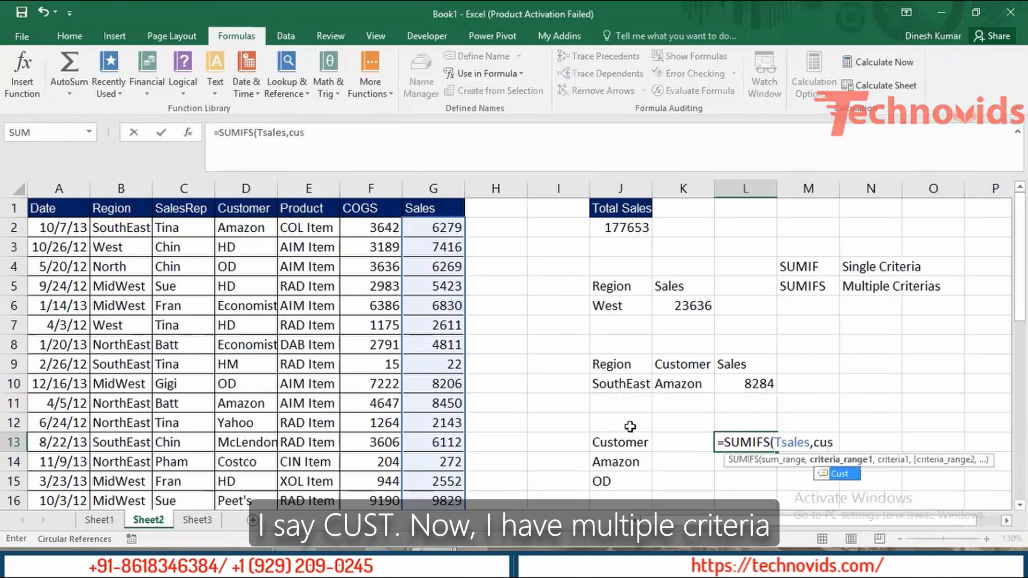
{"action": "key", "text": "Tab"}
{"action": "type", "text": ","}
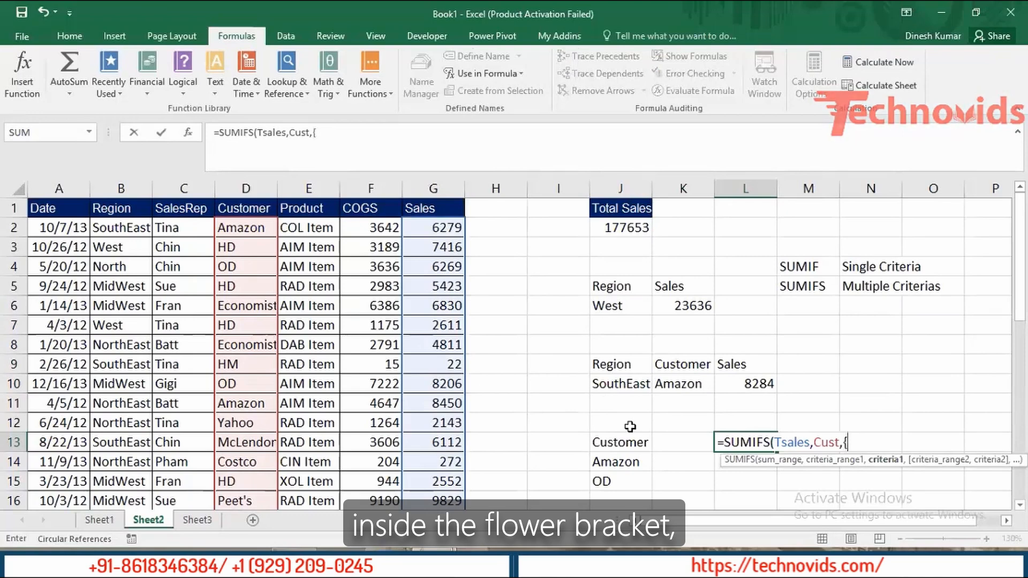
Supply the array constant {"Amazon","OD"} as the criteria and complete the SUMIFS formula in L13.
{"action": "type", "text": "\"Am"}
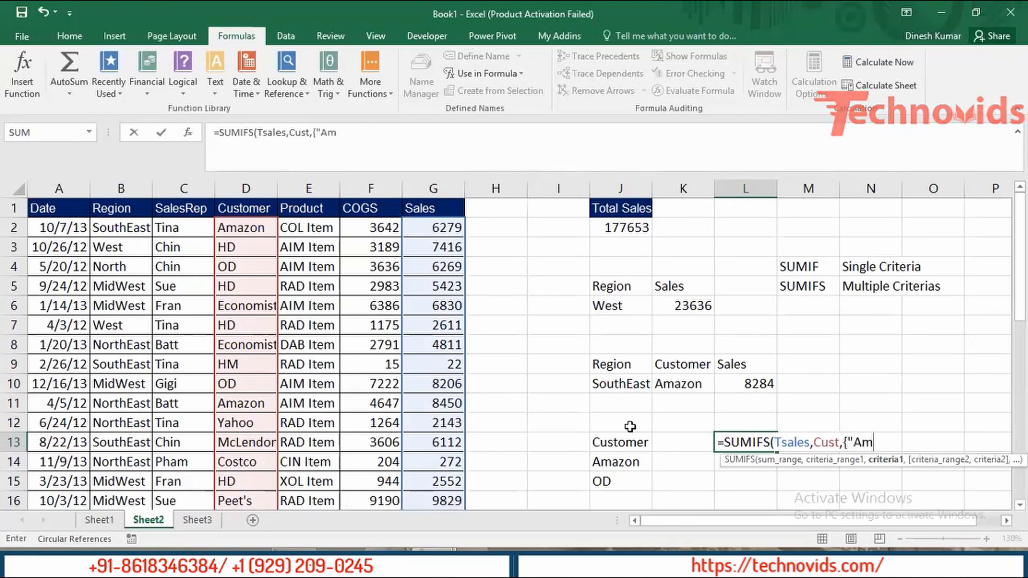
{"action": "type", "text": "azon\""}
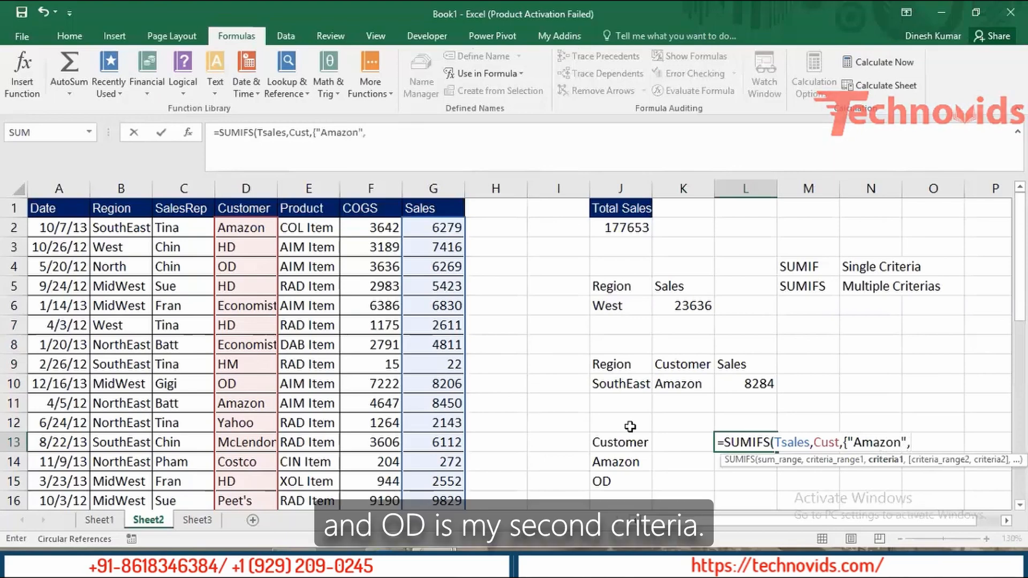
{"action": "type", "text": ",\"OD"}
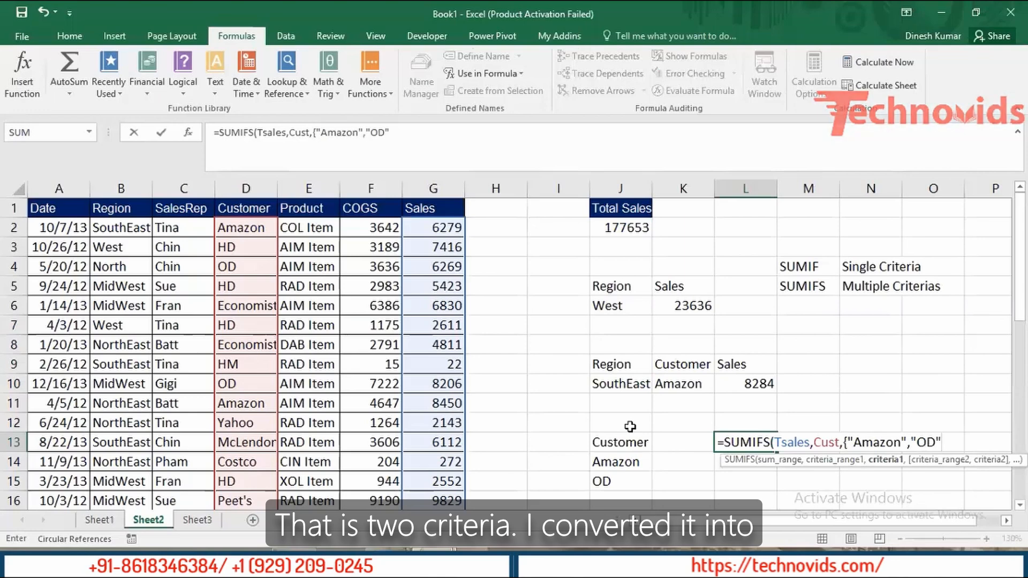
{"action": "type", "text": "}"}
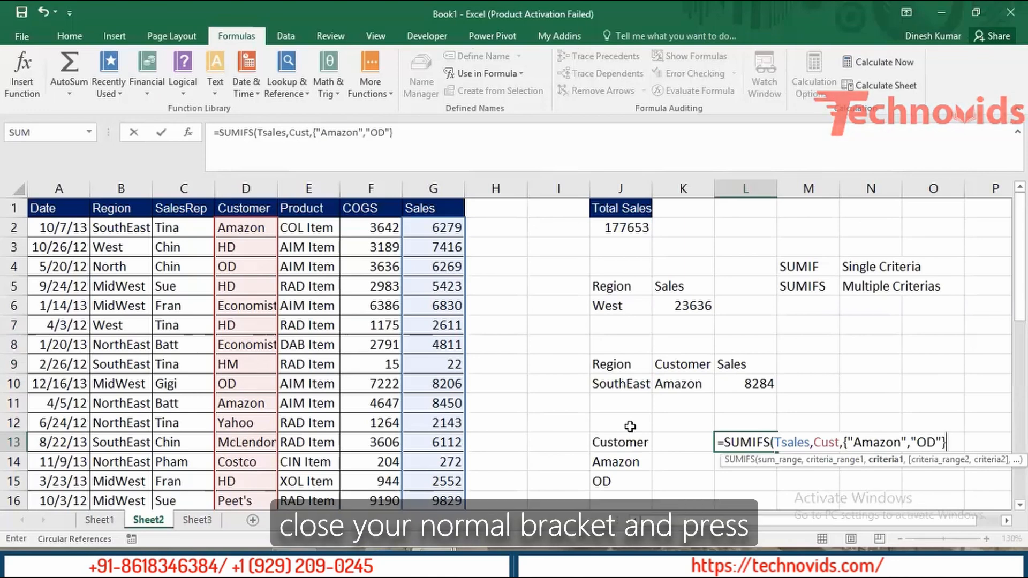
{"action": "type", "text": ")"}
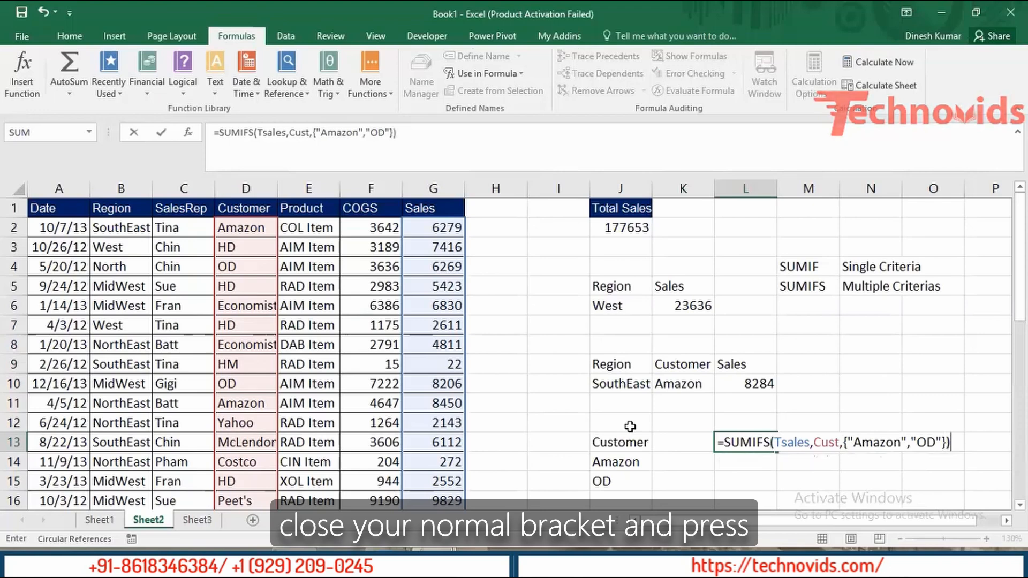
{"action": "key", "text": "Return"}
{"action": "key", "text": "Up"}
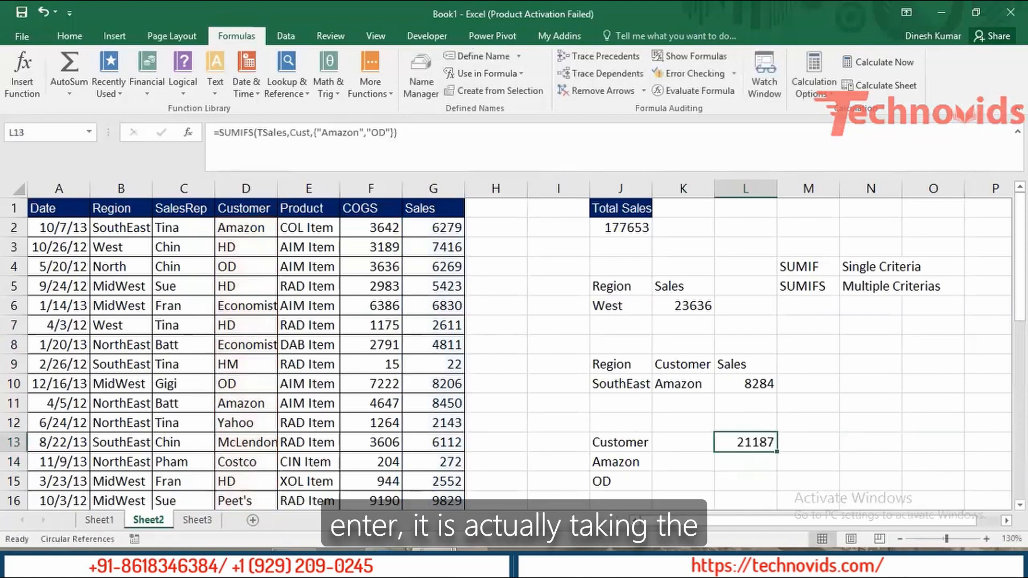
Evaluate the SUMIFS portion of the L13 formula in place to inspect its array result, and restore the formula text.
{"action": "double_click", "coordinate": [751, 443]}
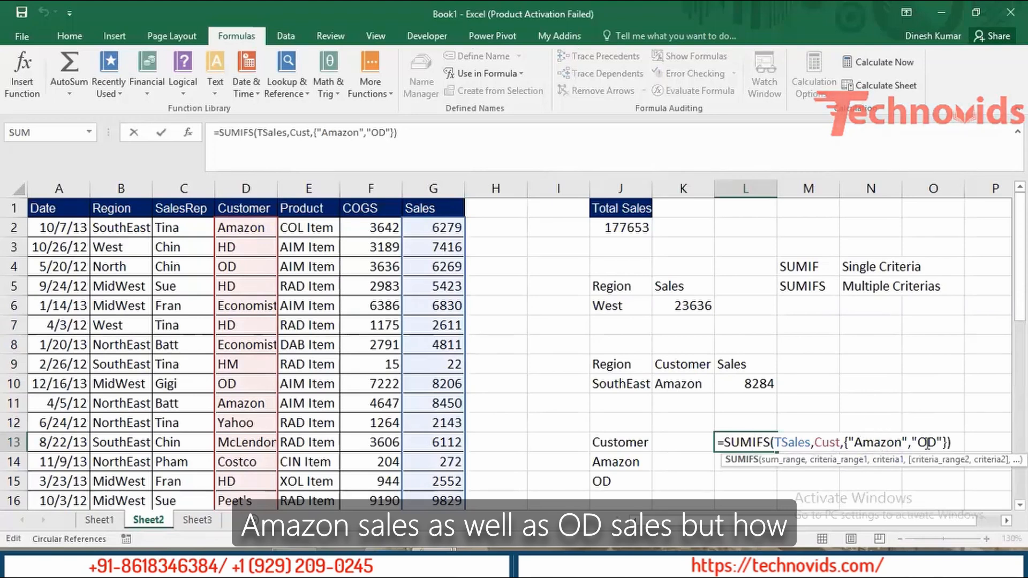
{"action": "left_click", "coordinate": [723, 441]}
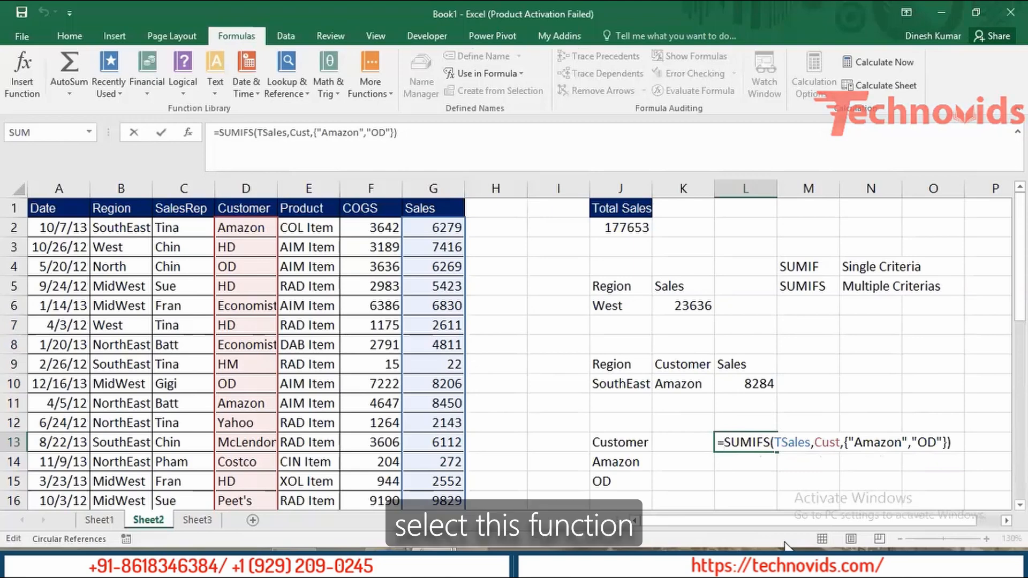
{"action": "key", "text": "shift+End"}
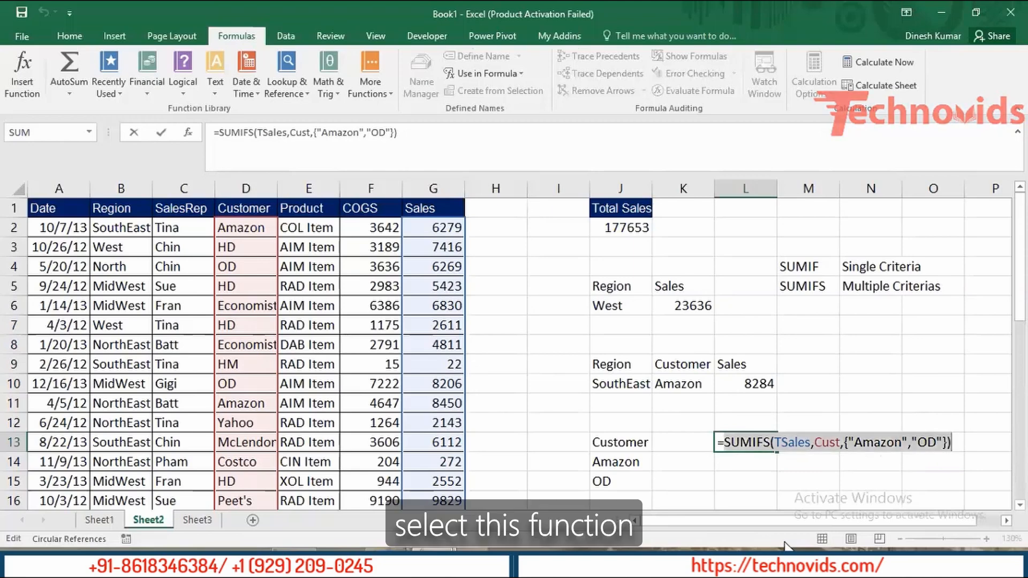
{"action": "left_click", "coordinate": [888, 61]}
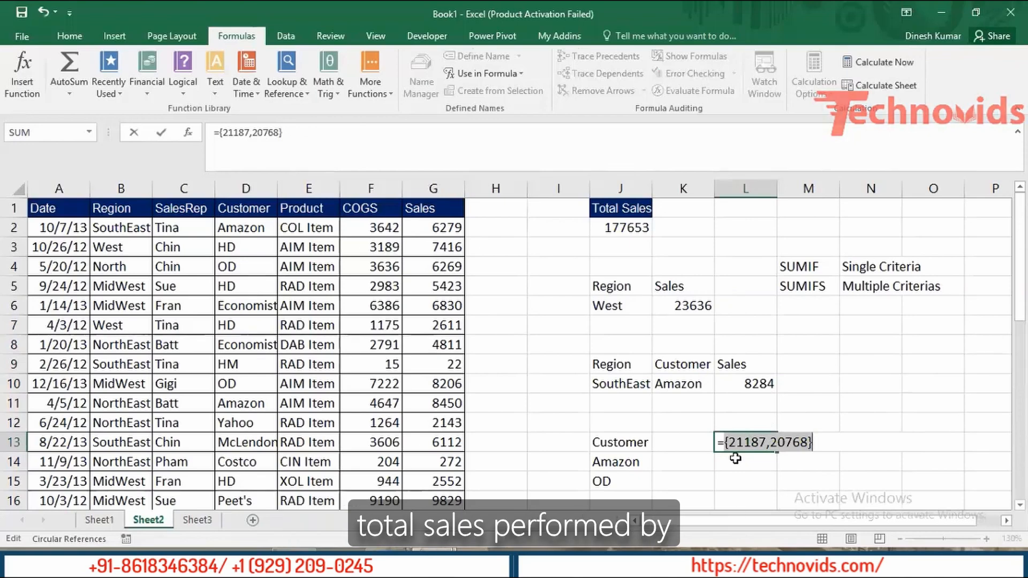
{"action": "key", "text": "ctrl+z"}
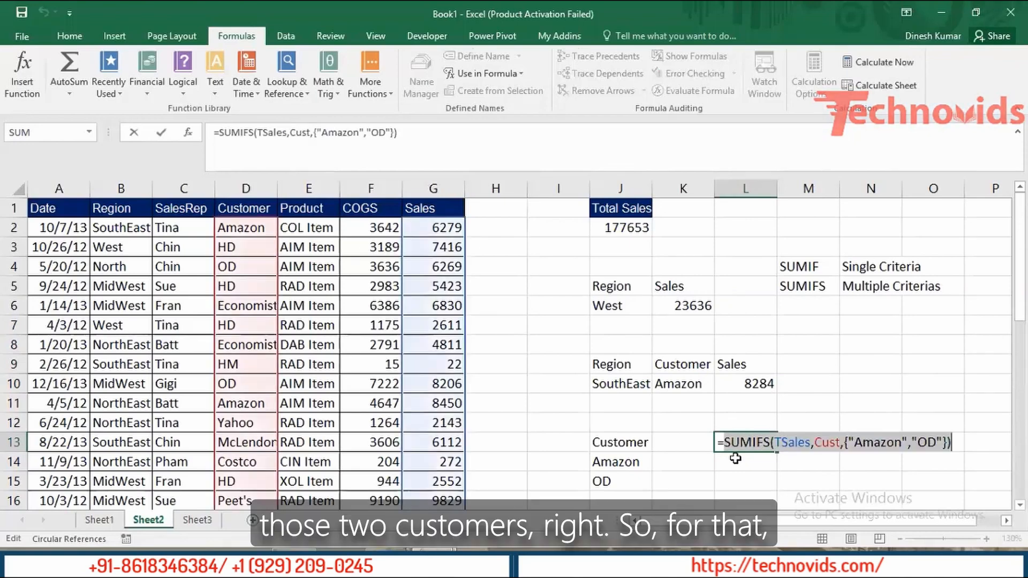
Wrap the SUMIFS function in L13 in a SUM function to add up both customers' sales.
{"action": "left_click", "coordinate": [727, 440]}
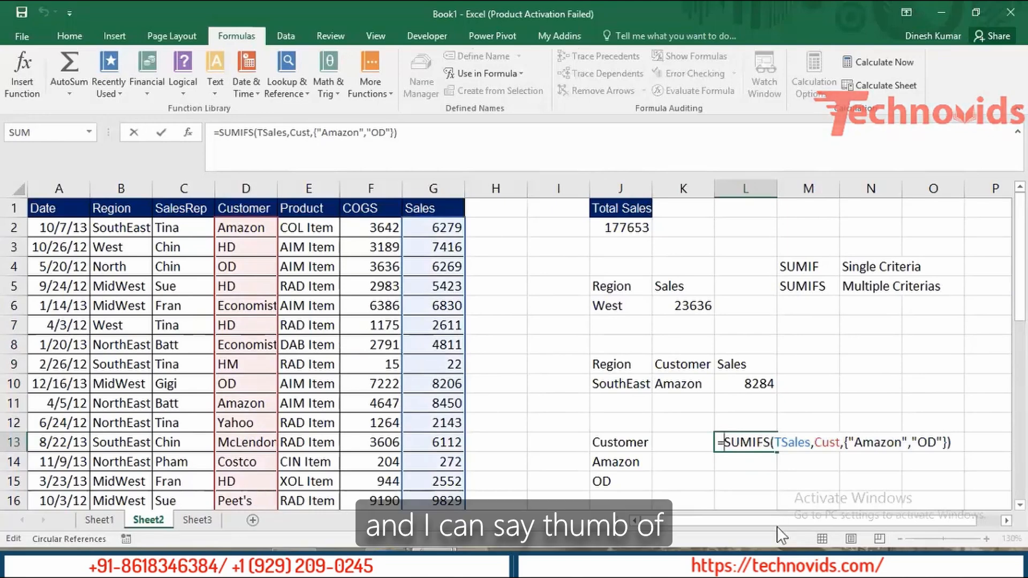
{"action": "type", "text": "sum"}
{"action": "key", "text": "Tab"}
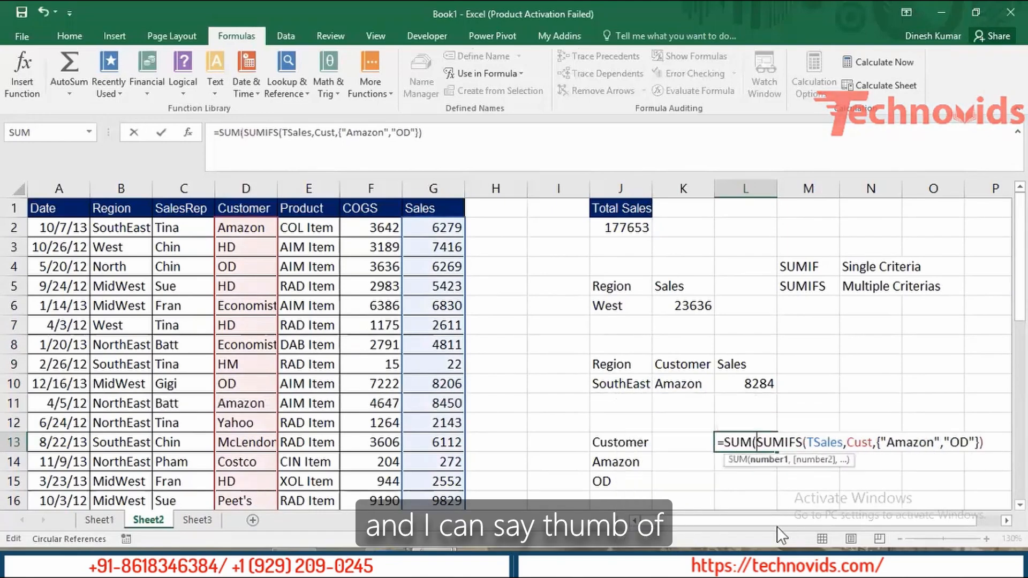
{"action": "key", "text": "End"}
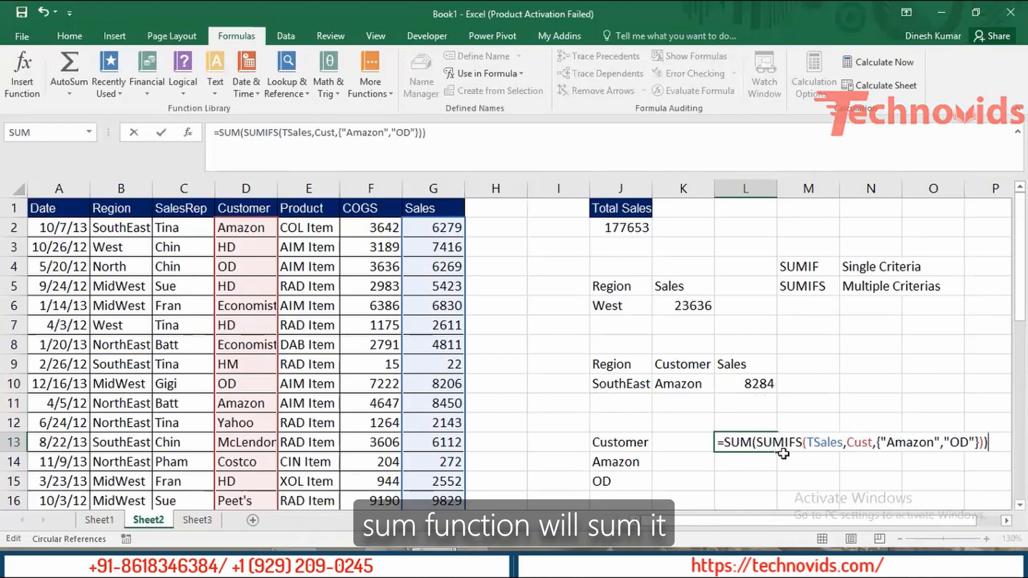
{"action": "key", "text": "Return"}
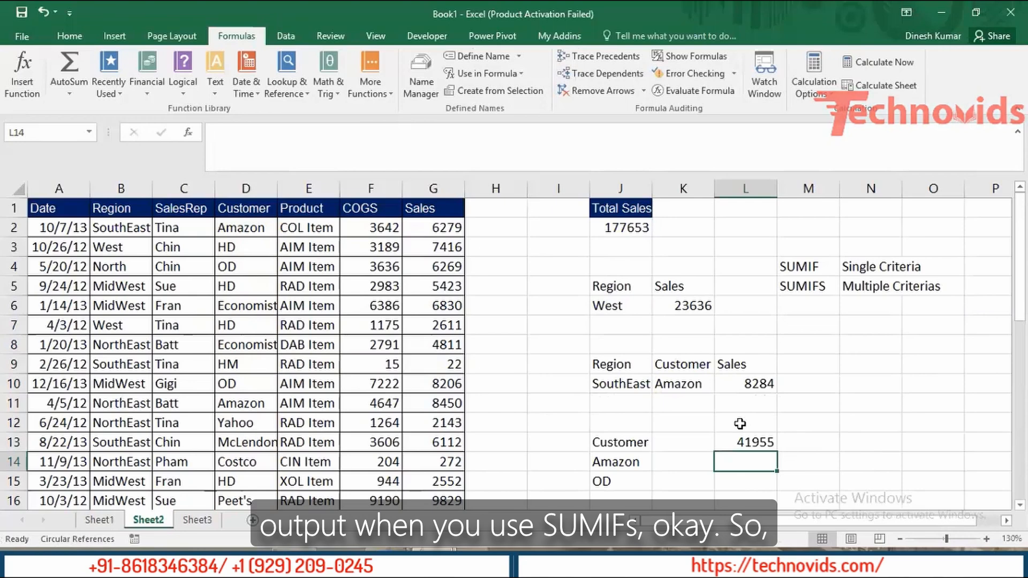
Compare the array-criteria formula in L13 with the two-column SUMIFS formula in L10 without changing either.
{"action": "left_click", "coordinate": [721, 442]}
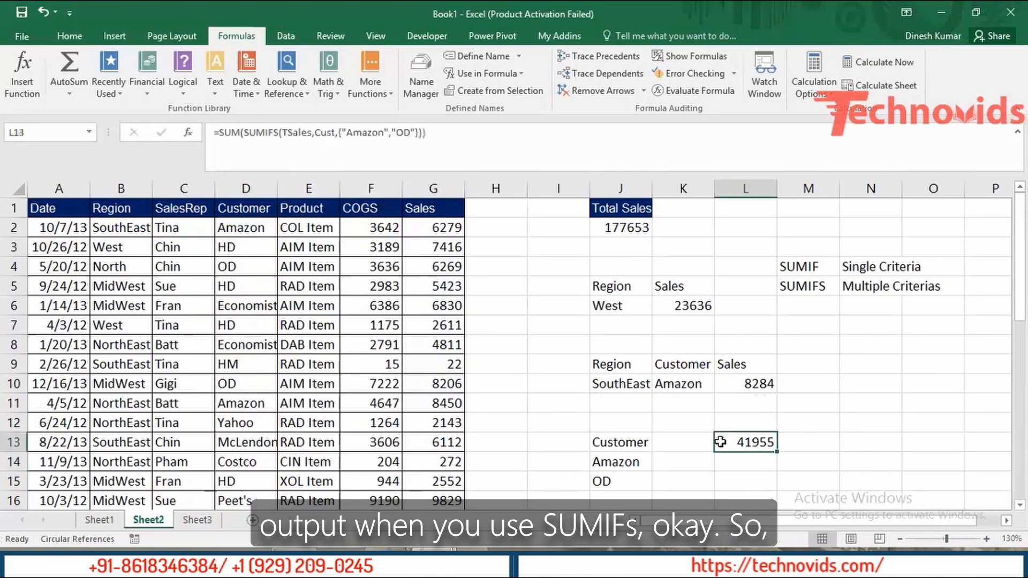
{"action": "double_click", "coordinate": [747, 441]}
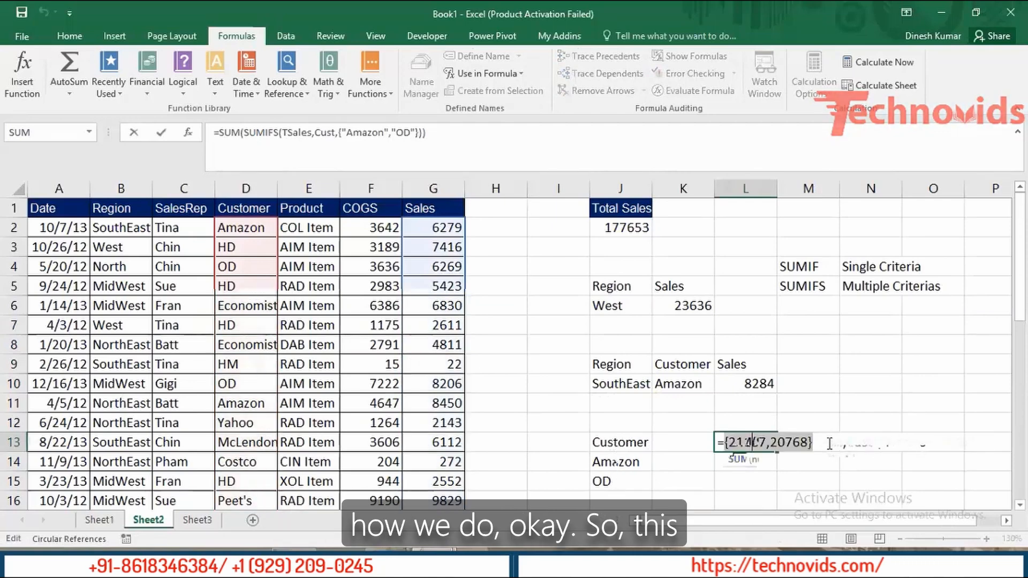
{"action": "key", "text": "Escape"}
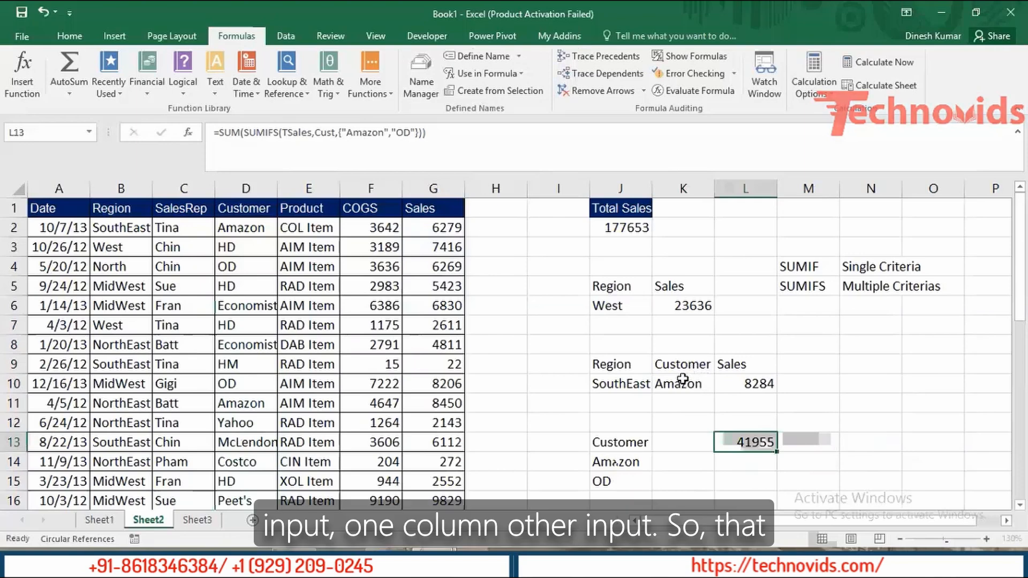
{"action": "double_click", "coordinate": [753, 384]}
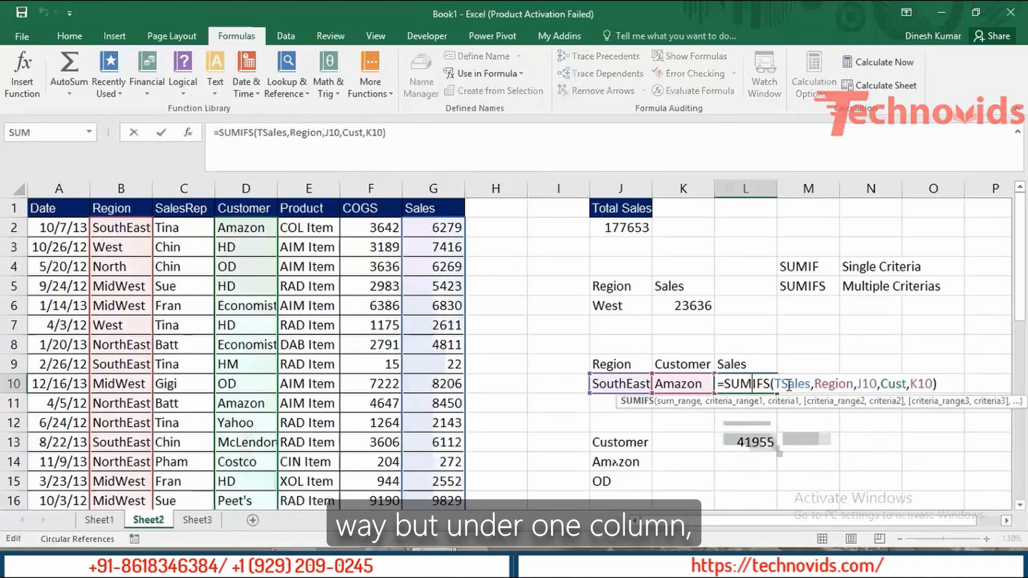
{"action": "key", "text": "ctrl+Return"}
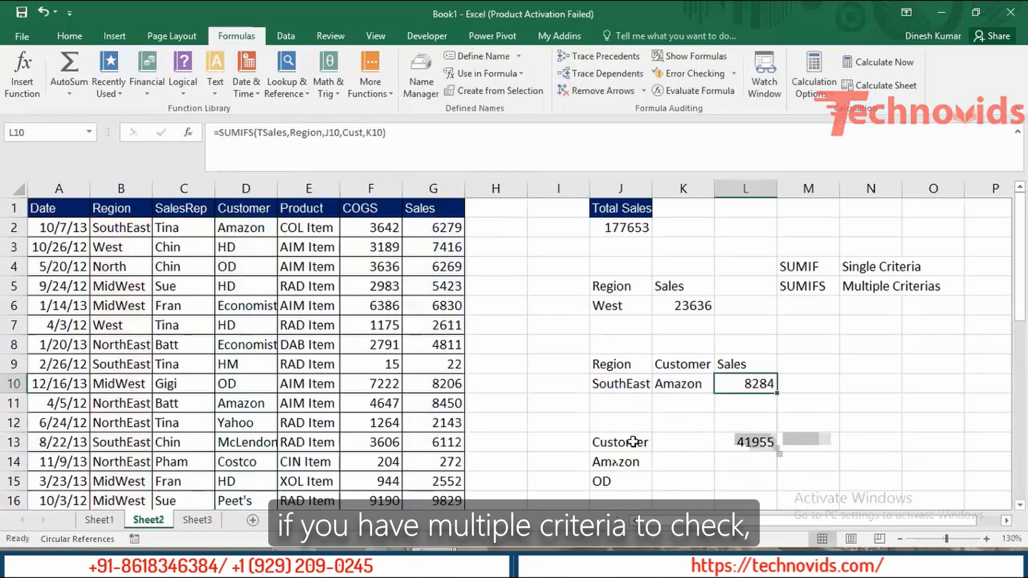
{"action": "left_click", "coordinate": [631, 442]}
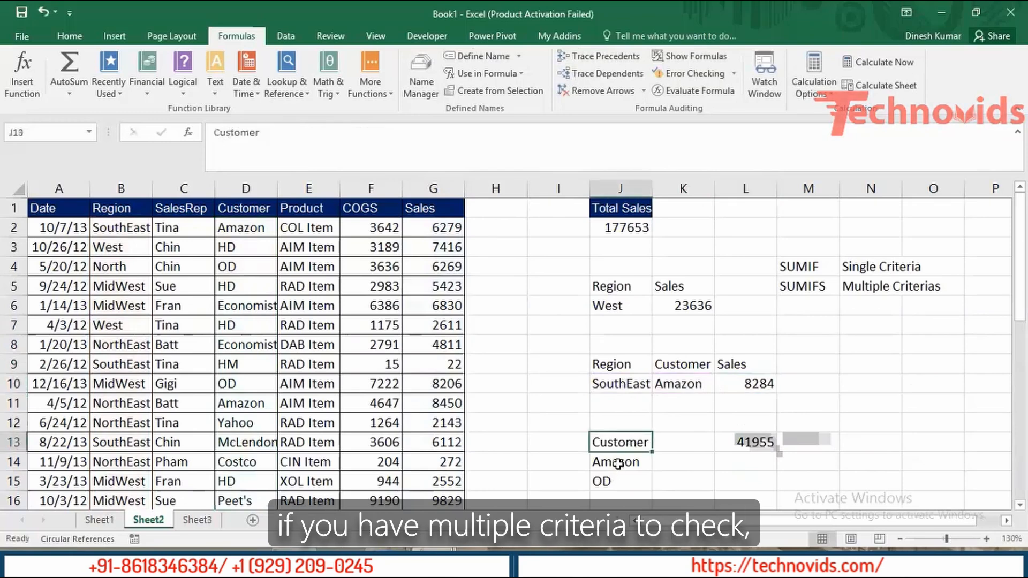
{"action": "left_click", "coordinate": [755, 444]}
{"action": "double_click", "coordinate": [754, 444]}
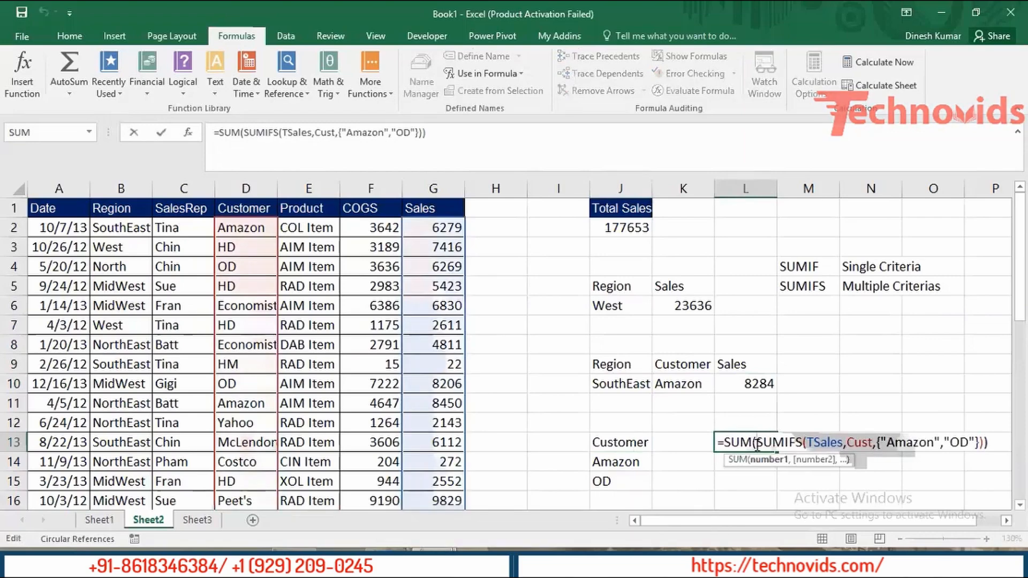
Enter the heading "Wild Charecters" in J17, below the customer list.
{"action": "key", "text": "Return"}
{"action": "key", "text": "Return"}
{"action": "key", "text": "Return"}
{"action": "key", "text": "Return"}
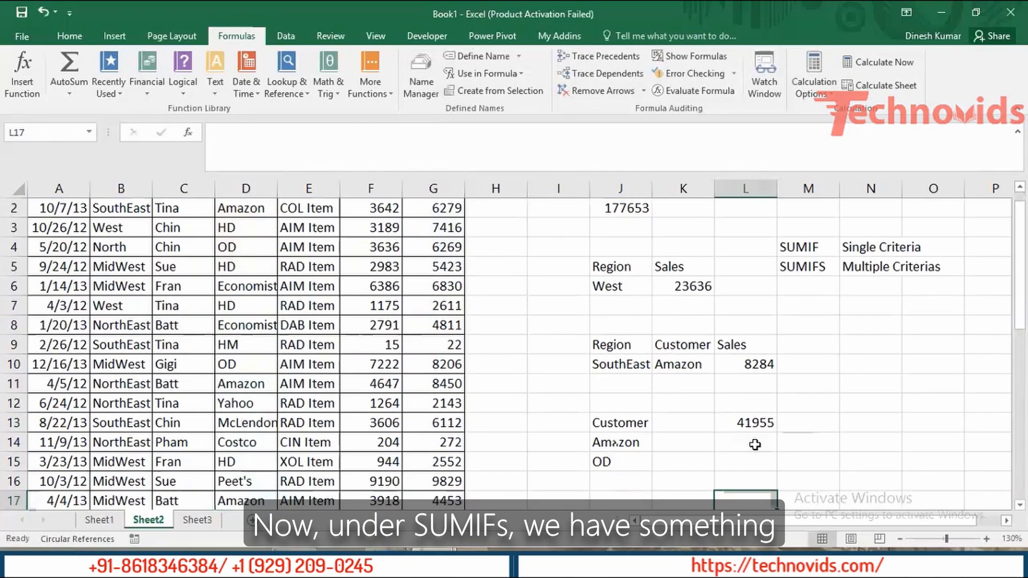
{"action": "key", "text": "Left"}
{"action": "key", "text": "Left"}
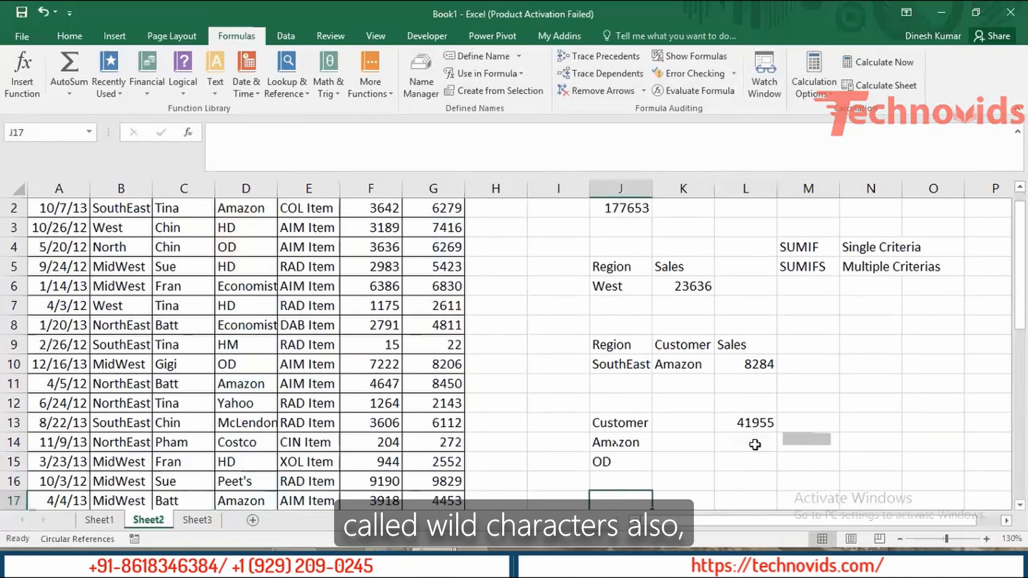
{"action": "type", "text": "Wild Cha"}
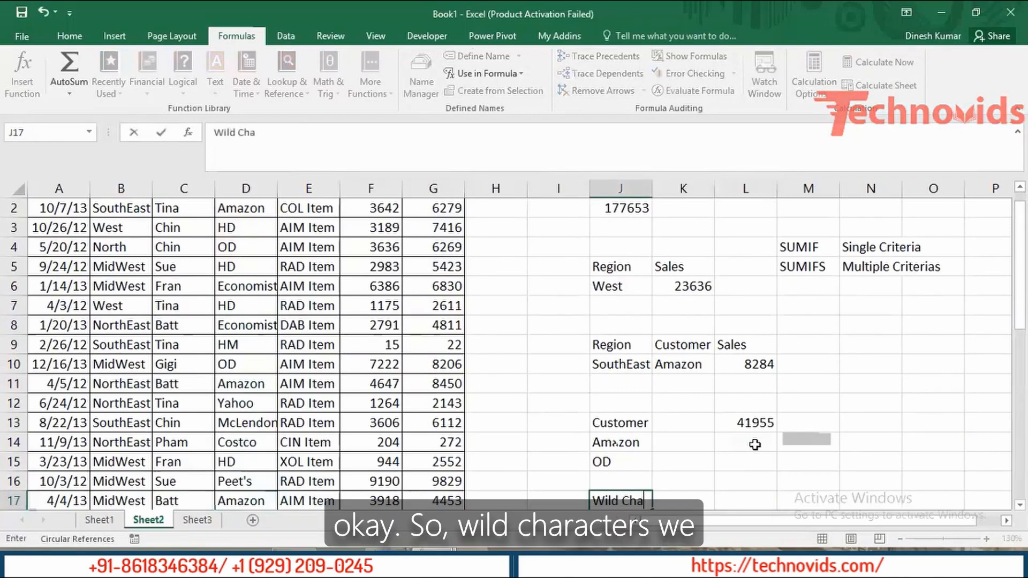
{"action": "type", "text": "recters"}
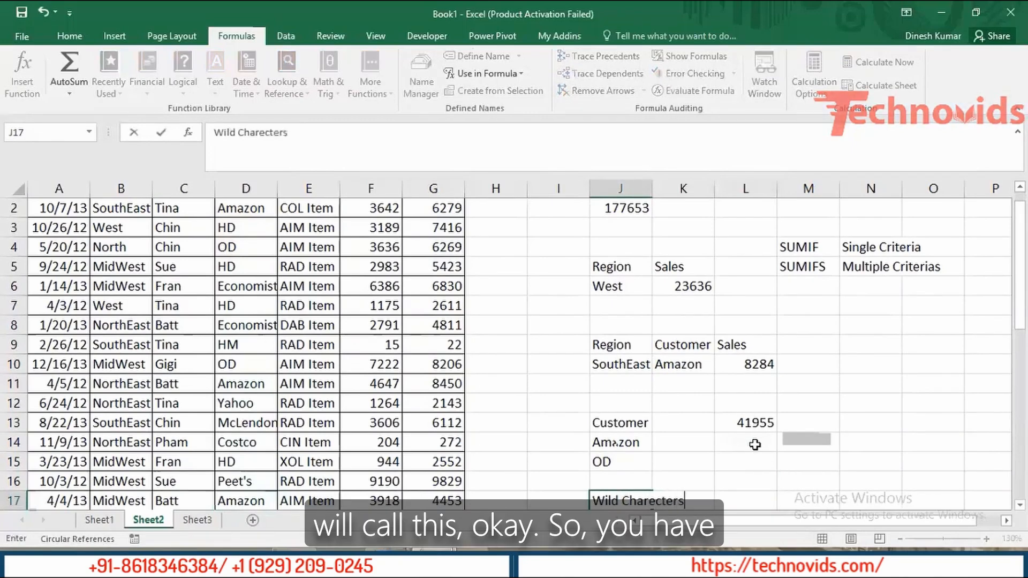
{"action": "key", "text": "Return"}
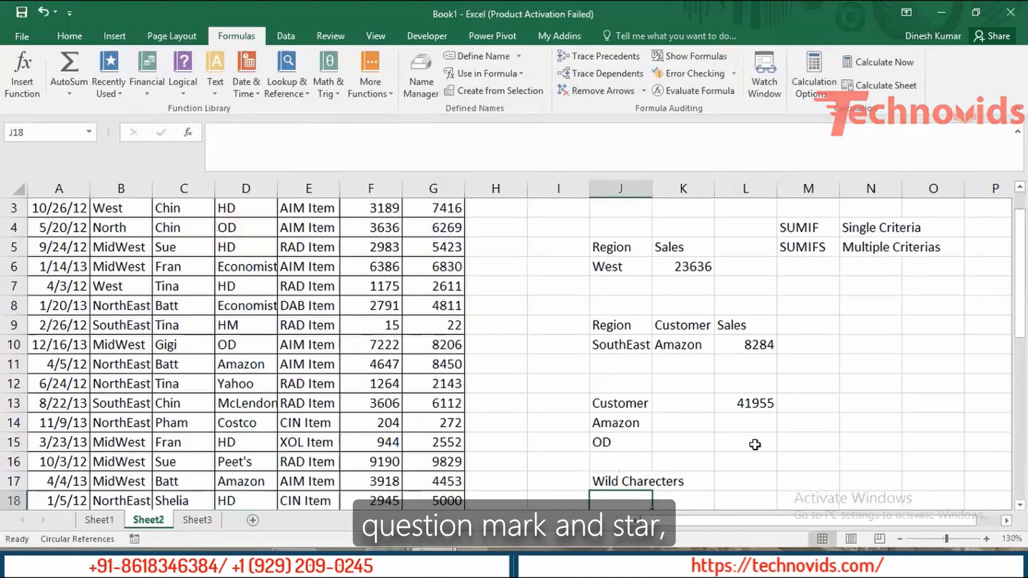
List the wildcard symbols ? in J18 and * in J19 under the heading.
{"action": "type", "text": "?"}
{"action": "key", "text": "Return"}
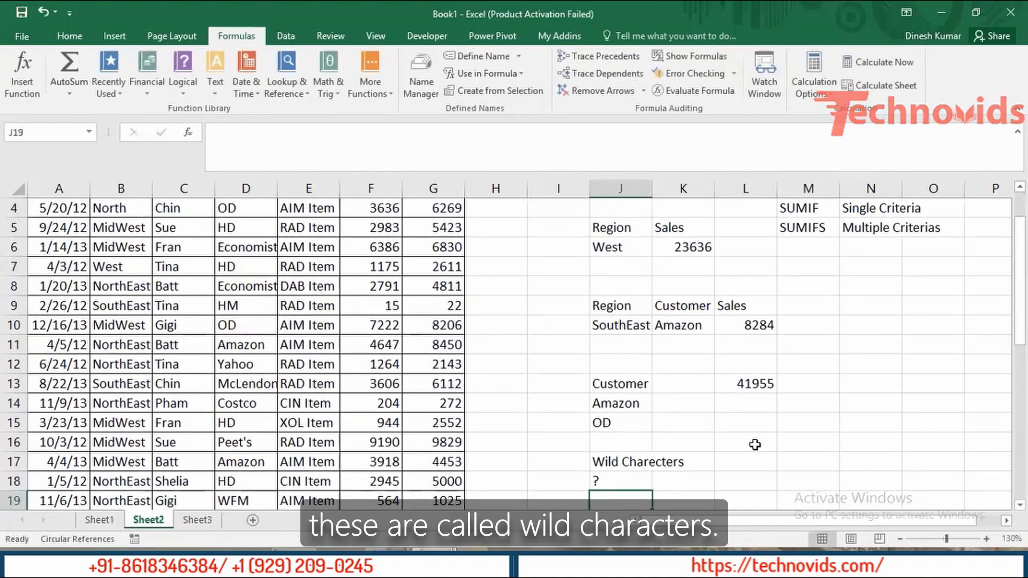
{"action": "type", "text": "*"}
{"action": "key", "text": "Return"}
{"action": "key", "text": "Up"}
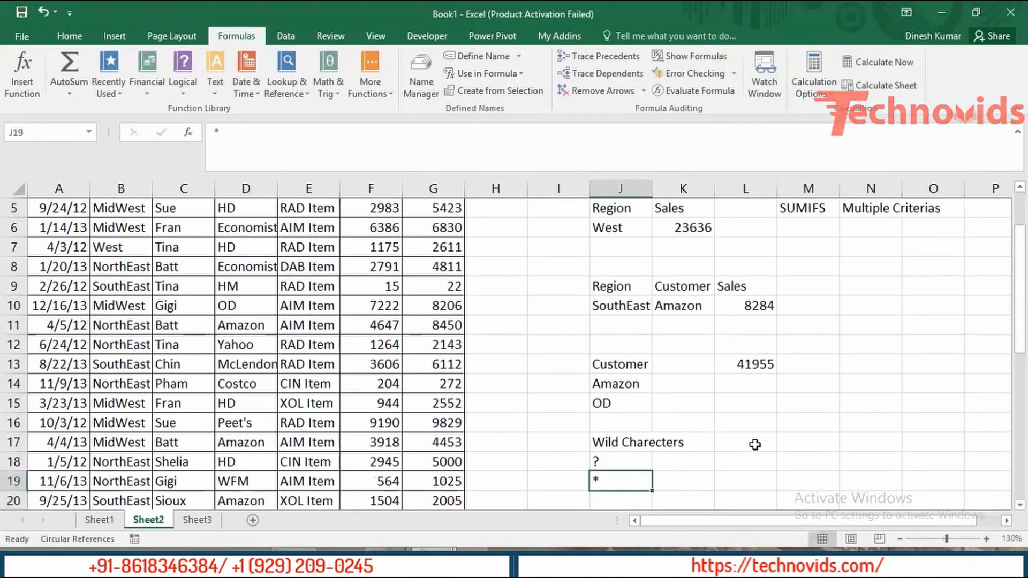
Describe the wildcards beside their symbols, with "One" in K18 and "One or more" in K19.
{"action": "key", "text": "Up"}
{"action": "key", "text": "Right"}
{"action": "type", "text": "One"}
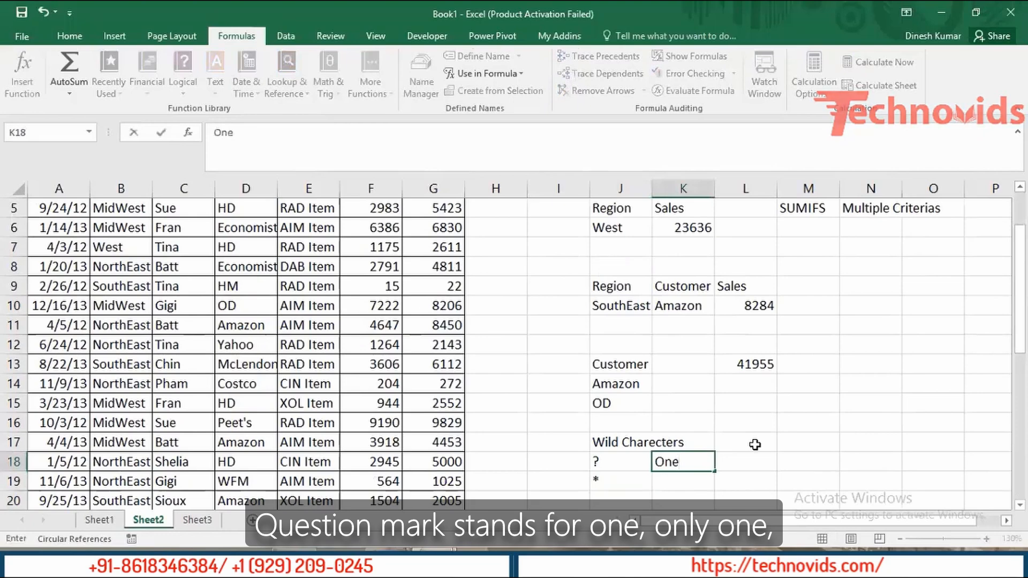
{"action": "key", "text": "Return"}
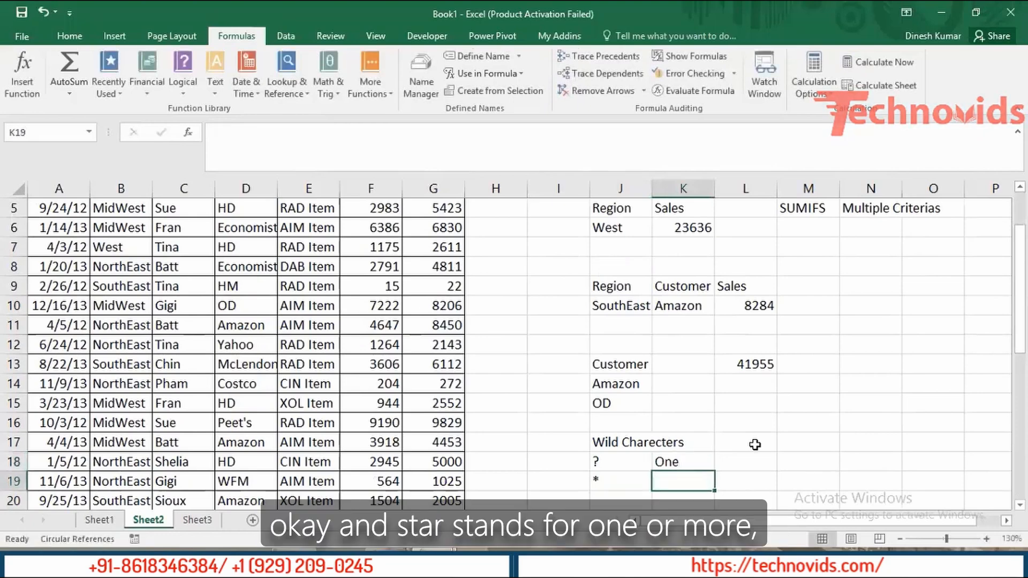
{"action": "type", "text": "One or"}
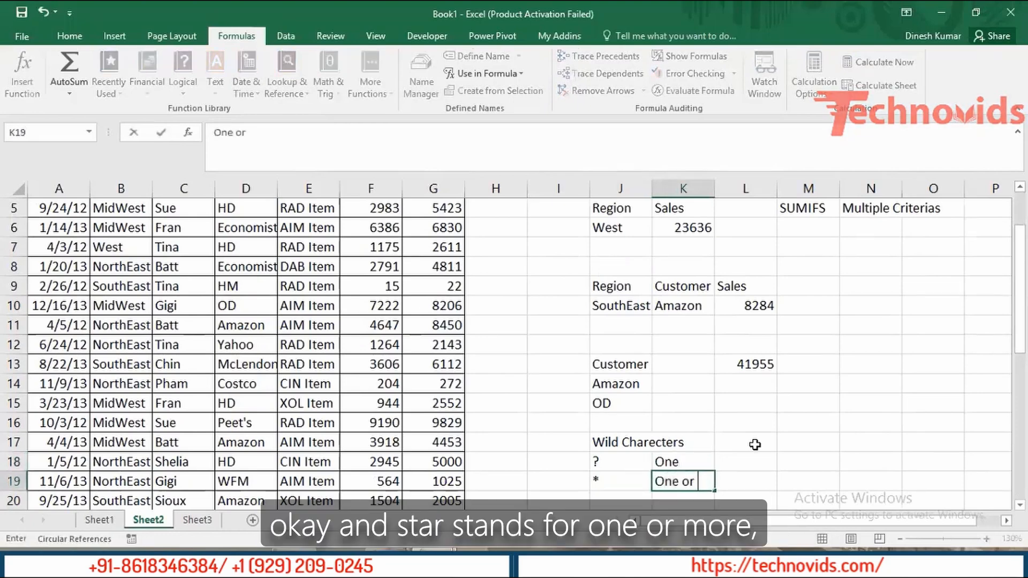
{"action": "type", "text": " more"}
{"action": "key", "text": "Return"}
{"action": "key", "text": "Up"}
{"action": "key", "text": "Up"}
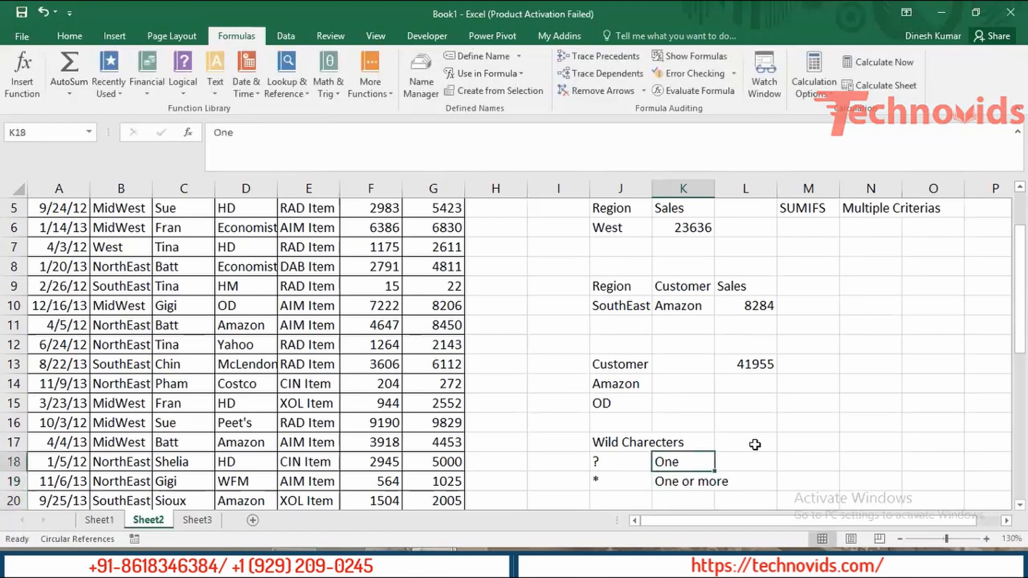
Add the example patterns A? in M18 and A* in M19 beside the wildcard descriptions.
{"action": "key", "text": "Right"}
{"action": "key", "text": "Right"}
{"action": "type", "text": "A"}
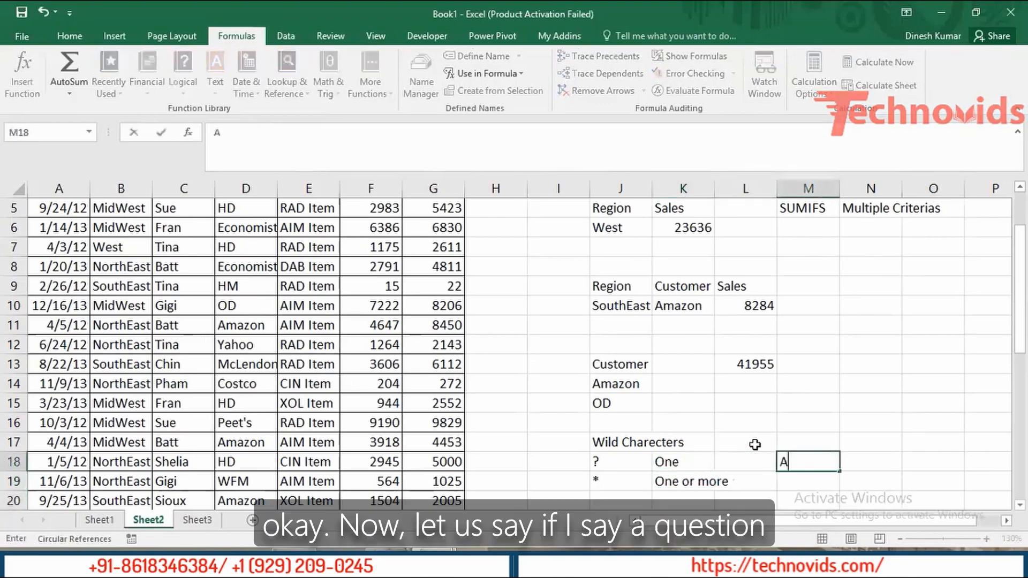
{"action": "type", "text": "?"}
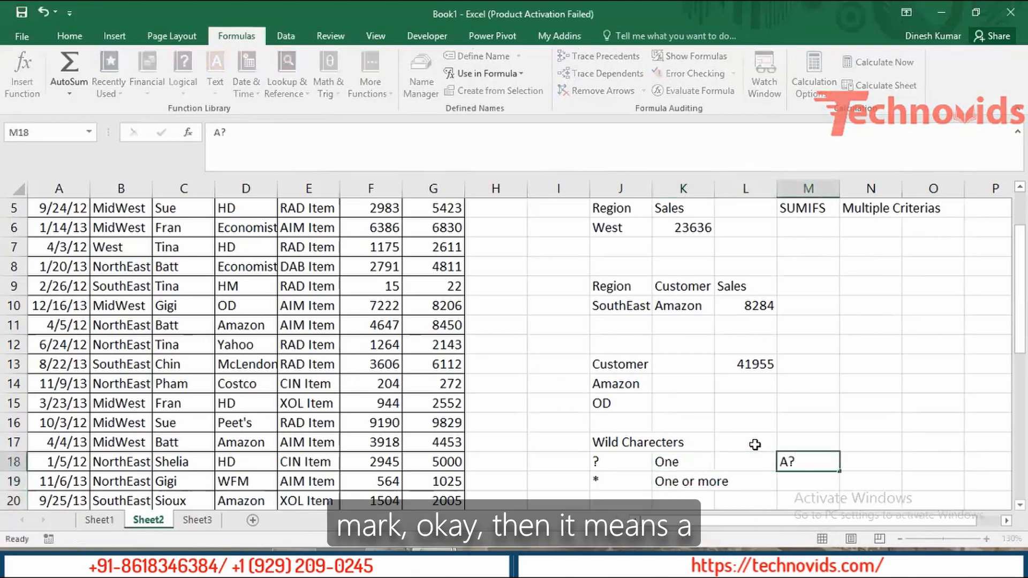
{"action": "key", "text": "Return"}
{"action": "key", "text": "Up"}
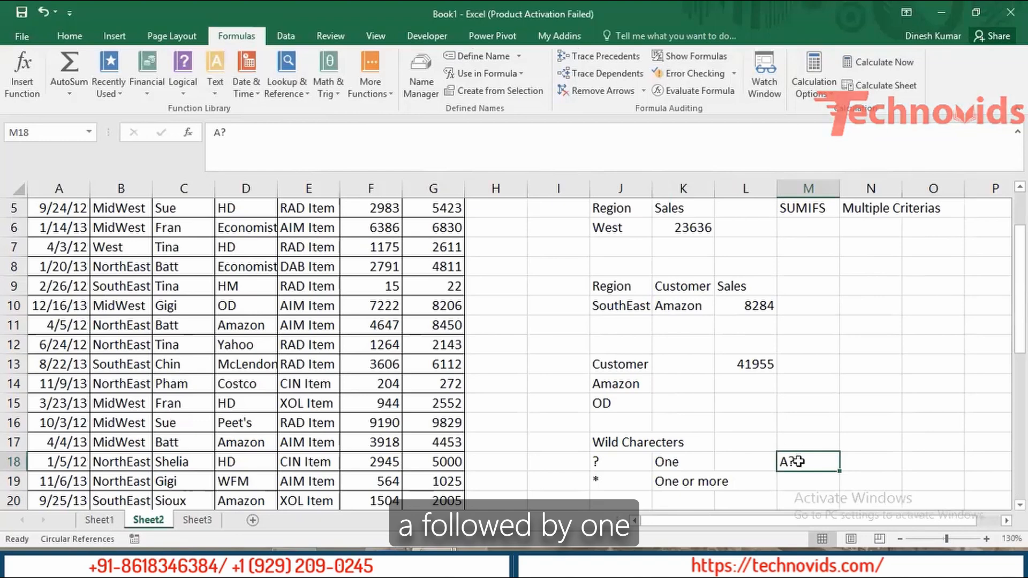
{"action": "left_click", "coordinate": [787, 480]}
{"action": "type", "text": "A*"}
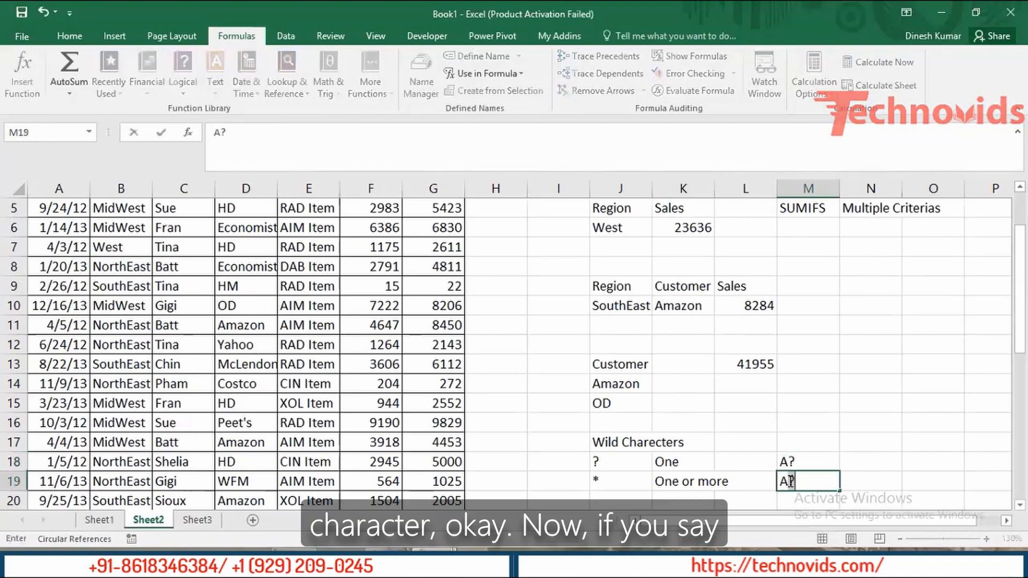
{"action": "key", "text": "Return"}
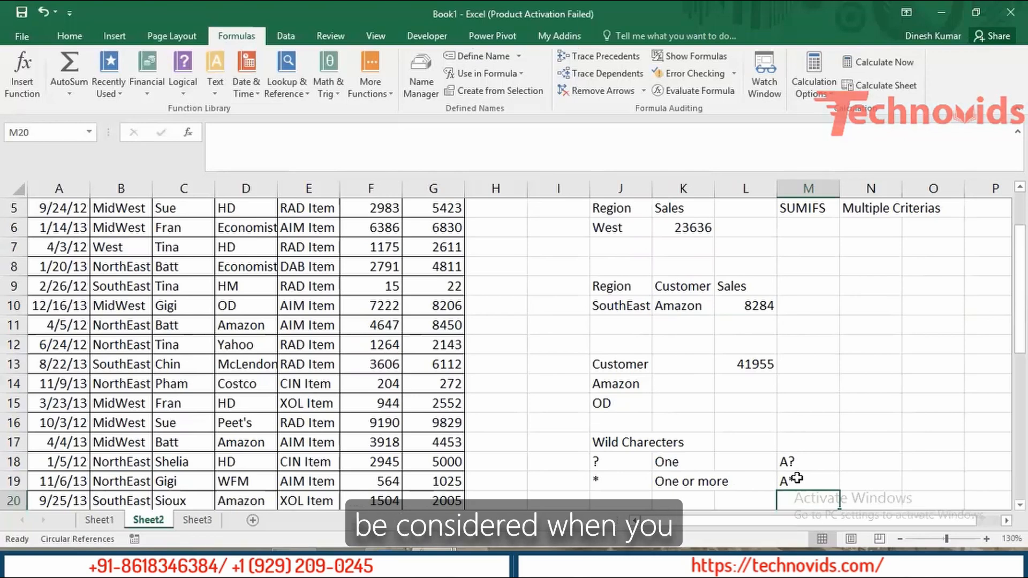
{"action": "left_click", "coordinate": [796, 478]}
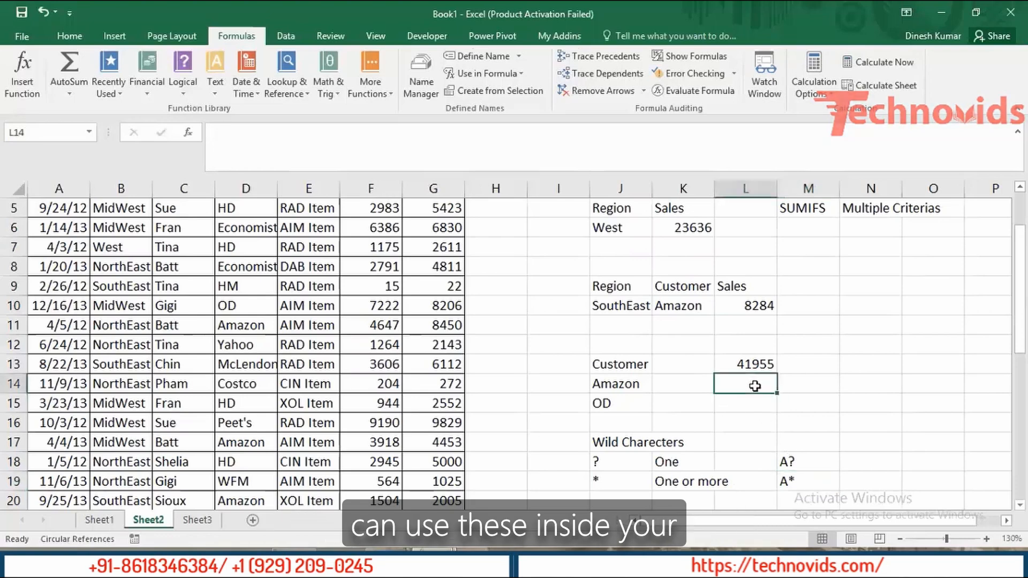
Begin a SUMIFS formula in L14 with TSales as the sum range and Cust as the criteria range.
{"action": "type", "text": "=sum"}
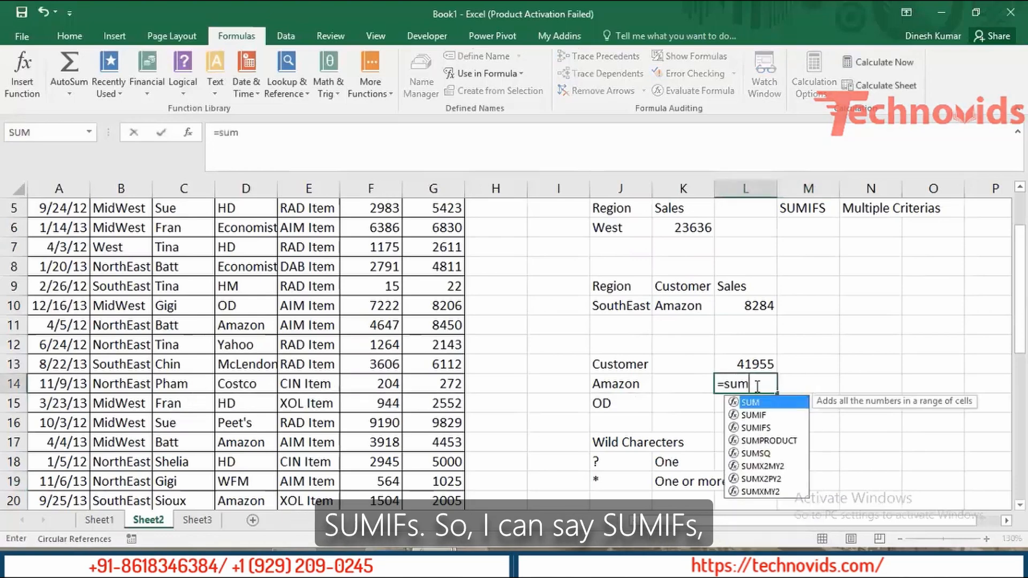
{"action": "type", "text": "ifs"}
{"action": "key", "text": "Tab"}
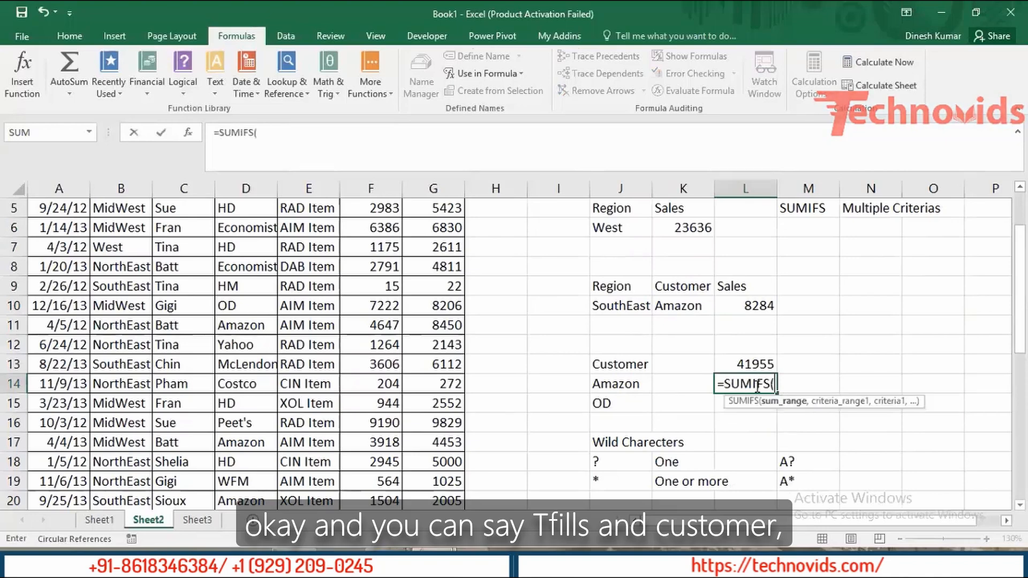
{"action": "type", "text": "ts"}
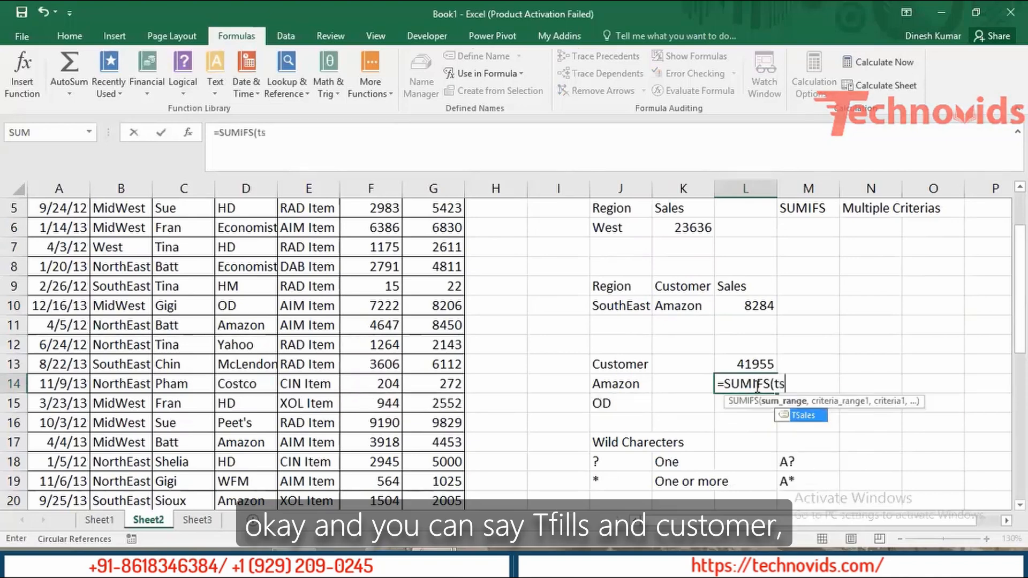
{"action": "key", "text": "Tab"}
{"action": "type", "text": ",cus"}
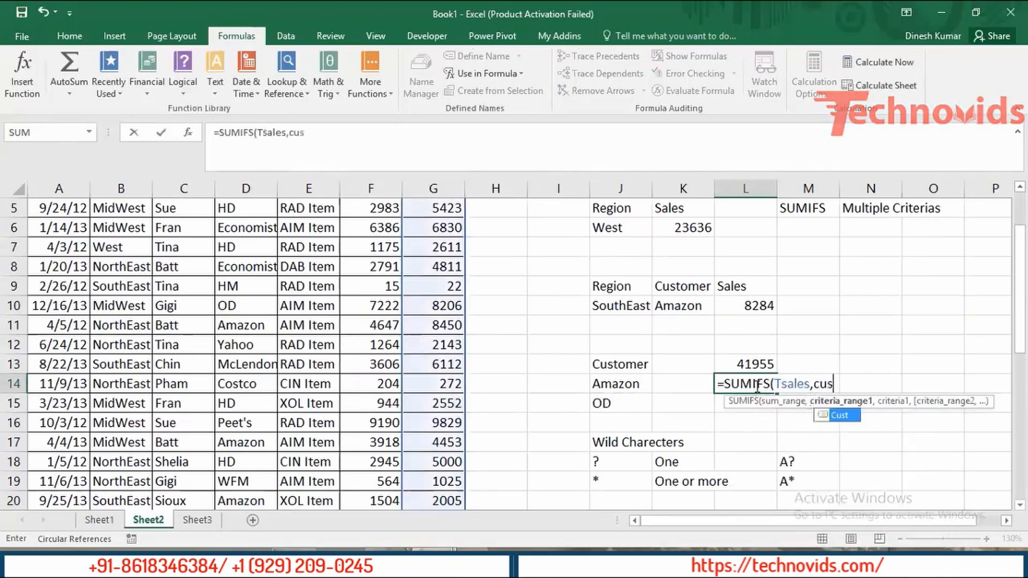
{"action": "key", "text": "Tab"}
{"action": "type", "text": ","}
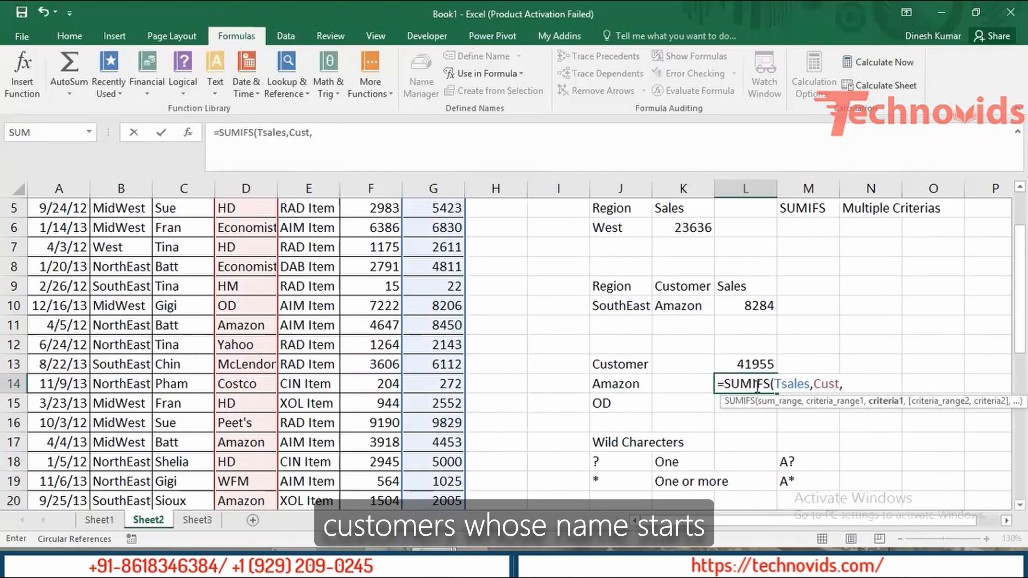
Supply the wildcard criterion "?D" for the customer and complete the SUMIFS formula in L14.
{"action": "type", "text": "\"A"}
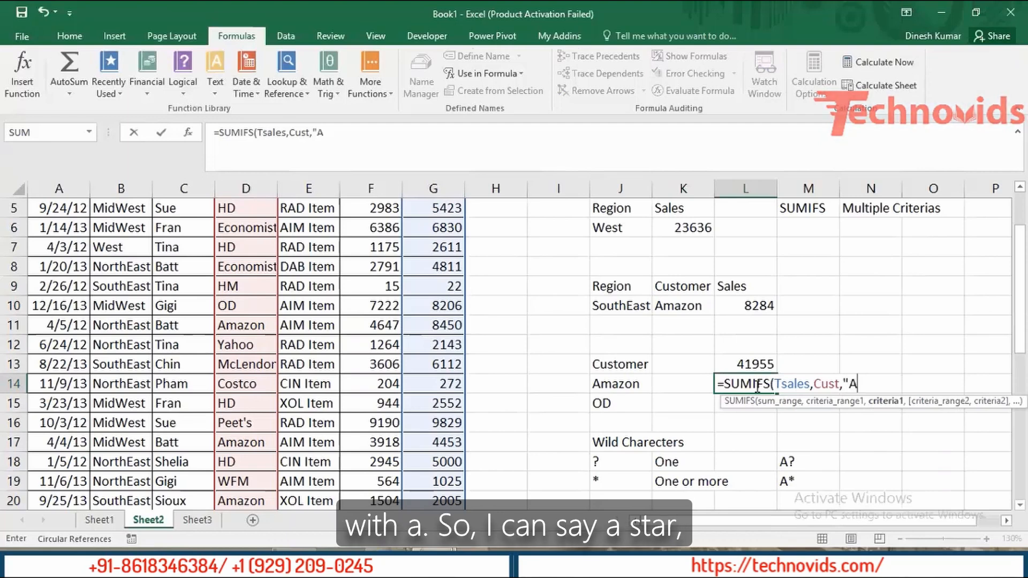
{"action": "type", "text": "*\""}
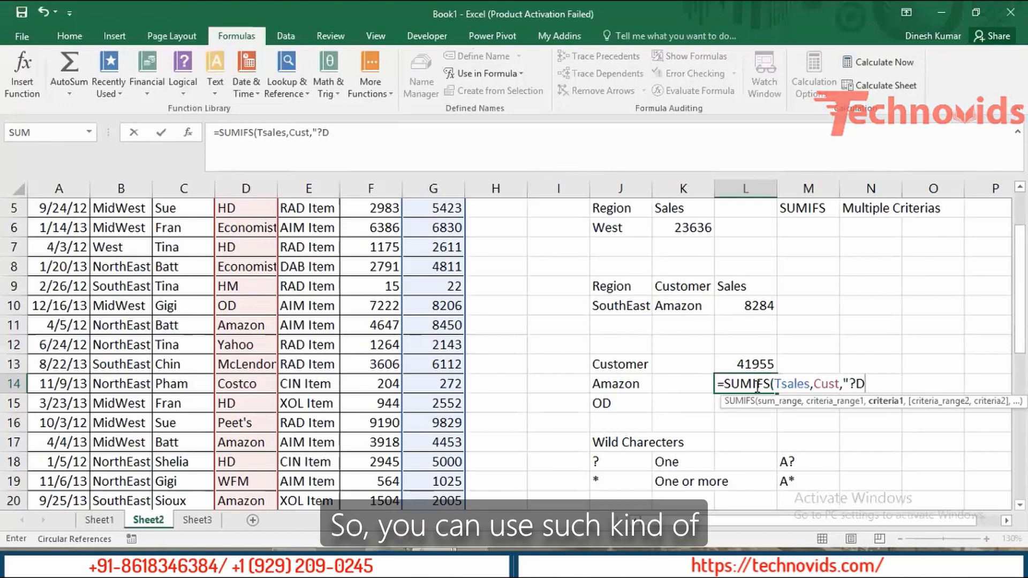
{"action": "type", "text": "\""}
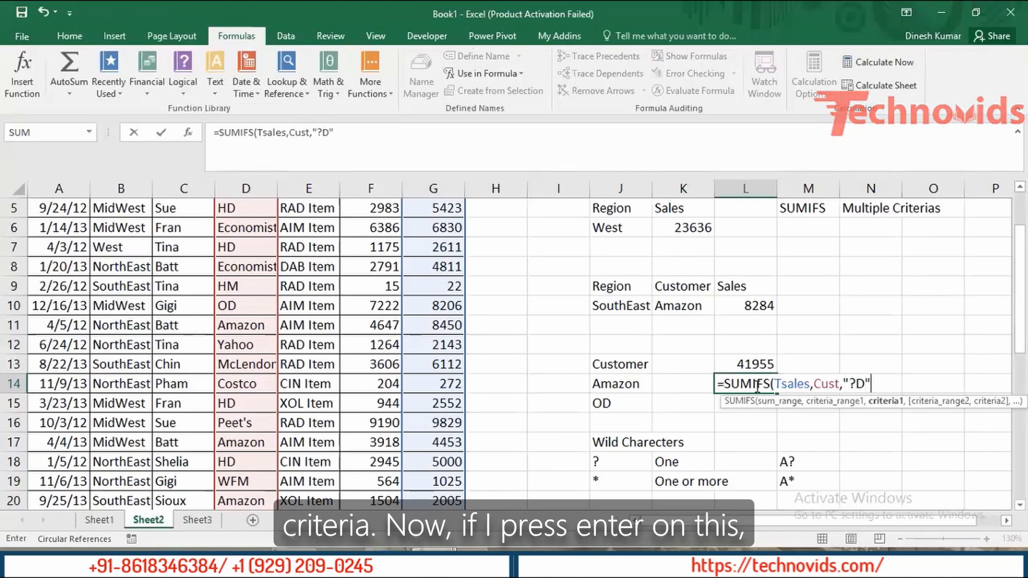
{"action": "key", "text": "Return"}
{"action": "left_click", "coordinate": [755, 385]}
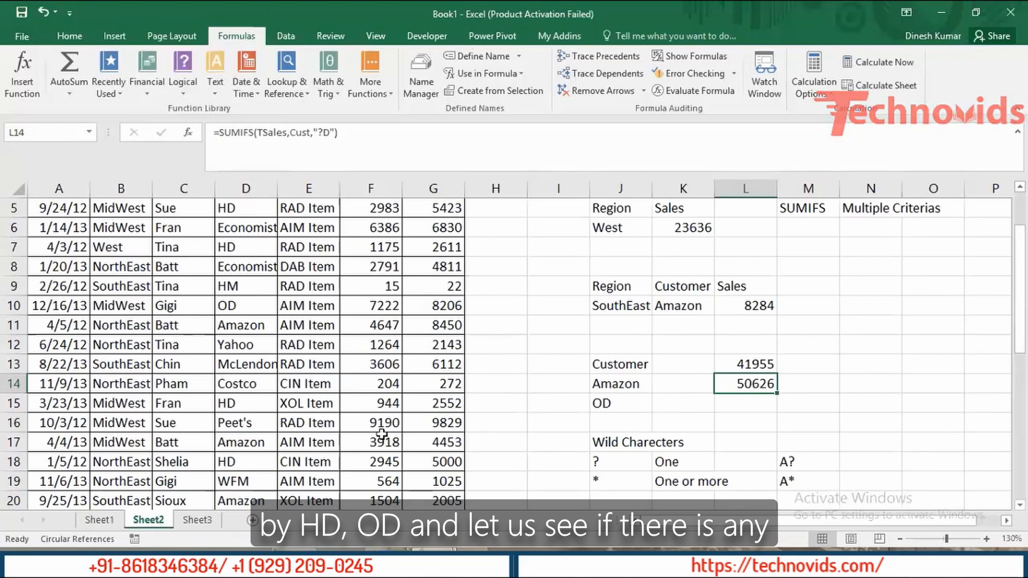
Examine the Customer column in D for two-character names ending in D that match the wildcard criterion.
{"action": "left_click", "coordinate": [244, 461]}
{"action": "key", "text": "ctrl+Down"}
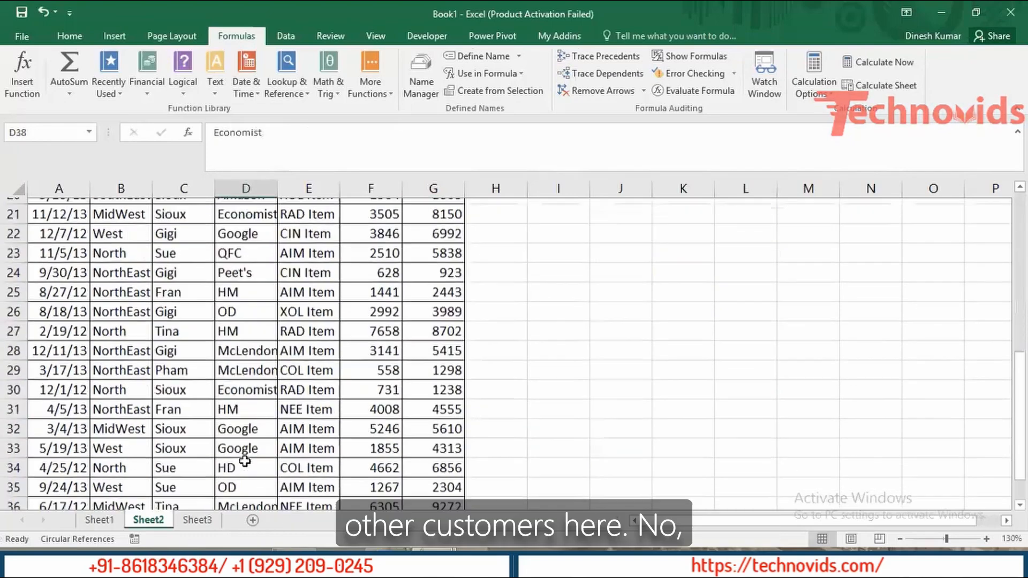
{"action": "key", "text": "Down"}
{"action": "key", "text": "Up"}
{"action": "key", "text": "Up"}
{"action": "key", "text": "Up"}
{"action": "key", "text": "Up"}
{"action": "key", "text": "Up"}
{"action": "key", "text": "Up"}
{"action": "key", "text": "Up"}
{"action": "key", "text": "Up"}
{"action": "key", "text": "Up"}
{"action": "key", "text": "Up"}
{"action": "key", "text": "Up"}
{"action": "key", "text": "Up"}
{"action": "key", "text": "Up"}
{"action": "key", "text": "Up"}
{"action": "key", "text": "Up"}
{"action": "key", "text": "Up"}
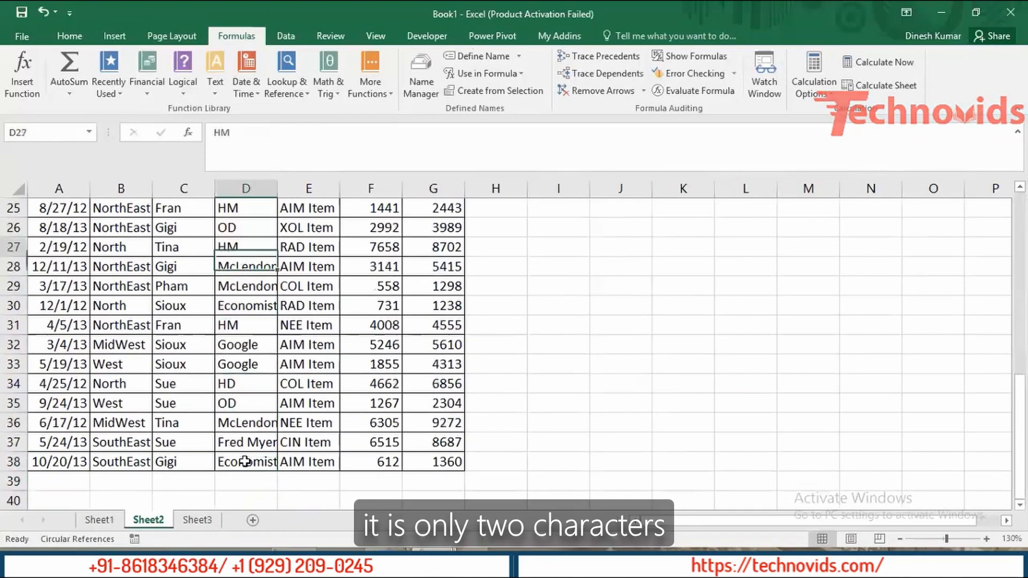
{"action": "key", "text": "Down"}
{"action": "key", "text": "Down"}
{"action": "key", "text": "Up"}
{"action": "key", "text": "Up"}
{"action": "key", "text": "Up"}
{"action": "key", "text": "Up"}
{"action": "key", "text": "Up"}
{"action": "key", "text": "Up"}
{"action": "key", "text": "Up"}
{"action": "key", "text": "Up"}
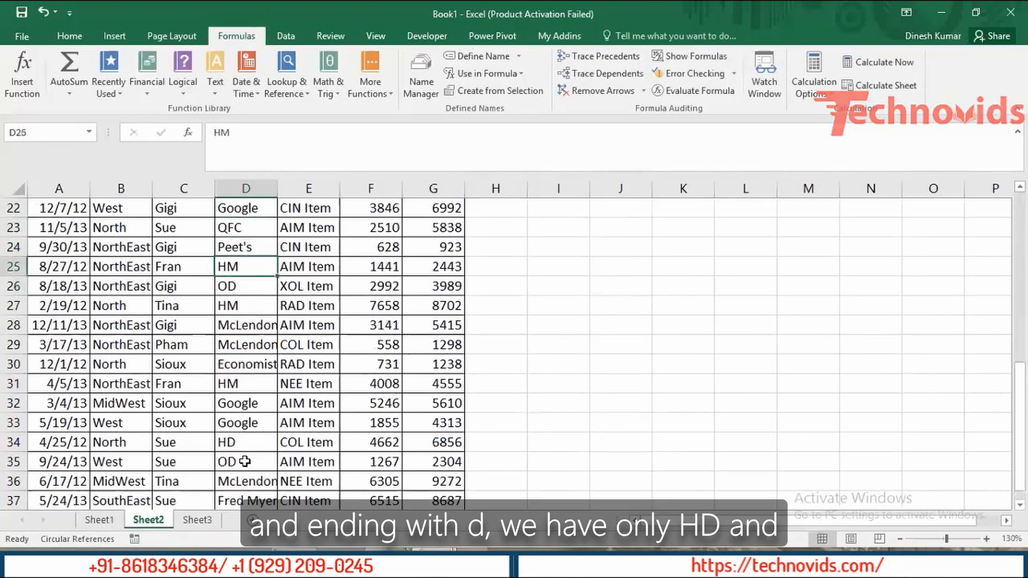
{"action": "key", "text": "Up"}
{"action": "key", "text": "Up"}
{"action": "key", "text": "Up"}
{"action": "key", "text": "Up"}
{"action": "key", "text": "Up"}
{"action": "key", "text": "Up"}
{"action": "key", "text": "Up"}
{"action": "key", "text": "Up"}
{"action": "key", "text": "Up"}
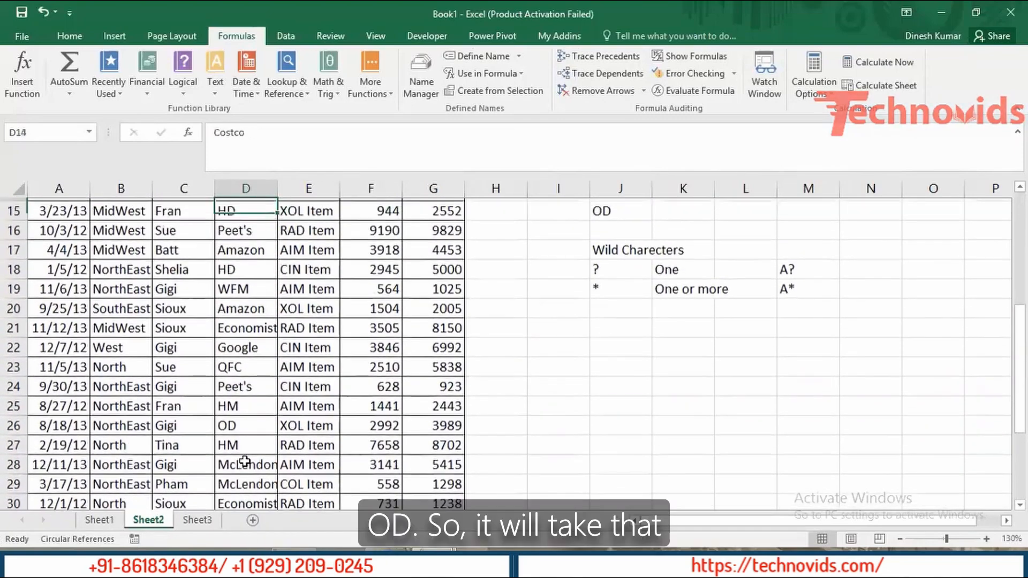
{"action": "key", "text": "Up"}
{"action": "key", "text": "Up"}
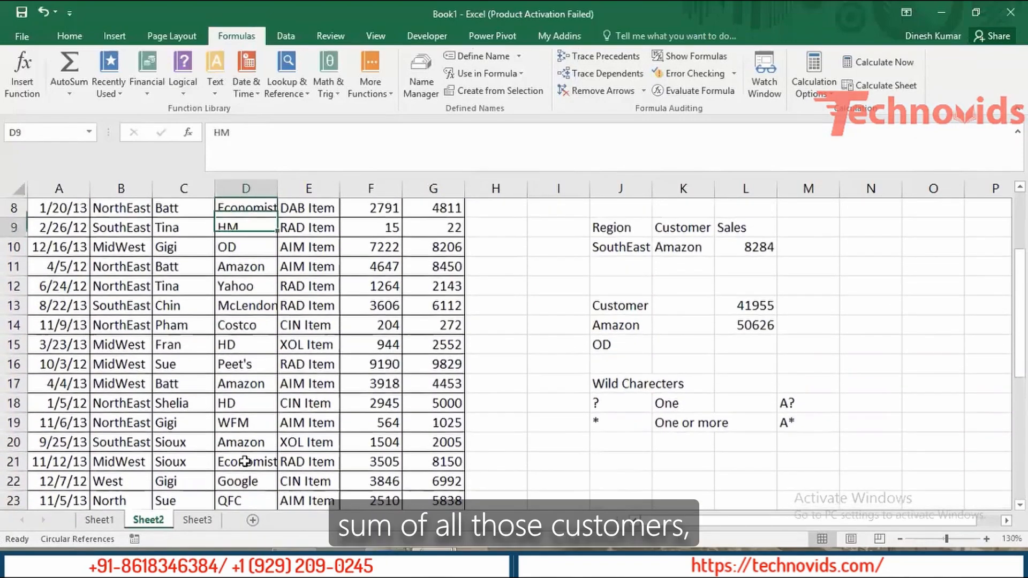
{"action": "key", "text": "Up"}
{"action": "key", "text": "Up"}
{"action": "key", "text": "Up"}
{"action": "key", "text": "Up"}
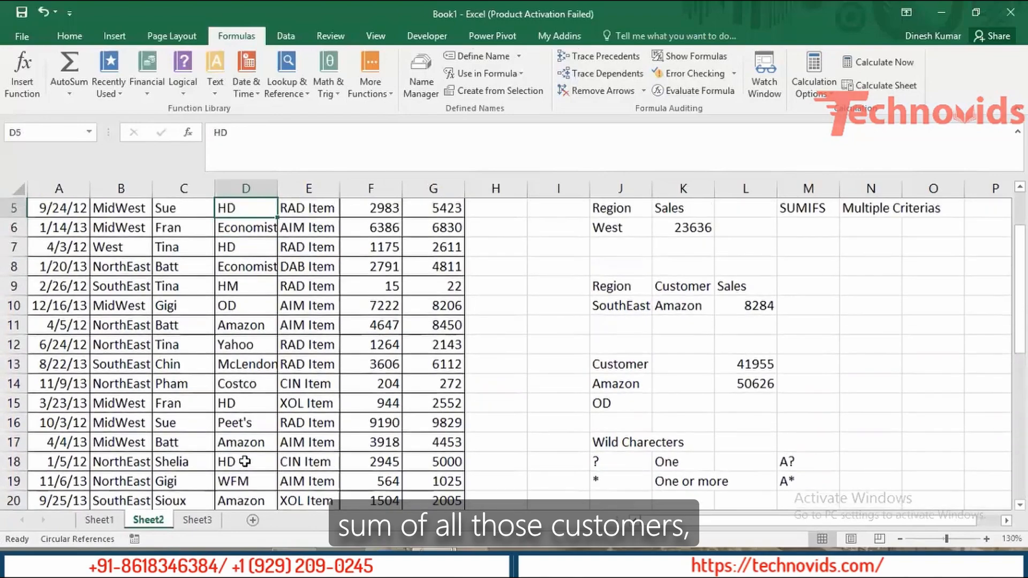
{"action": "left_click", "coordinate": [245, 461]}
{"action": "key", "text": "Down"}
{"action": "key", "text": "Down"}
{"action": "key", "text": "Down"}
{"action": "key", "text": "Down"}
{"action": "key", "text": "Down"}
{"action": "key", "text": "Down"}
{"action": "key", "text": "Down"}
{"action": "key", "text": "Down"}
{"action": "key", "text": "Down"}
{"action": "key", "text": "Down"}
{"action": "key", "text": "Down"}
{"action": "key", "text": "Down"}
{"action": "key", "text": "Down"}
{"action": "key", "text": "Down"}
{"action": "key", "text": "Down"}
{"action": "key", "text": "Down"}
{"action": "key", "text": "Down"}
{"action": "key", "text": "Down"}
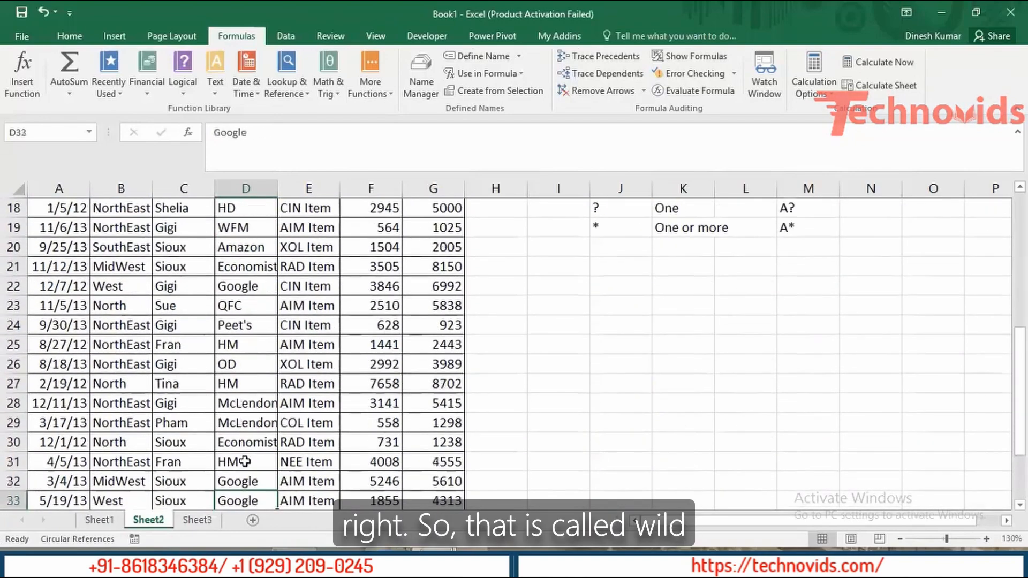
{"action": "key", "text": "Up"}
{"action": "key", "text": "Up"}
{"action": "key", "text": "Up"}
{"action": "key", "text": "Up"}
{"action": "key", "text": "Up"}
{"action": "key", "text": "Up"}
{"action": "key", "text": "Up"}
{"action": "key", "text": "Up"}
{"action": "key", "text": "Up"}
{"action": "key", "text": "Up"}
{"action": "key", "text": "Up"}
{"action": "key", "text": "Up"}
{"action": "key", "text": "Up"}
{"action": "key", "text": "Up"}
{"action": "key", "text": "Up"}
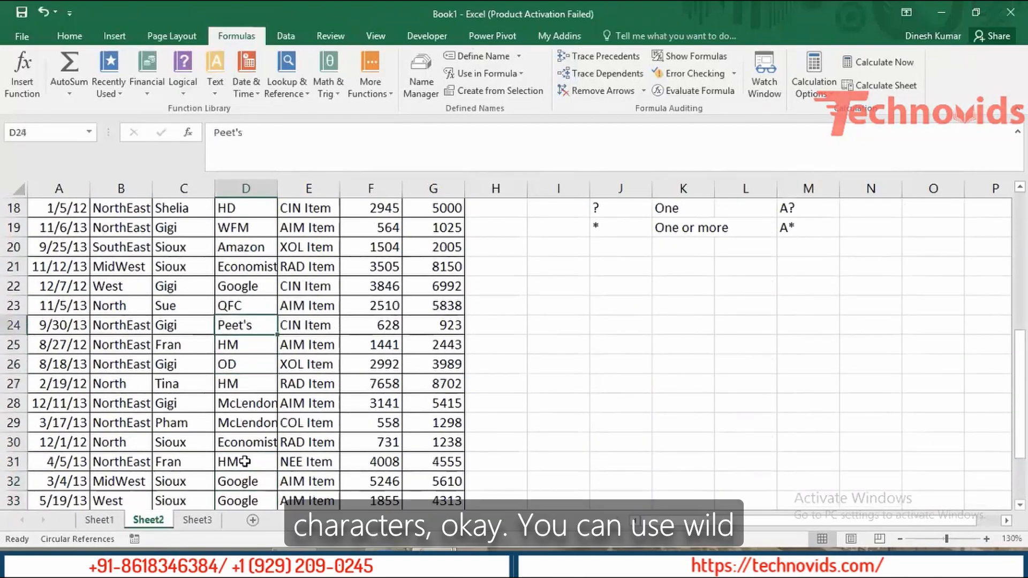
{"action": "key", "text": "Right"}
{"action": "key", "text": "Right"}
{"action": "key", "text": "Right"}
{"action": "key", "text": "Right"}
{"action": "key", "text": "Right"}
{"action": "key", "text": "Right"}
{"action": "key", "text": "Right"}
{"action": "key", "text": "Right"}
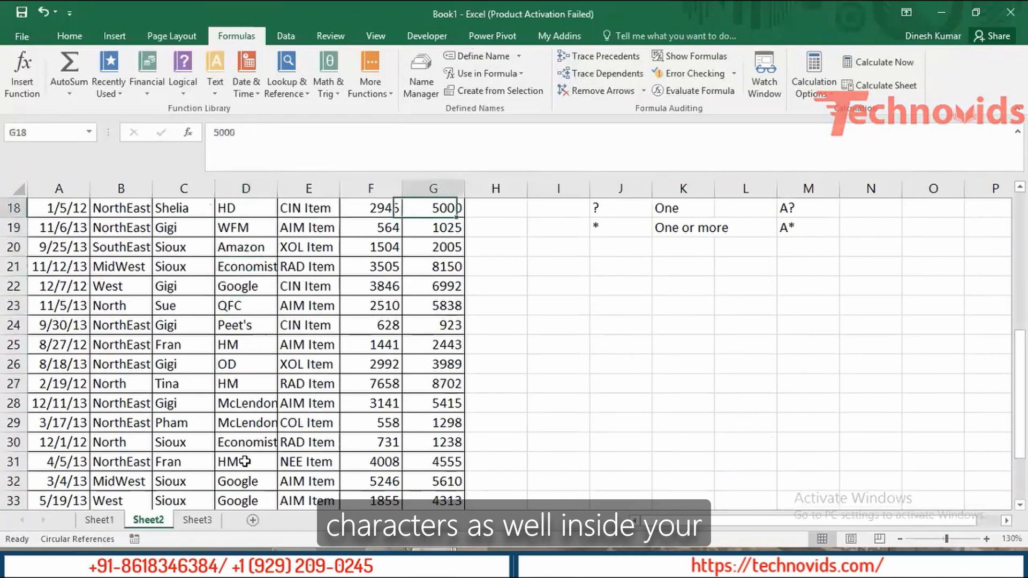
{"action": "key", "text": "Up"}
{"action": "key", "text": "Right"}
{"action": "key", "text": "Down"}
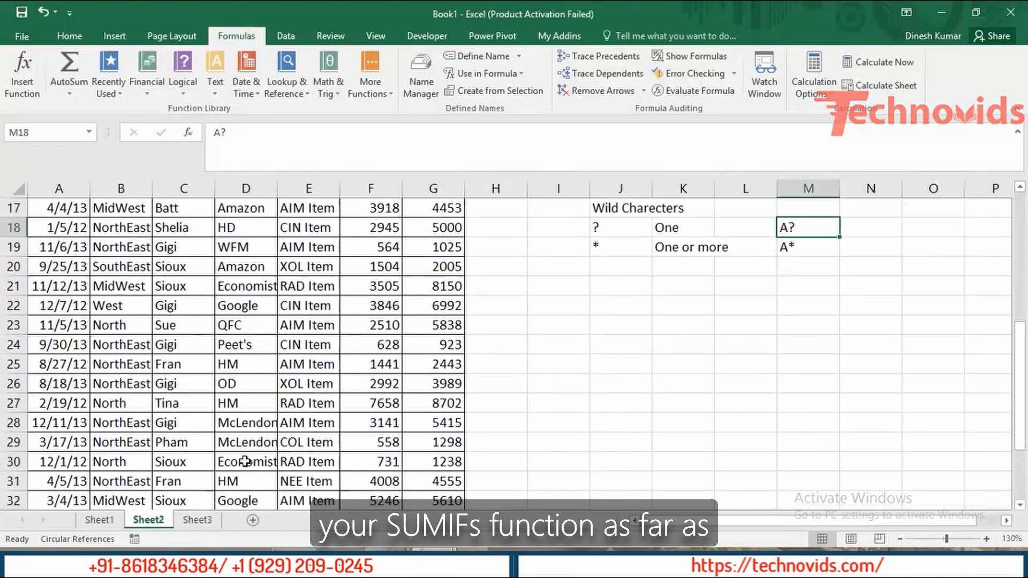
{"action": "key", "text": "Left"}
{"action": "key", "text": "Left"}
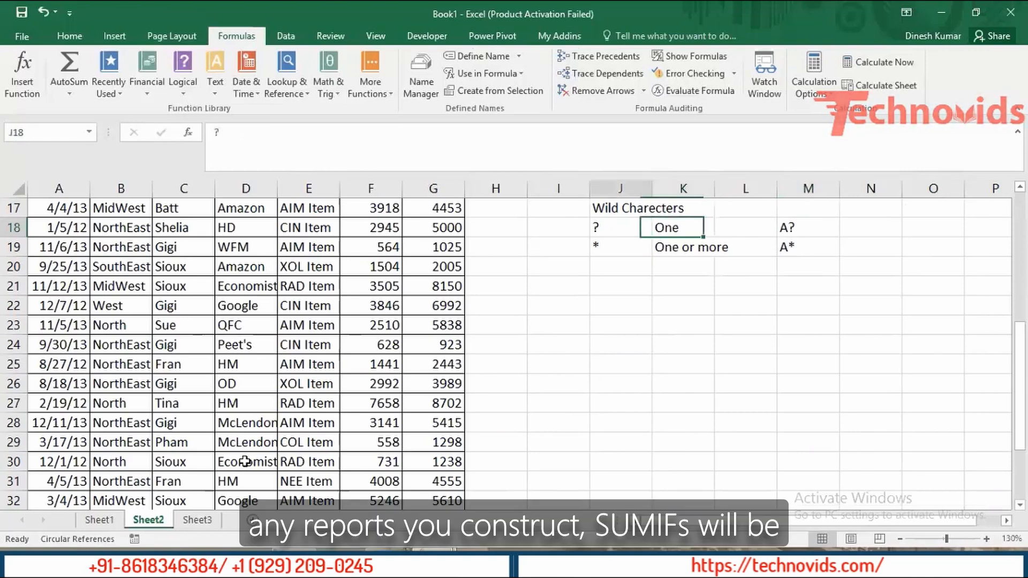
{"action": "key", "text": "Left"}
{"action": "key", "text": "Up"}
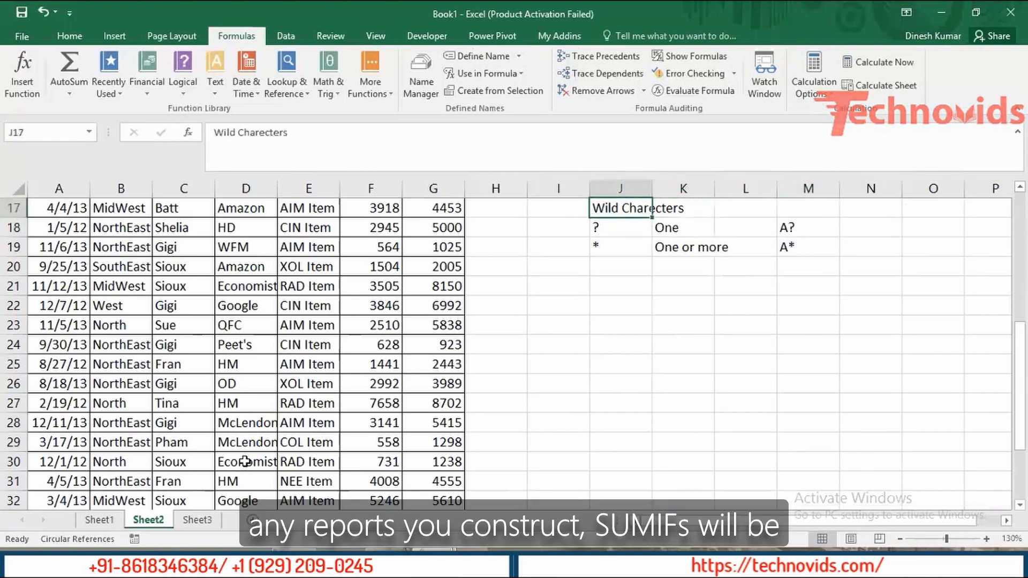
Enter the function names COUNTIF in J22 and COUNTIFS in J23 below the wildcard notes.
{"action": "key", "text": "Down"}
{"action": "key", "text": "Down"}
{"action": "key", "text": "Down"}
{"action": "key", "text": "Down"}
{"action": "key", "text": "Down"}
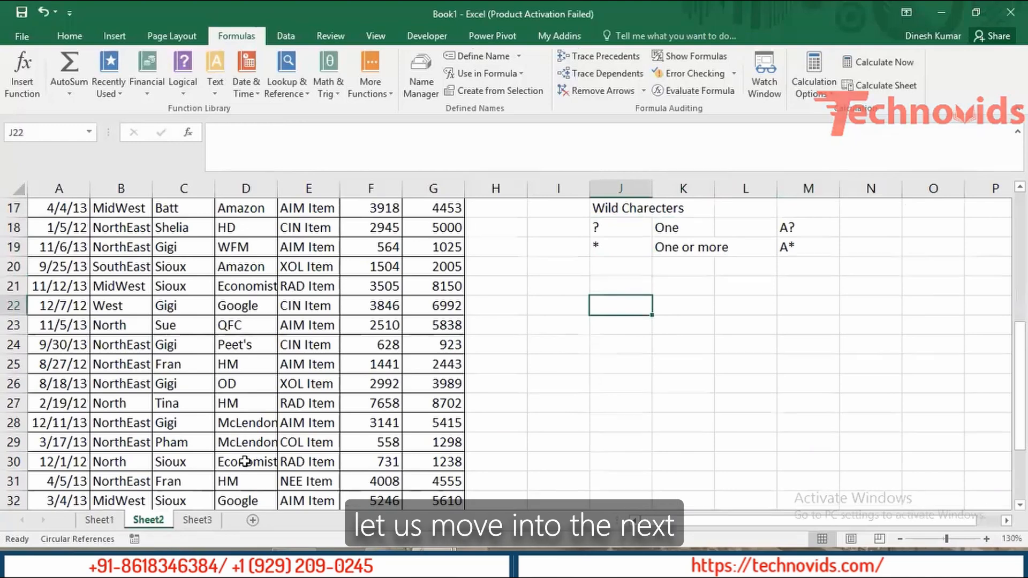
{"action": "type", "text": "COUNT"}
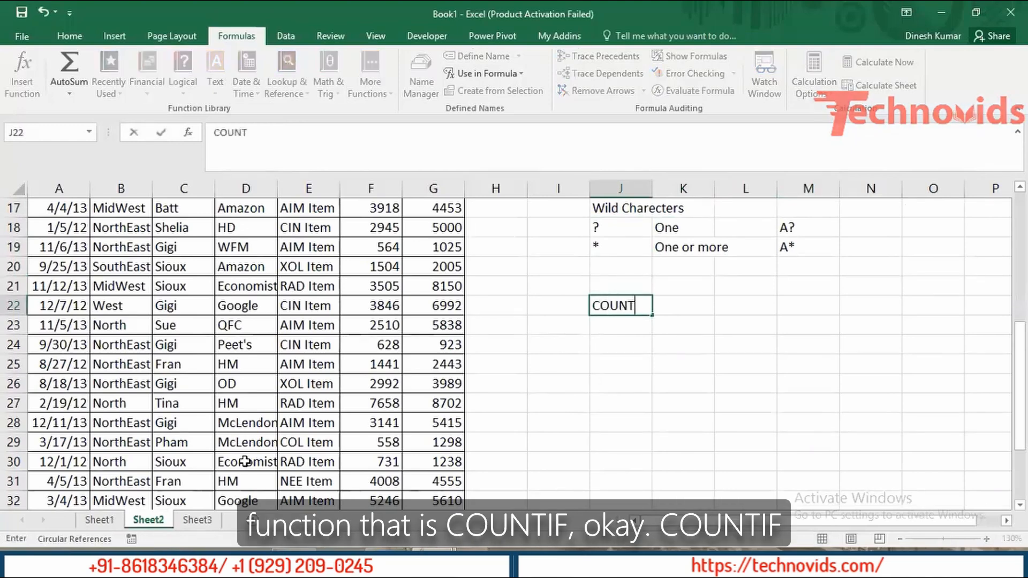
{"action": "type", "text": "IF"}
{"action": "key", "text": "Return"}
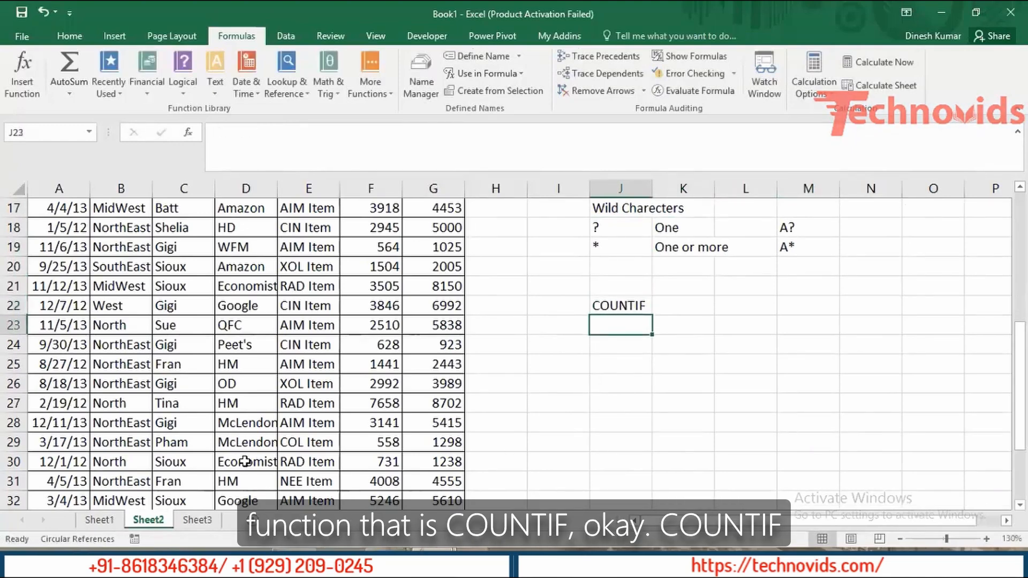
{"action": "key", "text": "Up"}
{"action": "key", "text": "Down"}
{"action": "type", "text": "COUNTI"}
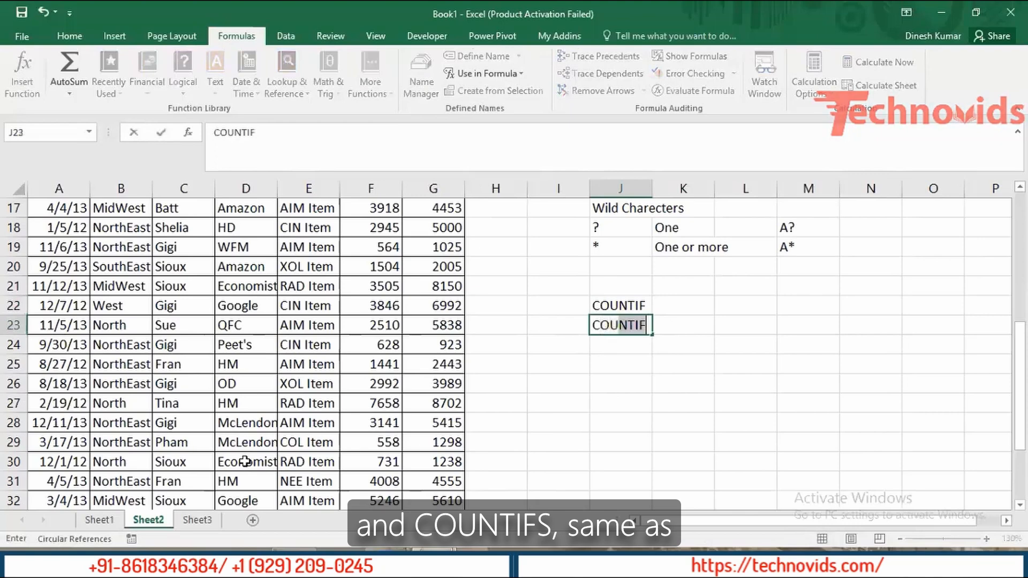
{"action": "type", "text": "FS"}
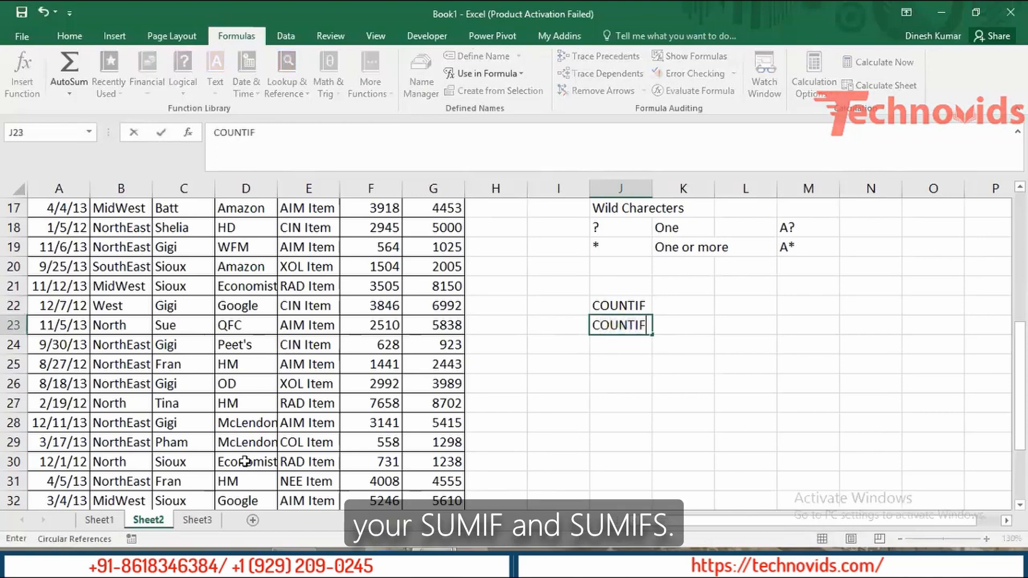
{"action": "key", "text": "Return"}
{"action": "key", "text": "Down"}
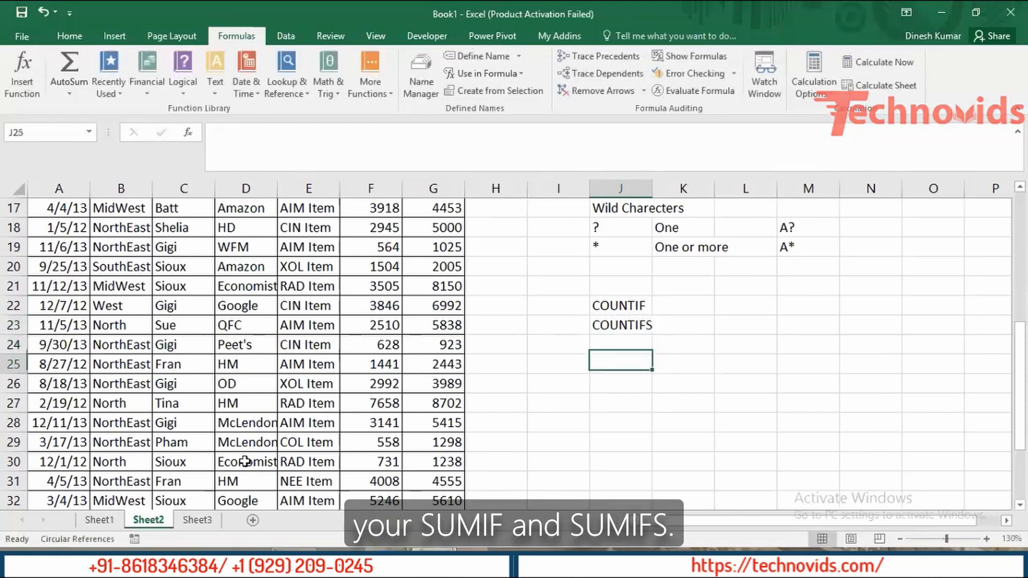
{"action": "key", "text": "Down"}
{"action": "key", "text": "Up"}
{"action": "key", "text": "Down"}
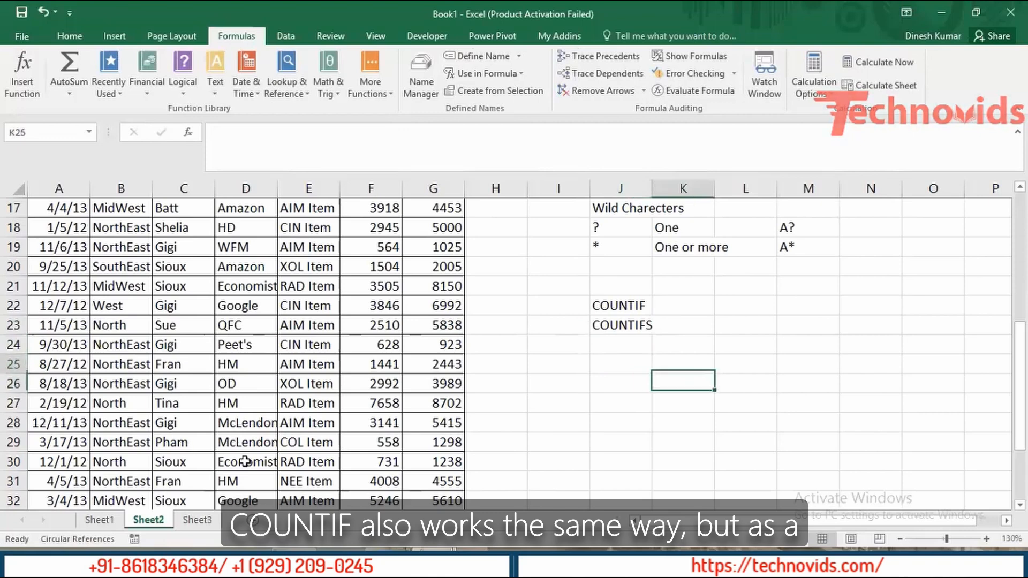
{"action": "key", "text": "Up"}
{"action": "key", "text": "Up"}
{"action": "key", "text": "Up"}
{"action": "key", "text": "Up"}
{"action": "key", "text": "shift+Down"}
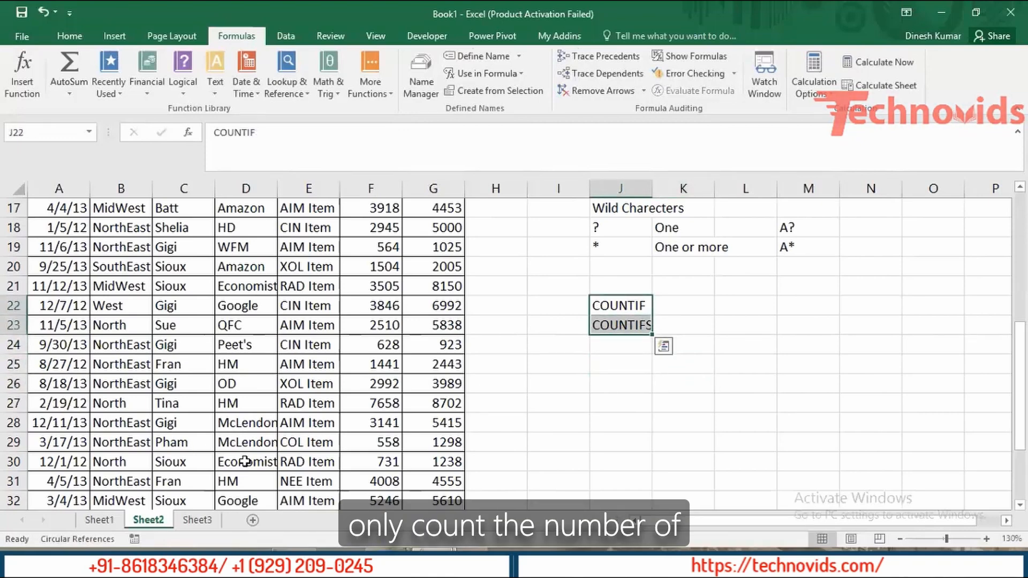
{"action": "key", "text": "Right"}
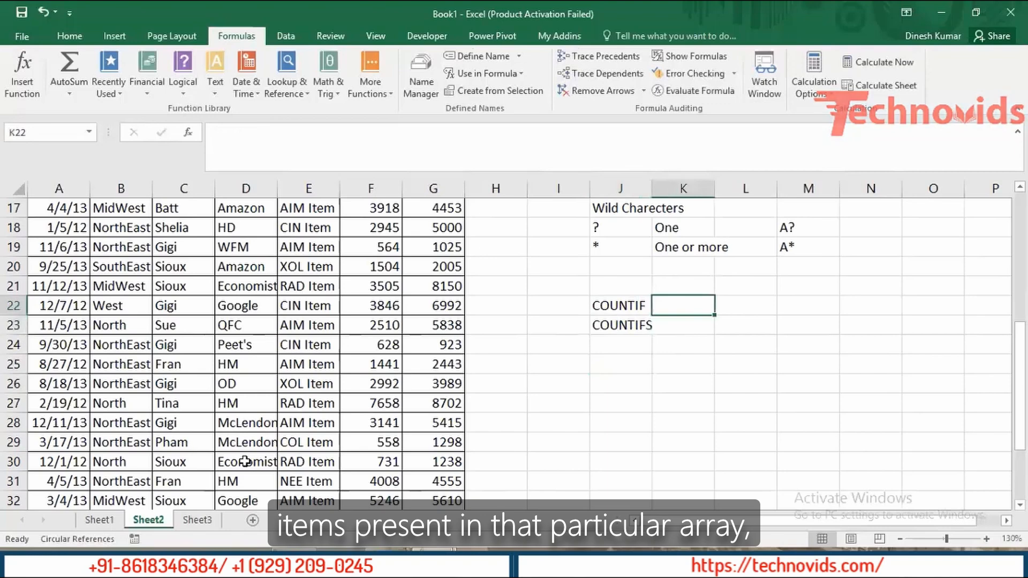
{"action": "key", "text": "Down"}
{"action": "key", "text": "Right"}
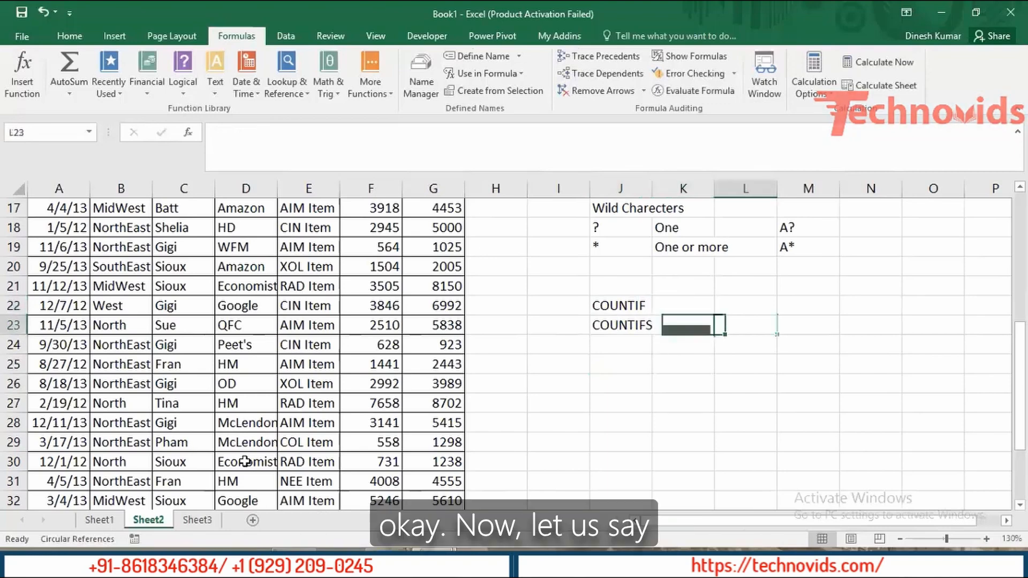
{"action": "type", "text": "=coun"}
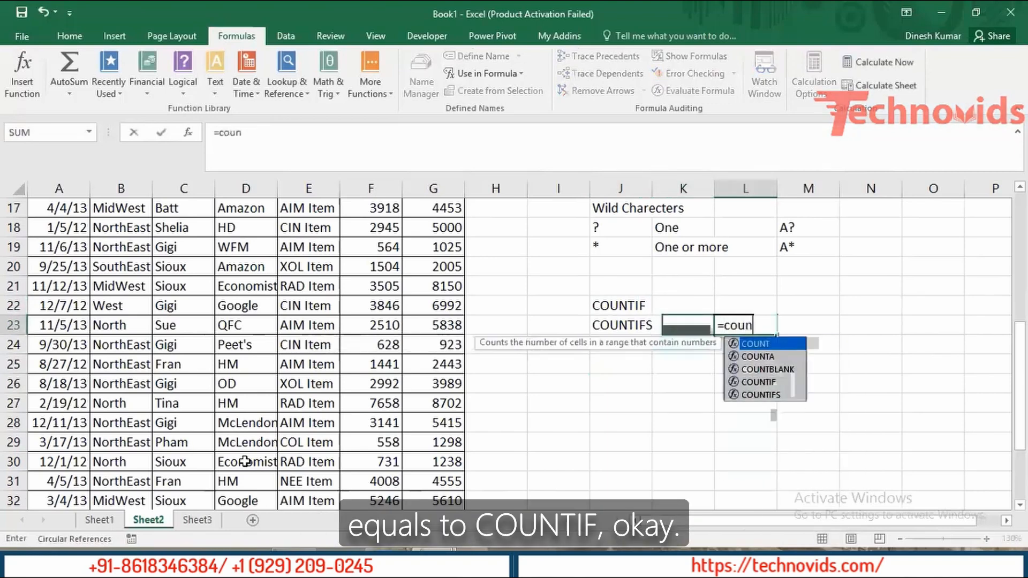
{"action": "key", "text": "Down"}
{"action": "key", "text": "Down"}
{"action": "key", "text": "Down"}
{"action": "key", "text": "Tab"}
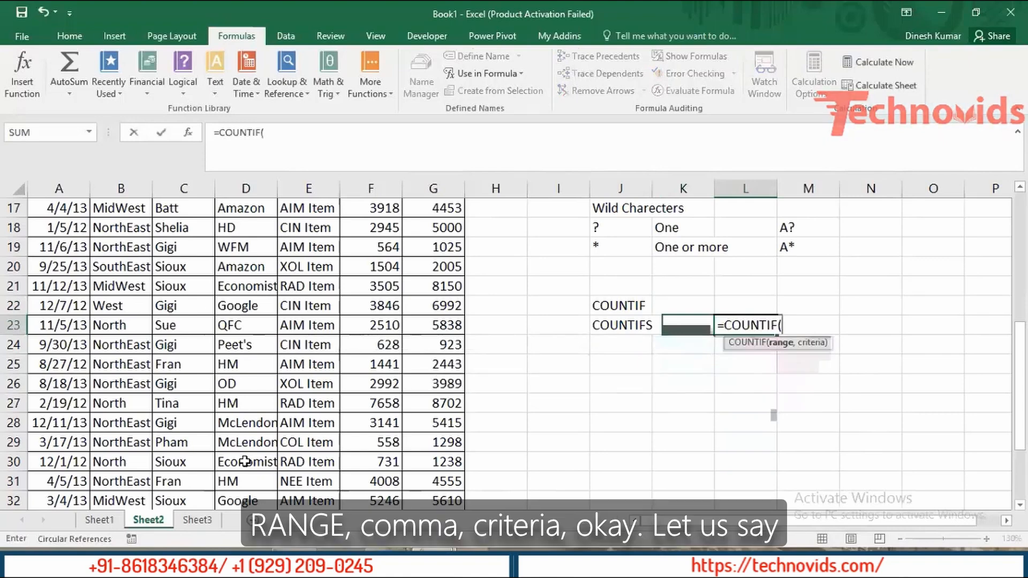
{"action": "key", "text": "Escape"}
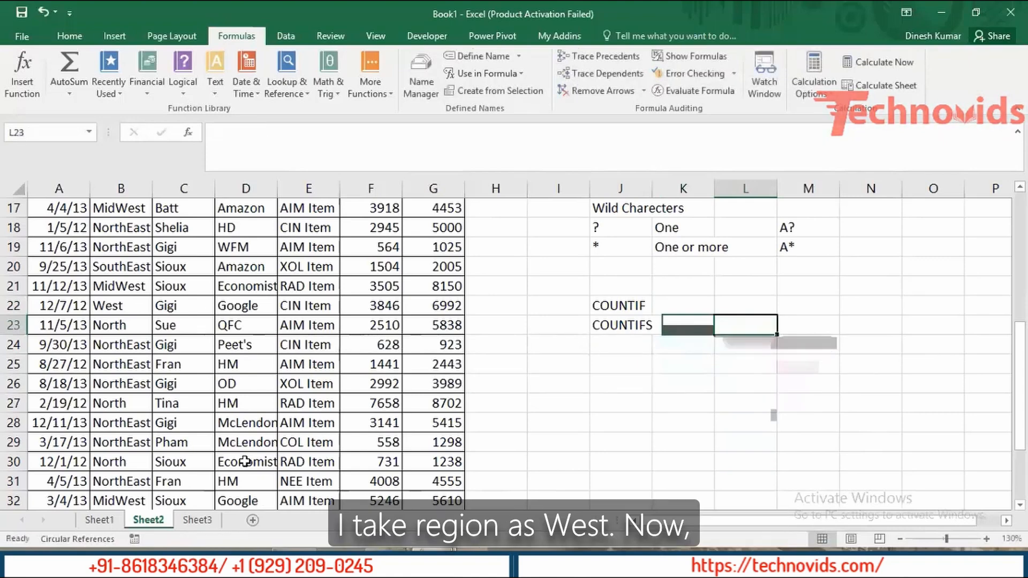
Add a Region heading in L22 with the criterion West beneath it in L23.
{"action": "key", "text": "Up"}
{"action": "type", "text": "Region"}
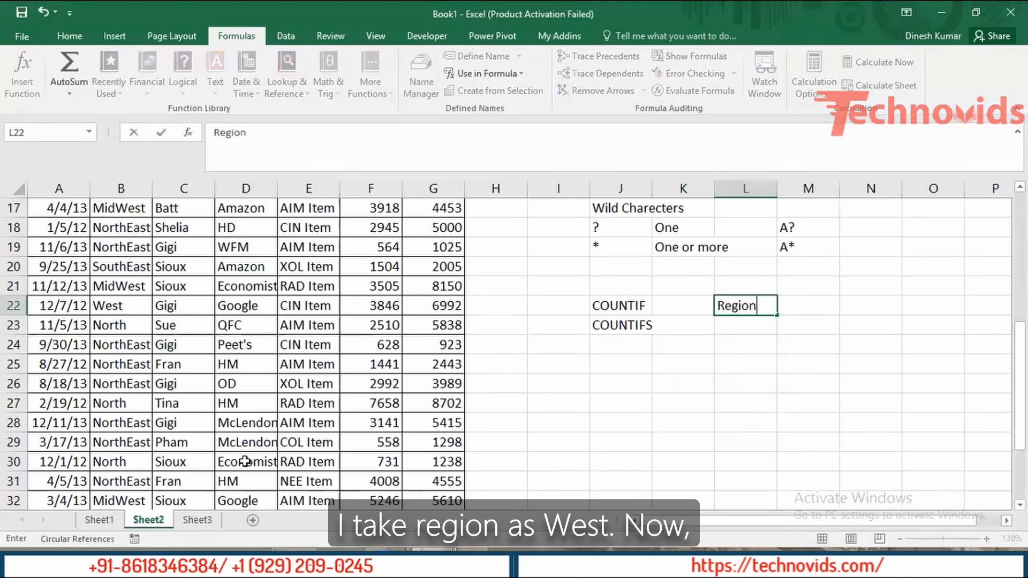
{"action": "key", "text": "Return"}
{"action": "type", "text": "West"}
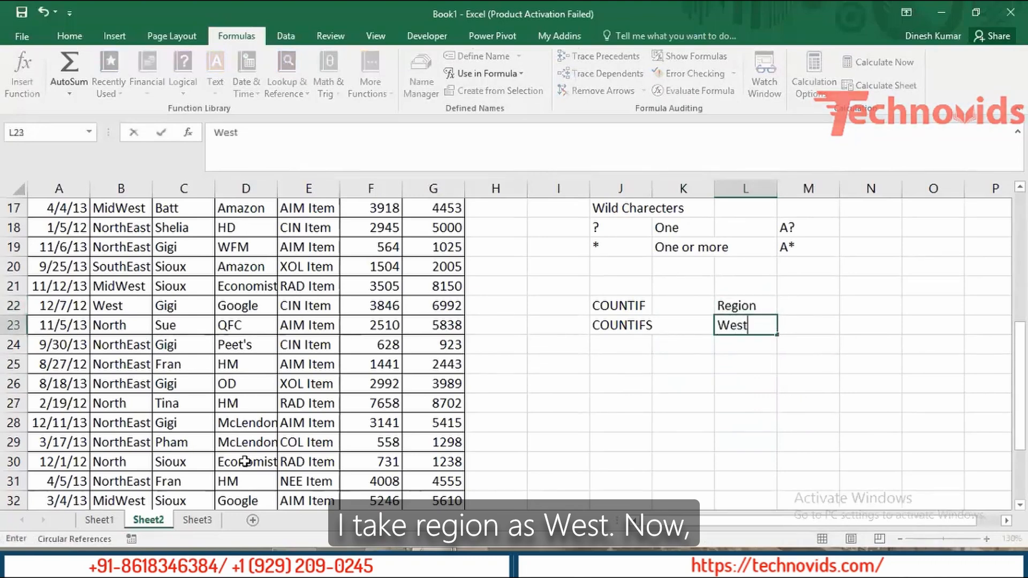
{"action": "key", "text": "Tab"}
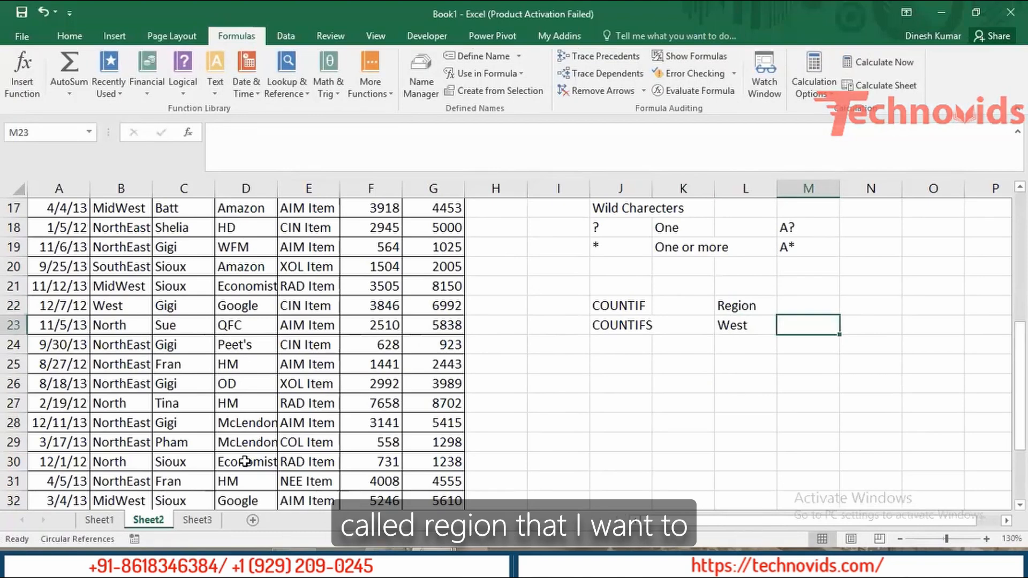
Count the rows matching the region in L23 with =COUNTIF(Region,L23) in M23.
{"action": "type", "text": "=coun"}
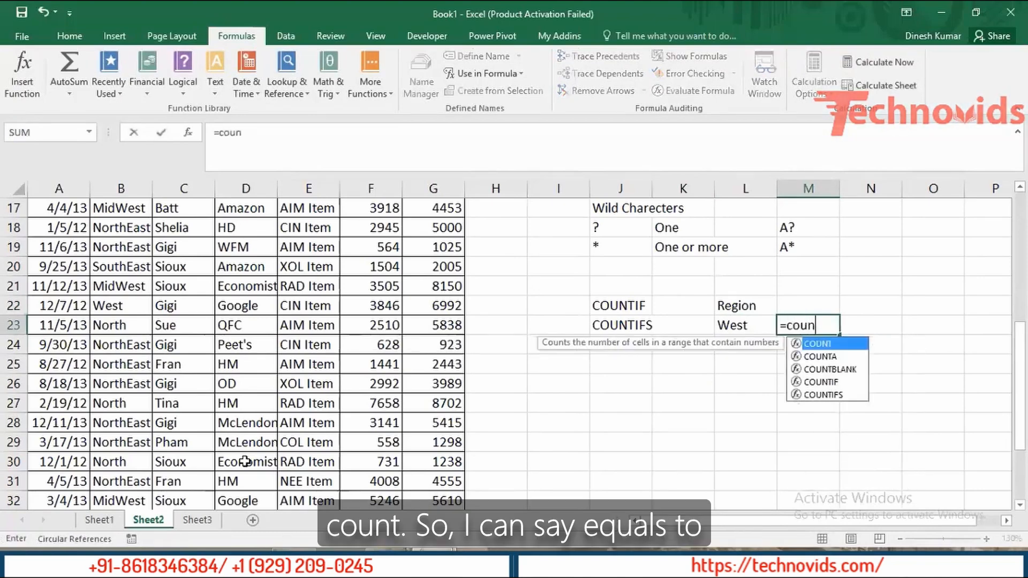
{"action": "key", "text": "Down"}
{"action": "key", "text": "Down"}
{"action": "key", "text": "Down"}
{"action": "key", "text": "Tab"}
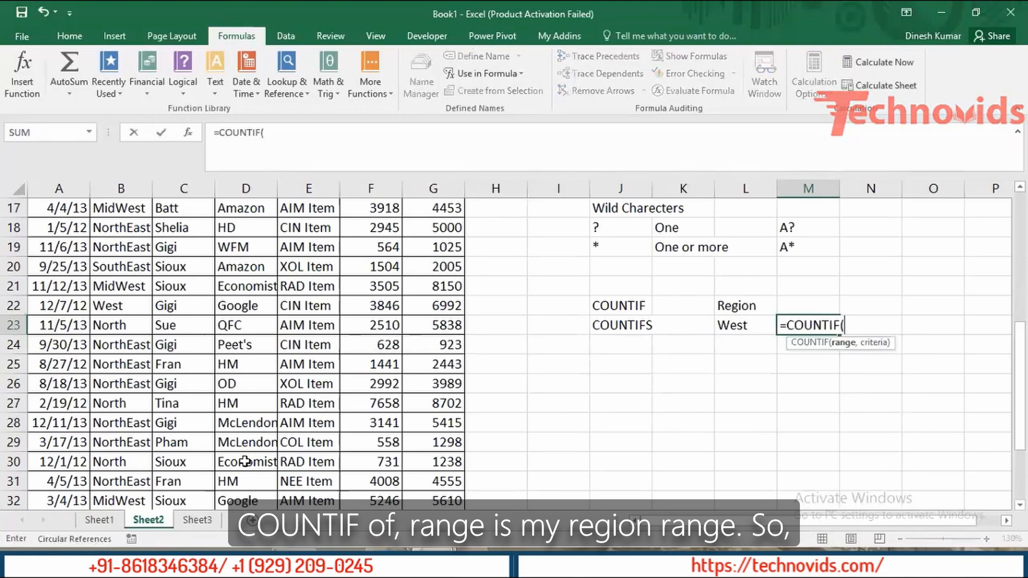
{"action": "type", "text": "reg"}
{"action": "key", "text": "Tab"}
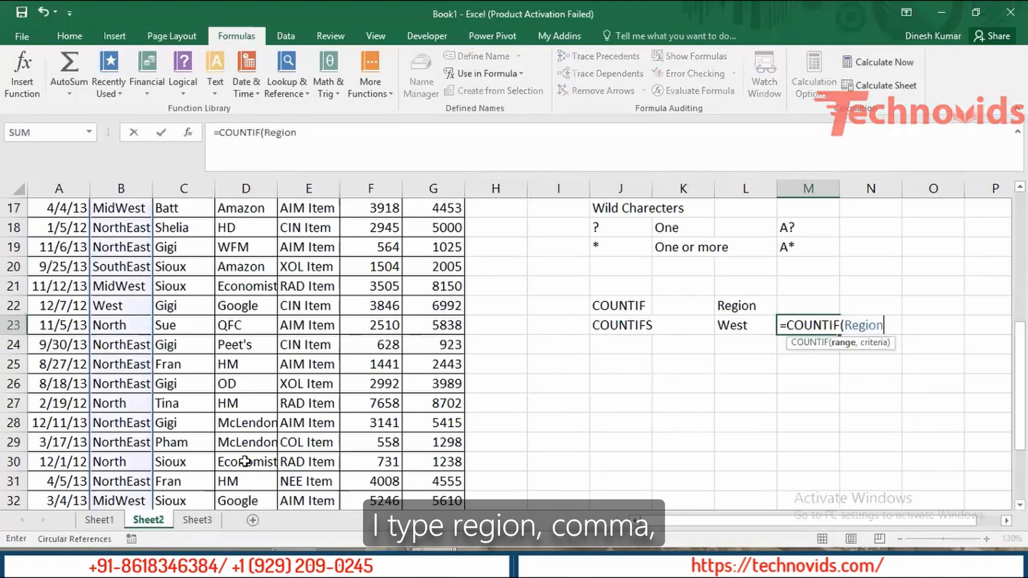
{"action": "type", "text": ","}
{"action": "key", "text": "Left"}
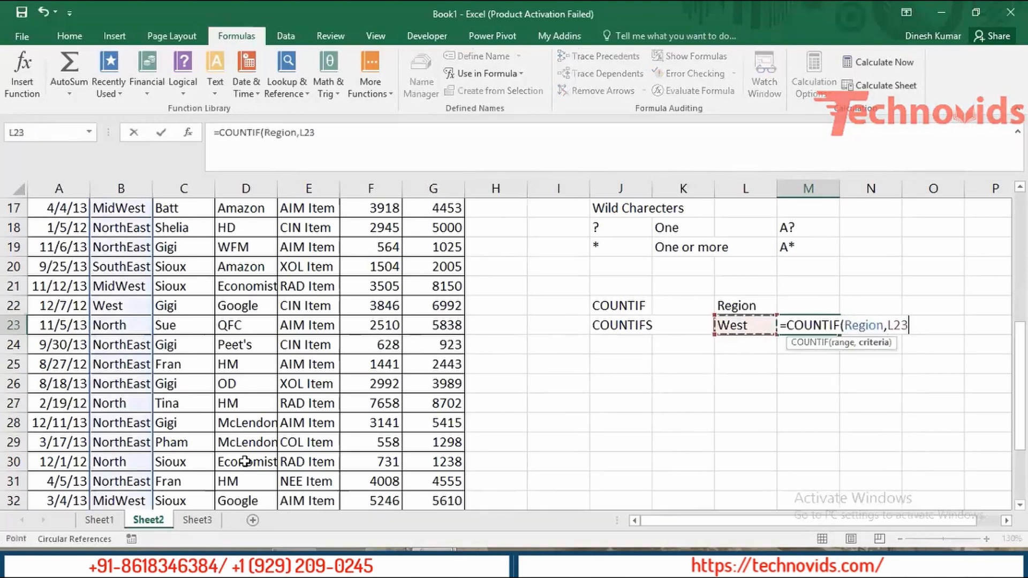
{"action": "type", "text": ")"}
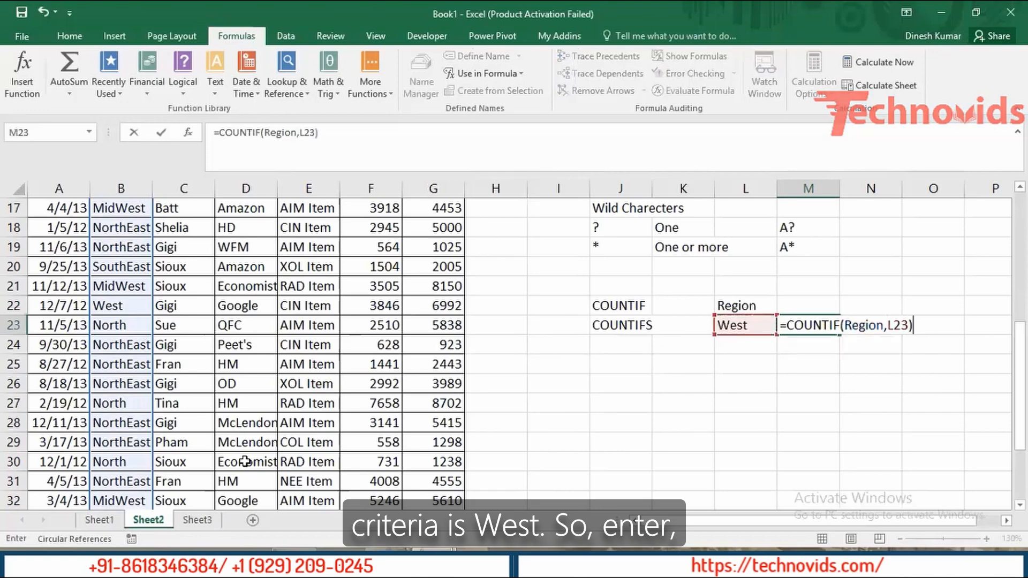
{"action": "key", "text": "Return"}
{"action": "key", "text": "Up"}
{"action": "key", "text": "Right"}
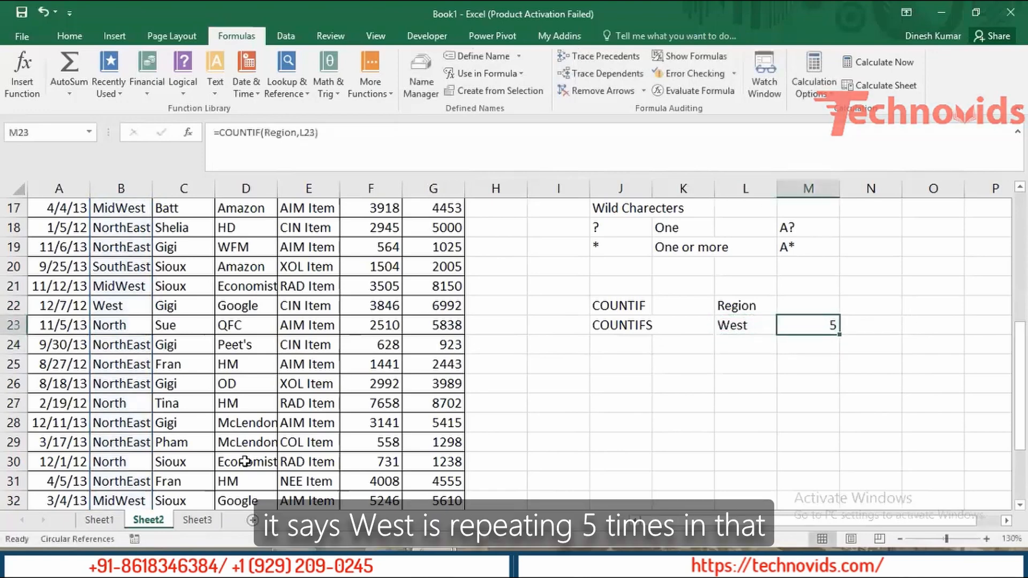
Change the region criterion in L23 to NorthEast and check the count in M23.
{"action": "key", "text": "Left"}
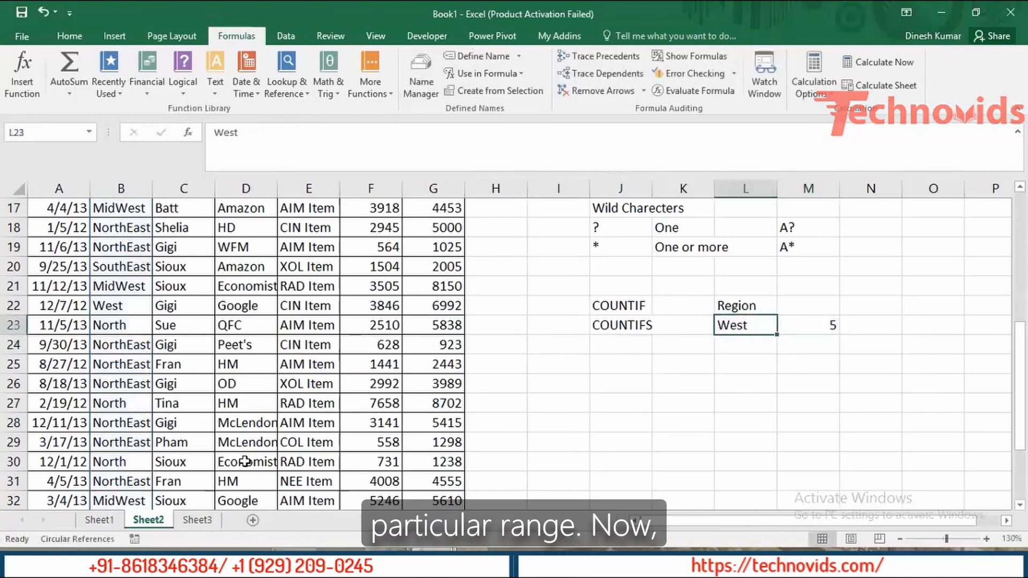
{"action": "type", "text": "No"}
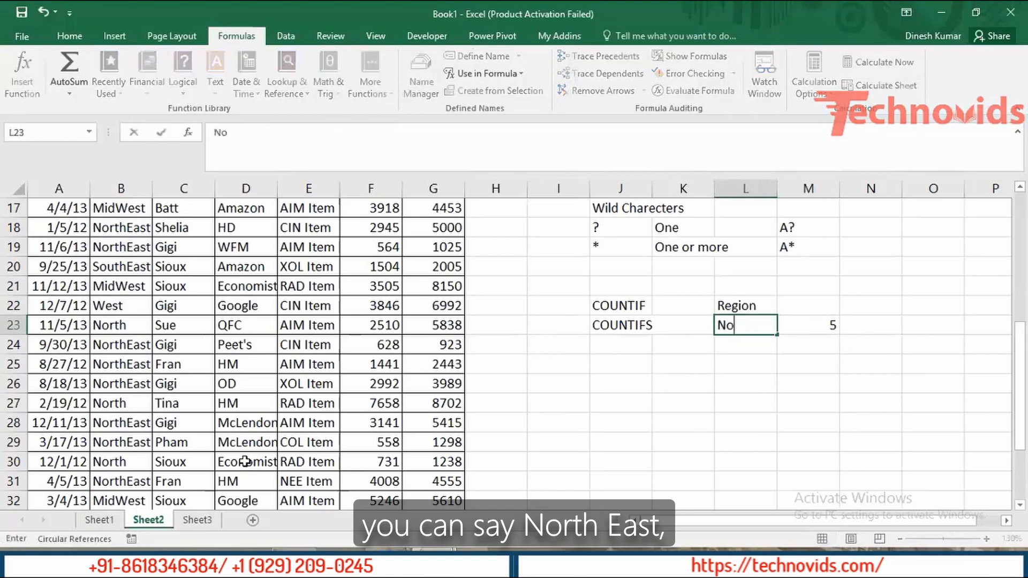
{"action": "type", "text": "rthEast"}
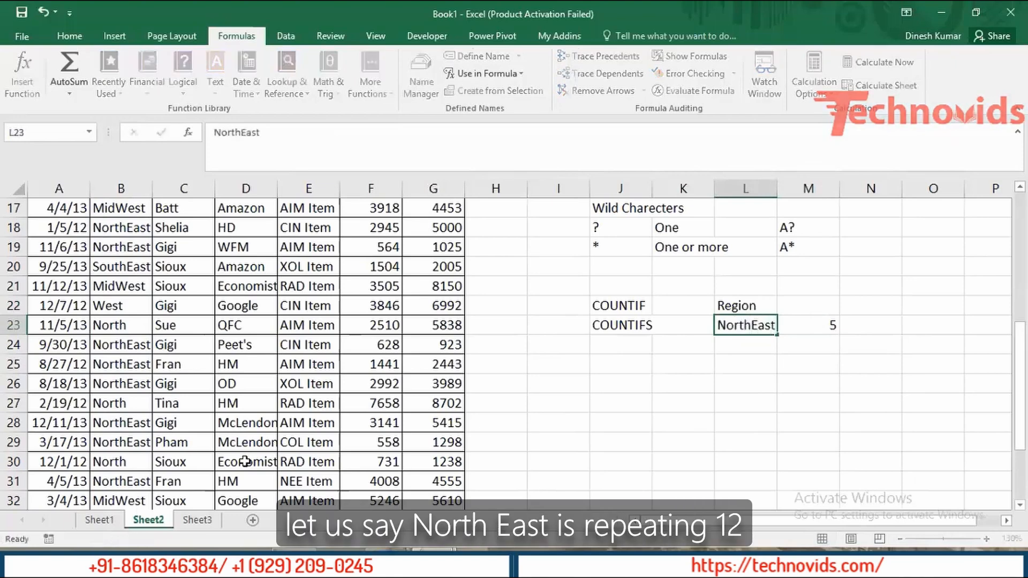
{"action": "key", "text": "Return"}
{"action": "key", "text": "Up"}
{"action": "key", "text": "Right"}
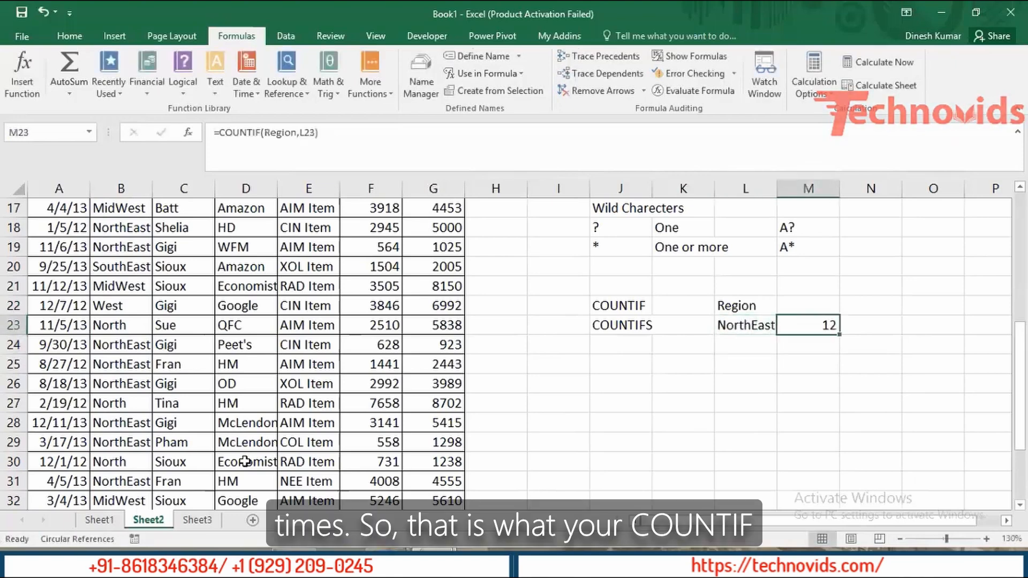
Start a multiple-criteria block with the heading Region in K26 and NorthEast beneath it in K27.
{"action": "key", "text": "Left"}
{"action": "key", "text": "Down"}
{"action": "key", "text": "Down"}
{"action": "key", "text": "Down"}
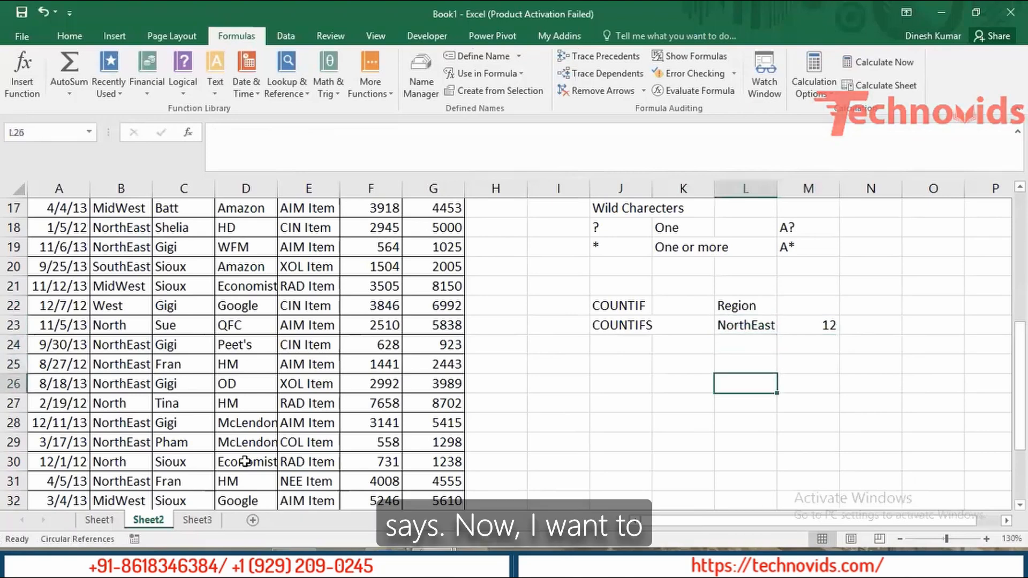
{"action": "key", "text": "Left"}
{"action": "type", "text": "Region"}
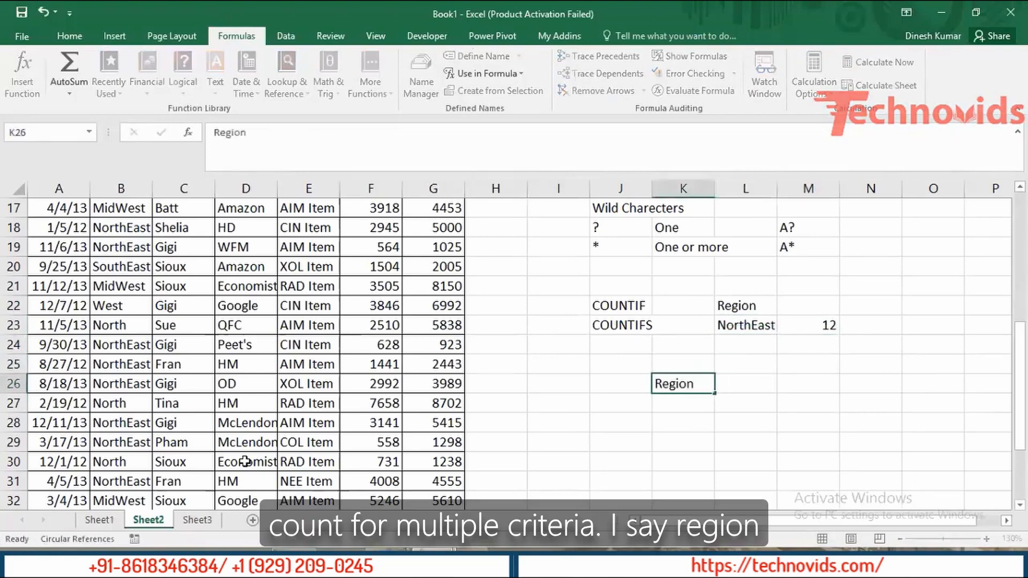
{"action": "key", "text": "Return"}
{"action": "type", "text": "NorthEast"}
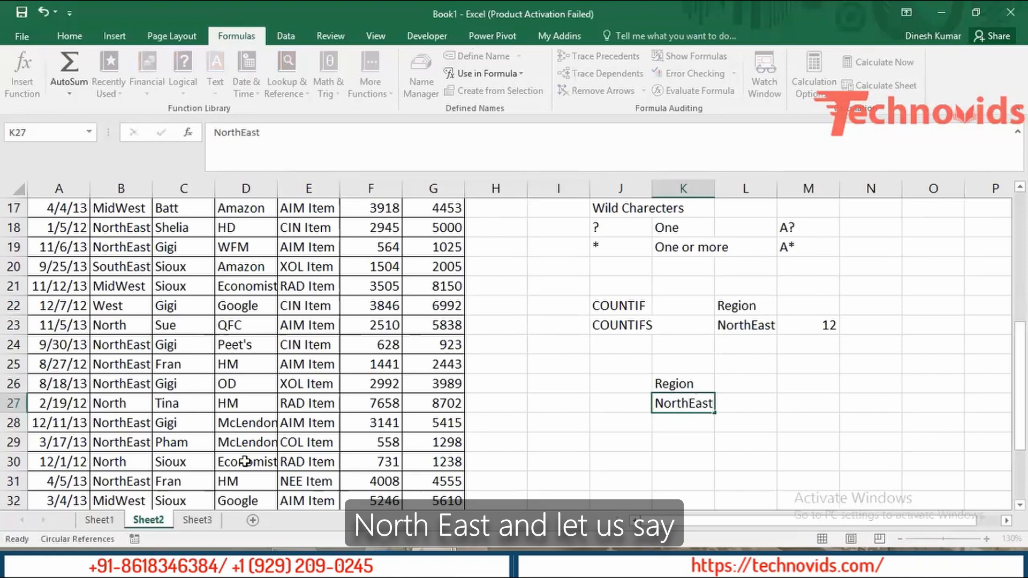
Add the heading Customer in L26 beside the Region heading.
{"action": "key", "text": "Up"}
{"action": "key", "text": "Right"}
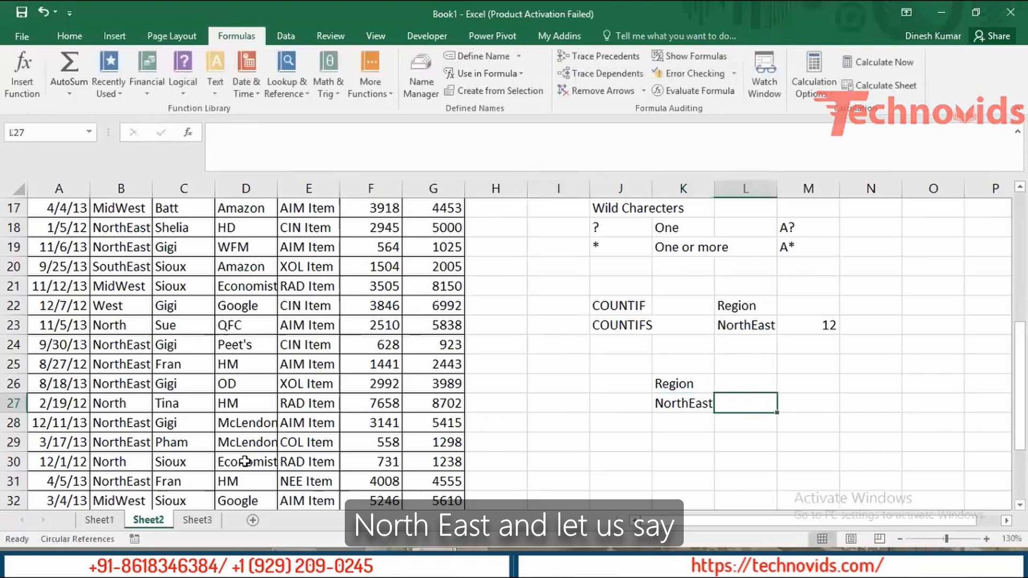
{"action": "type", "text": "Customer"}
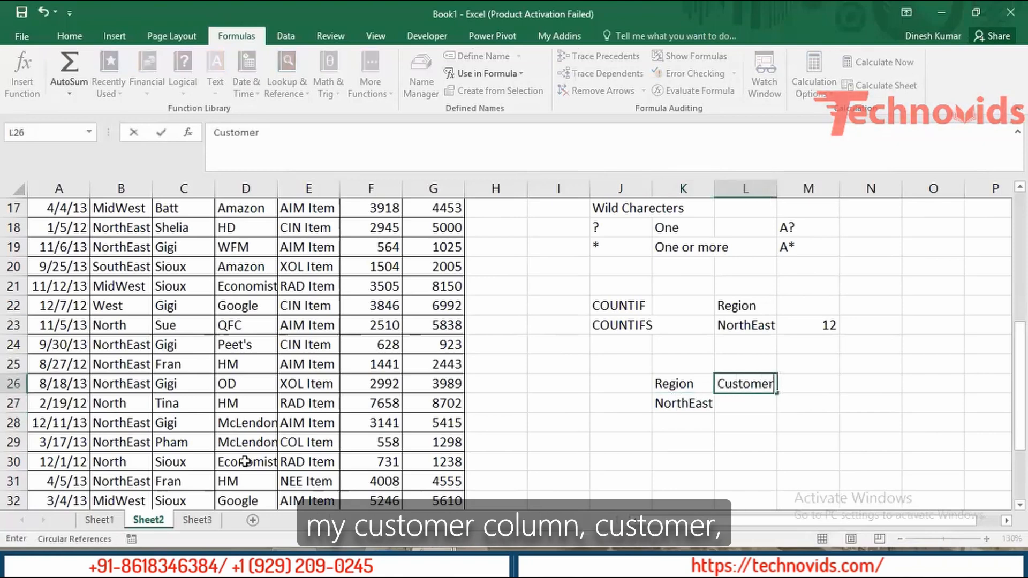
{"action": "key", "text": "ctrl+Return"}
{"action": "key", "text": "Return"}
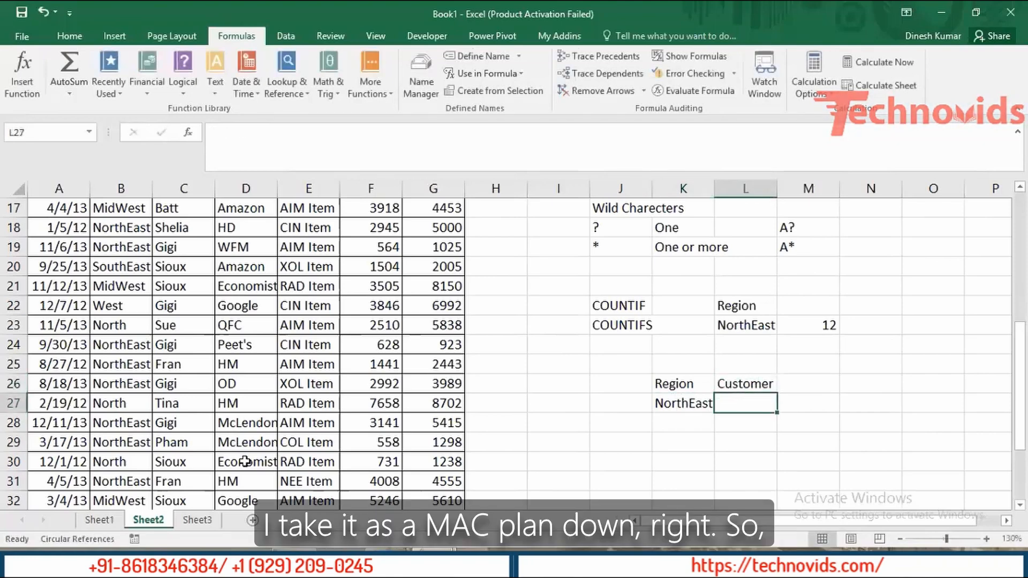
Copy the customer McLendon's from D29 into L27 beneath the Customer heading.
{"action": "key", "text": "Left"}
{"action": "key", "text": "Left"}
{"action": "key", "text": "Left"}
{"action": "key", "text": "Left"}
{"action": "key", "text": "Left"}
{"action": "key", "text": "Left"}
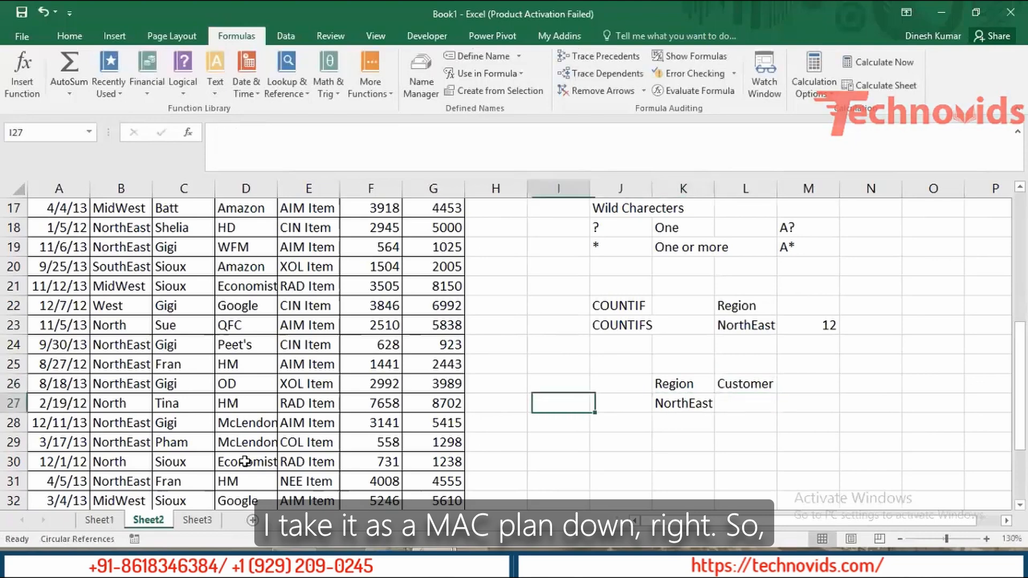
{"action": "key", "text": "Down"}
{"action": "key", "text": "Left"}
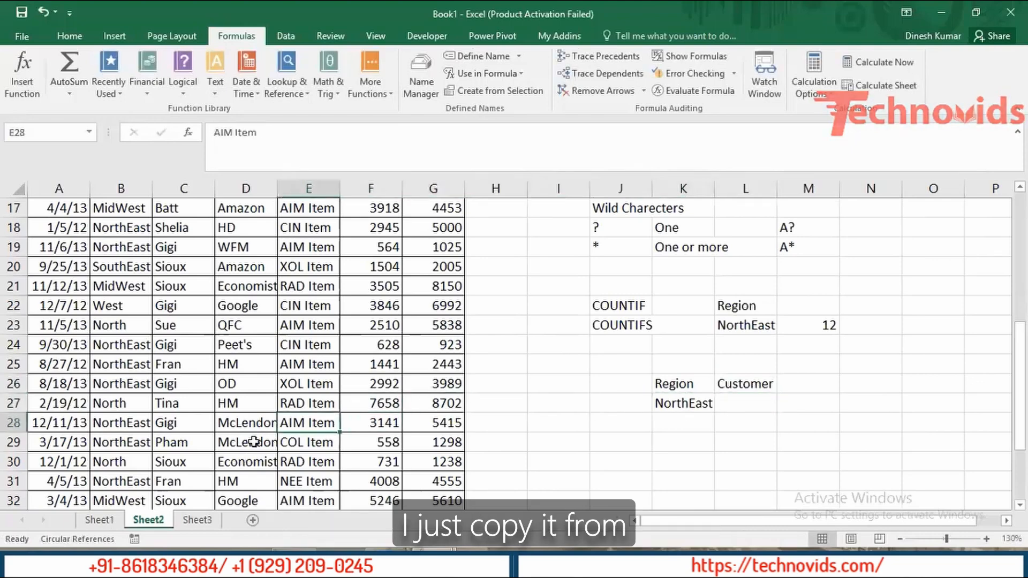
{"action": "left_click", "coordinate": [260, 439]}
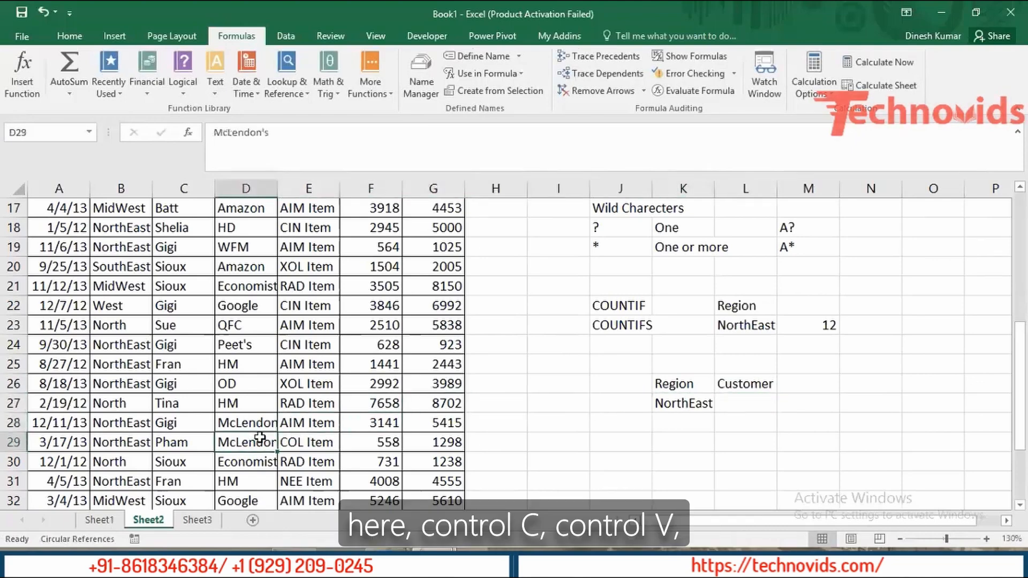
{"action": "left_click", "coordinate": [306, 136]}
{"action": "key", "text": "shift+Home"}
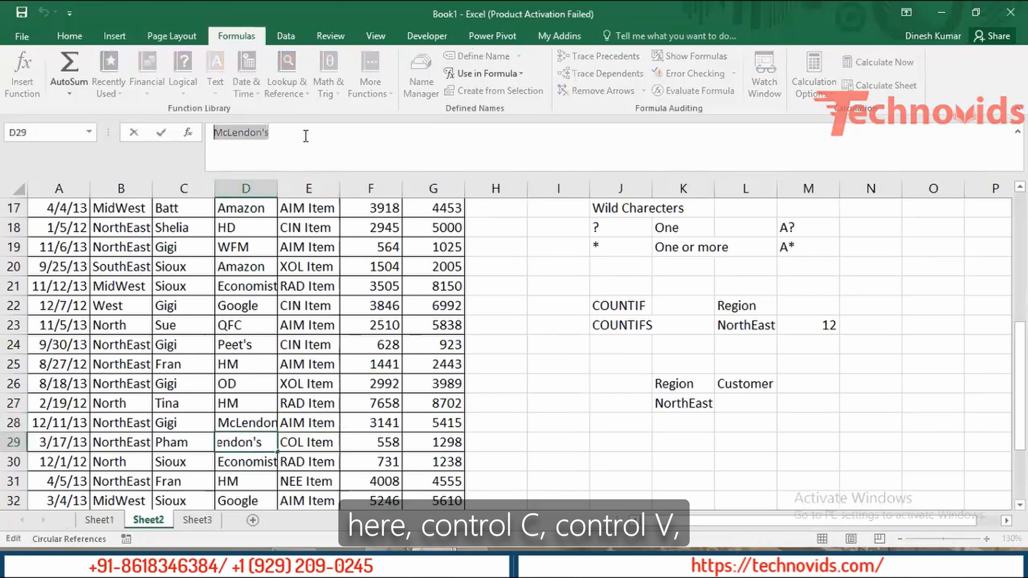
{"action": "key", "text": "ctrl+c"}
{"action": "key", "text": "Escape"}
{"action": "key", "text": "Right"}
{"action": "key", "text": "Right"}
{"action": "key", "text": "Right"}
{"action": "key", "text": "Right"}
{"action": "key", "text": "Right"}
{"action": "key", "text": "Right"}
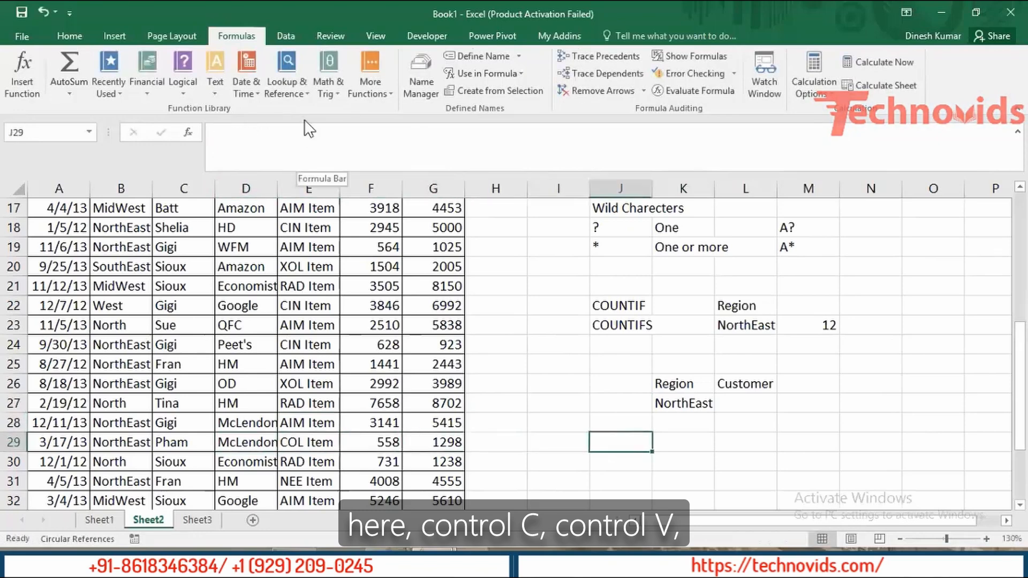
{"action": "left_click", "coordinate": [747, 410]}
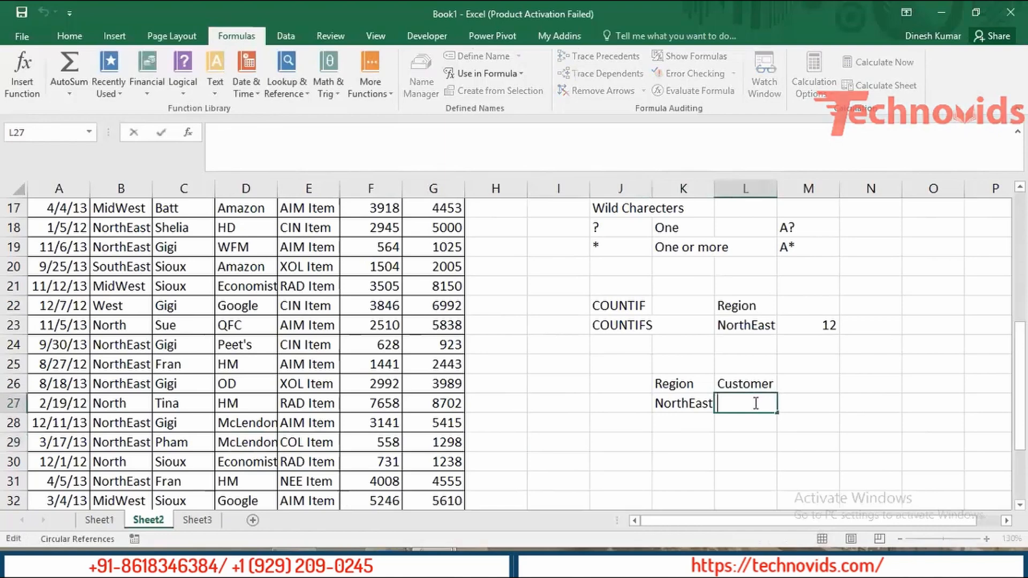
{"action": "key", "text": "ctrl+v"}
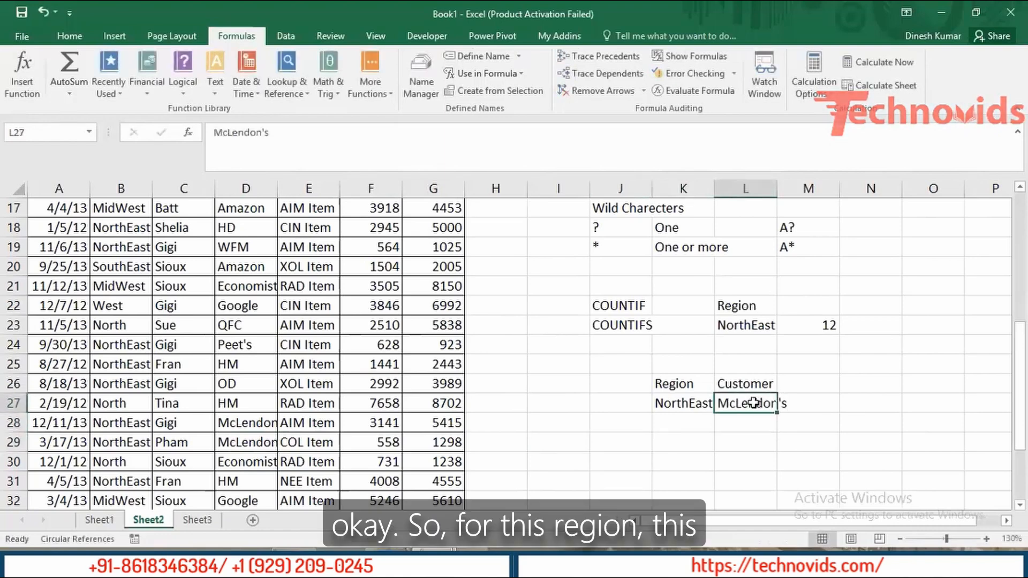
{"action": "key", "text": "Left"}
{"action": "key", "text": "shift+Right"}
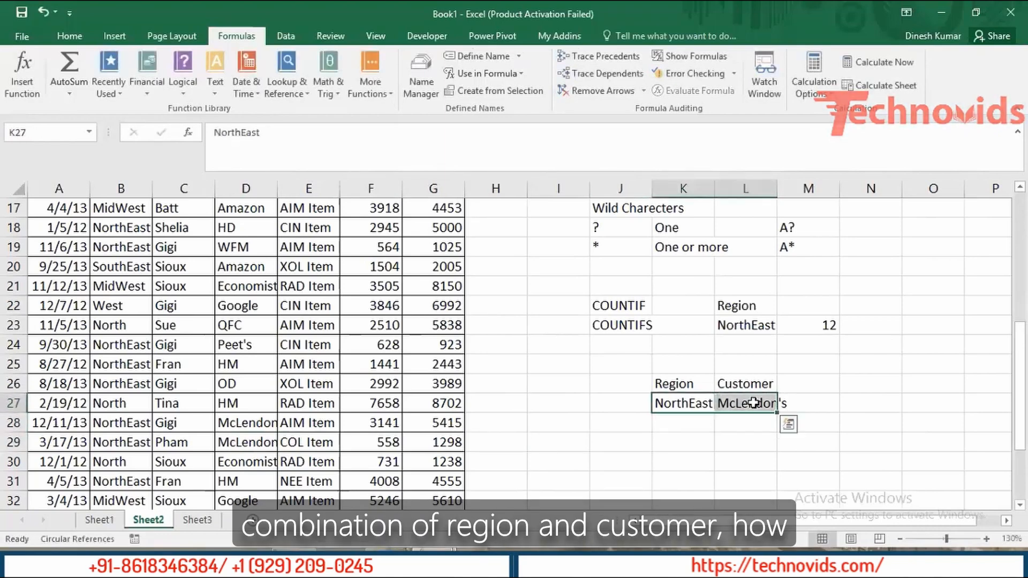
{"action": "key", "text": "Right"}
{"action": "key", "text": "Right"}
{"action": "key", "text": "Up"}
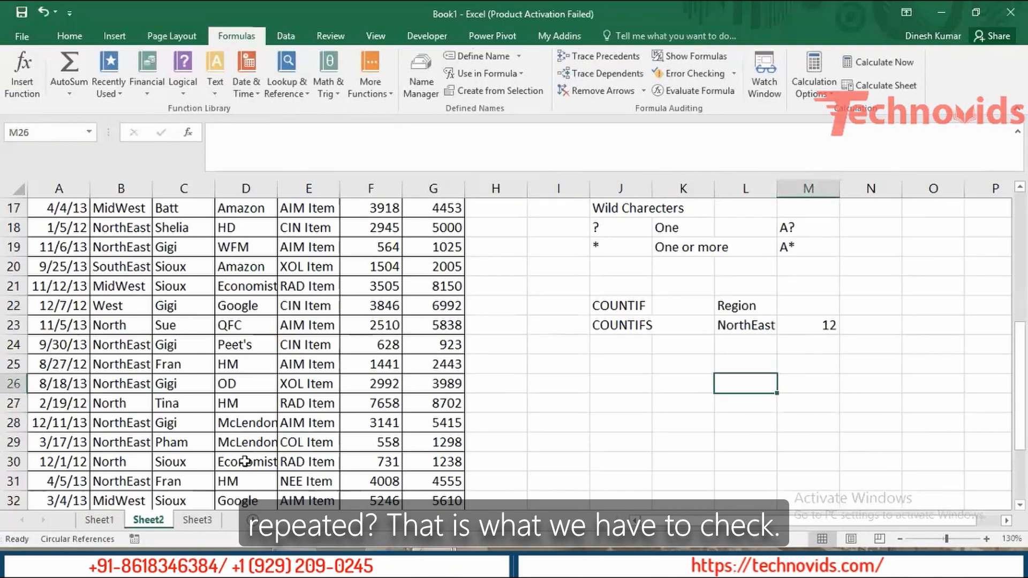
{"action": "type", "text": "="}
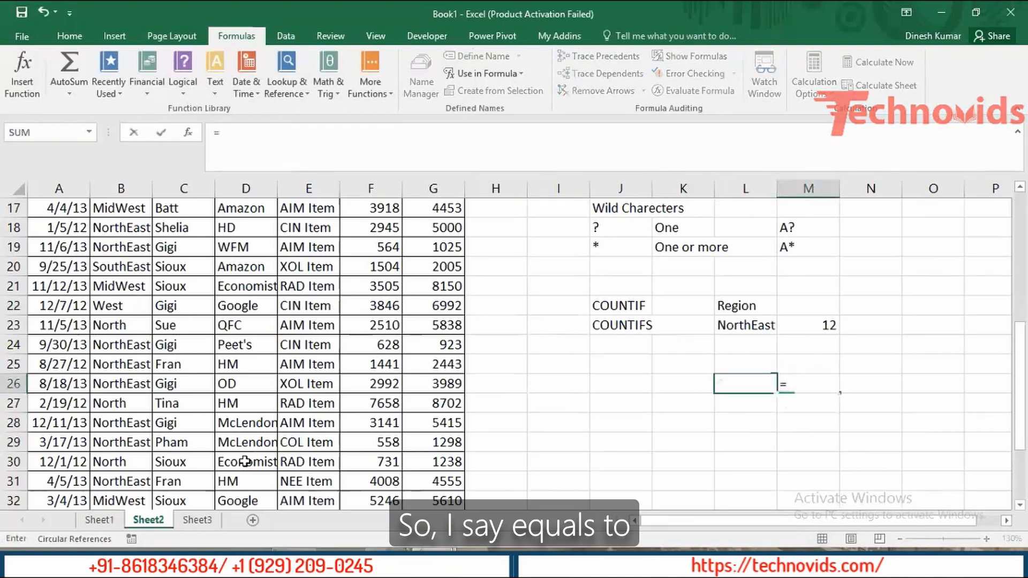
{"action": "type", "text": "count"}
{"action": "key", "text": "Down"}
{"action": "key", "text": "Down"}
{"action": "key", "text": "Down"}
{"action": "key", "text": "Down"}
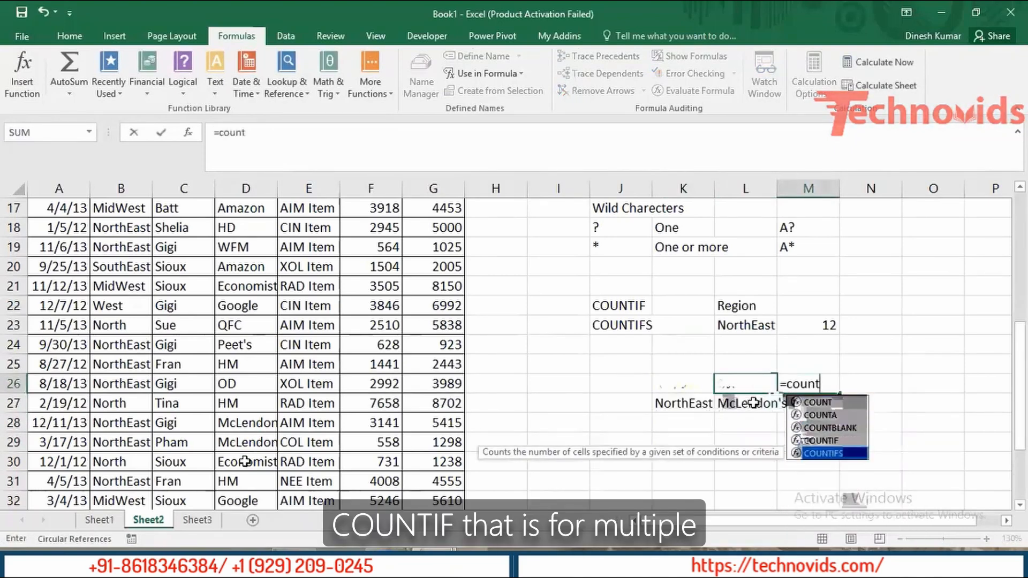
{"action": "key", "text": "Tab"}
{"action": "key", "text": "Escape"}
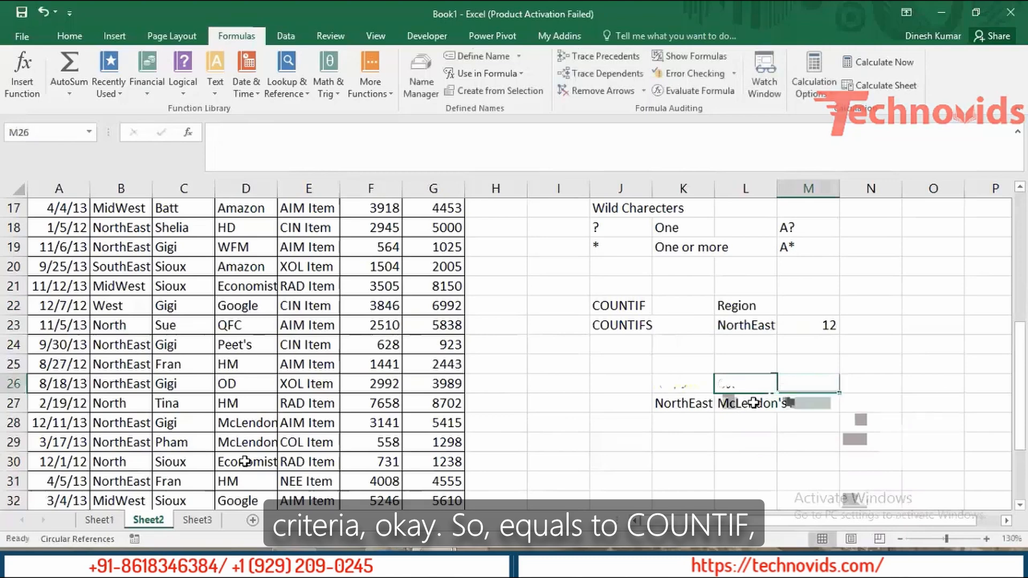
Begin a COUNTIFS formula in M27 with the named range Region and K27 as its first criterion.
{"action": "key", "text": "Down"}
{"action": "type", "text": "=coun"}
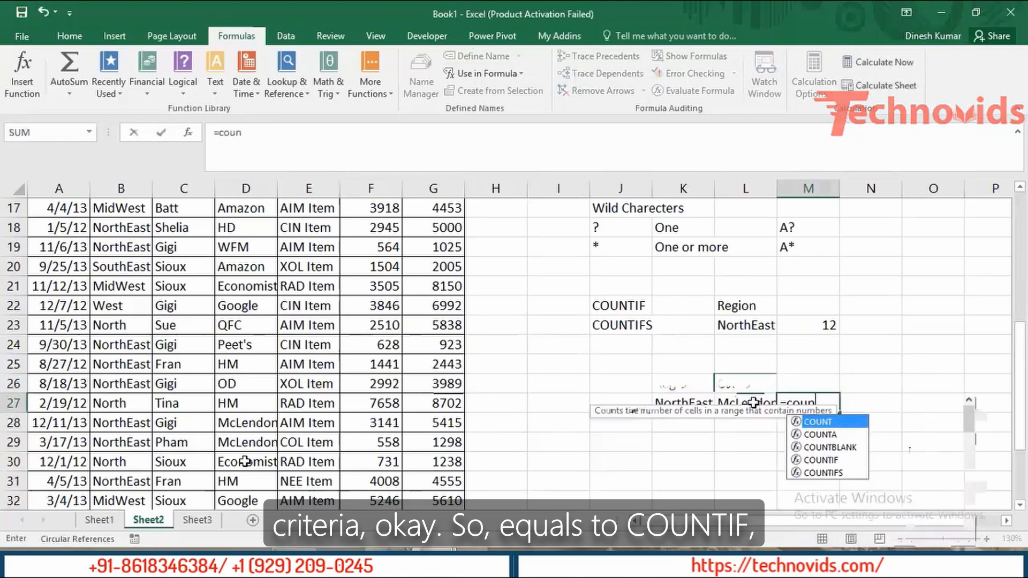
{"action": "key", "text": "Down"}
{"action": "key", "text": "Down"}
{"action": "key", "text": "Down"}
{"action": "key", "text": "Down"}
{"action": "key", "text": "Tab"}
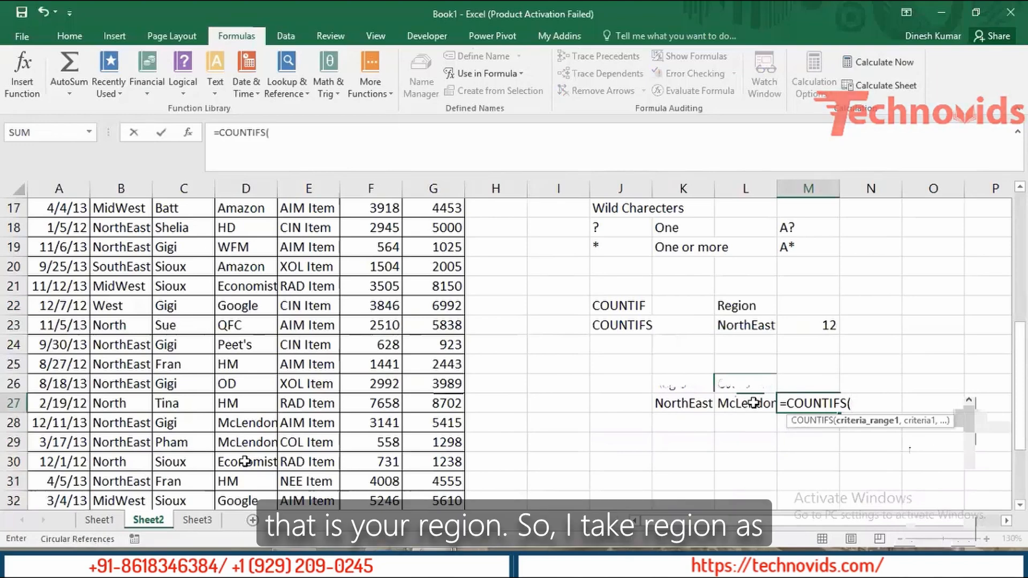
{"action": "type", "text": "reg"}
{"action": "type", "text": ","}
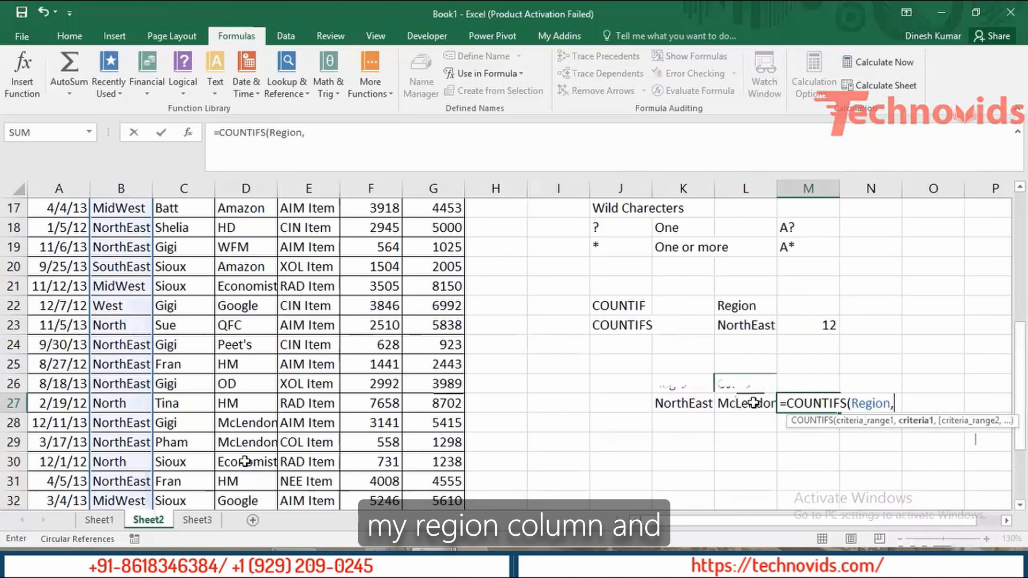
{"action": "key", "text": "Left"}
{"action": "key", "text": "Left"}
{"action": "key", "text": "Left"}
{"action": "key", "text": "Right"}
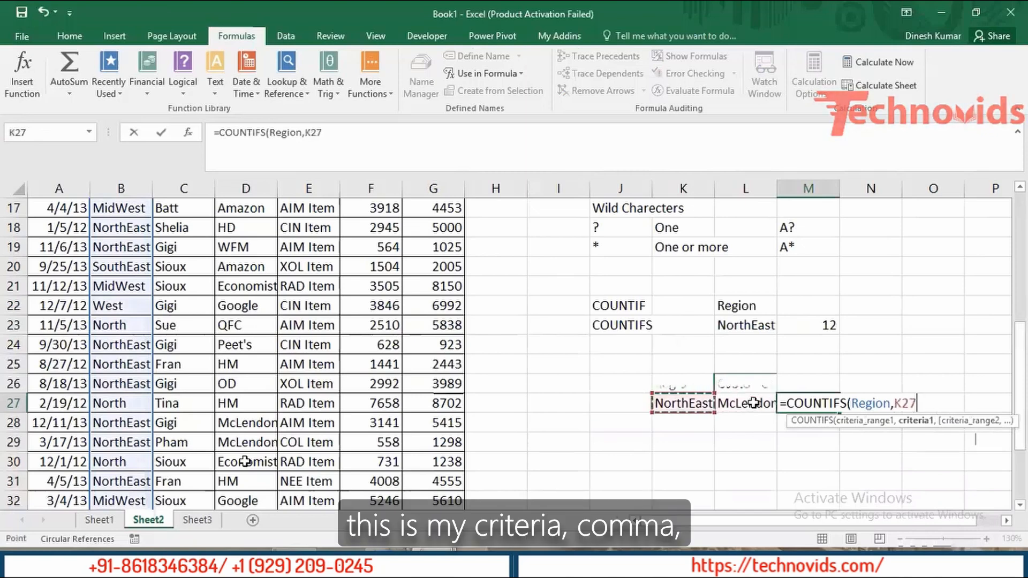
{"action": "type", "text": ","}
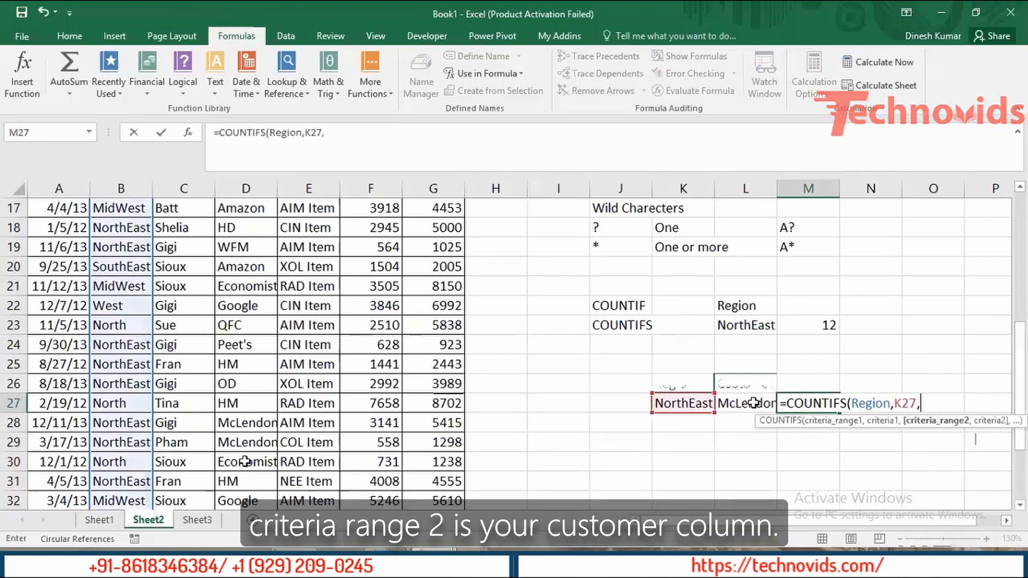
Complete the formula with the named range Cust and criterion L27 as =COUNTIFS(Region,K27,Cust,L27).
{"action": "type", "text": "cus"}
{"action": "key", "text": "Tab"}
{"action": "type", "text": ","}
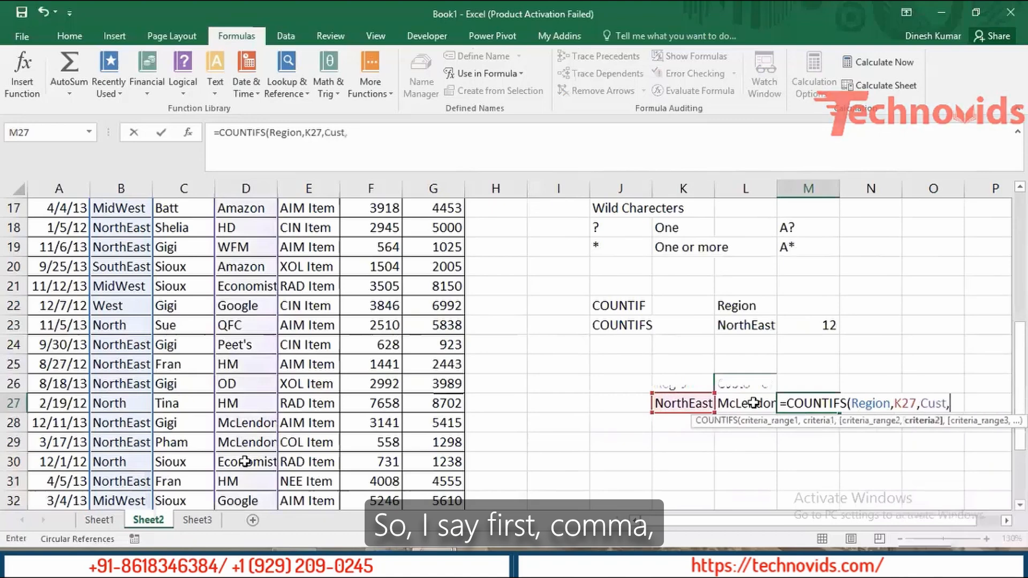
{"action": "left_click", "coordinate": [753, 403]}
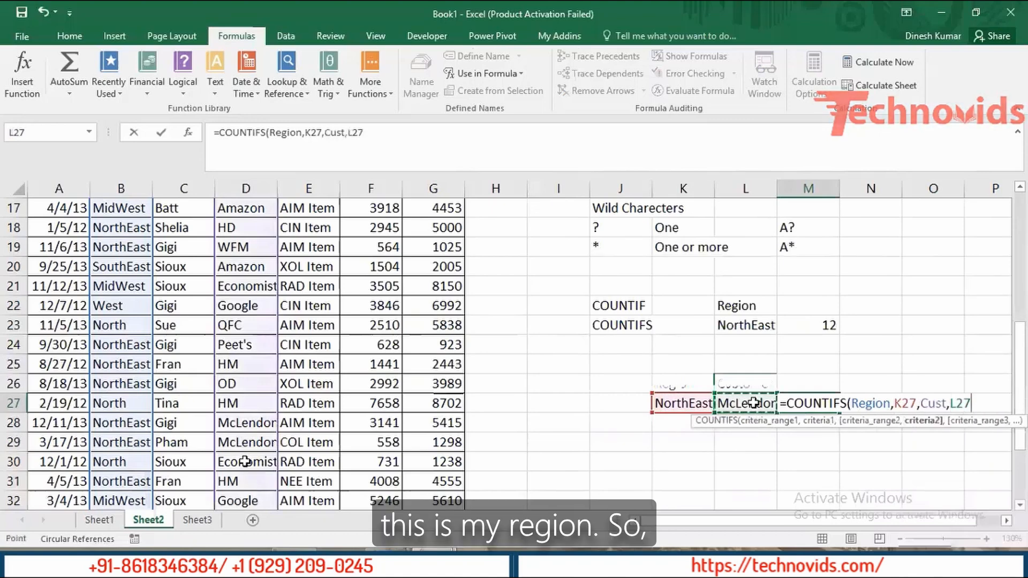
{"action": "type", "text": ")"}
{"action": "key", "text": "Return"}
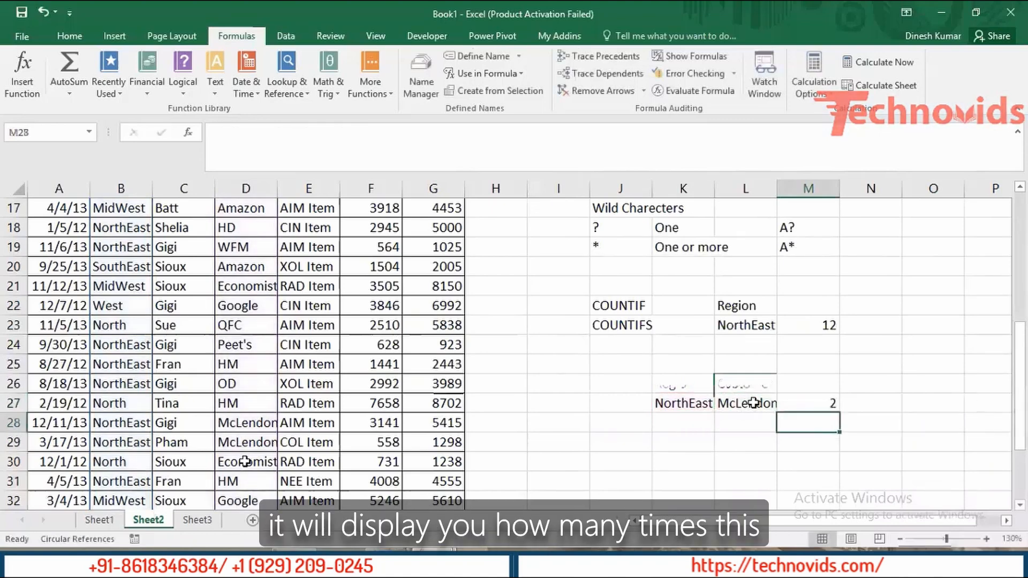
Compare the criteria in K27:L27 with the NorthEast and McLendon's rows 28 and 29 of the data.
{"action": "key", "text": "Up"}
{"action": "key", "text": "Left"}
{"action": "key", "text": "Left"}
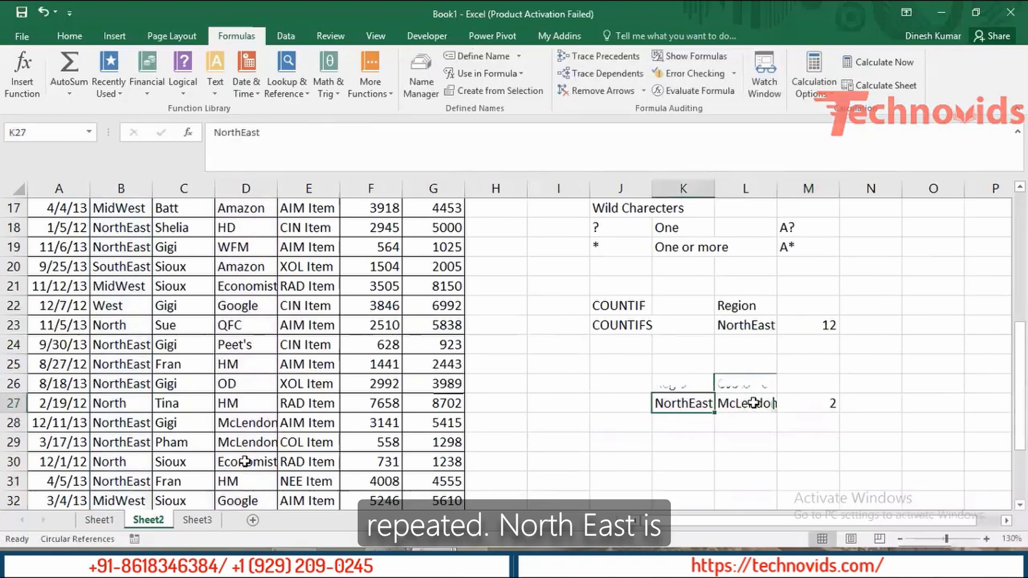
{"action": "key", "text": "shift+Right"}
{"action": "left_click", "coordinate": [753, 403]}
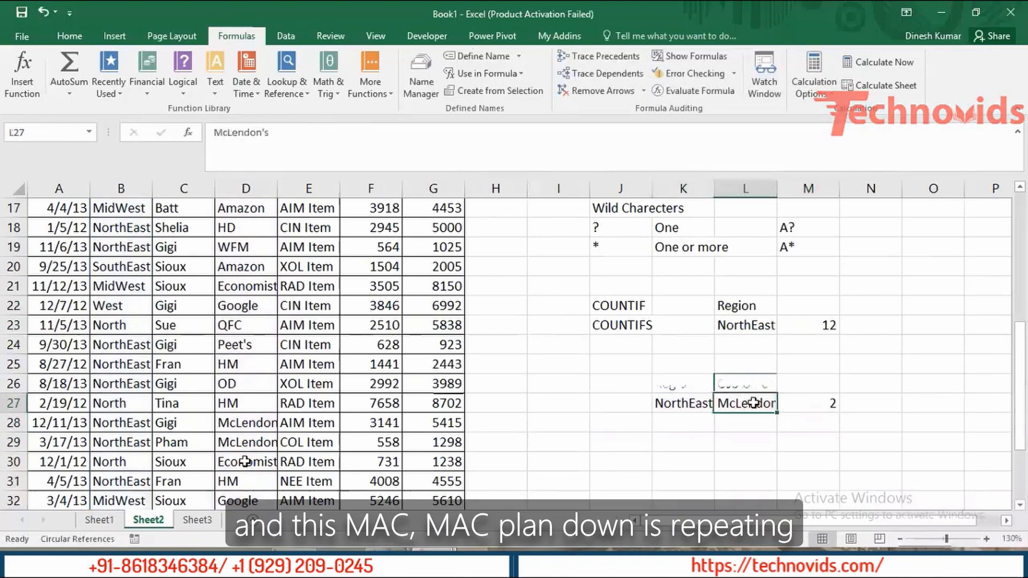
{"action": "key", "text": "Down"}
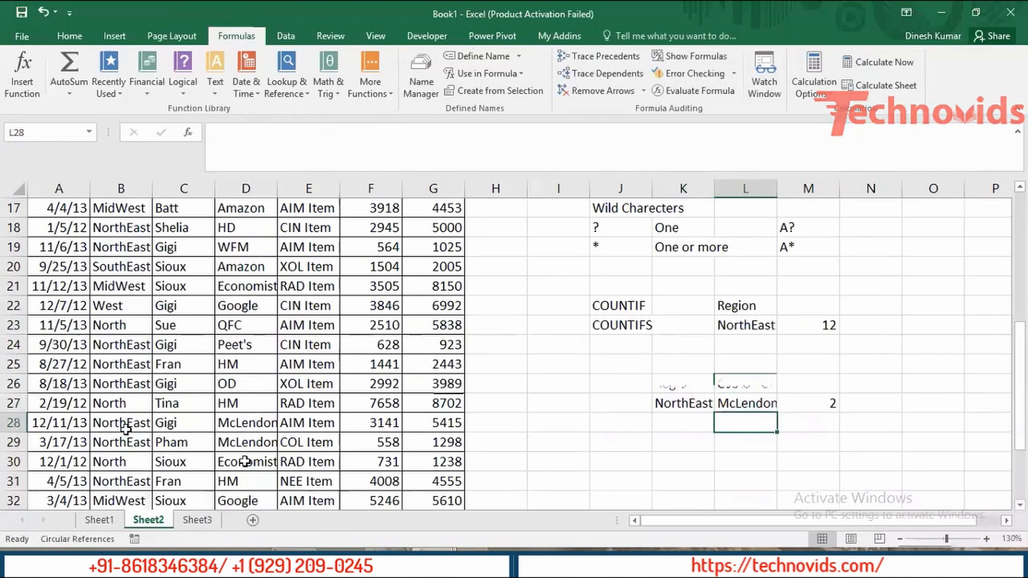
{"action": "left_click_drag", "start_coordinate": [125, 423], "coordinate": [245, 442]}
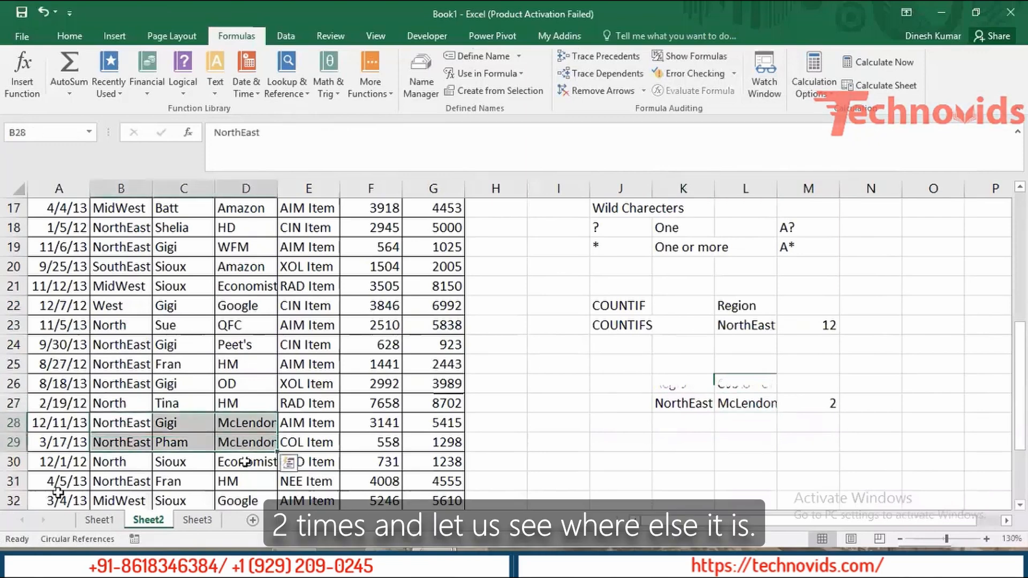
Scan the data from the header to the last row for further NorthEast and McLendon's combinations.
{"action": "key", "text": "Up"}
{"action": "key", "text": "Up"}
{"action": "key", "text": "Up"}
{"action": "key", "text": "Up"}
{"action": "key", "text": "Up"}
{"action": "key", "text": "Up"}
{"action": "key", "text": "Up"}
{"action": "key", "text": "Up"}
{"action": "key", "text": "Up"}
{"action": "key", "text": "Up"}
{"action": "key", "text": "Up"}
{"action": "key", "text": "Up"}
{"action": "key", "text": "Up"}
{"action": "key", "text": "Up"}
{"action": "key", "text": "Up"}
{"action": "key", "text": "Up"}
{"action": "key", "text": "Up"}
{"action": "key", "text": "Up"}
{"action": "key", "text": "Up"}
{"action": "key", "text": "Up"}
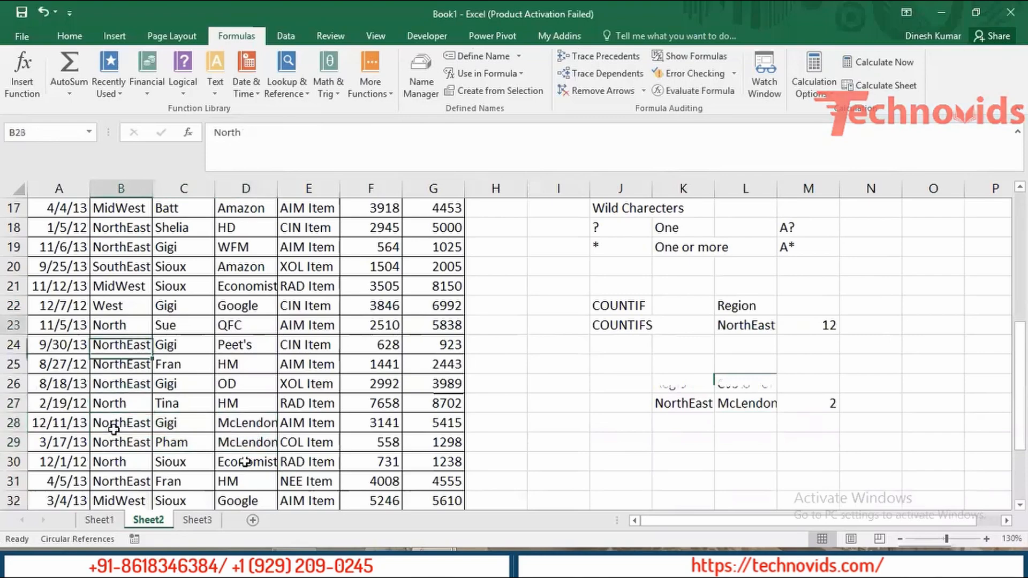
{"action": "key", "text": "Right"}
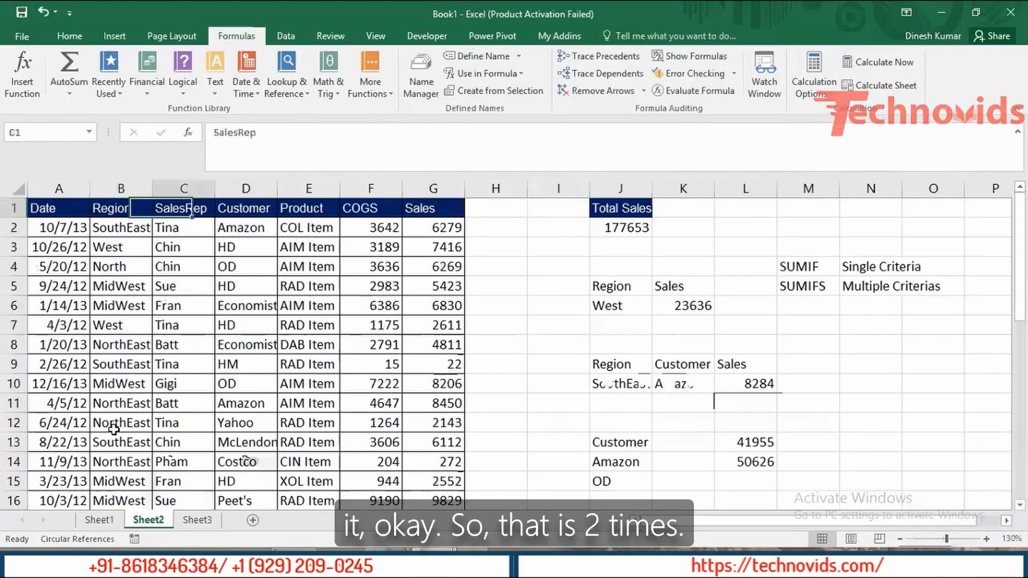
{"action": "key", "text": "Down"}
{"action": "key", "text": "ctrl+Down"}
{"action": "key", "text": "Down"}
{"action": "key", "text": "Down"}
{"action": "key", "text": "Up"}
{"action": "key", "text": "Up"}
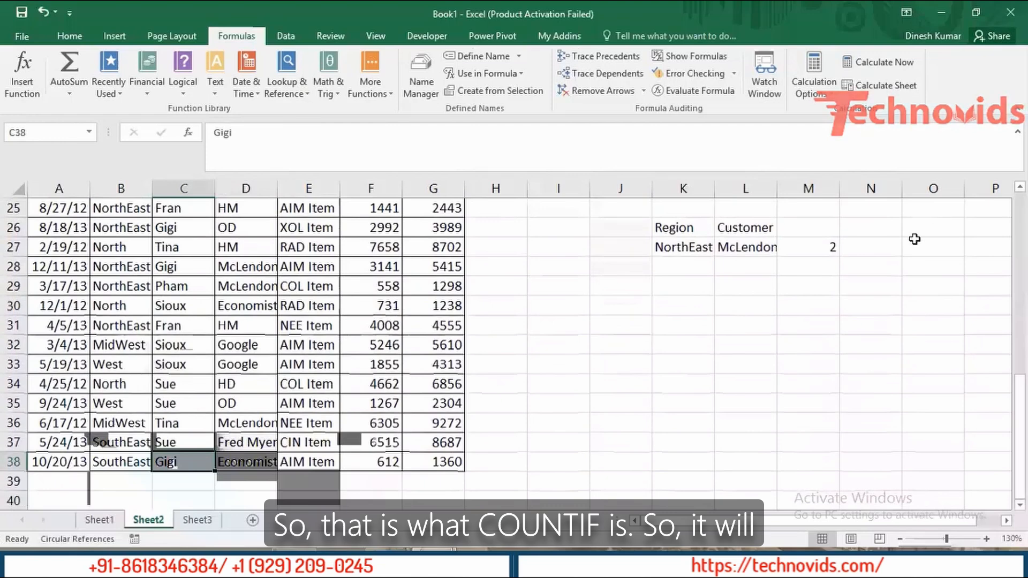
Review the COUNTIFS formula in M27 together with its criteria cells K27:L27.
{"action": "left_click", "coordinate": [815, 245]}
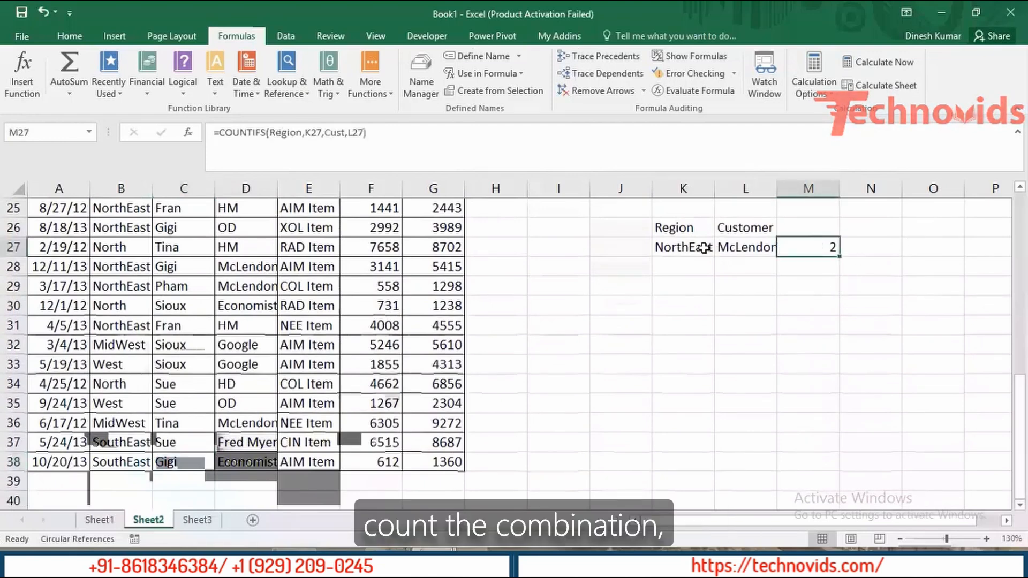
{"action": "left_click", "coordinate": [704, 247]}
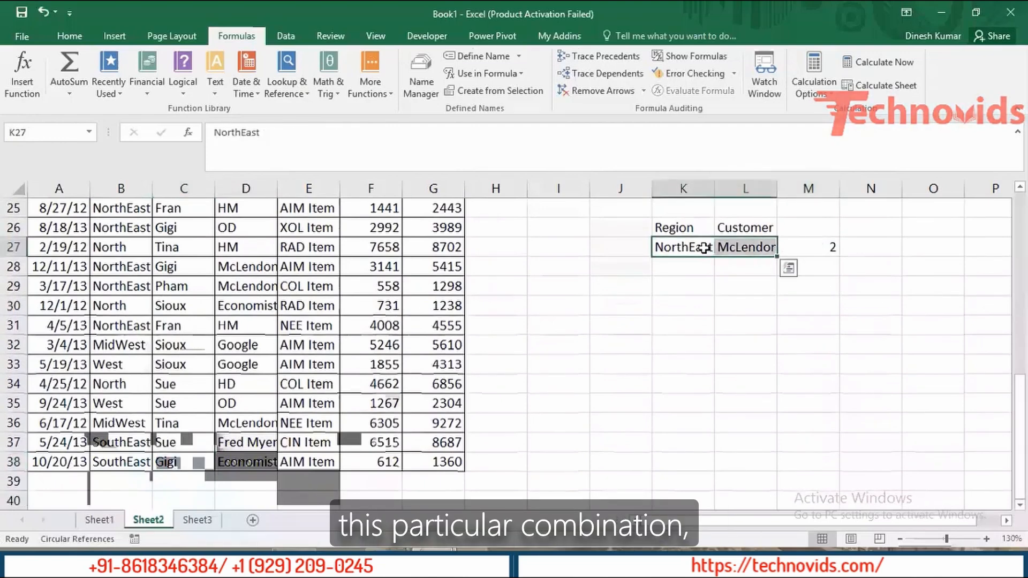
{"action": "left_click", "coordinate": [822, 248]}
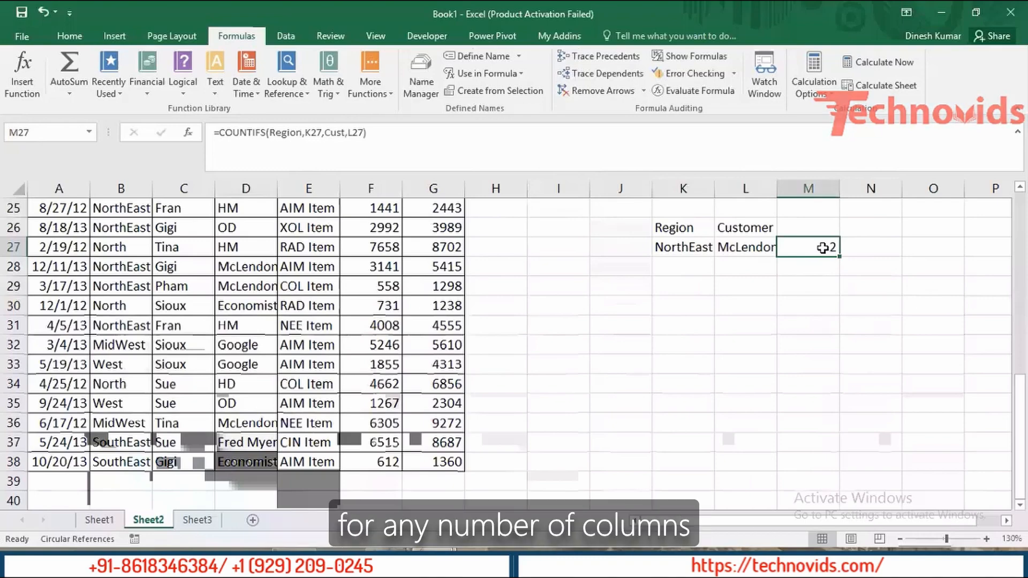
Review the single-criterion COUNTIF formula in M23 and its region criterion in L23.
{"action": "key", "text": "Up"}
{"action": "key", "text": "Up"}
{"action": "key", "text": "Up"}
{"action": "key", "text": "Left"}
{"action": "key", "text": "Up"}
{"action": "key", "text": "Up"}
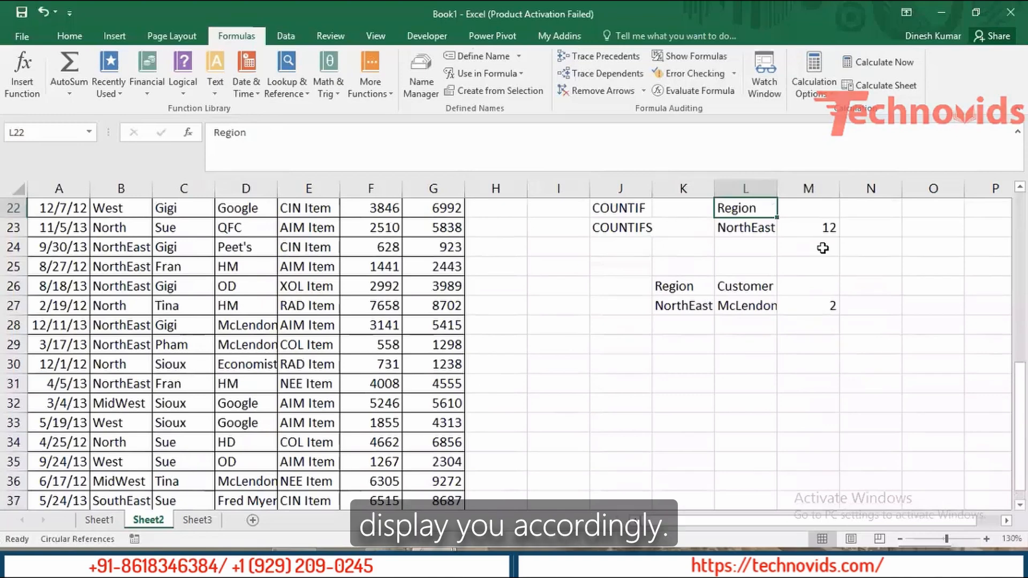
{"action": "key", "text": "Down"}
{"action": "key", "text": "Up"}
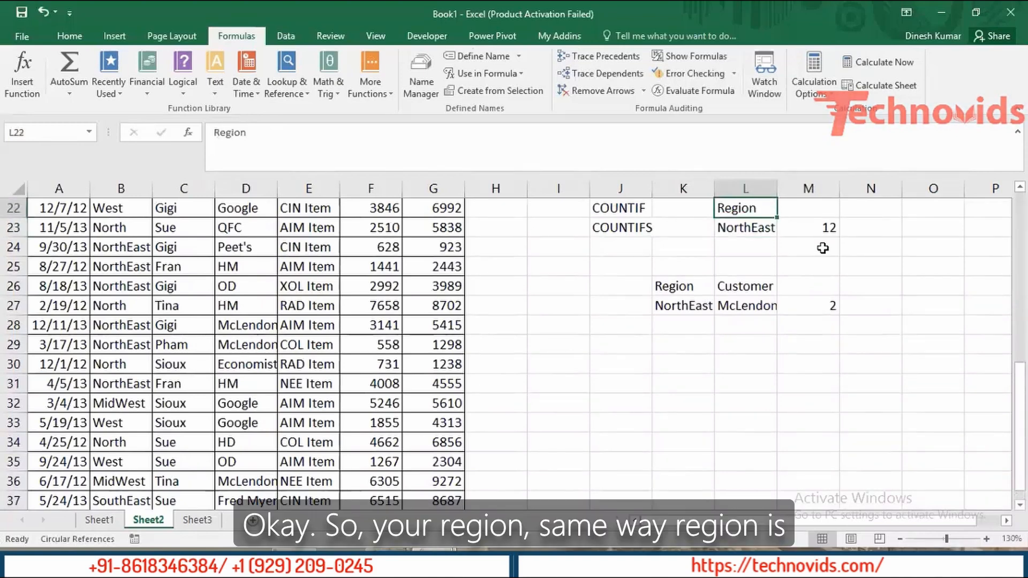
{"action": "key", "text": "shift+Down"}
{"action": "key", "text": "shift+Right"}
{"action": "key", "text": "Up"}
{"action": "key", "text": "Down"}
{"action": "key", "text": "Down"}
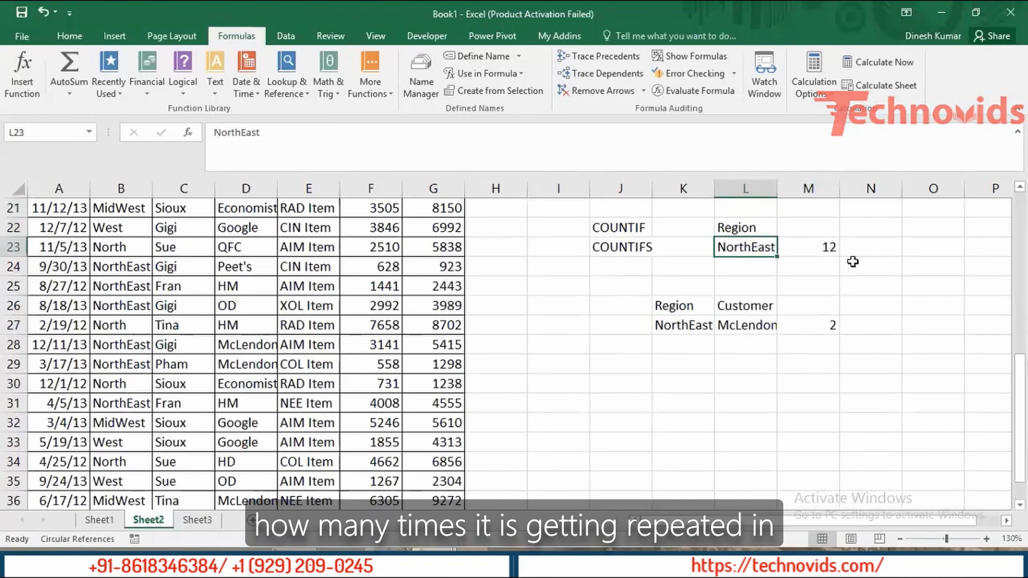
{"action": "left_click", "coordinate": [806, 247]}
{"action": "double_click", "coordinate": [805, 247]}
{"action": "key", "text": "Escape"}
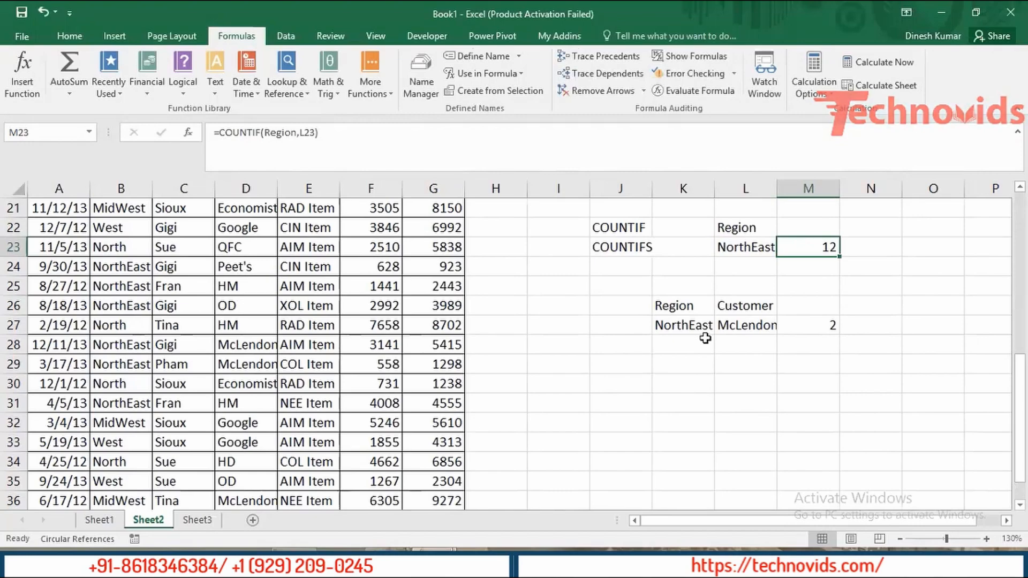
Switch to Sheet1 with the list of mathematical functions.
{"action": "left_click", "coordinate": [97, 521]}
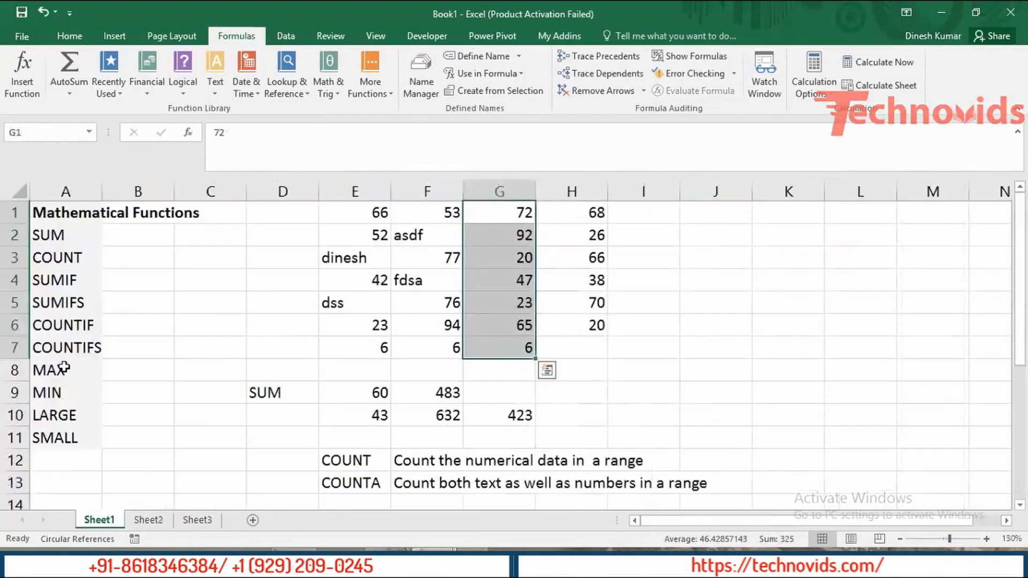
Review the remaining functions MAX, MIN, LARGE and SMALL listed in A8:A11.
{"action": "left_click", "coordinate": [64, 369]}
{"action": "key", "text": "ctrl+shift+Down"}
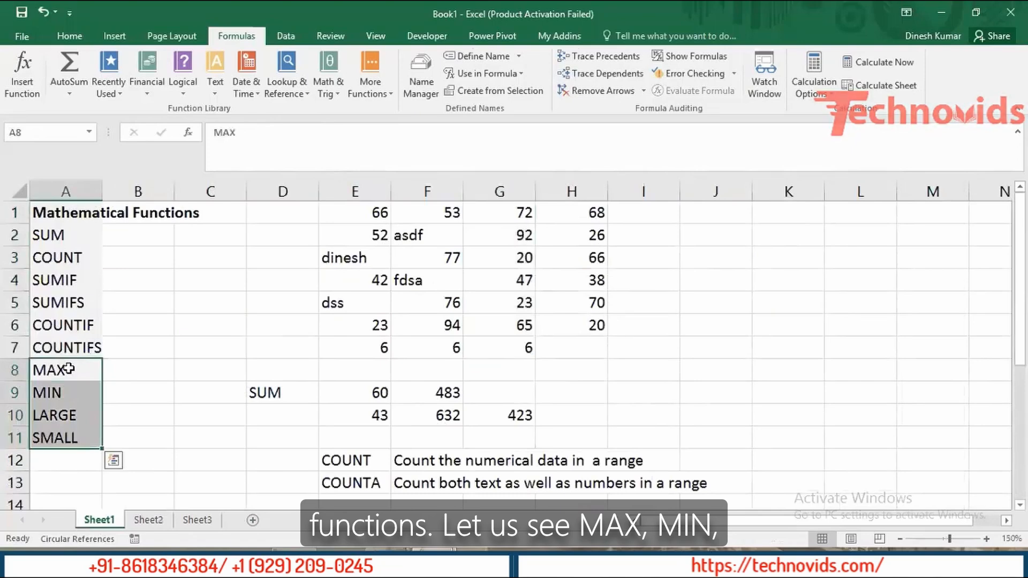
Fill the empty range D34:D43 below the function list with =RANDBETWEEN(20,99).
{"action": "key", "text": "Down"}
{"action": "key", "text": "Down"}
{"action": "key", "text": "Down"}
{"action": "key", "text": "Down"}
{"action": "key", "text": "Down"}
{"action": "key", "text": "Down"}
{"action": "key", "text": "Down"}
{"action": "key", "text": "Down"}
{"action": "key", "text": "Down"}
{"action": "key", "text": "Down"}
{"action": "key", "text": "Down"}
{"action": "key", "text": "Down"}
{"action": "key", "text": "Down"}
{"action": "key", "text": "Down"}
{"action": "key", "text": "Down"}
{"action": "key", "text": "Down"}
{"action": "key", "text": "Down"}
{"action": "key", "text": "Down"}
{"action": "key", "text": "Down"}
{"action": "key", "text": "Down"}
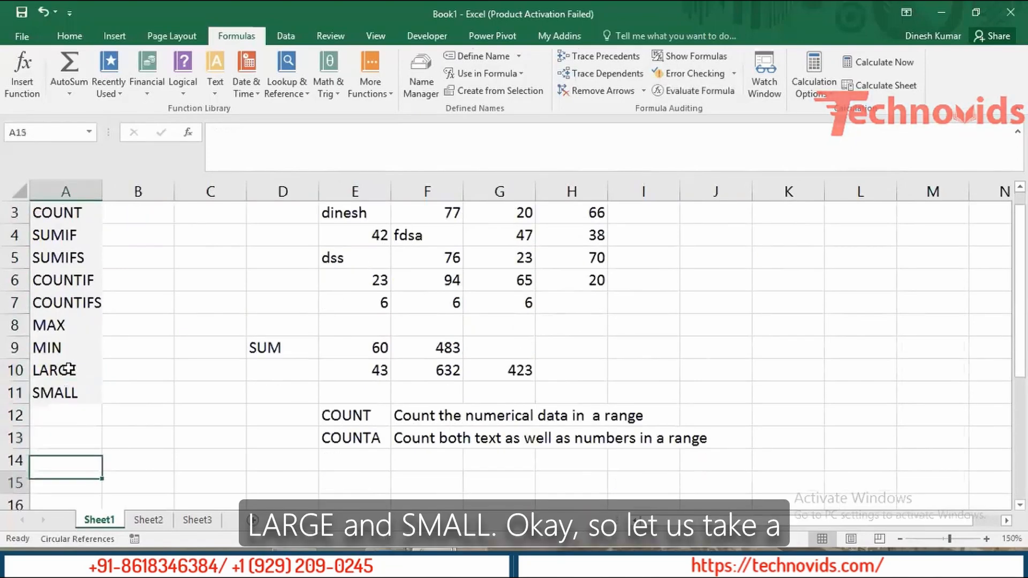
{"action": "key", "text": "Down"}
{"action": "key", "text": "Down"}
{"action": "key", "text": "Down"}
{"action": "key", "text": "Down"}
{"action": "key", "text": "Down"}
{"action": "key", "text": "Up"}
{"action": "key", "text": "Up"}
{"action": "key", "text": "Up"}
{"action": "key", "text": "Up"}
{"action": "key", "text": "Up"}
{"action": "key", "text": "Up"}
{"action": "key", "text": "Up"}
{"action": "key", "text": "Up"}
{"action": "key", "text": "Right"}
{"action": "key", "text": "Right"}
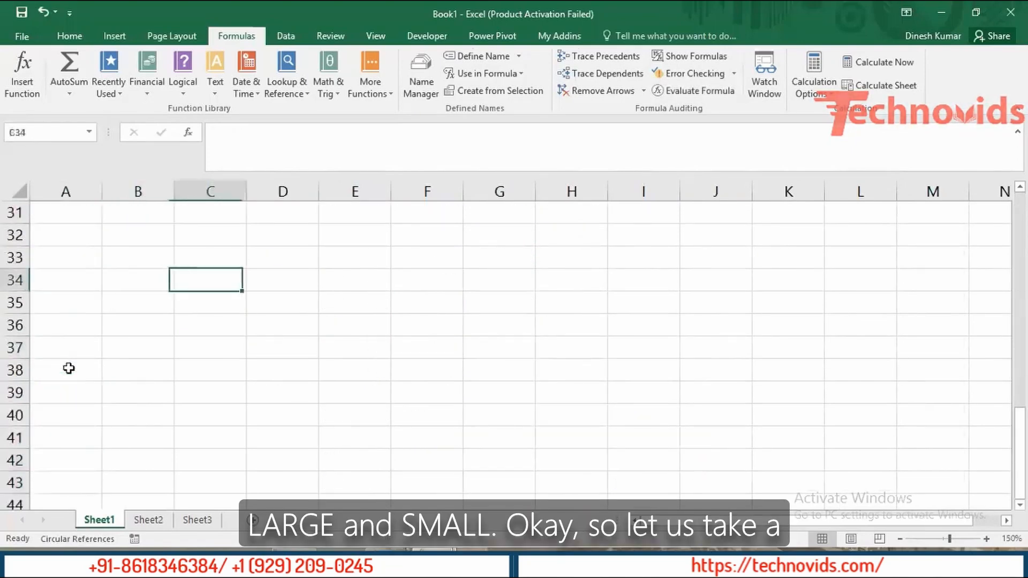
{"action": "key", "text": "Right"}
{"action": "key", "text": "shift+Down"}
{"action": "key", "text": "shift+Down"}
{"action": "key", "text": "shift+Down"}
{"action": "key", "text": "shift+Down"}
{"action": "key", "text": "shift+Down"}
{"action": "key", "text": "shift+Down"}
{"action": "key", "text": "shift+Down"}
{"action": "key", "text": "shift+Down"}
{"action": "key", "text": "shift+Down"}
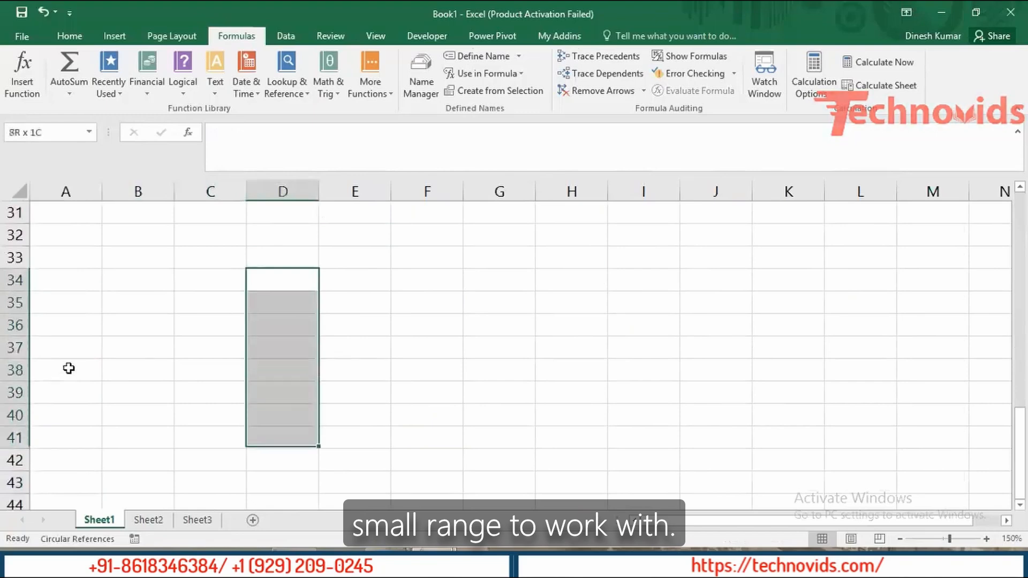
{"action": "type", "text": "=ran"}
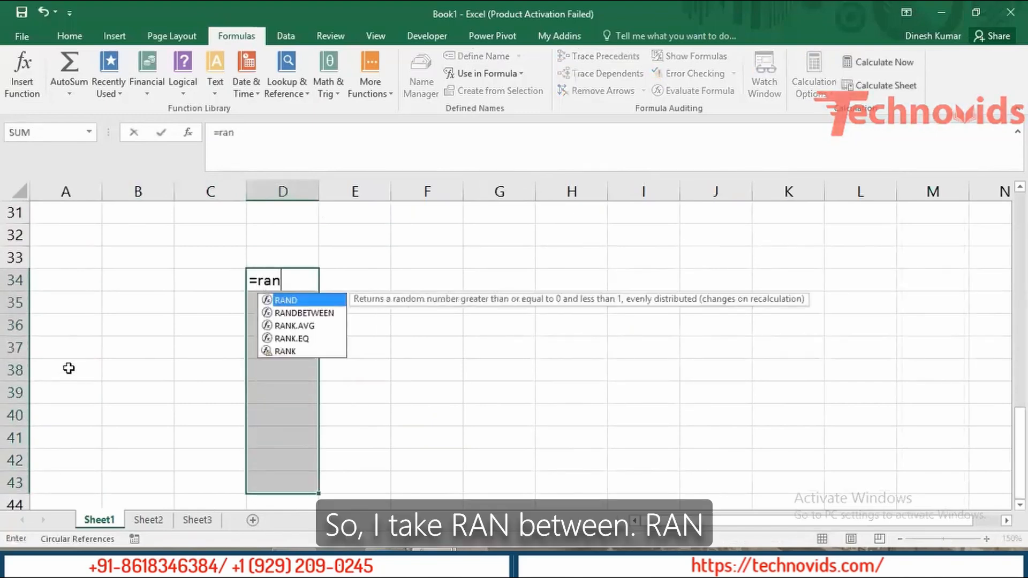
{"action": "key", "text": "Down"}
{"action": "key", "text": "Tab"}
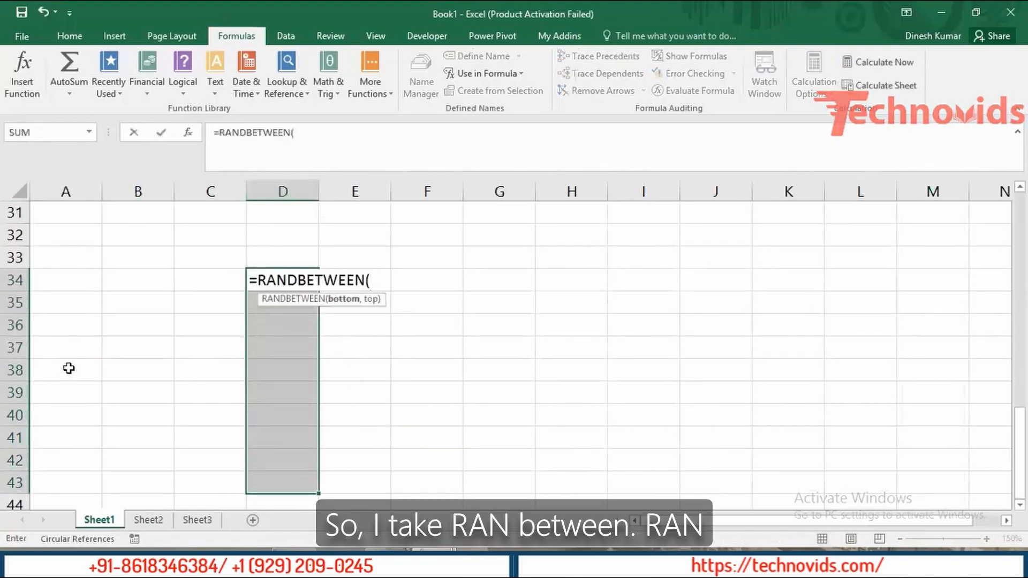
{"action": "type", "text": "20,99"}
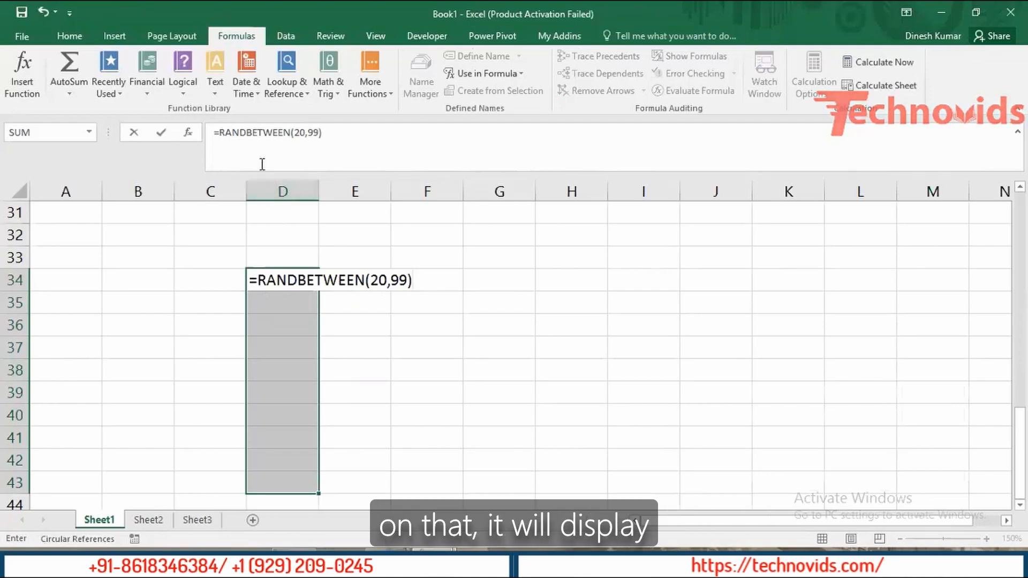
{"action": "key", "text": "ctrl+Return"}
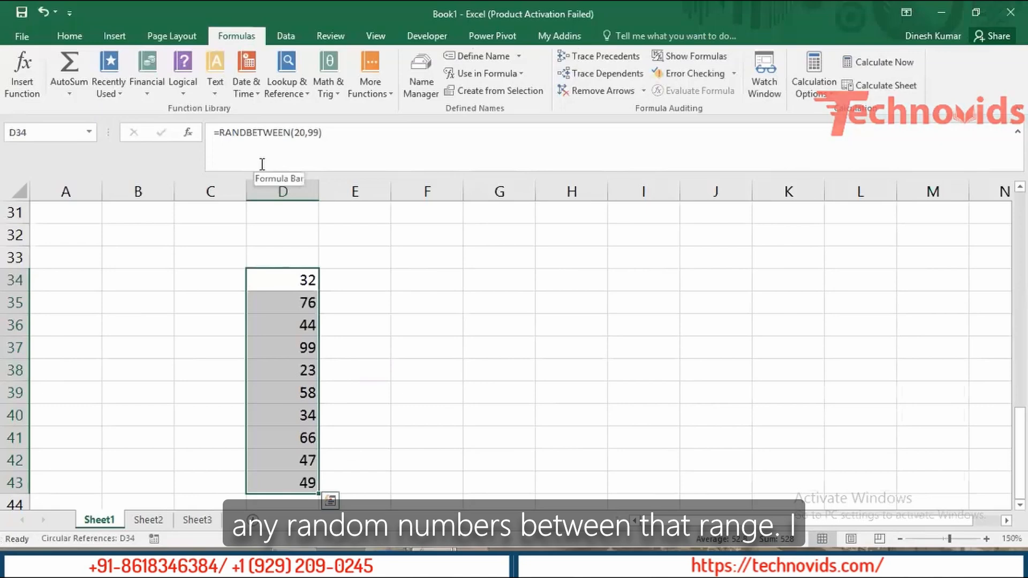
Replace the random-number formulas in D34:D43 with their static values and clear the copy selection.
{"action": "key", "text": "ctrl+c"}
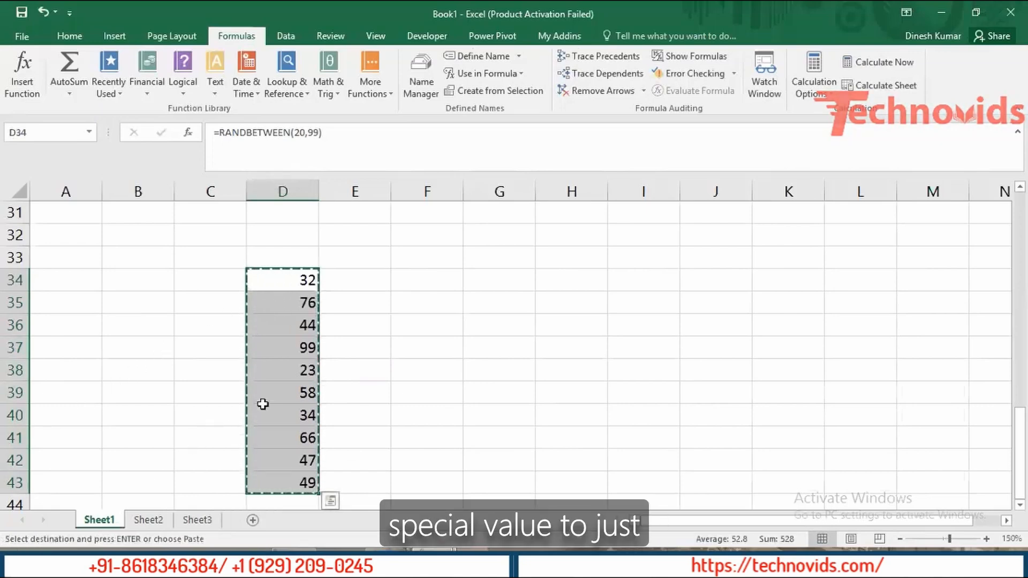
{"action": "right_click", "coordinate": [282, 388]}
{"action": "key", "text": "s"}
{"action": "key", "text": "v"}
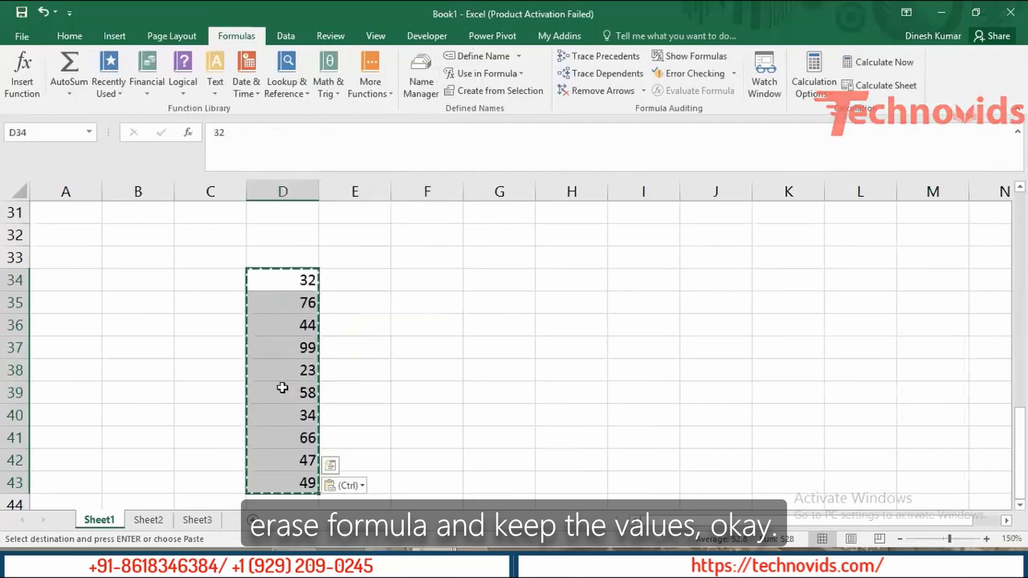
{"action": "key", "text": "Down"}
{"action": "key", "text": "Down"}
{"action": "key", "text": "Down"}
{"action": "key", "text": "Down"}
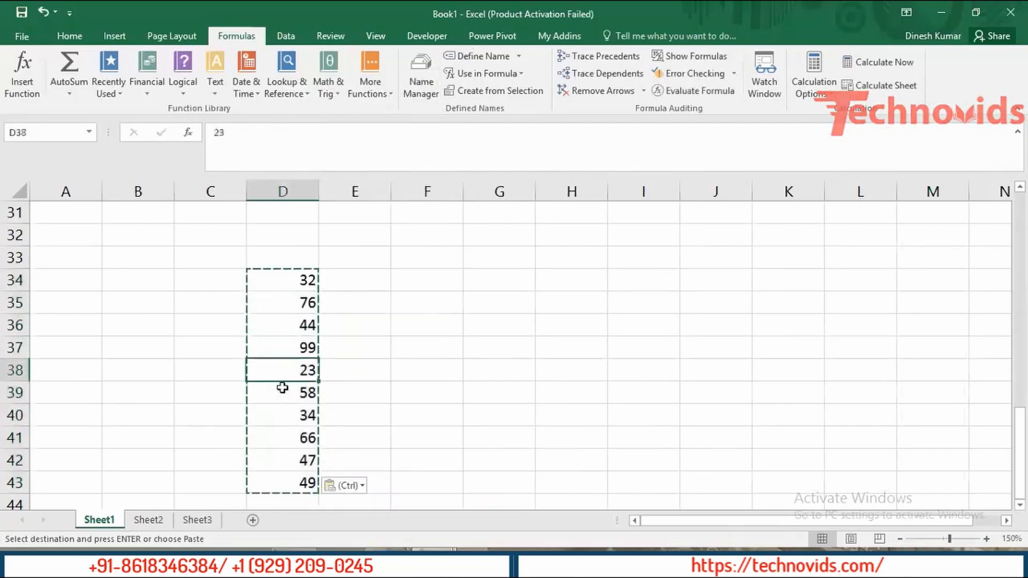
{"action": "key", "text": "Escape"}
Examine the number list in column D for its highest and lowest values.
{"action": "key", "text": "Up"}
{"action": "key", "text": "Up"}
{"action": "key", "text": "Down"}
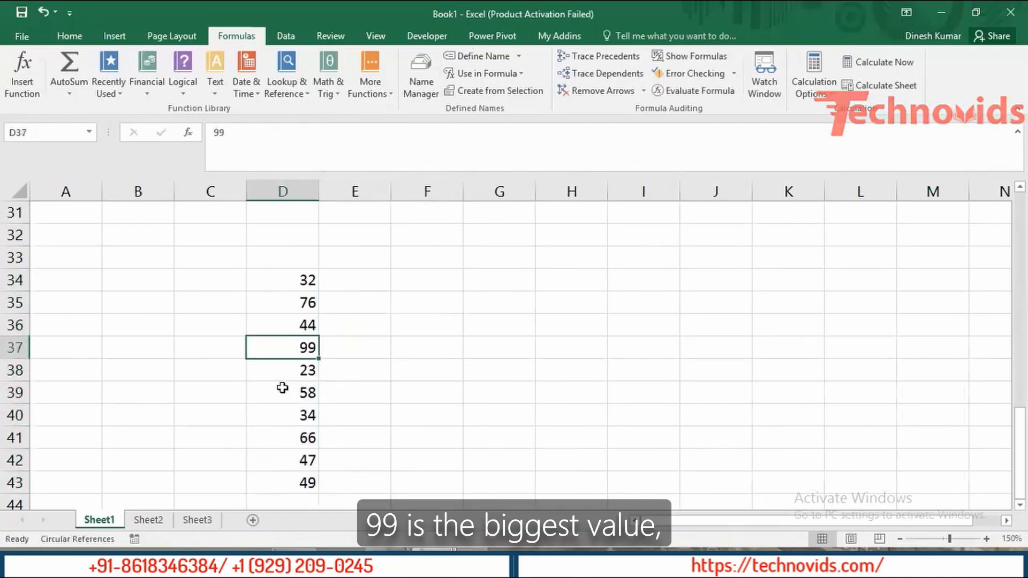
{"action": "key", "text": "Down"}
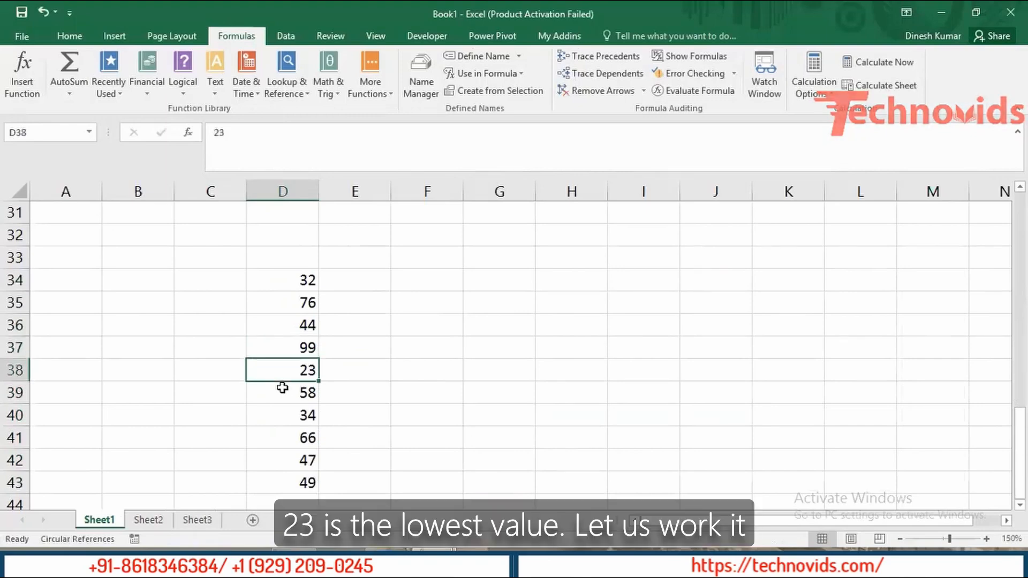
Enter a MAX formula in F35 that returns the highest number in D34:D43.
{"action": "key", "text": "Right"}
{"action": "key", "text": "Right"}
{"action": "key", "text": "Up"}
{"action": "key", "text": "Up"}
{"action": "key", "text": "Up"}
{"action": "type", "text": "="}
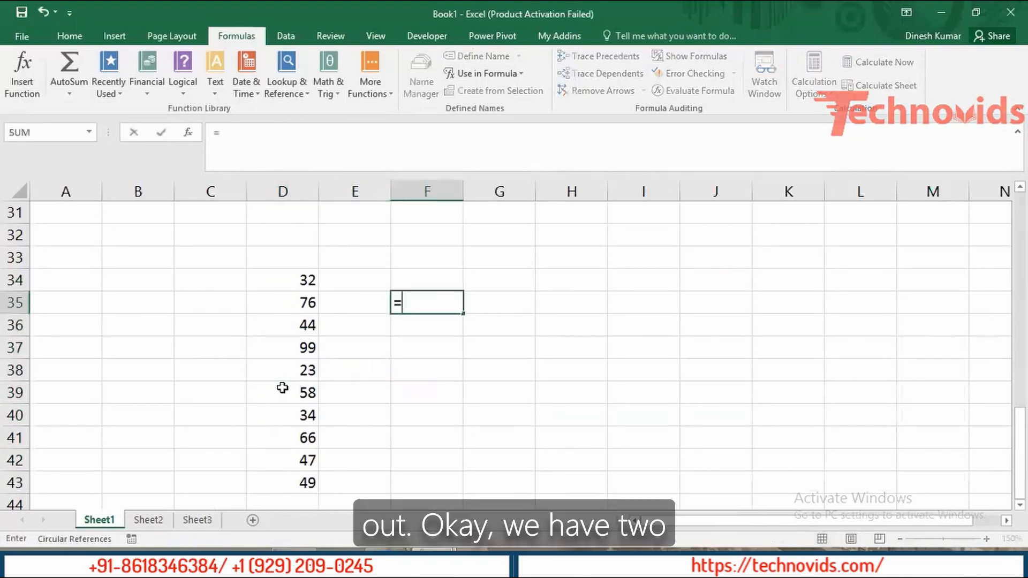
{"action": "type", "text": "max"}
{"action": "key", "text": "Tab"}
{"action": "key", "text": "Left"}
{"action": "key", "text": "Left"}
{"action": "key", "text": "Up"}
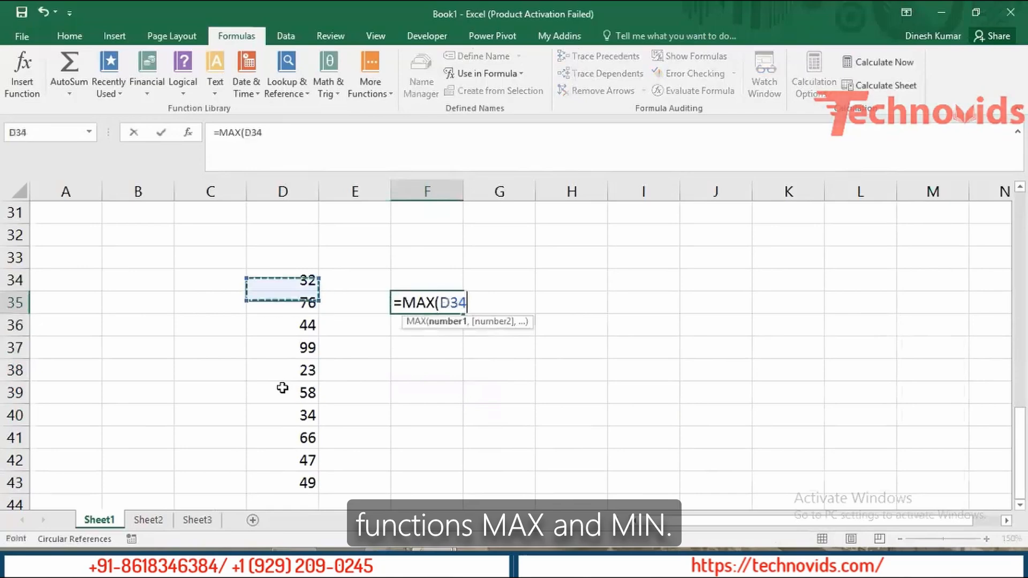
{"action": "key", "text": "ctrl+shift+Down"}
{"action": "key", "text": "Return"}
Enter a MIN formula in G35 that returns the lowest number in D34:D43.
{"action": "key", "text": "Up"}
{"action": "key", "text": "Right"}
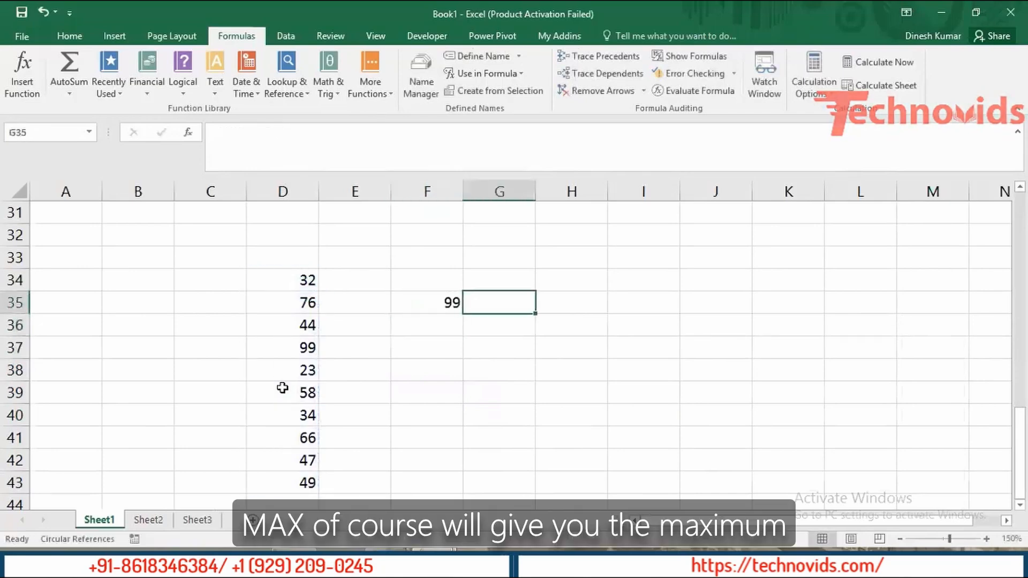
{"action": "type", "text": "=min"}
{"action": "key", "text": "Tab"}
{"action": "key", "text": "Left"}
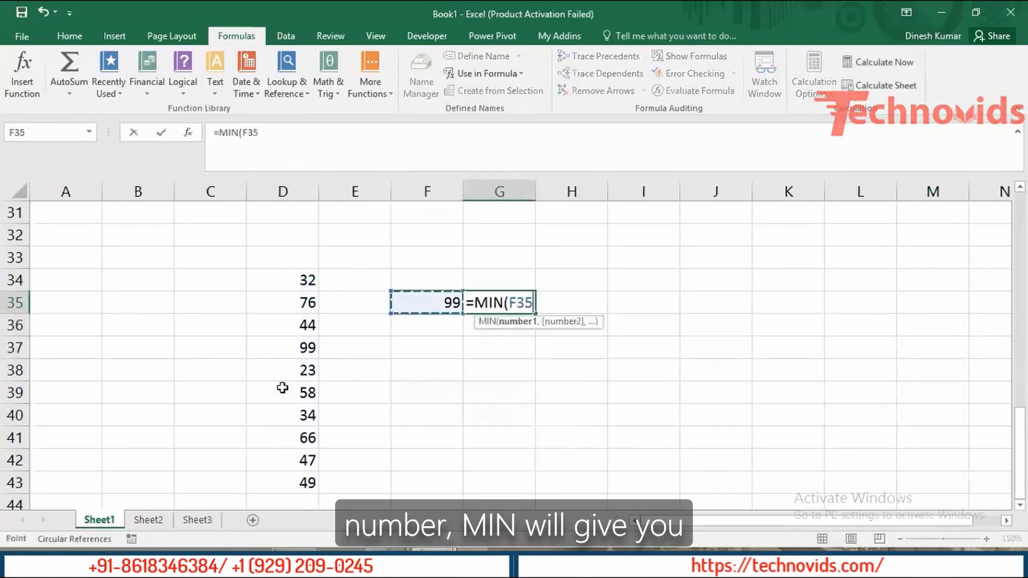
{"action": "key", "text": "Left"}
{"action": "key", "text": "Left"}
{"action": "key", "text": "Up"}
{"action": "key", "text": "ctrl+shift+Down"}
{"action": "key", "text": "Return"}
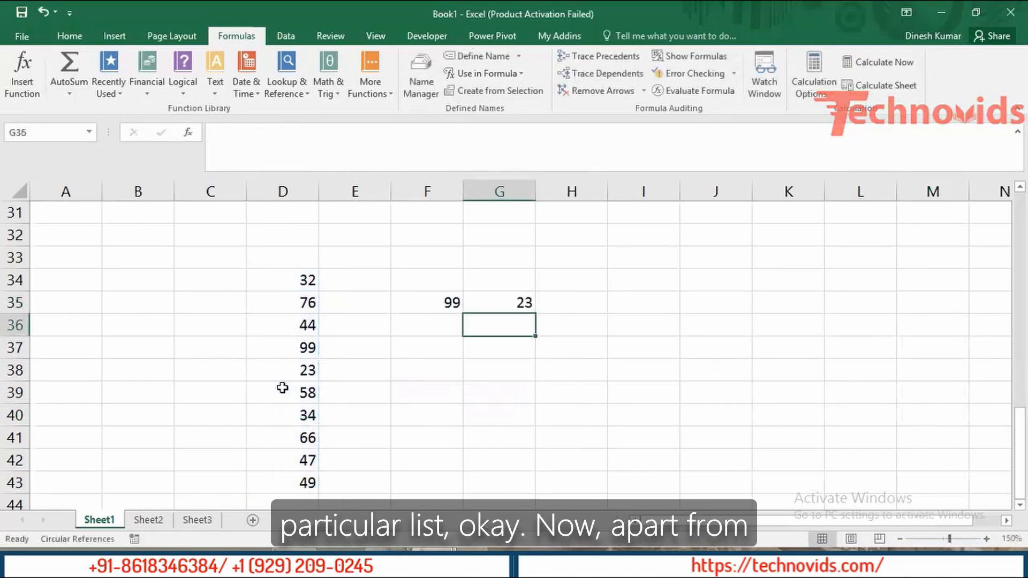
Label the two results with the headings MAX in F34 and MIN in G34.
{"action": "key", "text": "Up"}
{"action": "key", "text": "Left"}
{"action": "key", "text": "Down"}
{"action": "key", "text": "Down"}
{"action": "key", "text": "Up"}
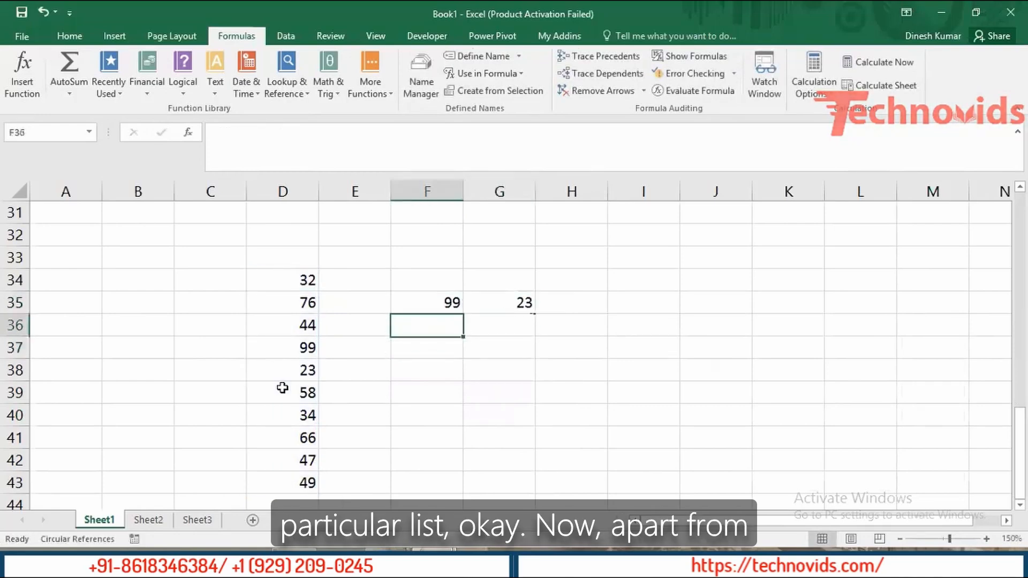
{"action": "key", "text": "Up"}
{"action": "key", "text": "Up"}
{"action": "type", "text": "MAX"}
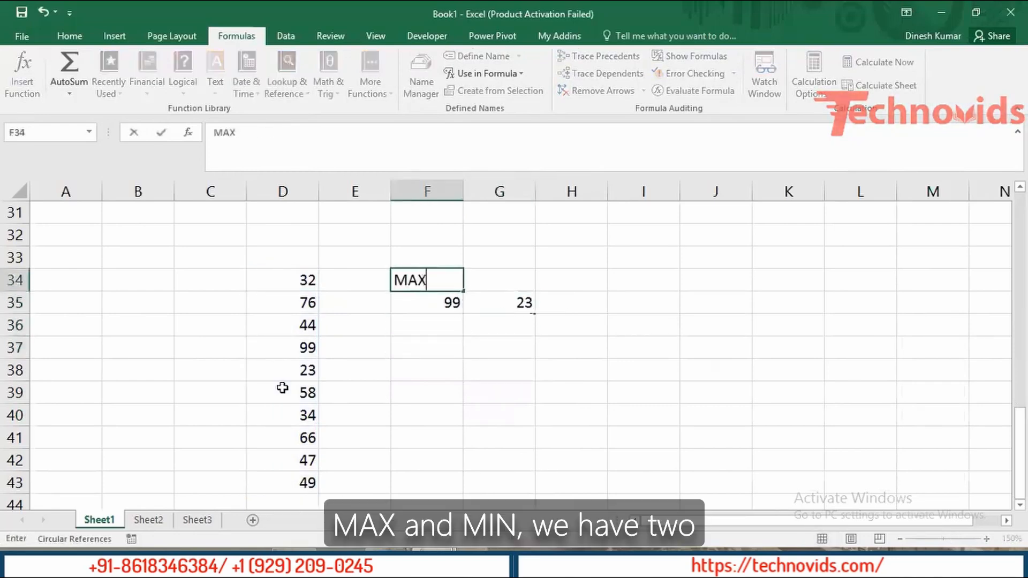
{"action": "key", "text": "Tab"}
{"action": "type", "text": "MIN"}
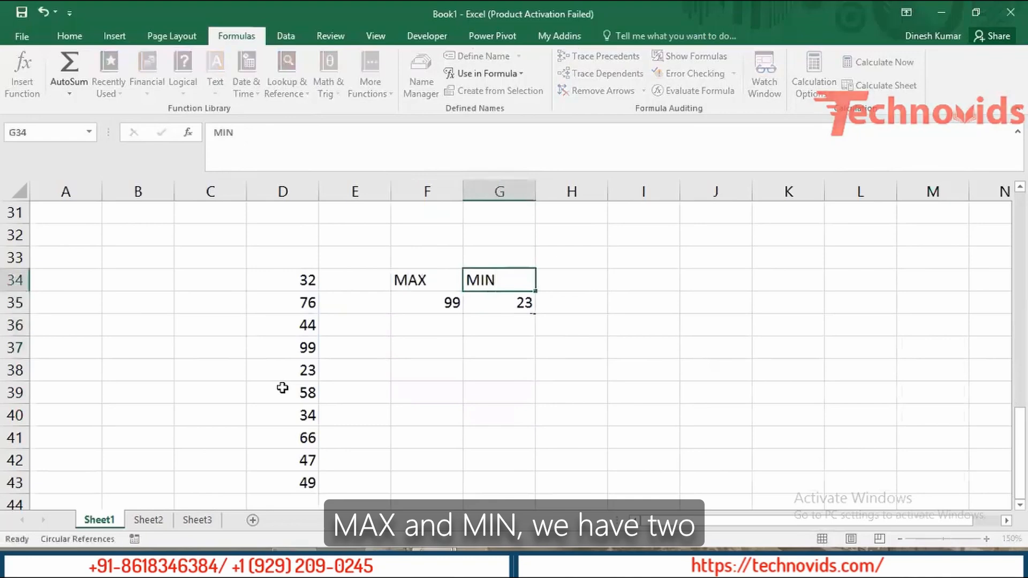
{"action": "key", "text": "Return"}
Add the headings SMALL in F37 and LARGE in G37.
{"action": "key", "text": "Down"}
{"action": "key", "text": "Down"}
{"action": "type", "text": "SMLA"}
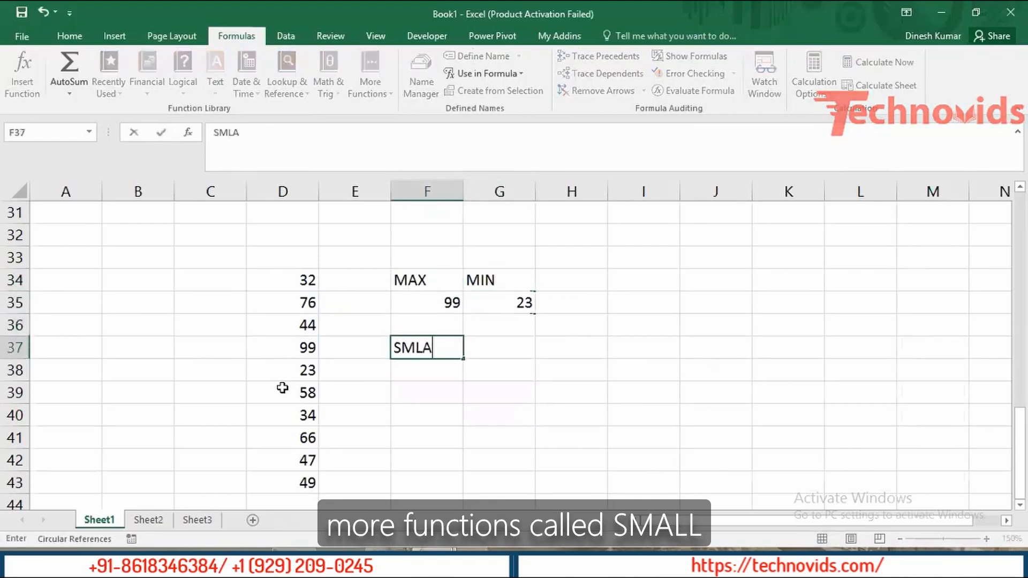
{"action": "key", "text": "BackSpace"}
{"action": "key", "text": "BackSpace"}
{"action": "type", "text": "ALL"}
{"action": "key", "text": "Tab"}
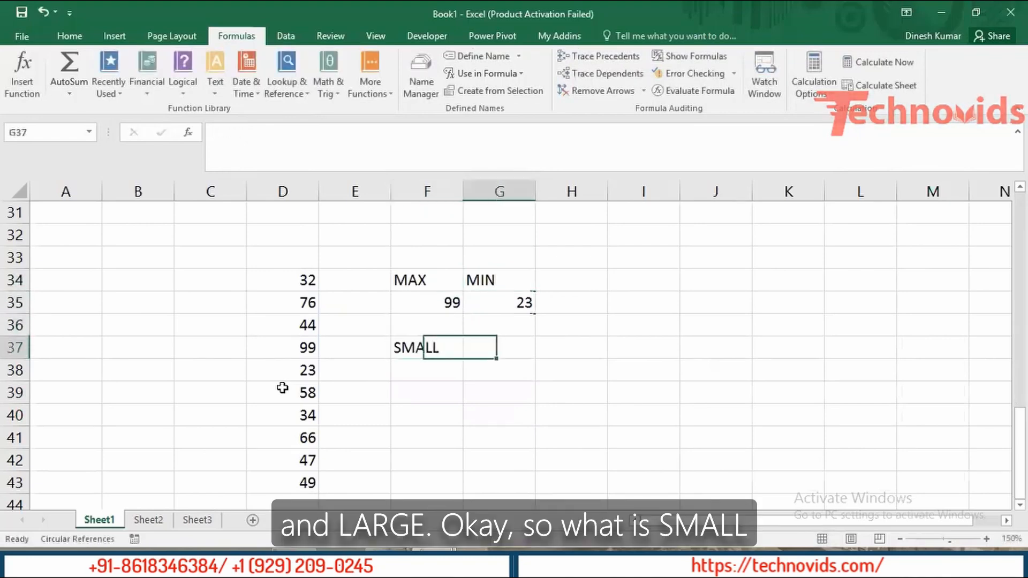
{"action": "type", "text": "LARGE"}
{"action": "key", "text": "Return"}
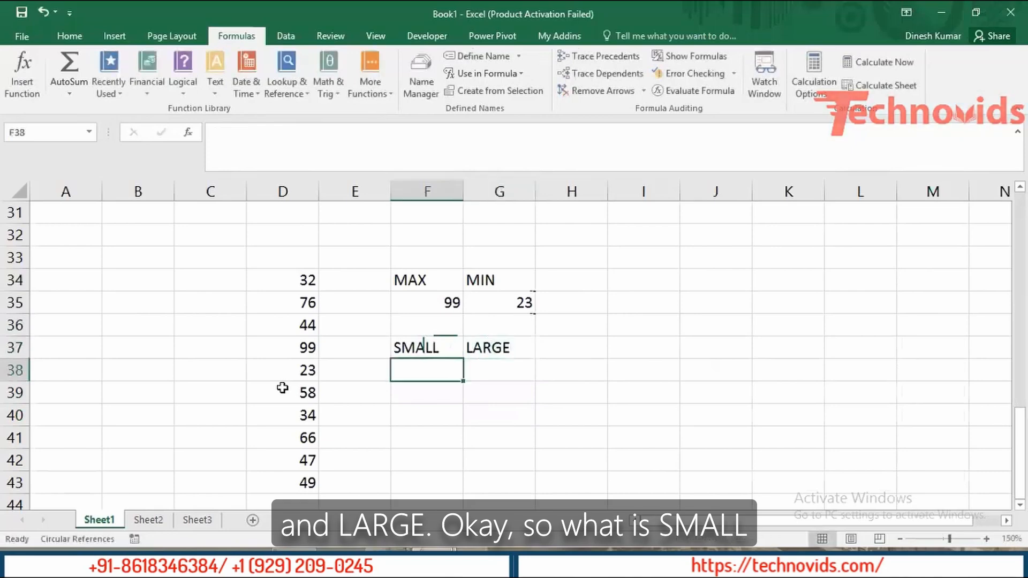
Enter =SMALL(D34:D43,2) in F38 to return the second smallest number.
{"action": "type", "text": "="}
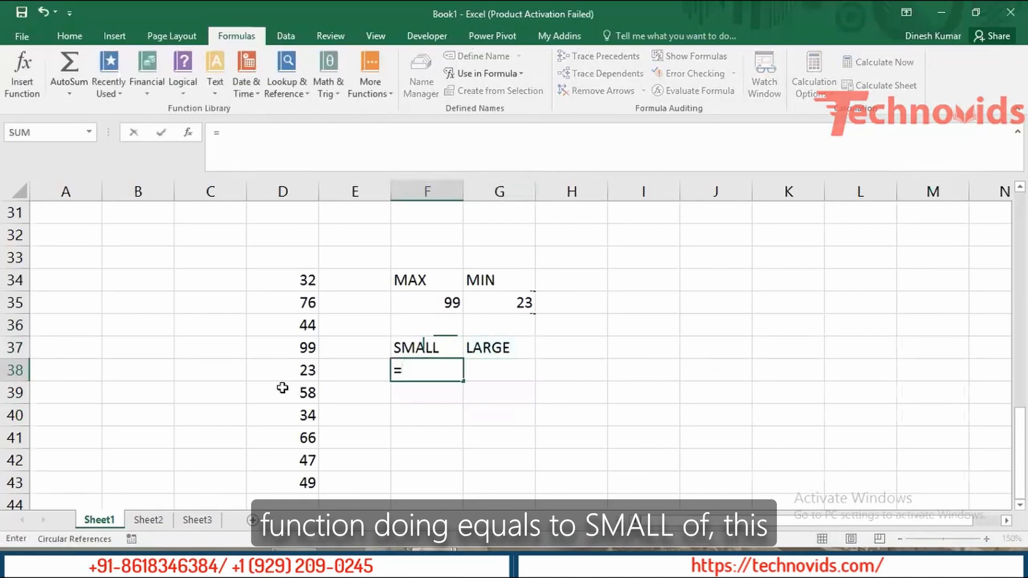
{"action": "type", "text": "su"}
{"action": "key", "text": "BackSpace"}
{"action": "type", "text": "m"}
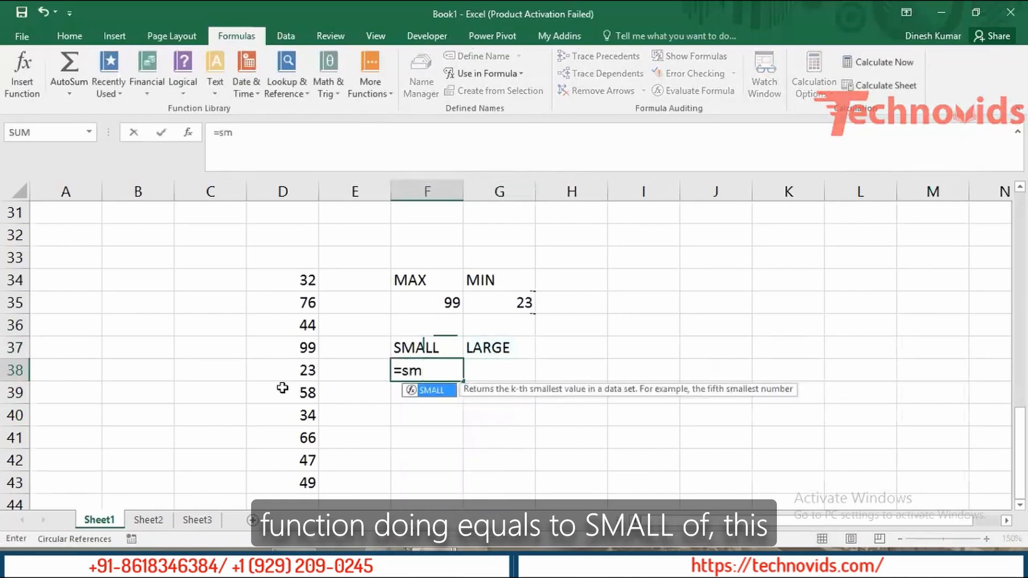
{"action": "key", "text": "Tab"}
{"action": "key", "text": "Left"}
{"action": "key", "text": "Left"}
{"action": "key", "text": "Up"}
{"action": "key", "text": "Up"}
{"action": "key", "text": "Up"}
{"action": "key", "text": "Up"}
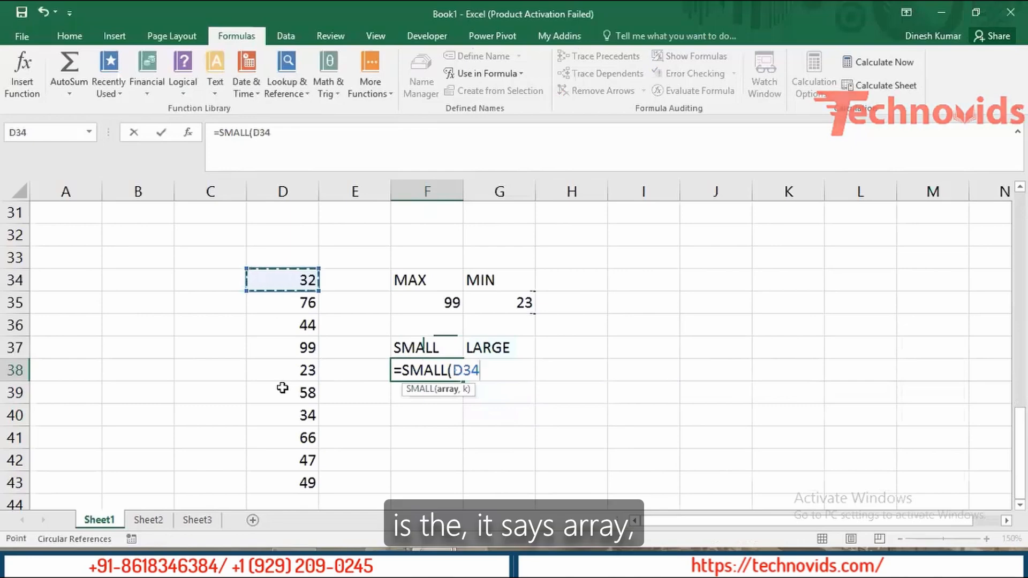
{"action": "key", "text": "shift+Down"}
{"action": "key", "text": "shift+Down"}
{"action": "key", "text": "shift+Down"}
{"action": "key", "text": "shift+Down"}
{"action": "key", "text": "shift+Down"}
{"action": "key", "text": "shift+Down"}
{"action": "key", "text": "shift+Down"}
{"action": "key", "text": "shift+Down"}
{"action": "key", "text": "shift+Down"}
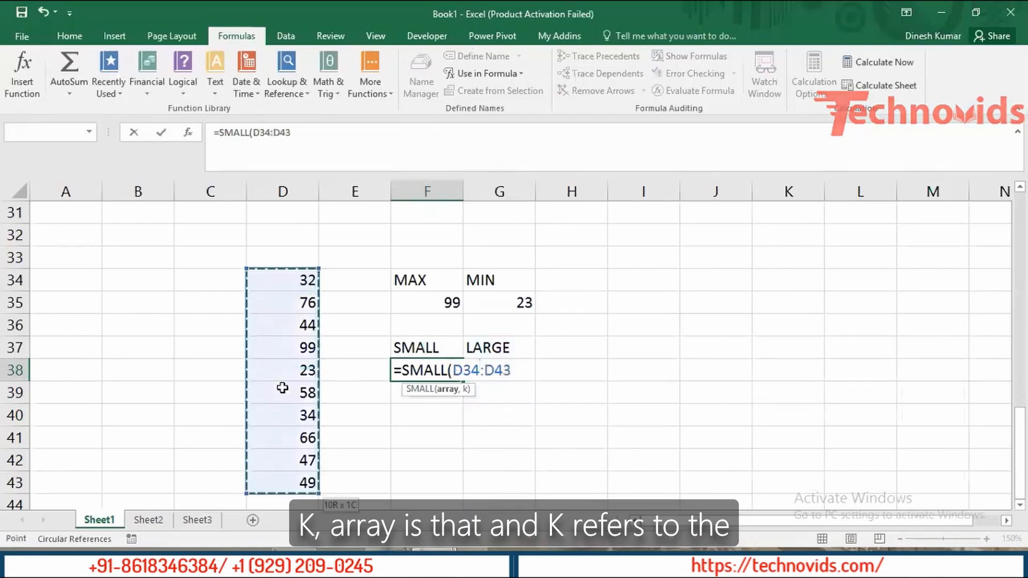
{"action": "type", "text": ",2"}
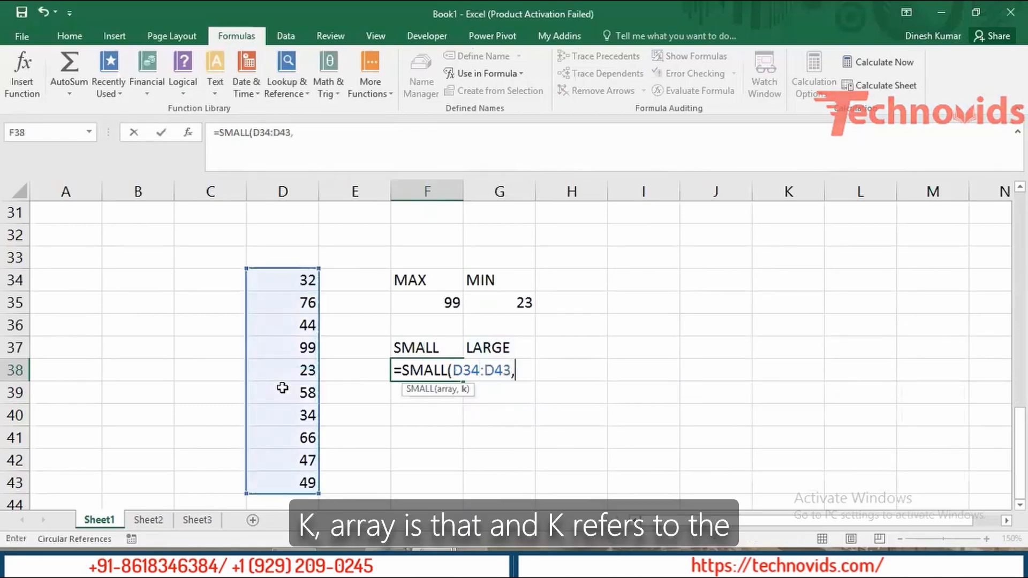
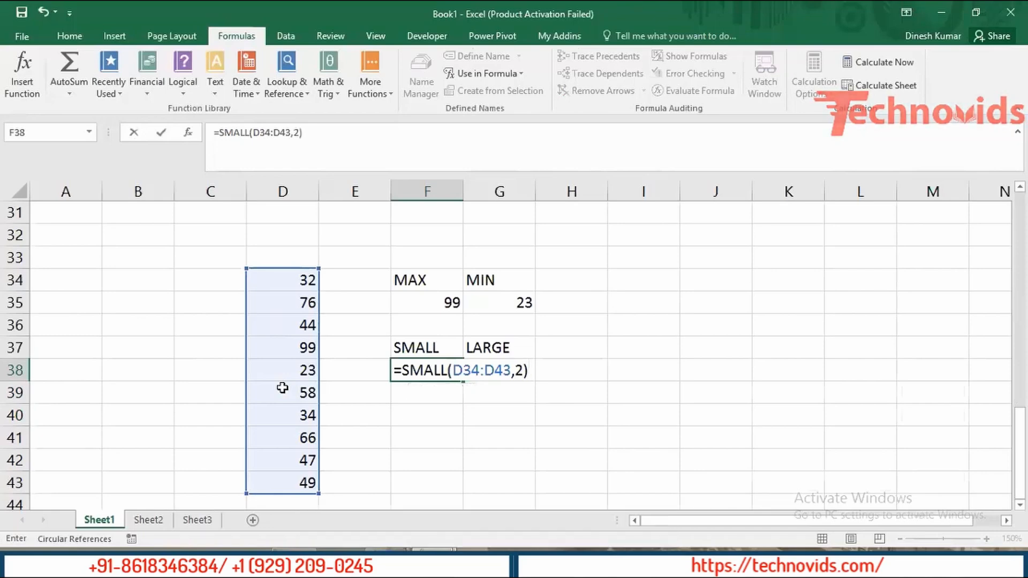
{"action": "key", "text": "Return"}
{"action": "key", "text": "Up"}
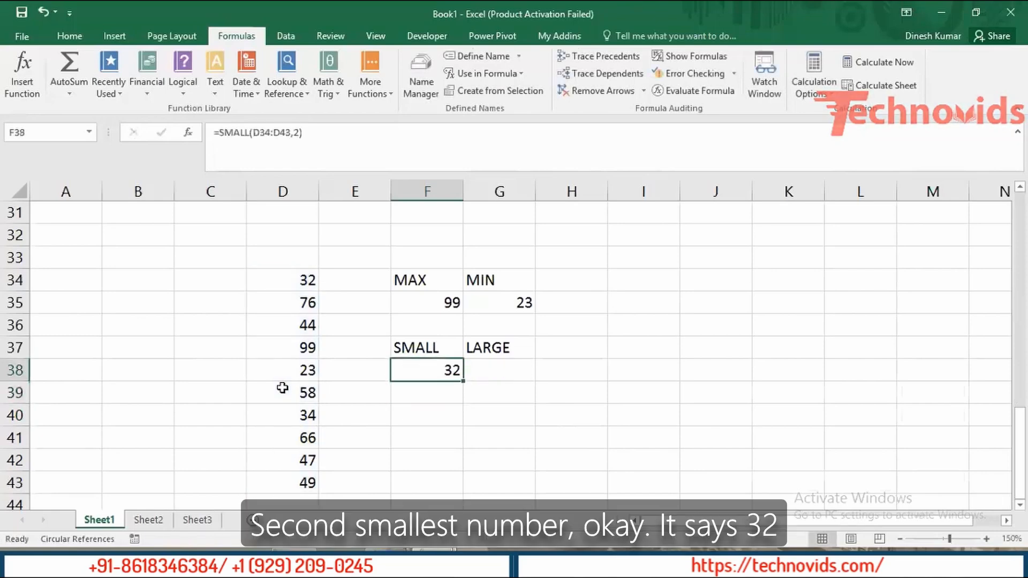
Enter =LARGE(D34:D43,2) in G38 to return the second largest number.
{"action": "key", "text": "Right"}
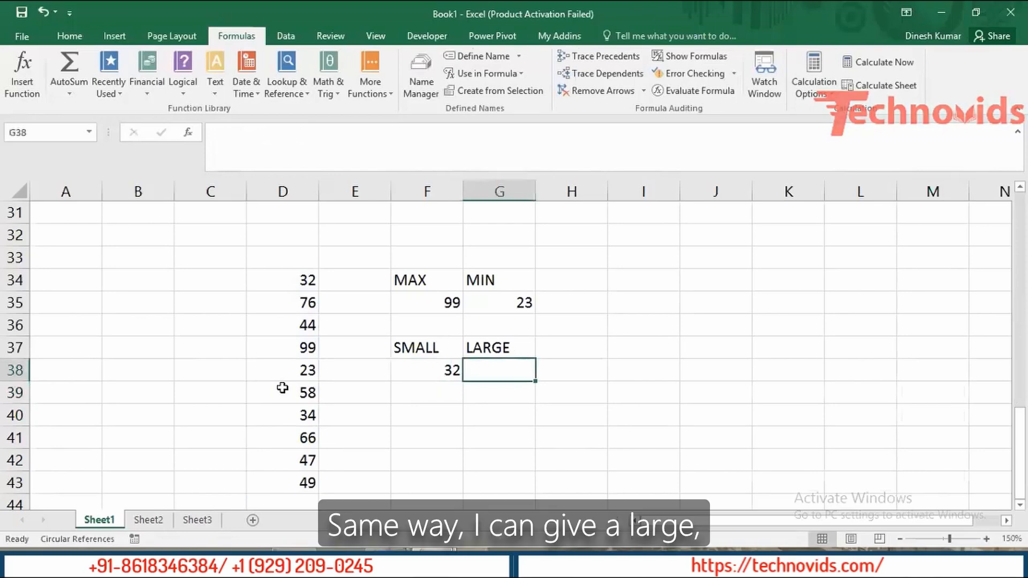
{"action": "type", "text": "=lar"}
{"action": "key", "text": "Tab"}
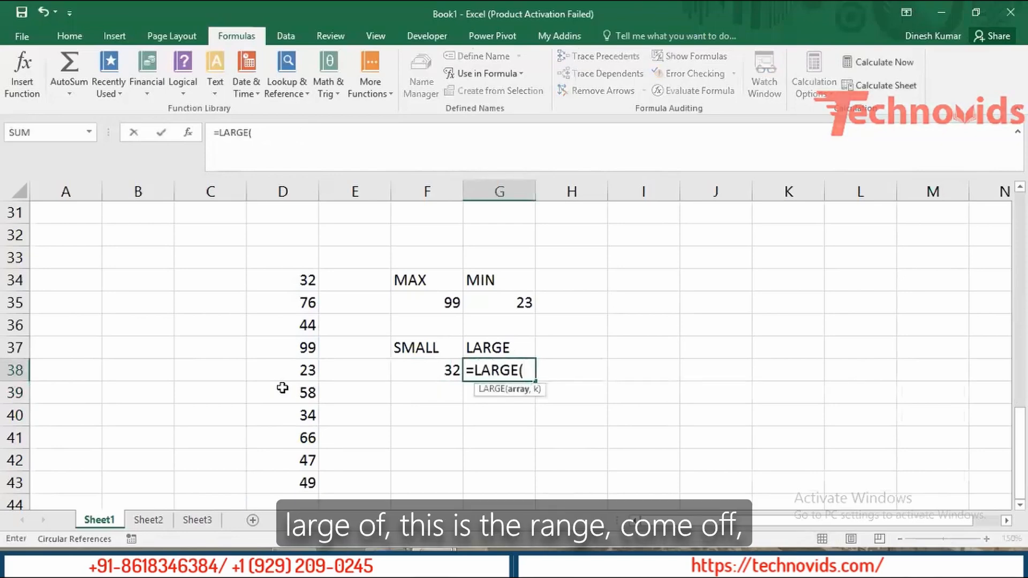
{"action": "key", "text": "Left"}
{"action": "key", "text": "Left"}
{"action": "key", "text": "Left"}
{"action": "key", "text": "Up"}
{"action": "key", "text": "Up"}
{"action": "key", "text": "Up"}
{"action": "key", "text": "Up"}
{"action": "key", "text": "shift+Down"}
{"action": "key", "text": "shift+Down"}
{"action": "key", "text": "shift+Down"}
{"action": "key", "text": "shift+Down"}
{"action": "key", "text": "shift+Down"}
{"action": "key", "text": "shift+Down"}
{"action": "key", "text": "shift+Down"}
{"action": "key", "text": "shift+Down"}
{"action": "key", "text": "shift+Down"}
{"action": "type", "text": ","}
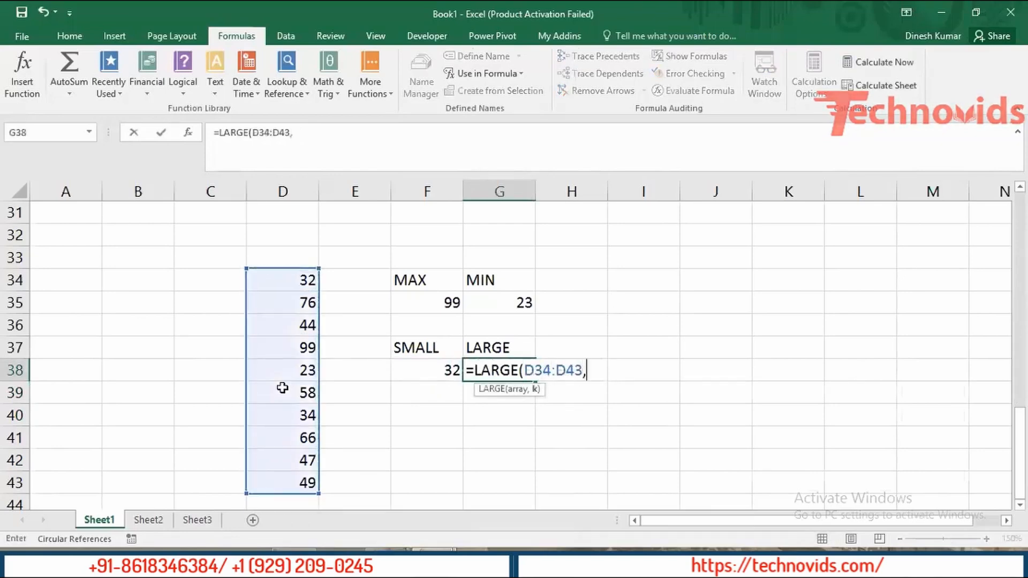
{"action": "type", "text": "2)"}
{"action": "key", "text": "Return"}
{"action": "key", "text": "Up"}
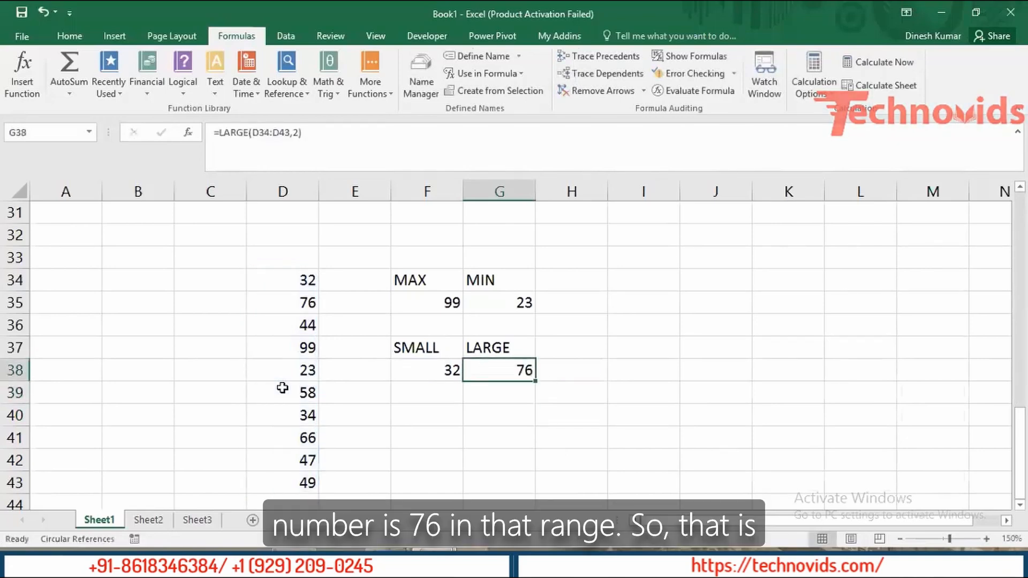
Enter the ranks 1, 2 and 3 in cells F40 to F42, leaving F43 empty.
{"action": "key", "text": "Left"}
{"action": "key", "text": "Right"}
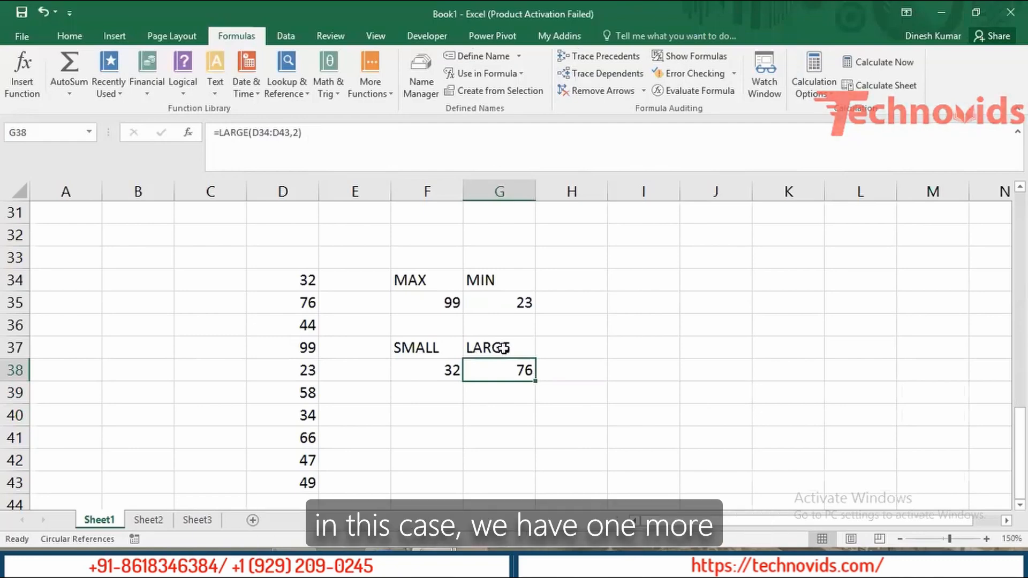
{"action": "key", "text": "Down"}
{"action": "key", "text": "Left"}
{"action": "key", "text": "Down"}
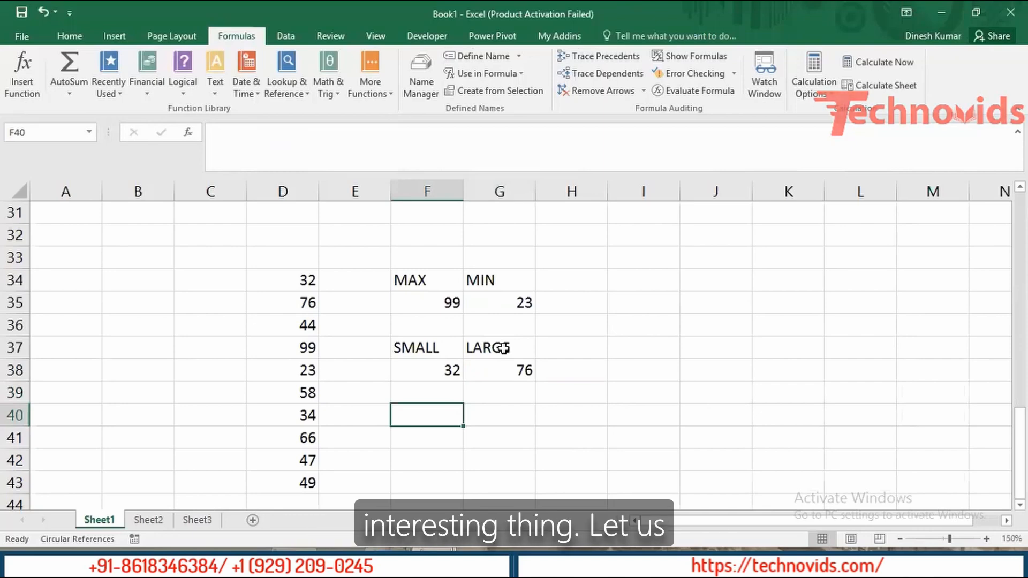
{"action": "type", "text": "1"}
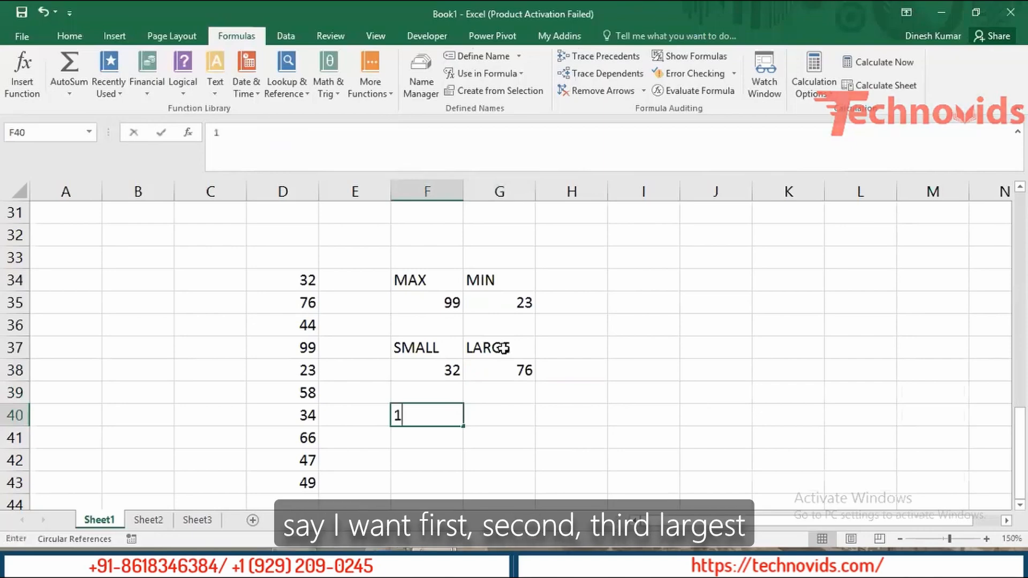
{"action": "key", "text": "Return"}
{"action": "type", "text": "2"}
{"action": "key", "text": "Return"}
{"action": "type", "text": "3"}
{"action": "key", "text": "Return"}
{"action": "type", "text": "4"}
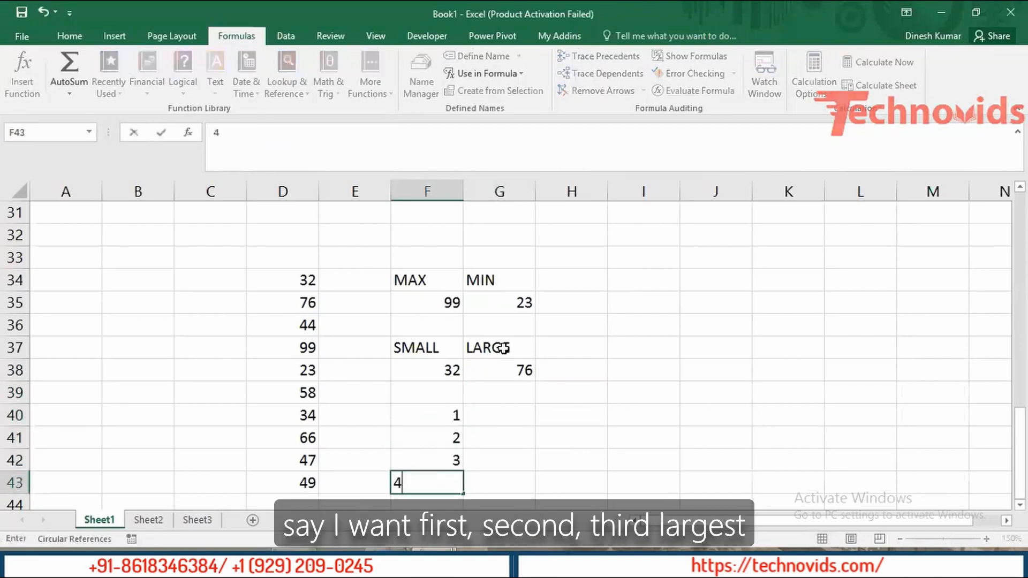
{"action": "key", "text": "Up"}
{"action": "key", "text": "Up"}
{"action": "key", "text": "Down"}
{"action": "key", "text": "Down"}
{"action": "key", "text": "Delete"}
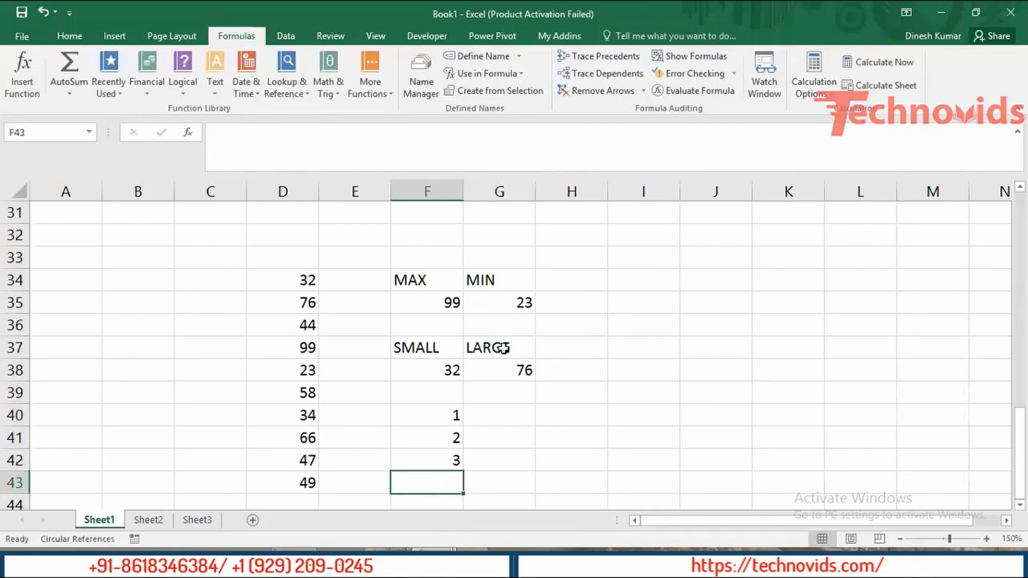
{"action": "key", "text": "Up"}
{"action": "key", "text": "Up"}
{"action": "key", "text": "Up"}
{"action": "key", "text": "Right"}
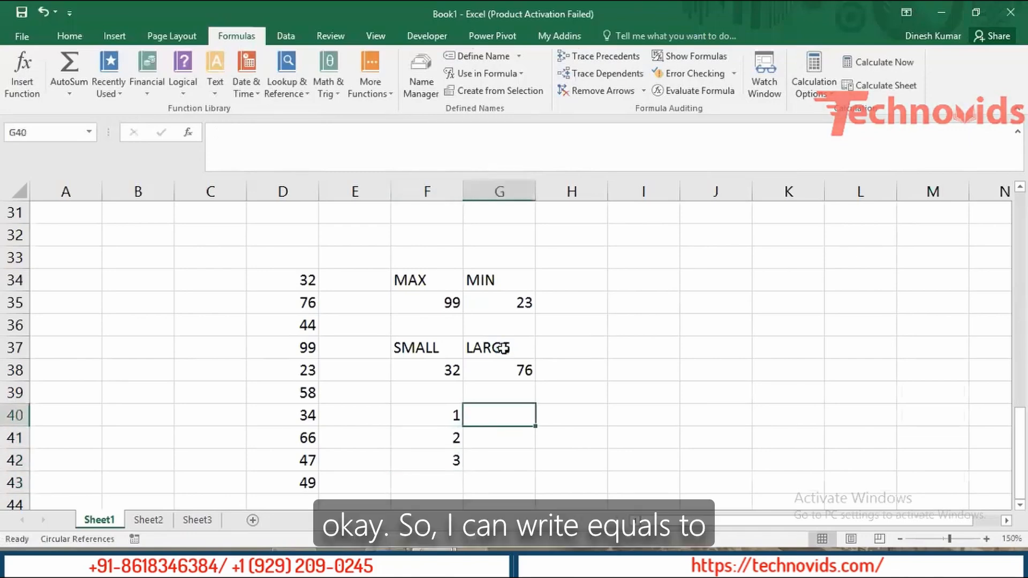
{"action": "type", "text": "=sm"}
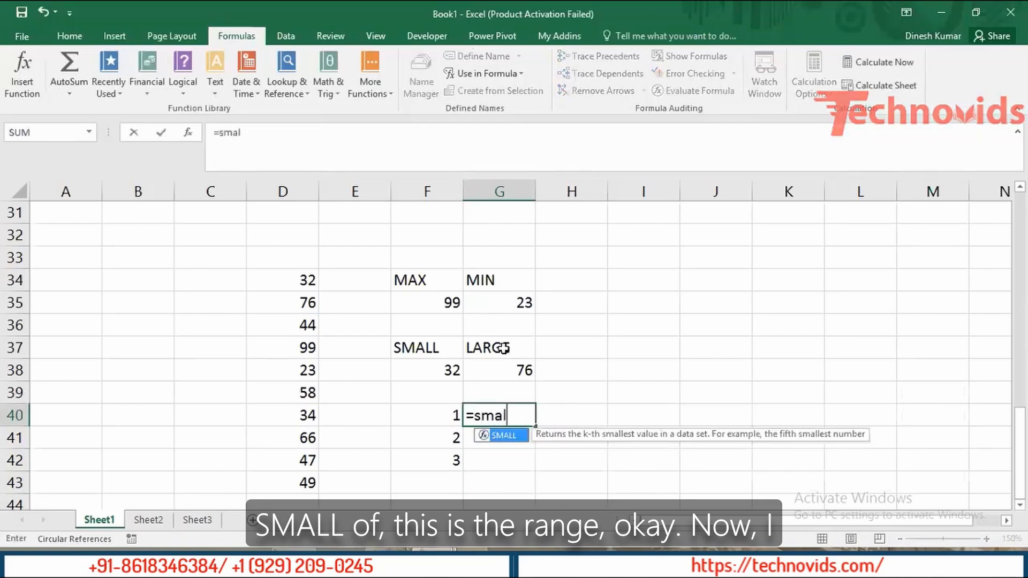
{"action": "type", "text": "al"}
{"action": "key", "text": "Tab"}
{"action": "key", "text": "Left"}
{"action": "key", "text": "Left"}
{"action": "key", "text": "Left"}
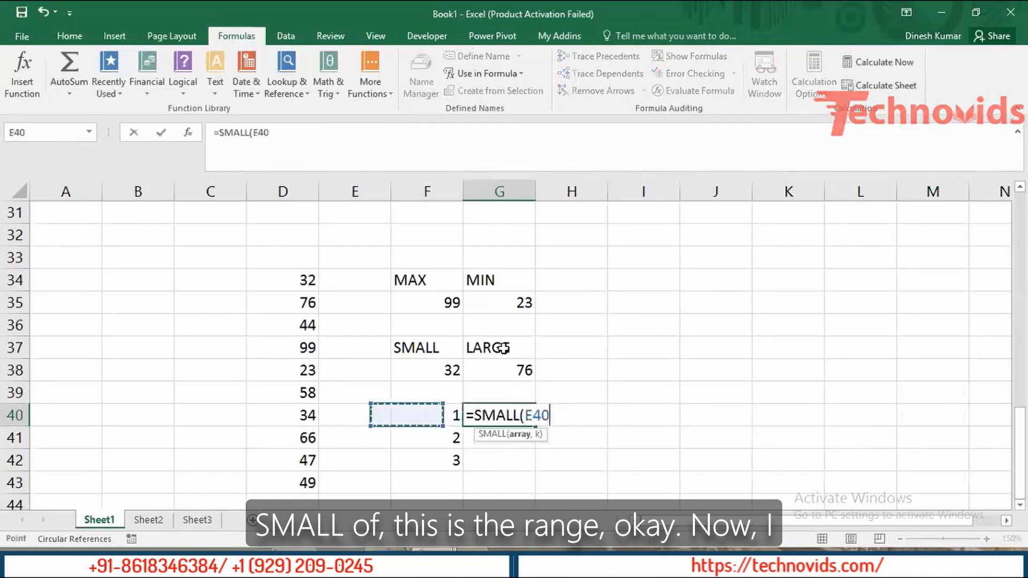
{"action": "key", "text": "Up"}
{"action": "key", "text": "Up"}
{"action": "key", "text": "Up"}
{"action": "key", "text": "Up"}
{"action": "key", "text": "Up"}
{"action": "key", "text": "Up"}
{"action": "key", "text": "ctrl+shift+Down"}
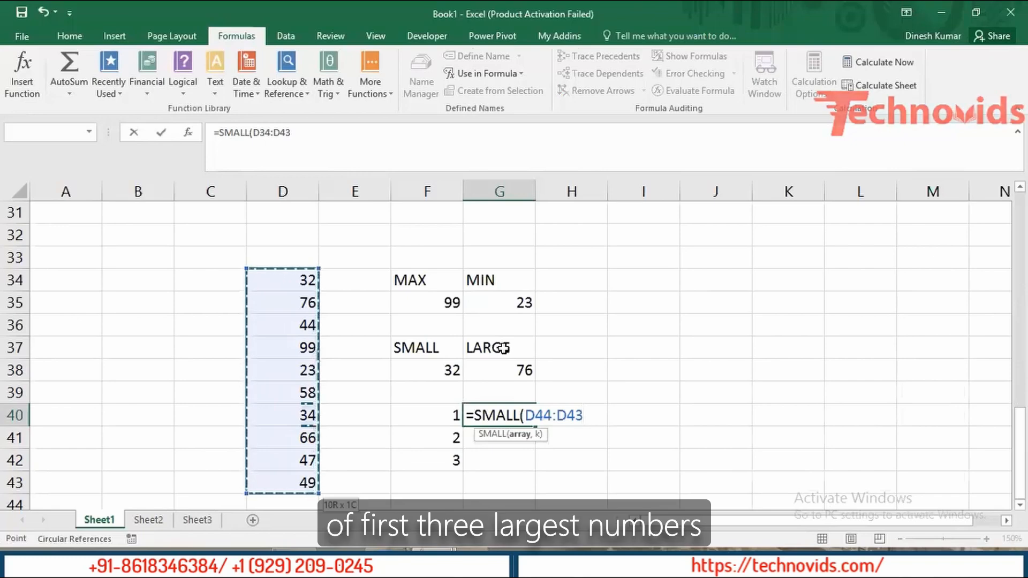
{"action": "type", "text": ","}
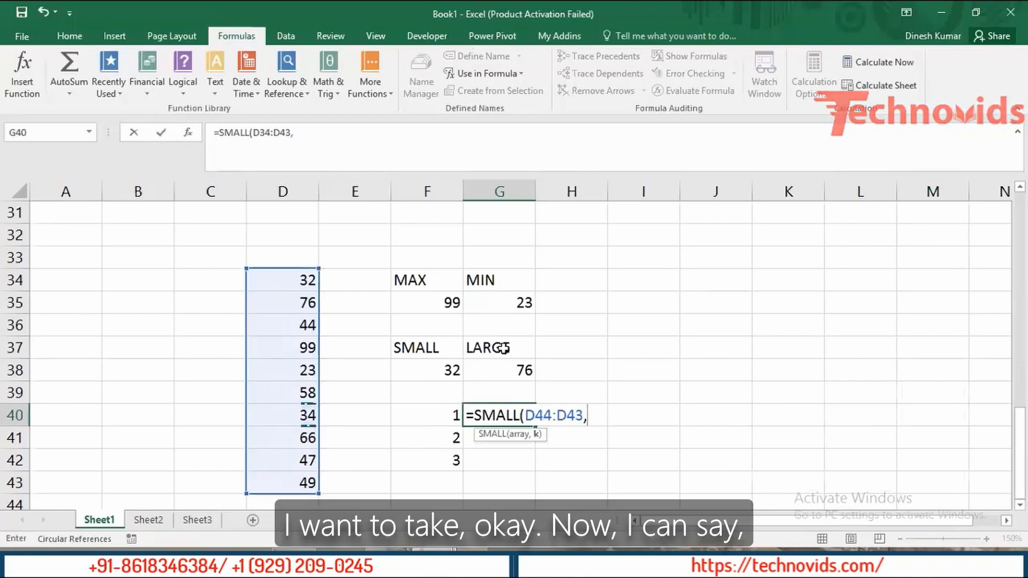
{"action": "key", "text": "Escape"}
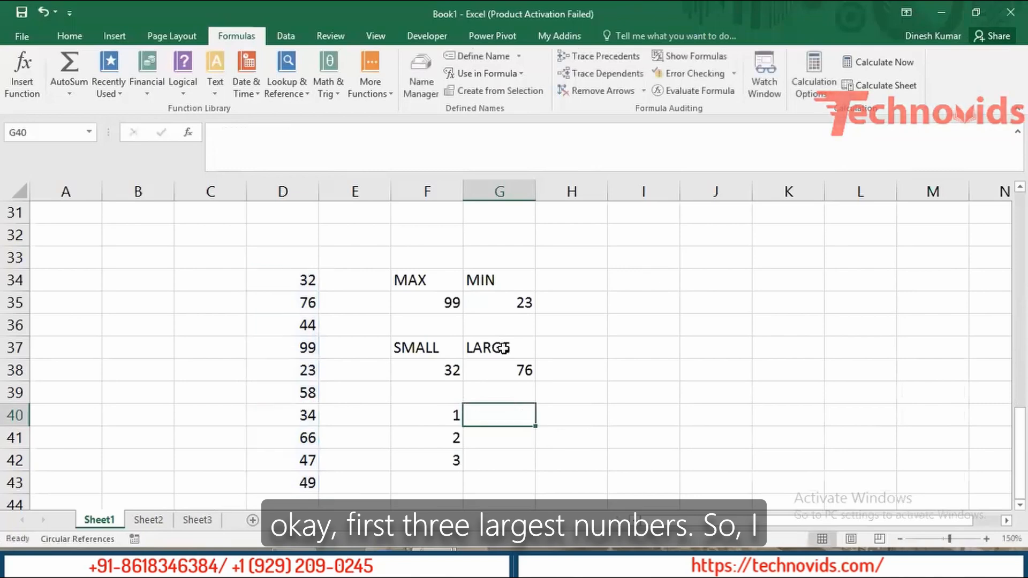
Enter =LARGE(D34:D43,{1,2,3}) in G40 to take the three largest numbers as an array.
{"action": "type", "text": "=lar"}
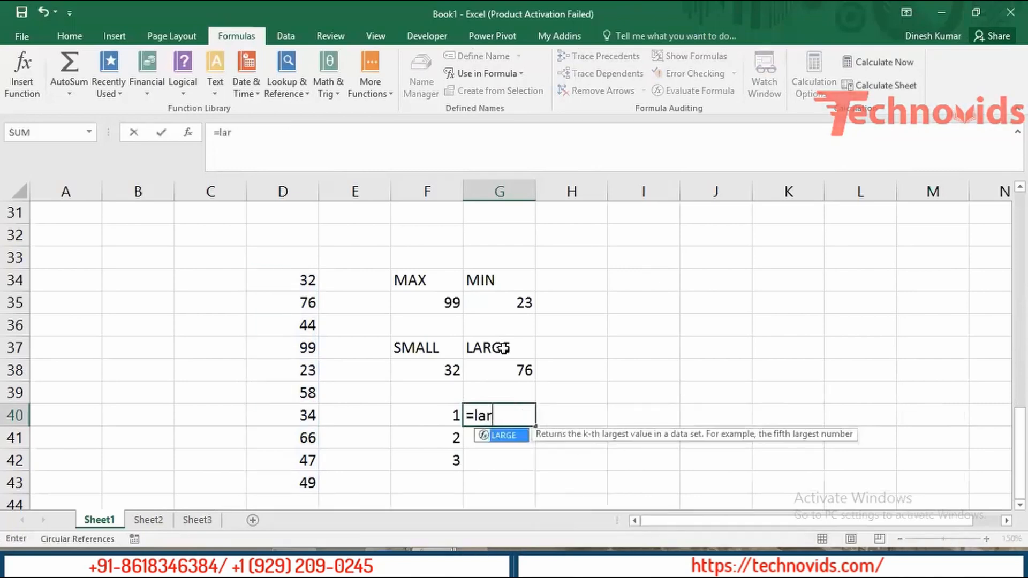
{"action": "key", "text": "Tab"}
{"action": "key", "text": "Left"}
{"action": "key", "text": "Left"}
{"action": "key", "text": "ctrl+Up"}
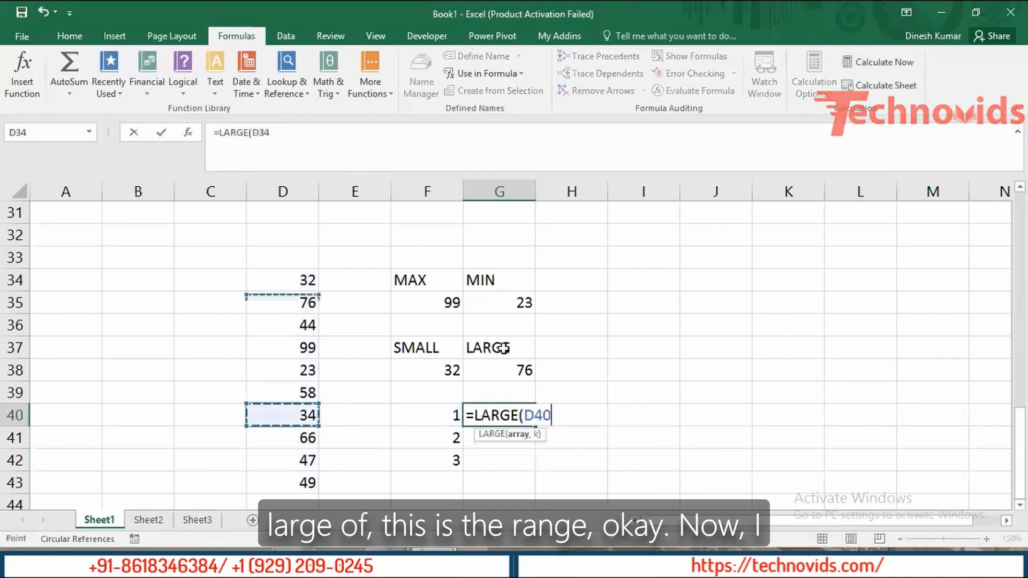
{"action": "key", "text": "ctrl+shift+Down"}
{"action": "type", "text": ","}
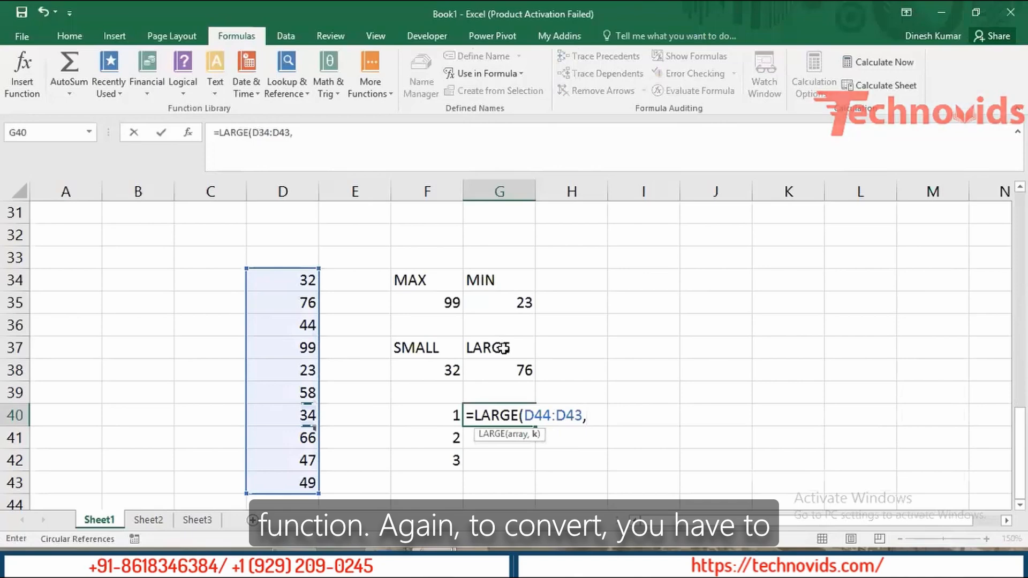
{"action": "type", "text": "{"}
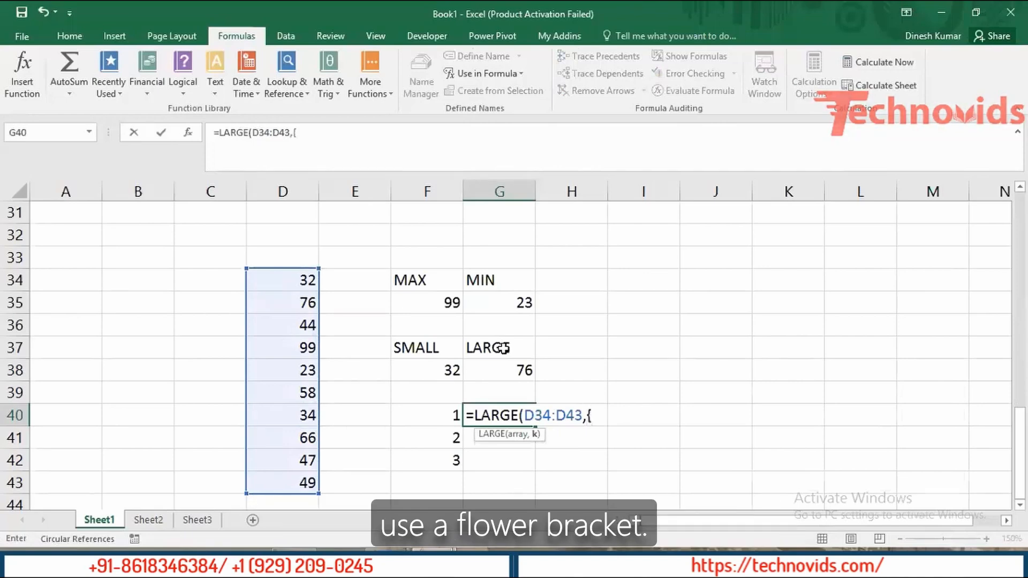
{"action": "type", "text": "1,2,3"}
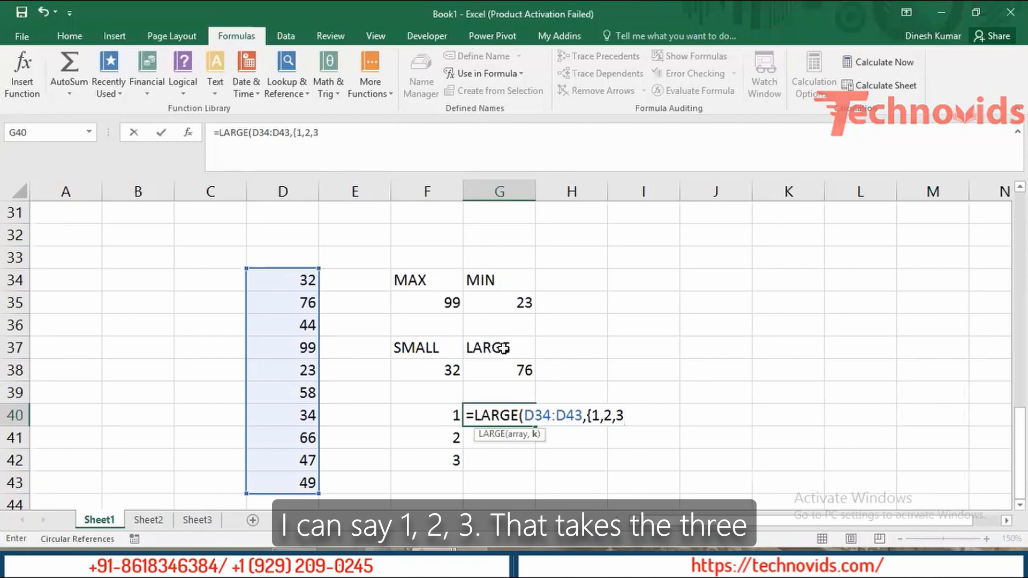
{"action": "type", "text": "}"}
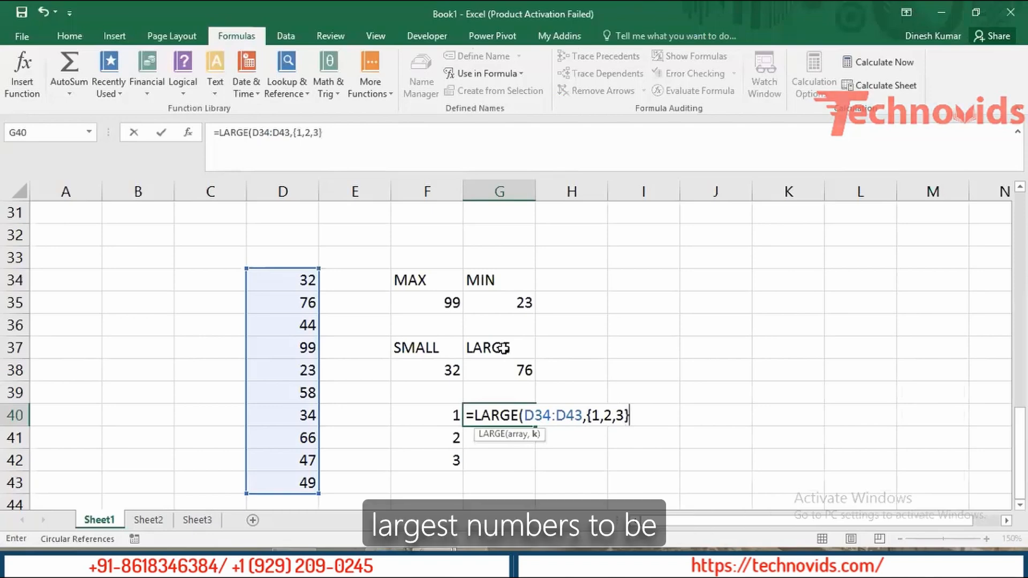
{"action": "type", "text": ")"}
{"action": "key", "text": "Return"}
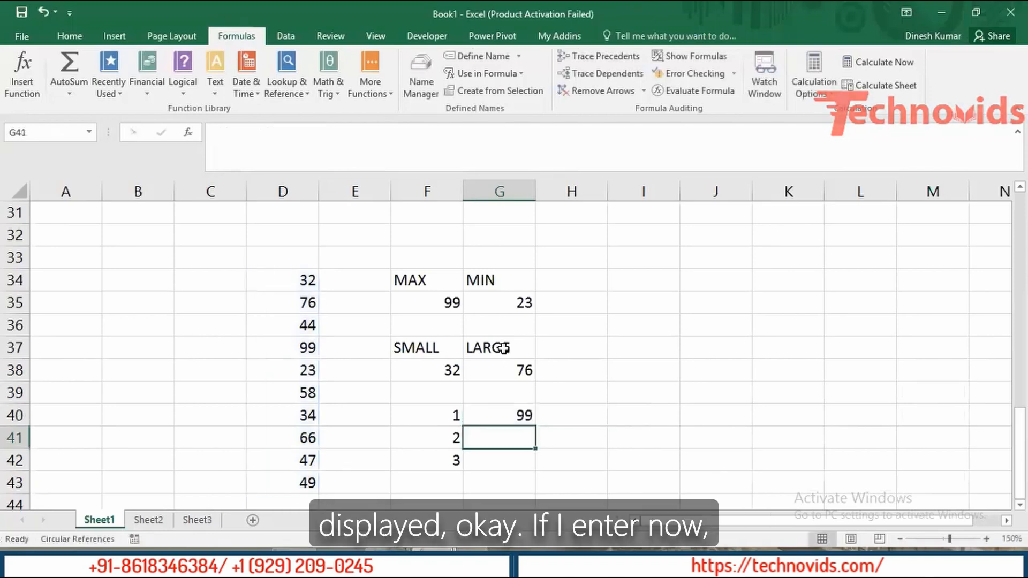
Evaluate the LARGE formula in G40 in place to see its array values, and restore the formula.
{"action": "key", "text": "Up"}
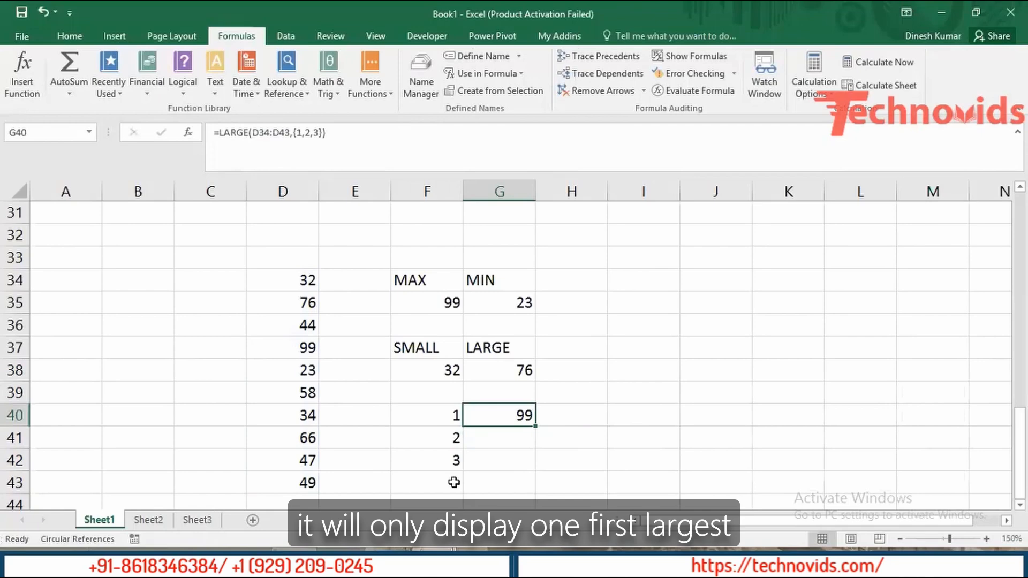
{"action": "double_click", "coordinate": [499, 415]}
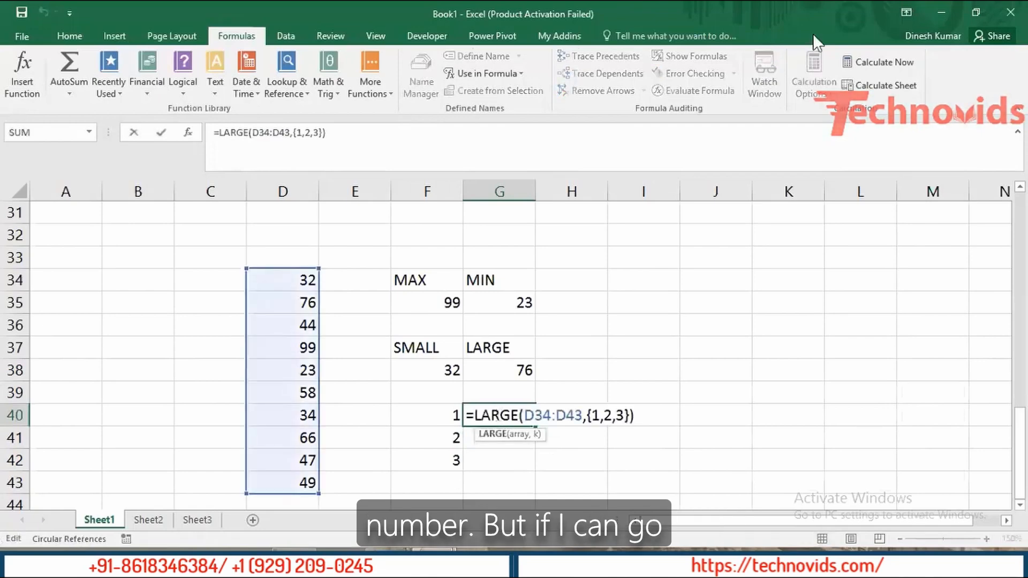
{"action": "left_click", "coordinate": [888, 60]}
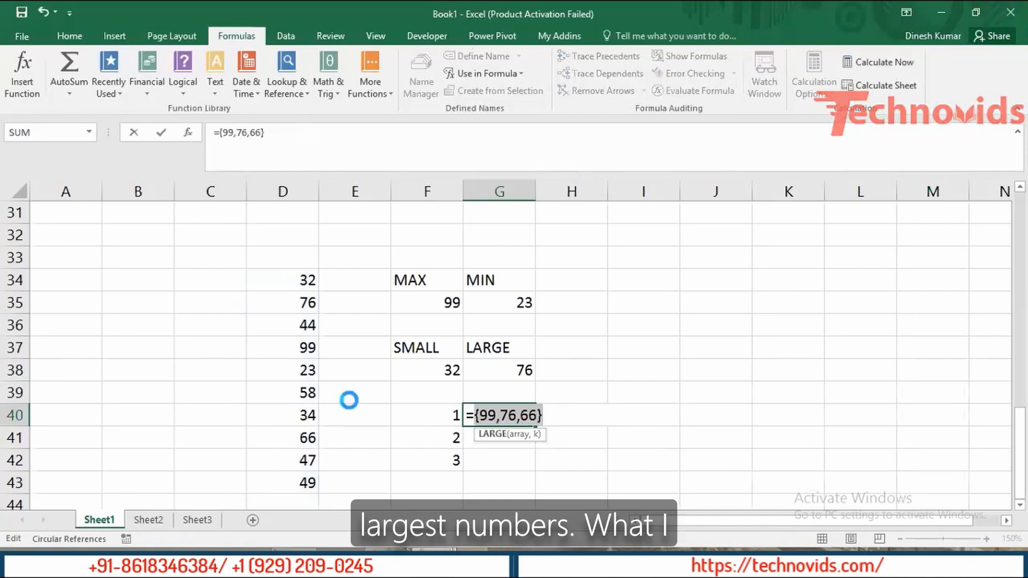
{"action": "key", "text": "ctrl+z"}
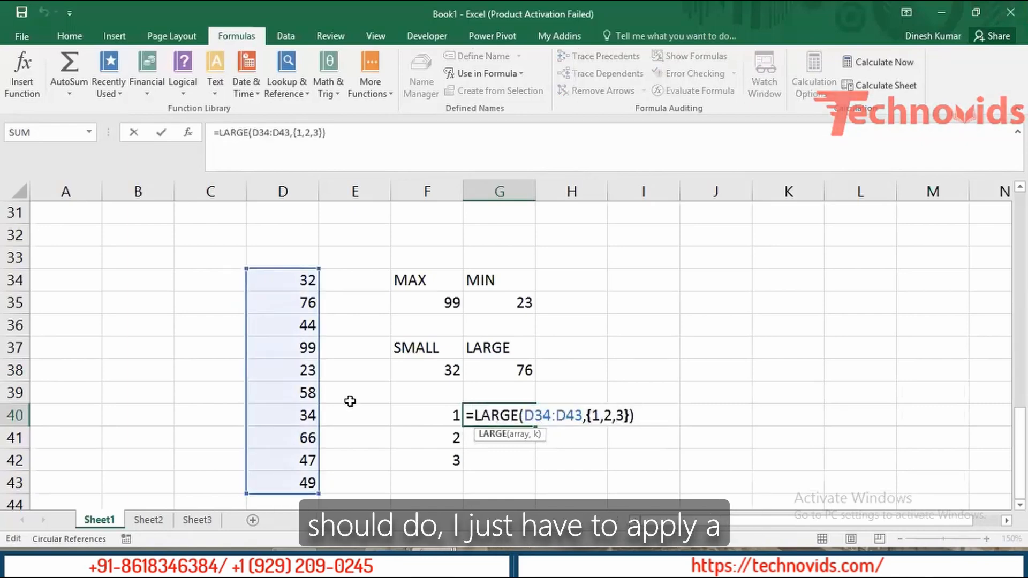
Wrap the formula in G40 in SUM, as =SUM(LARGE(D34:D43,{1,2,3})), to add the three largest numbers.
{"action": "key", "text": "Left"}
{"action": "key", "text": "Left"}
{"action": "key", "text": "Left"}
{"action": "key", "text": "Left"}
{"action": "key", "text": "Left"}
{"action": "type", "text": "SUM("}
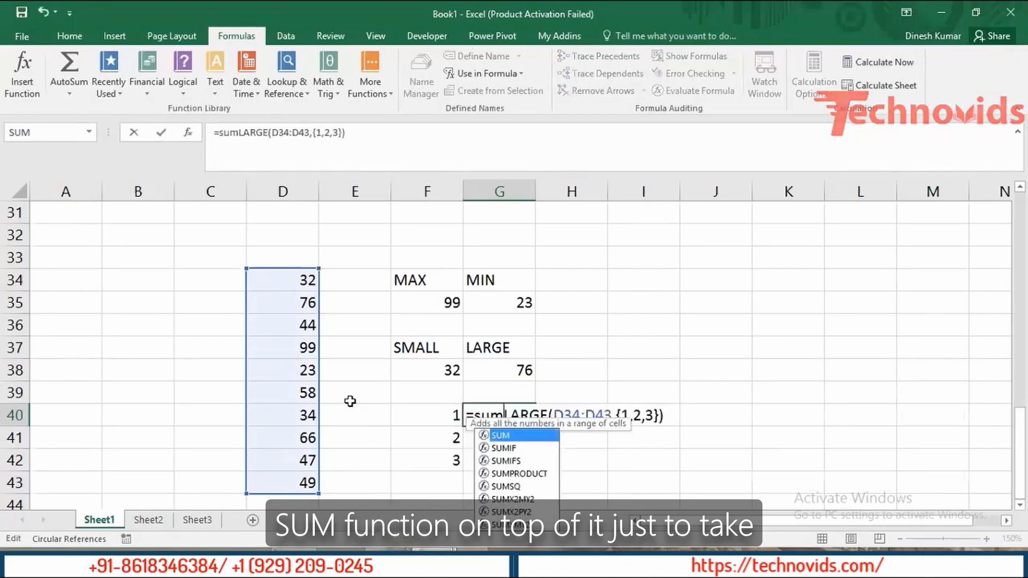
{"action": "key", "text": "End"}
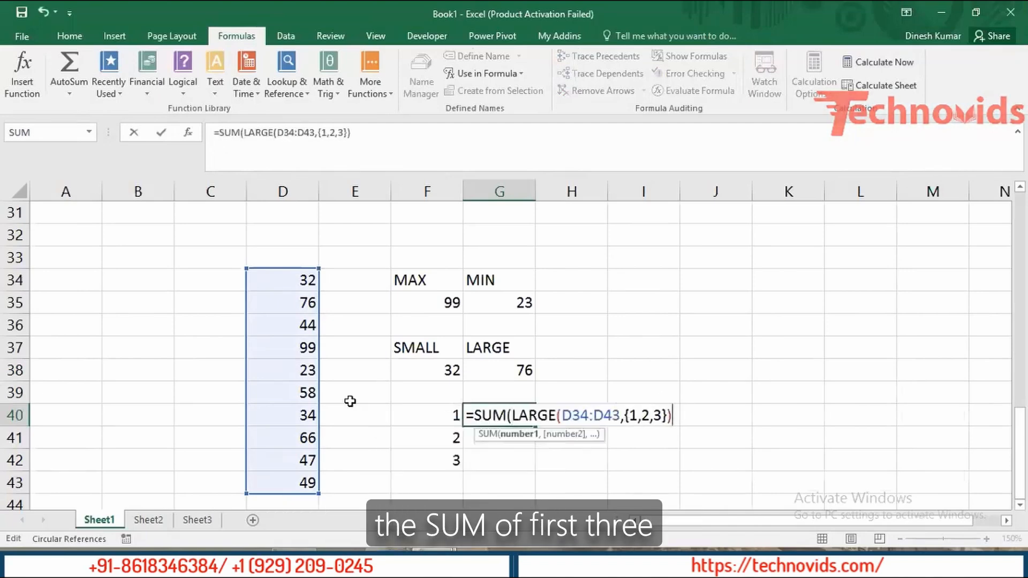
{"action": "type", "text": ")"}
{"action": "key", "text": "Return"}
{"action": "key", "text": "Up"}
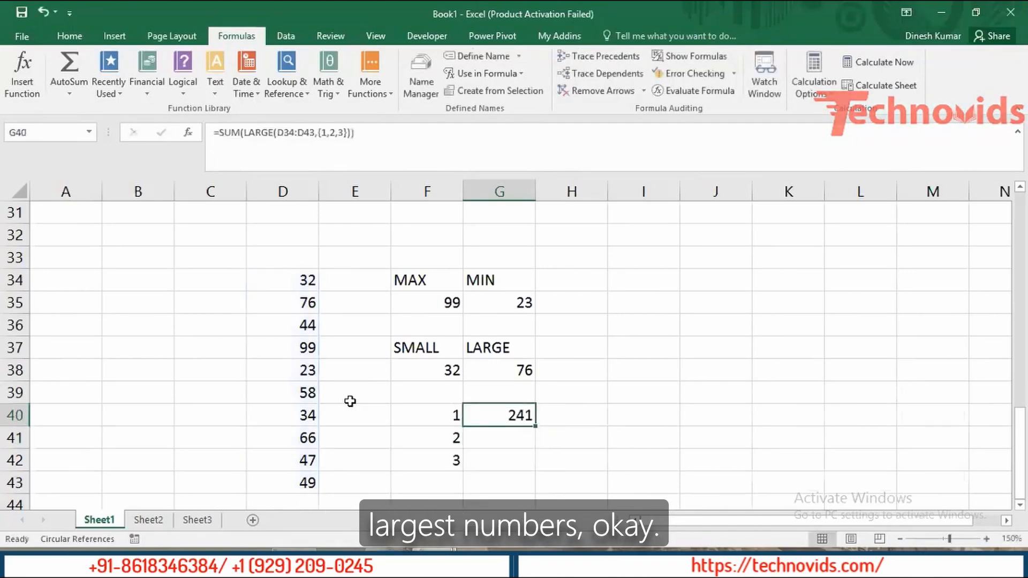
Inspect the formula in G40 and review the list of mathematical functions in column A, from SUM to SMALL.
{"action": "double_click", "coordinate": [503, 415]}
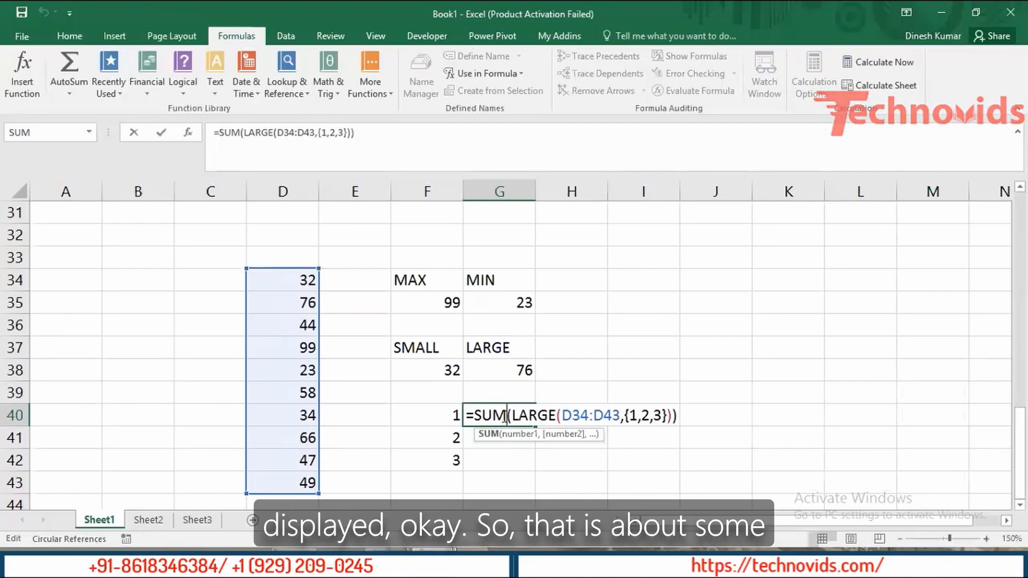
{"action": "key", "text": "Return"}
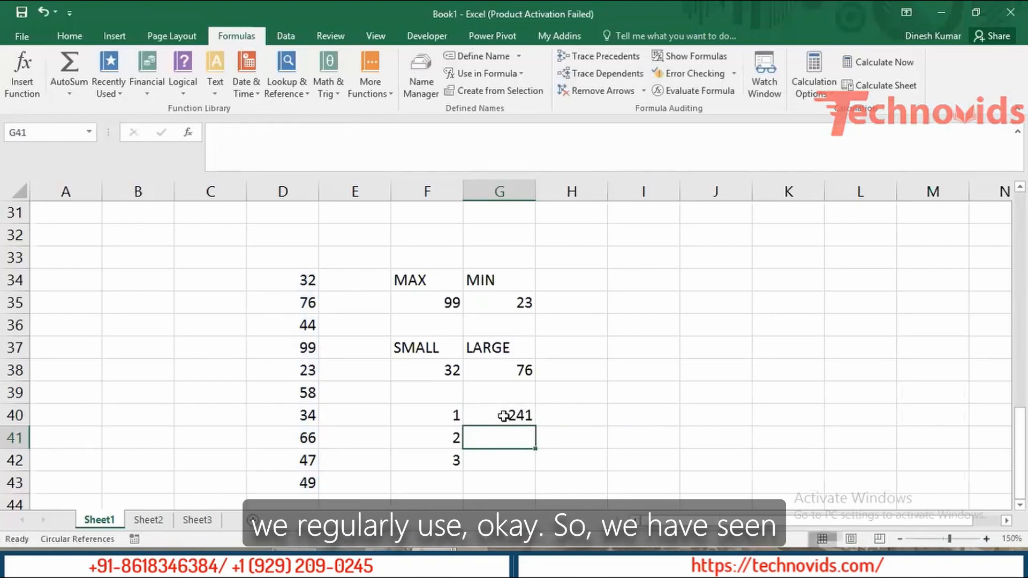
{"action": "key", "text": "ctrl+Home"}
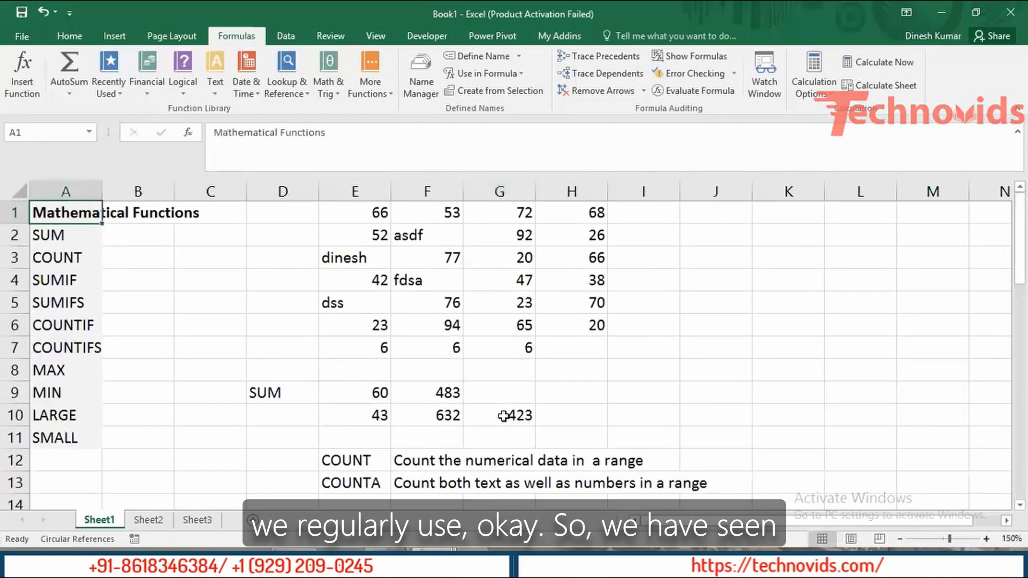
{"action": "key", "text": "Down"}
{"action": "key", "text": "Down"}
{"action": "key", "text": "Down"}
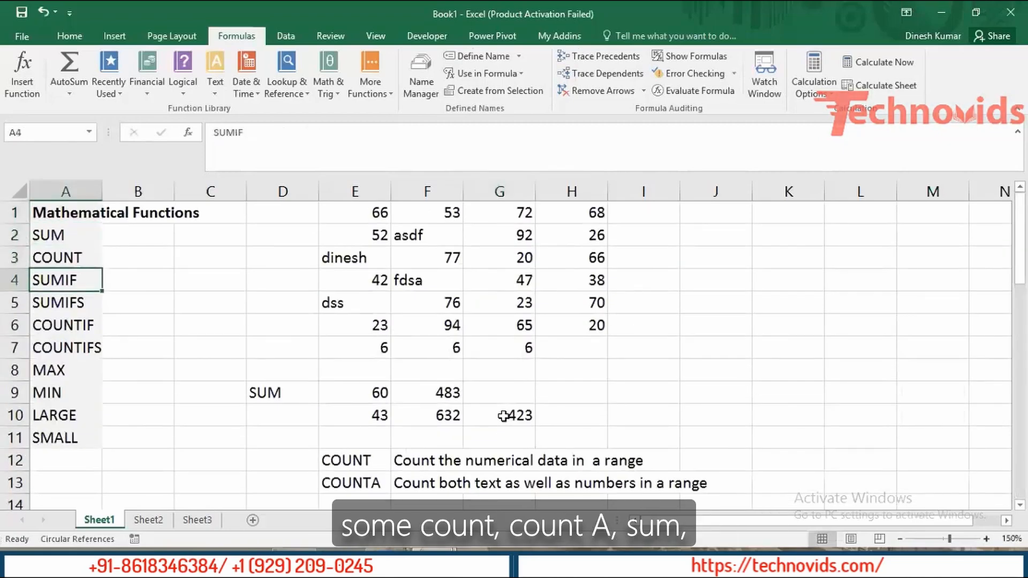
{"action": "key", "text": "shift+Down"}
{"action": "key", "text": "Down"}
{"action": "key", "text": "Down"}
{"action": "key", "text": "shift+Down"}
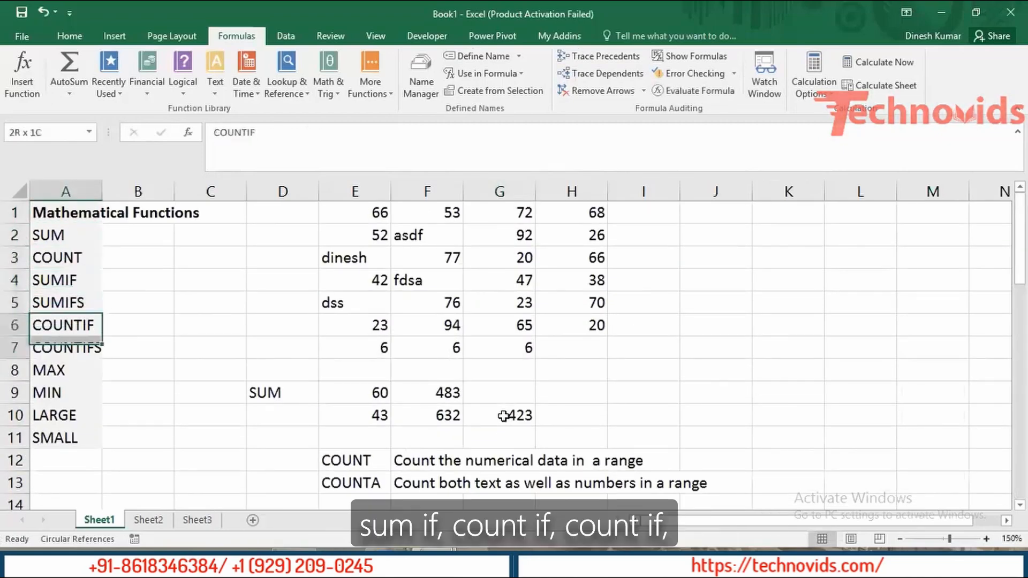
{"action": "key", "text": "Down"}
{"action": "key", "text": "Down"}
{"action": "key", "text": "shift+Down"}
{"action": "key", "text": "shift+Down"}
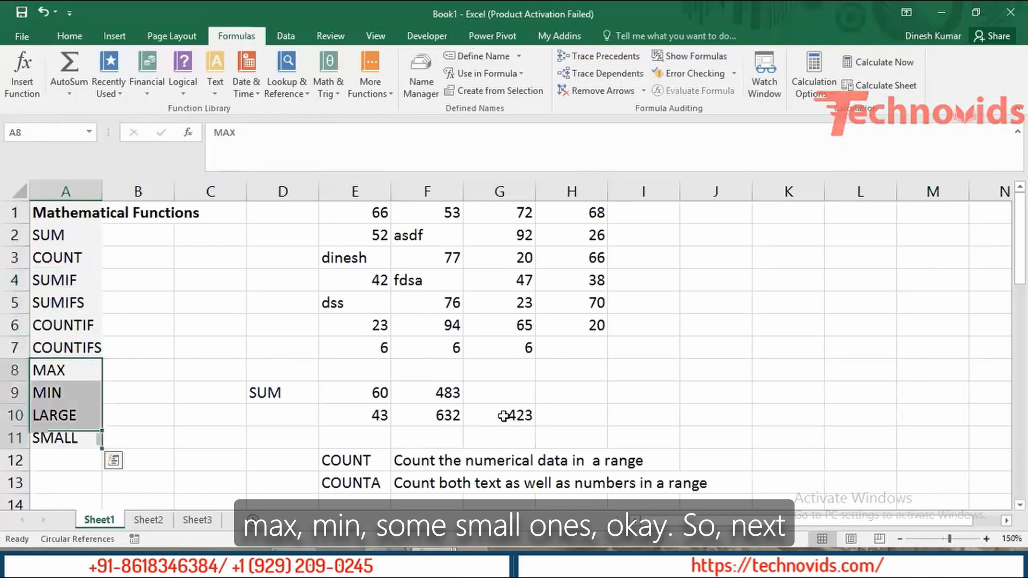
{"action": "key", "text": "Right"}
{"action": "key", "text": "Right"}
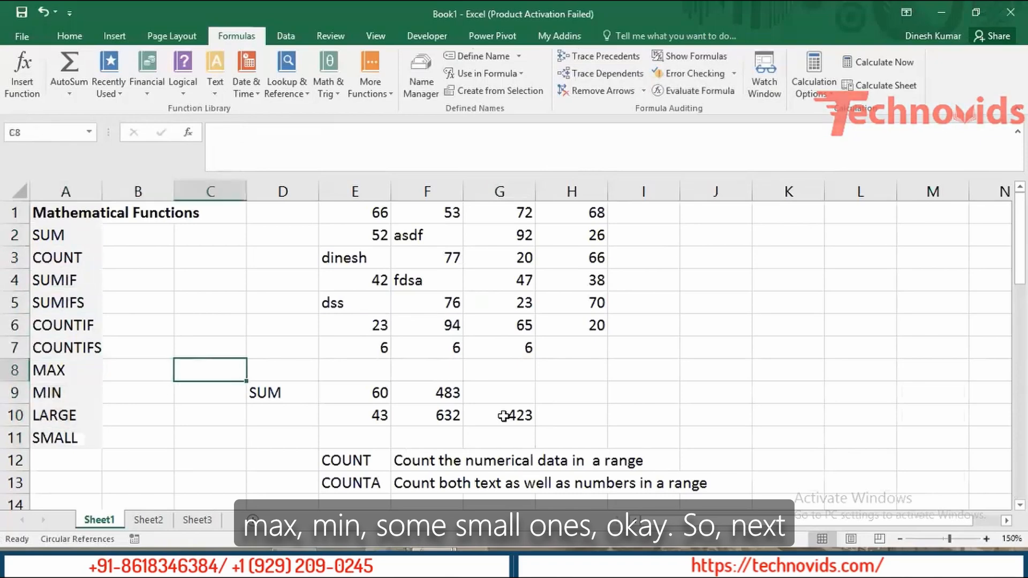